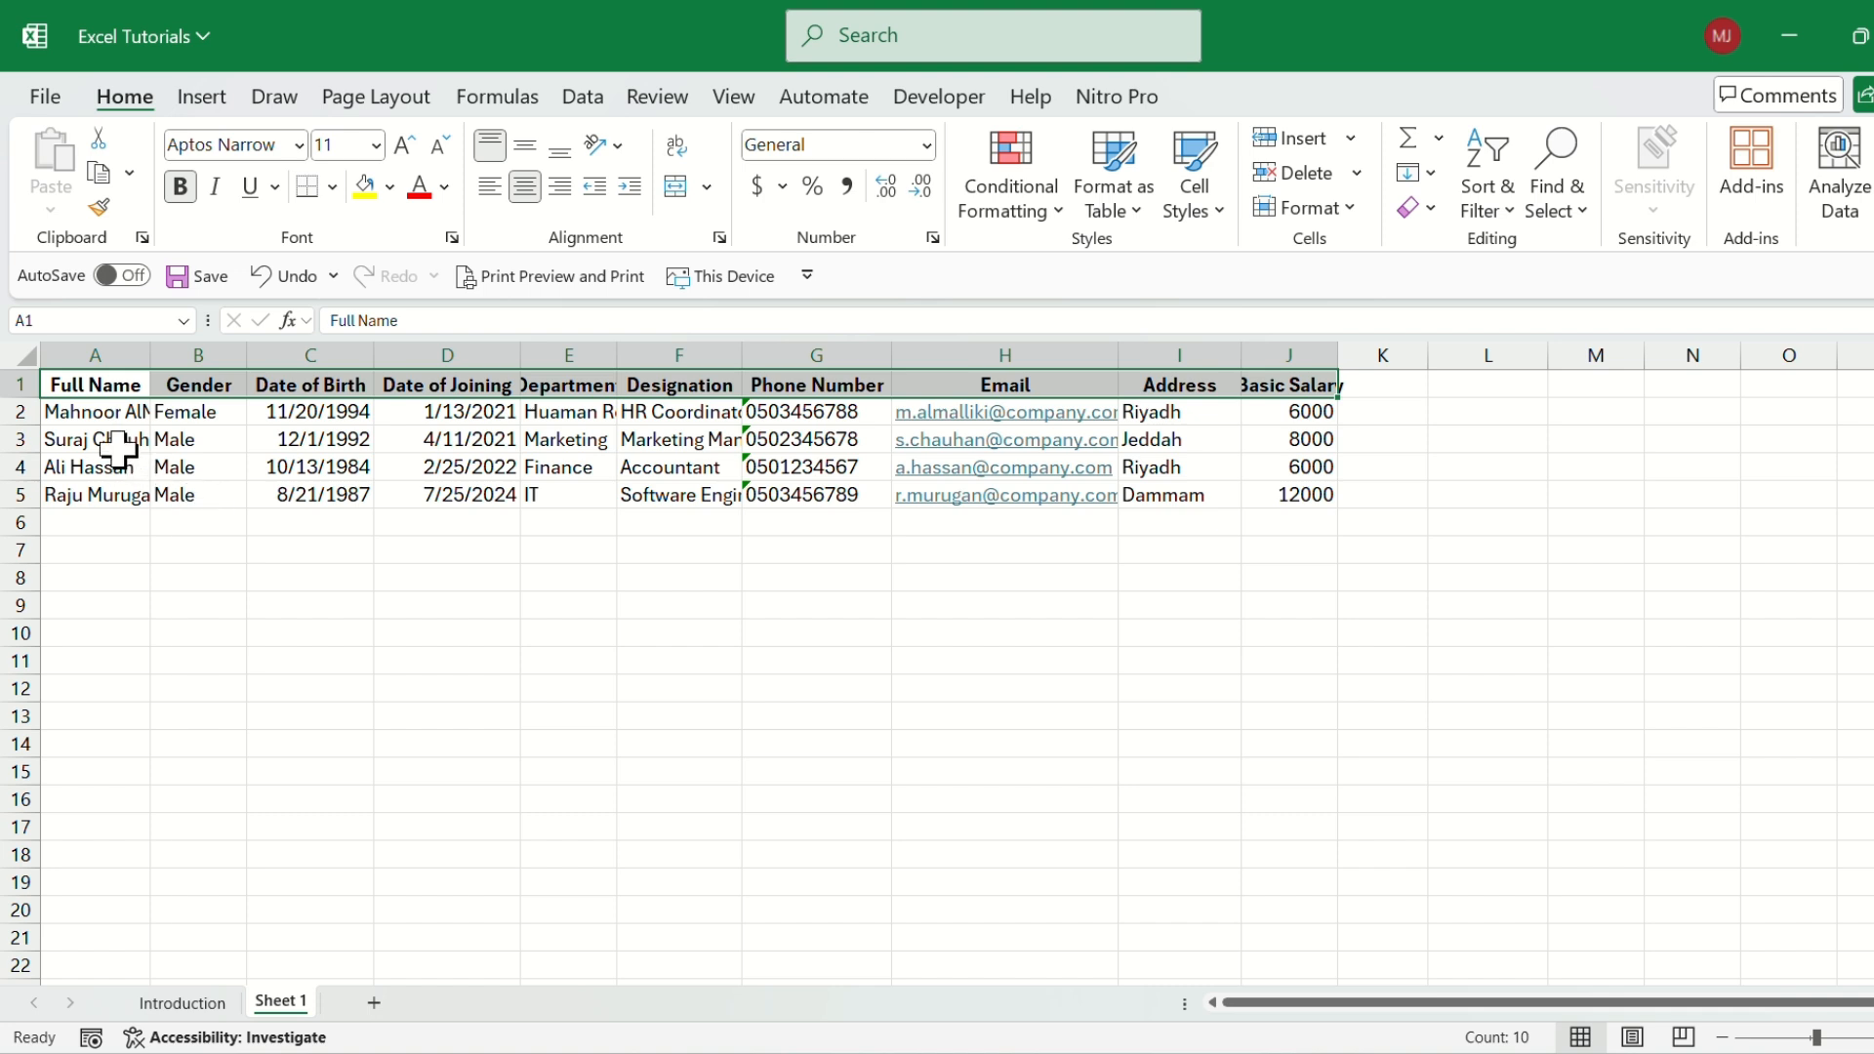
{"action": "left_click", "coordinate": [117, 449]}
{"action": "left_click", "coordinate": [97, 385]}
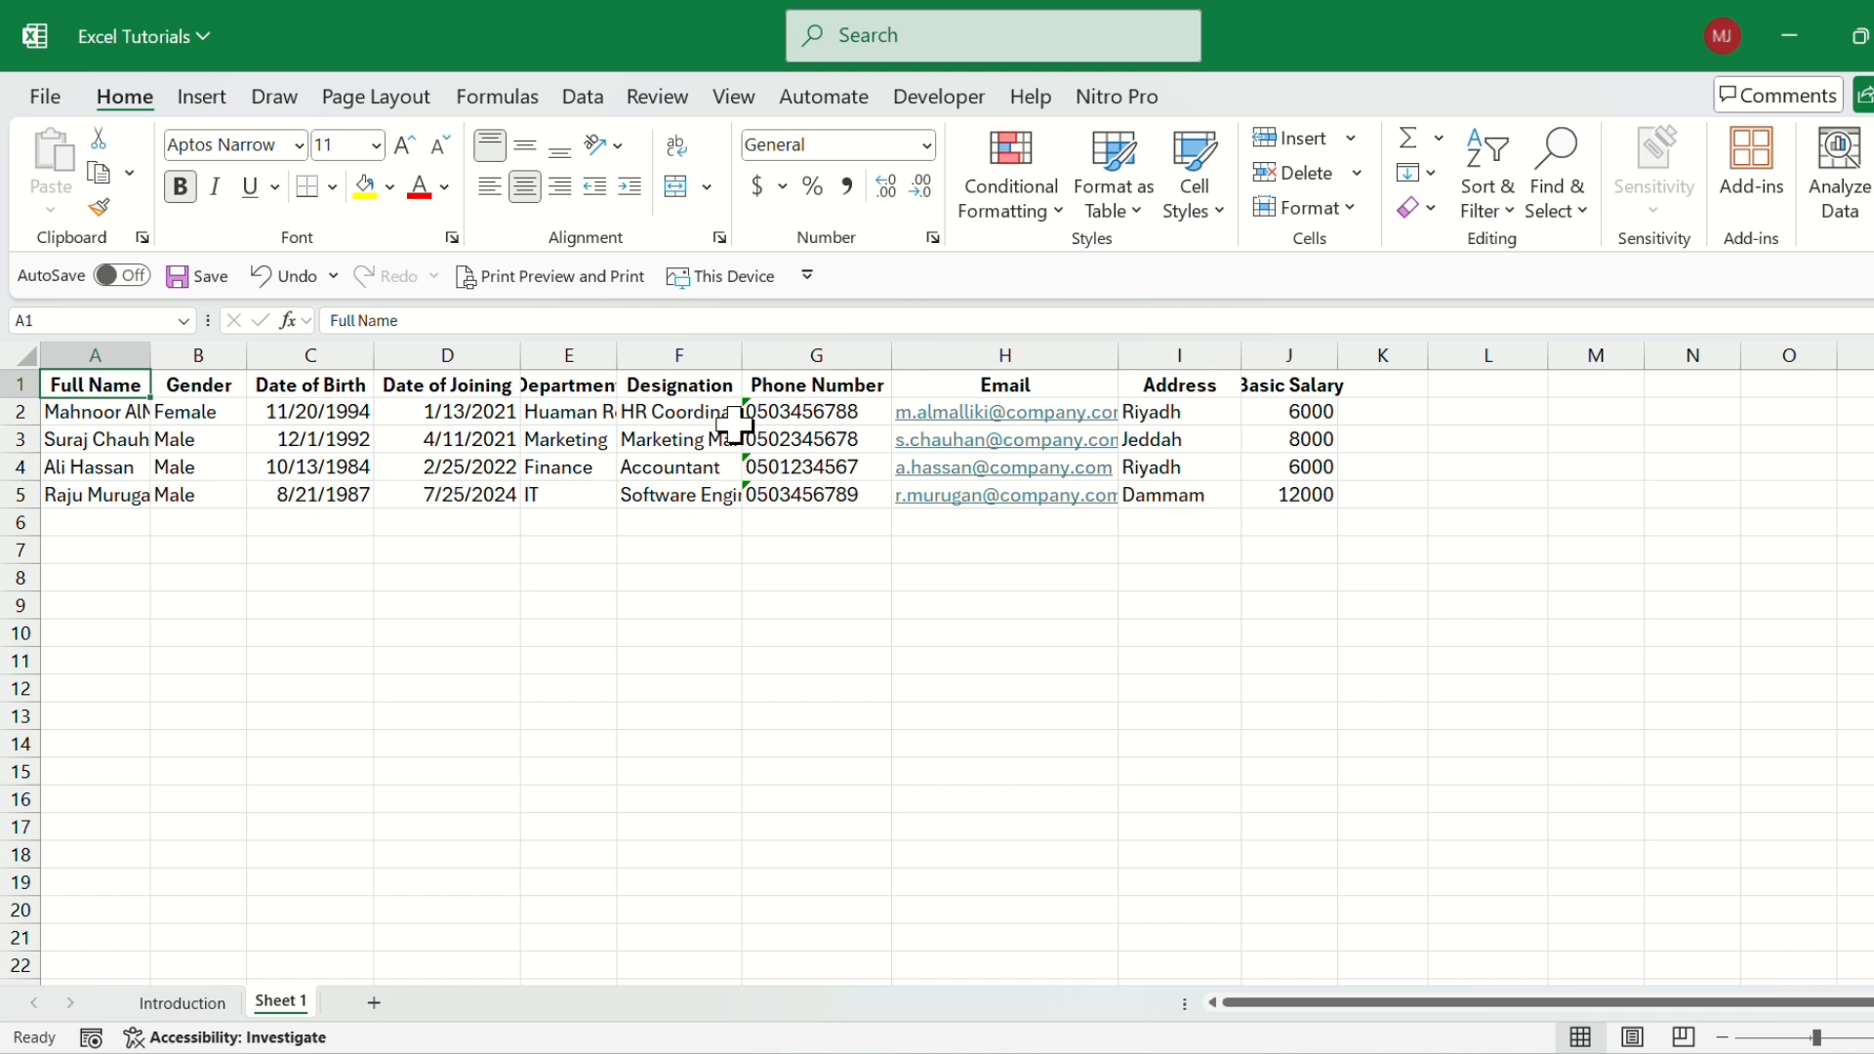
{"action": "left_click", "coordinate": [678, 383]}
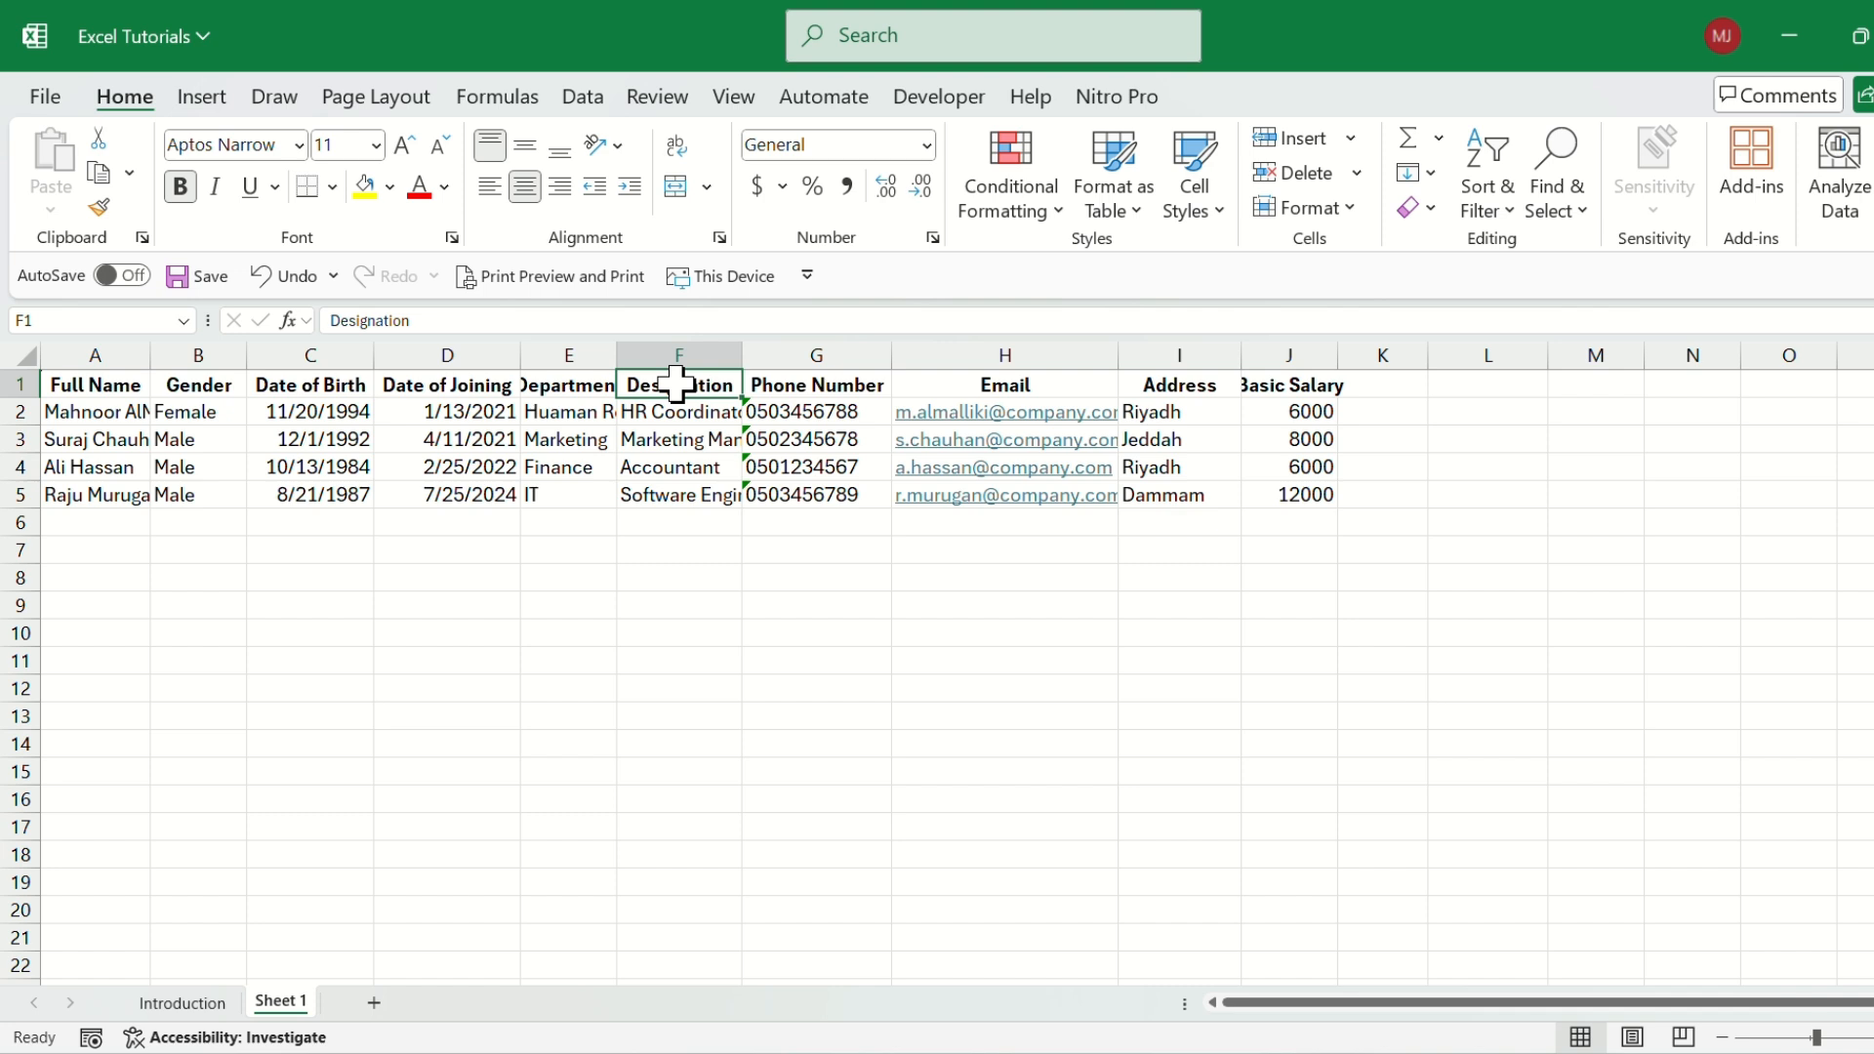
{"action": "left_click", "coordinate": [570, 385]}
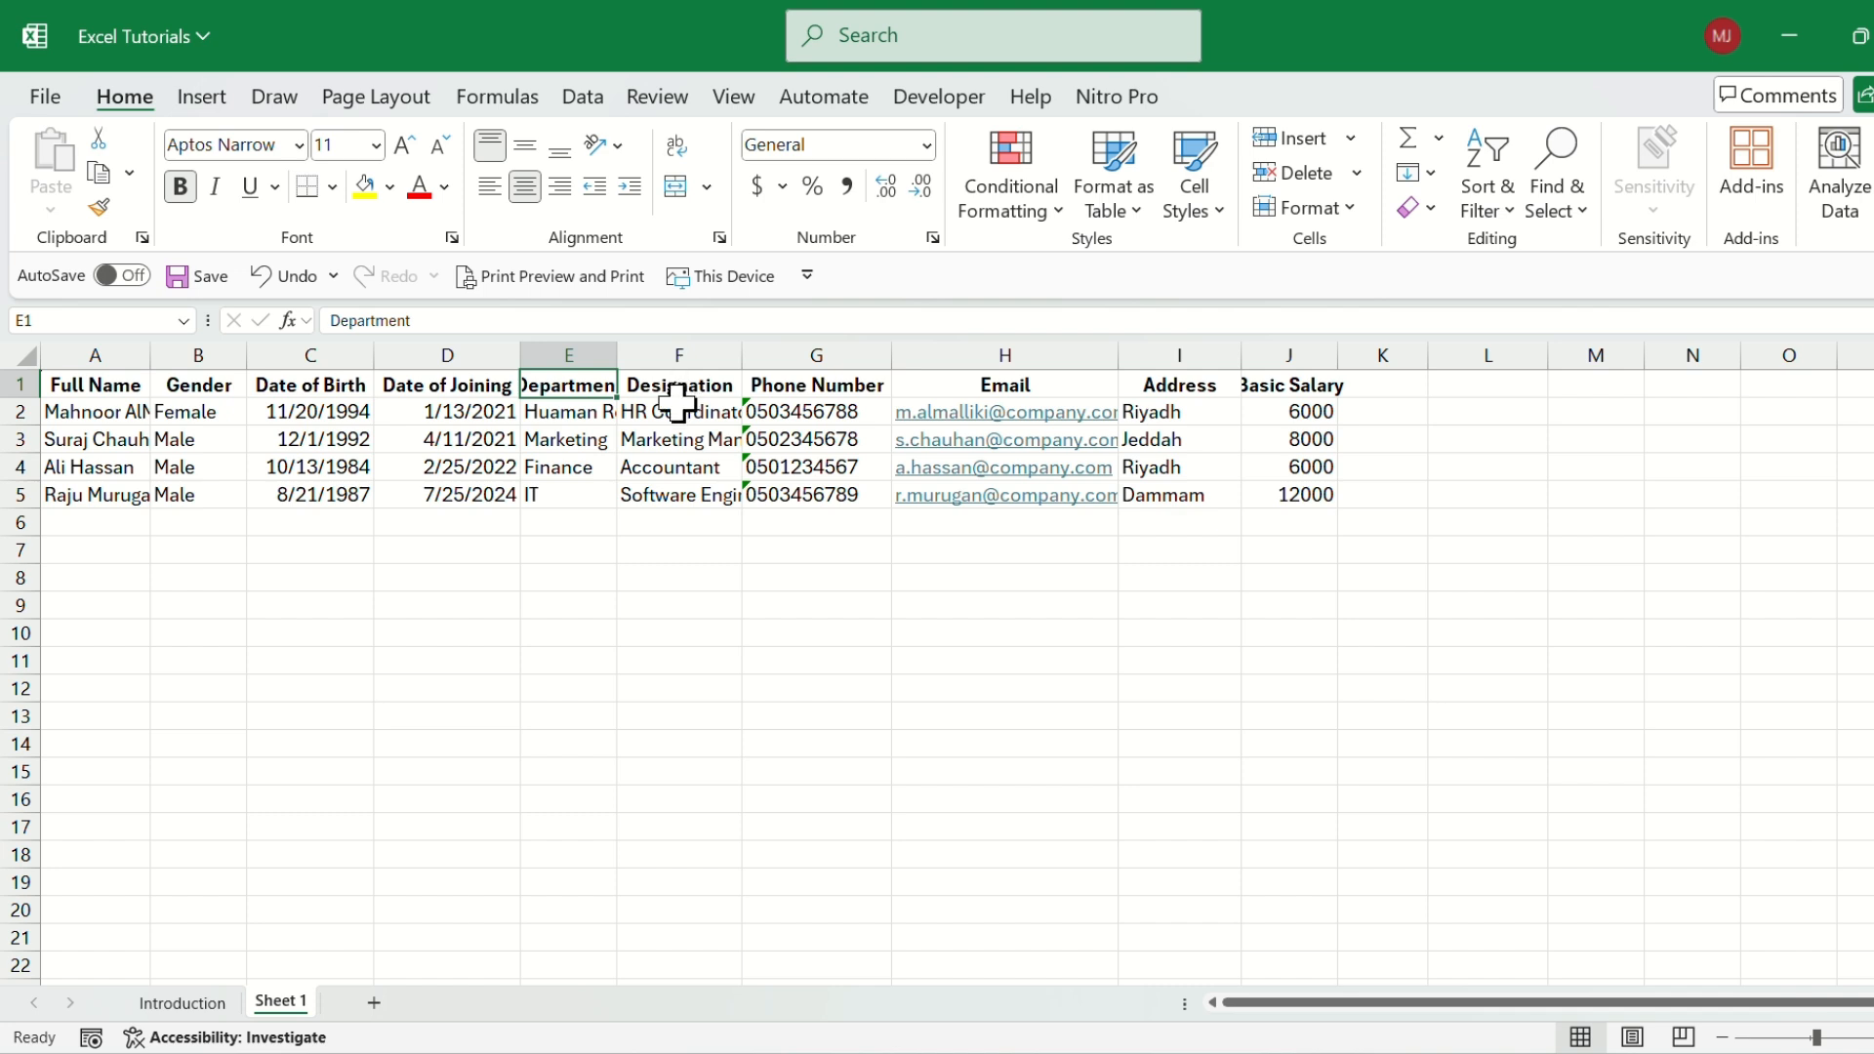
{"action": "right_click", "coordinate": [594, 388]}
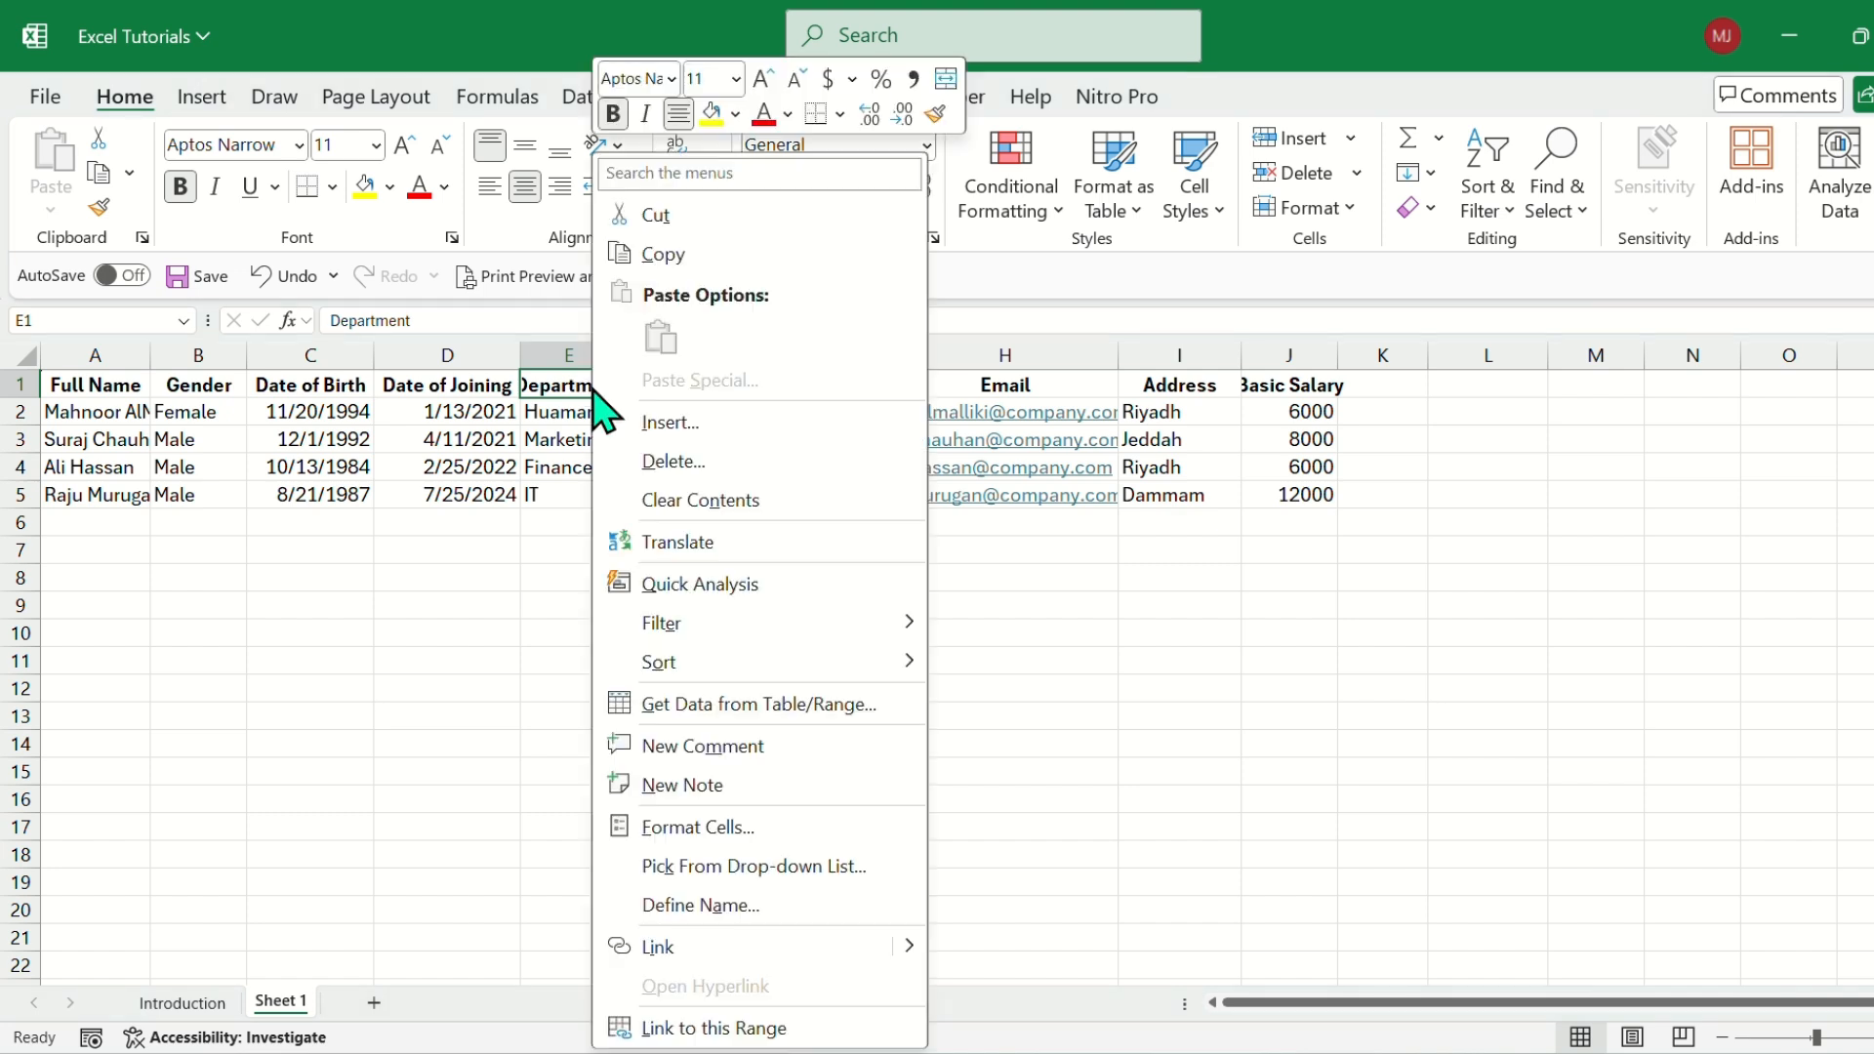
Insert three blank sheet rows above the header row of the employee table.
{"action": "left_click", "coordinate": [586, 384]}
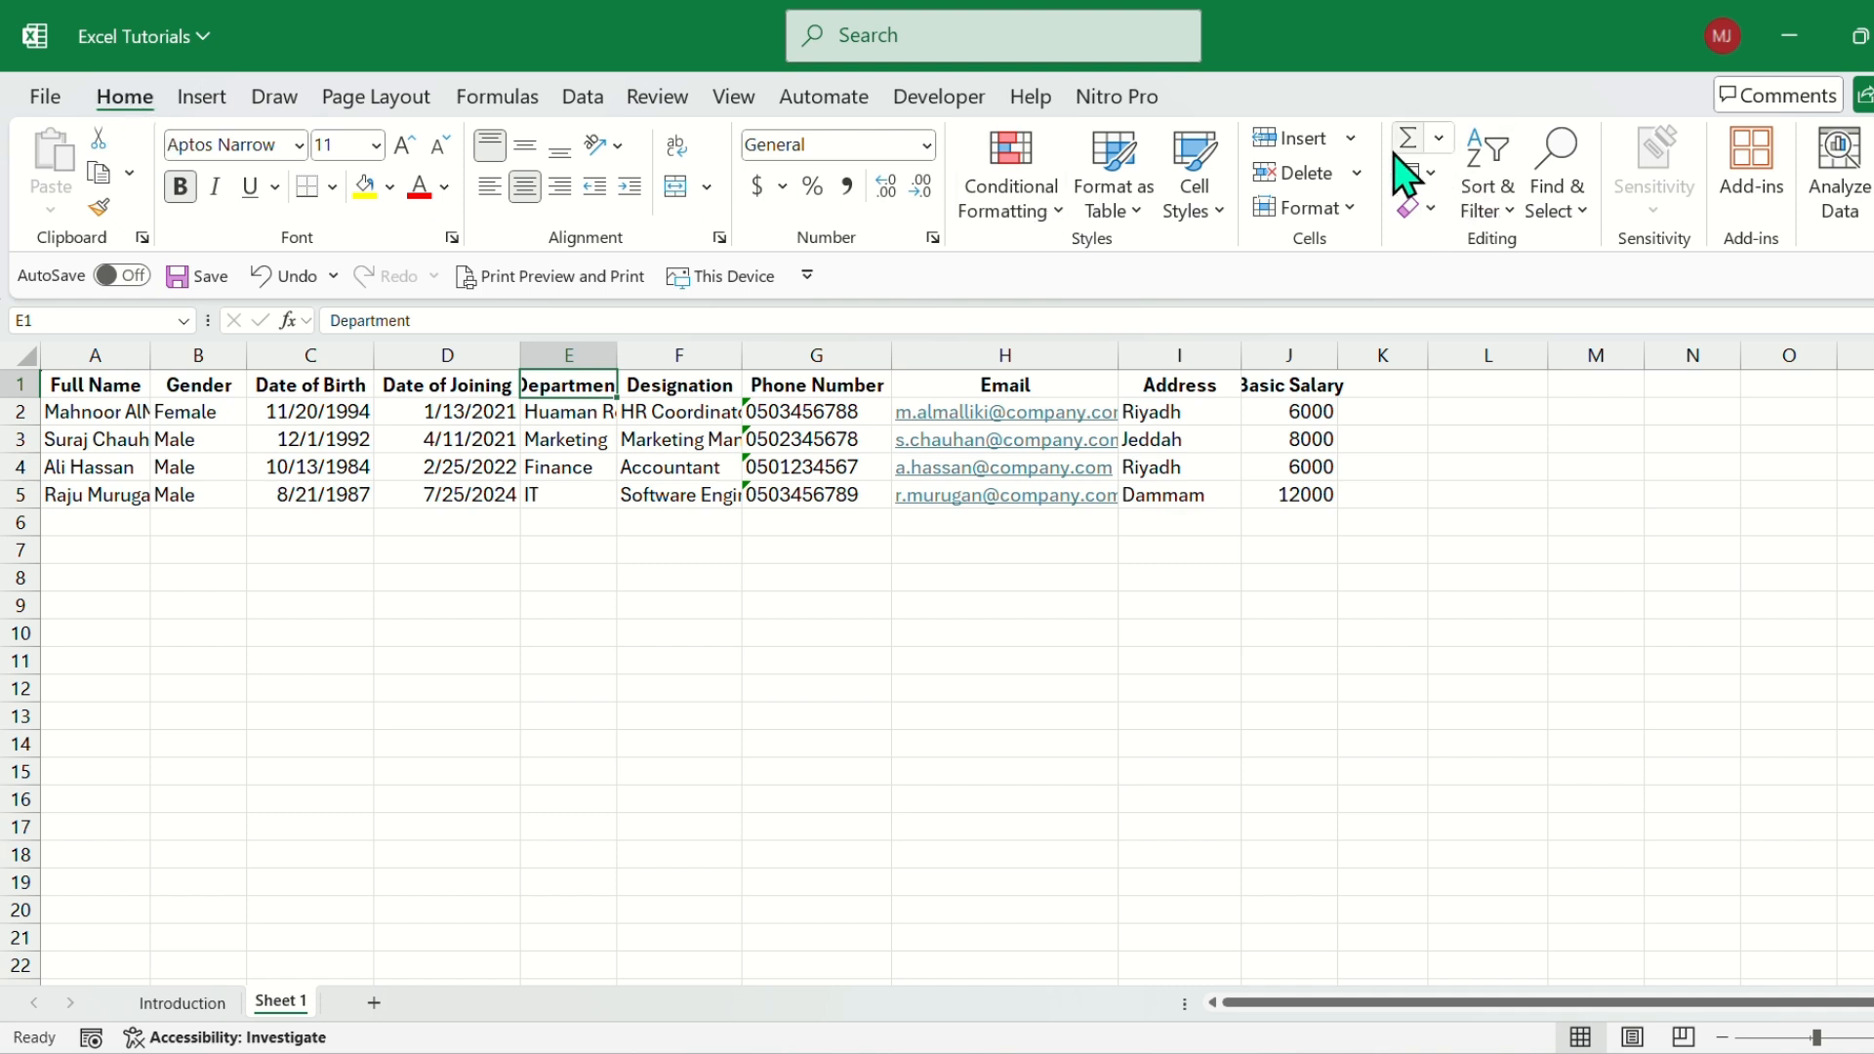
{"action": "left_click", "coordinate": [1351, 139]}
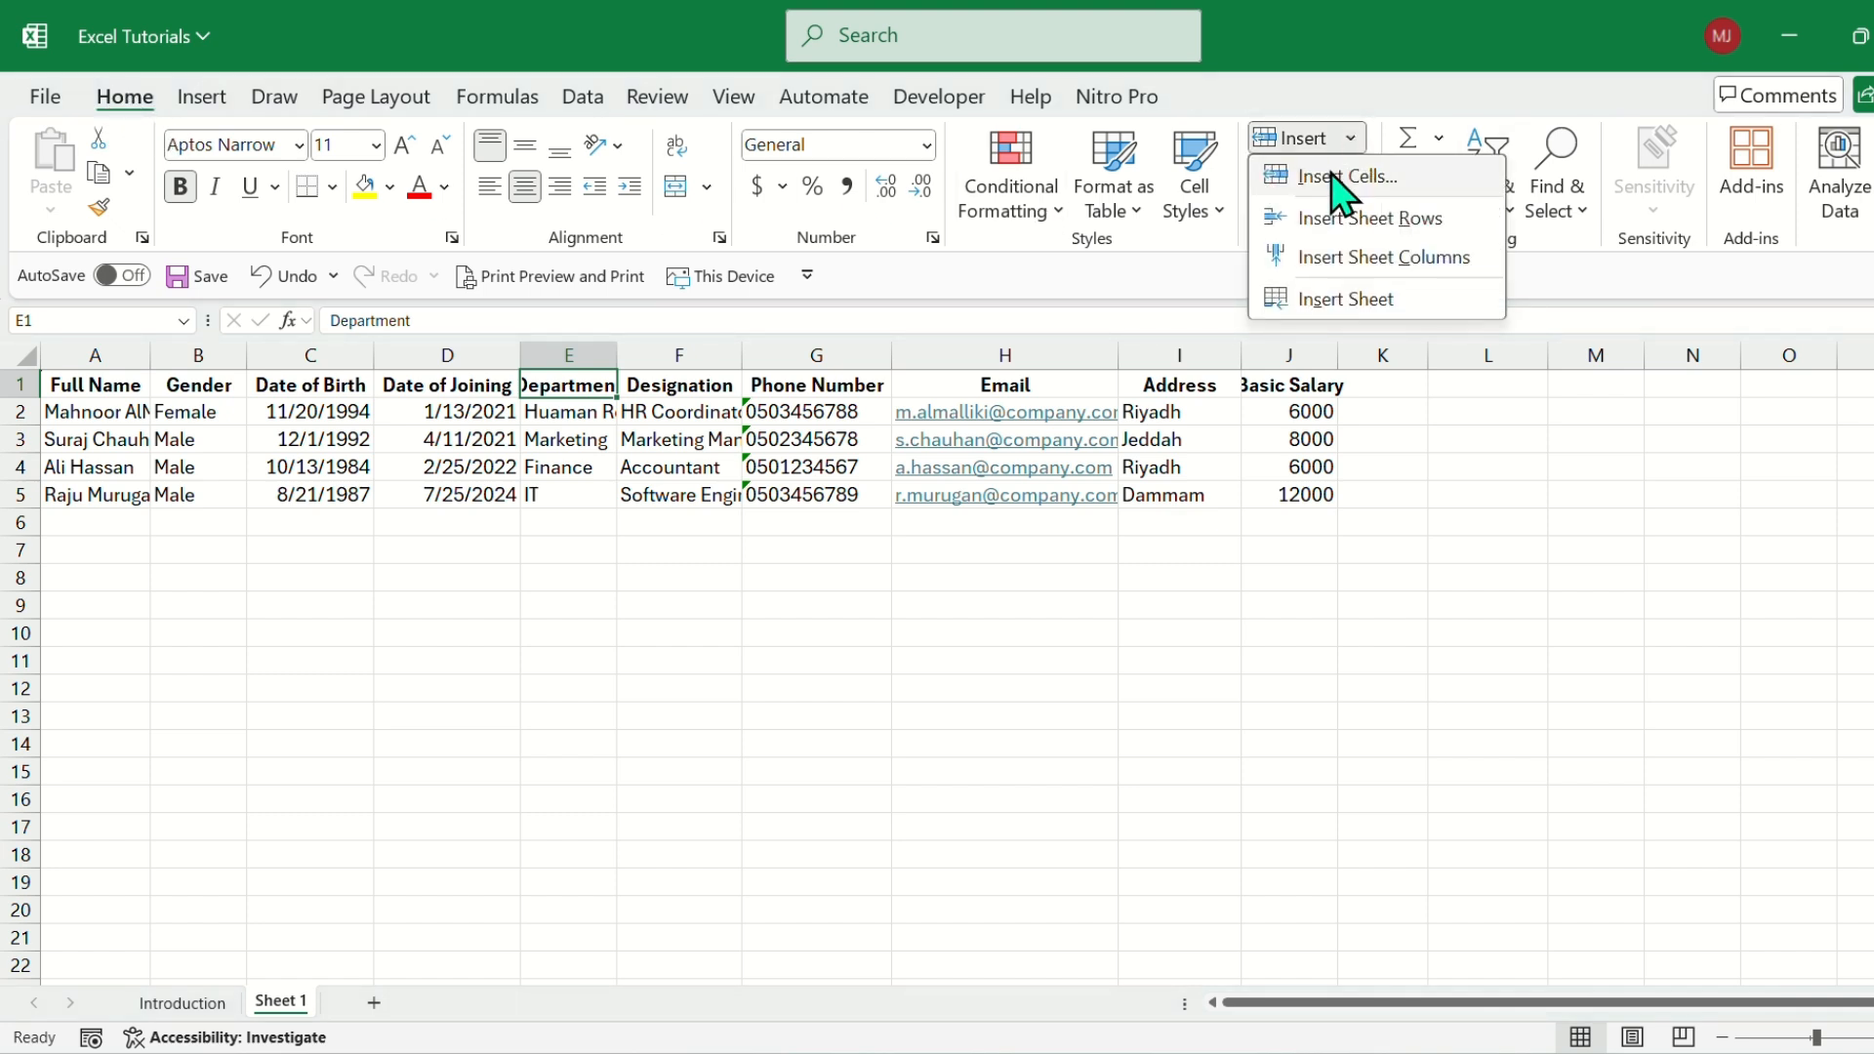
{"action": "left_click", "coordinate": [1368, 232]}
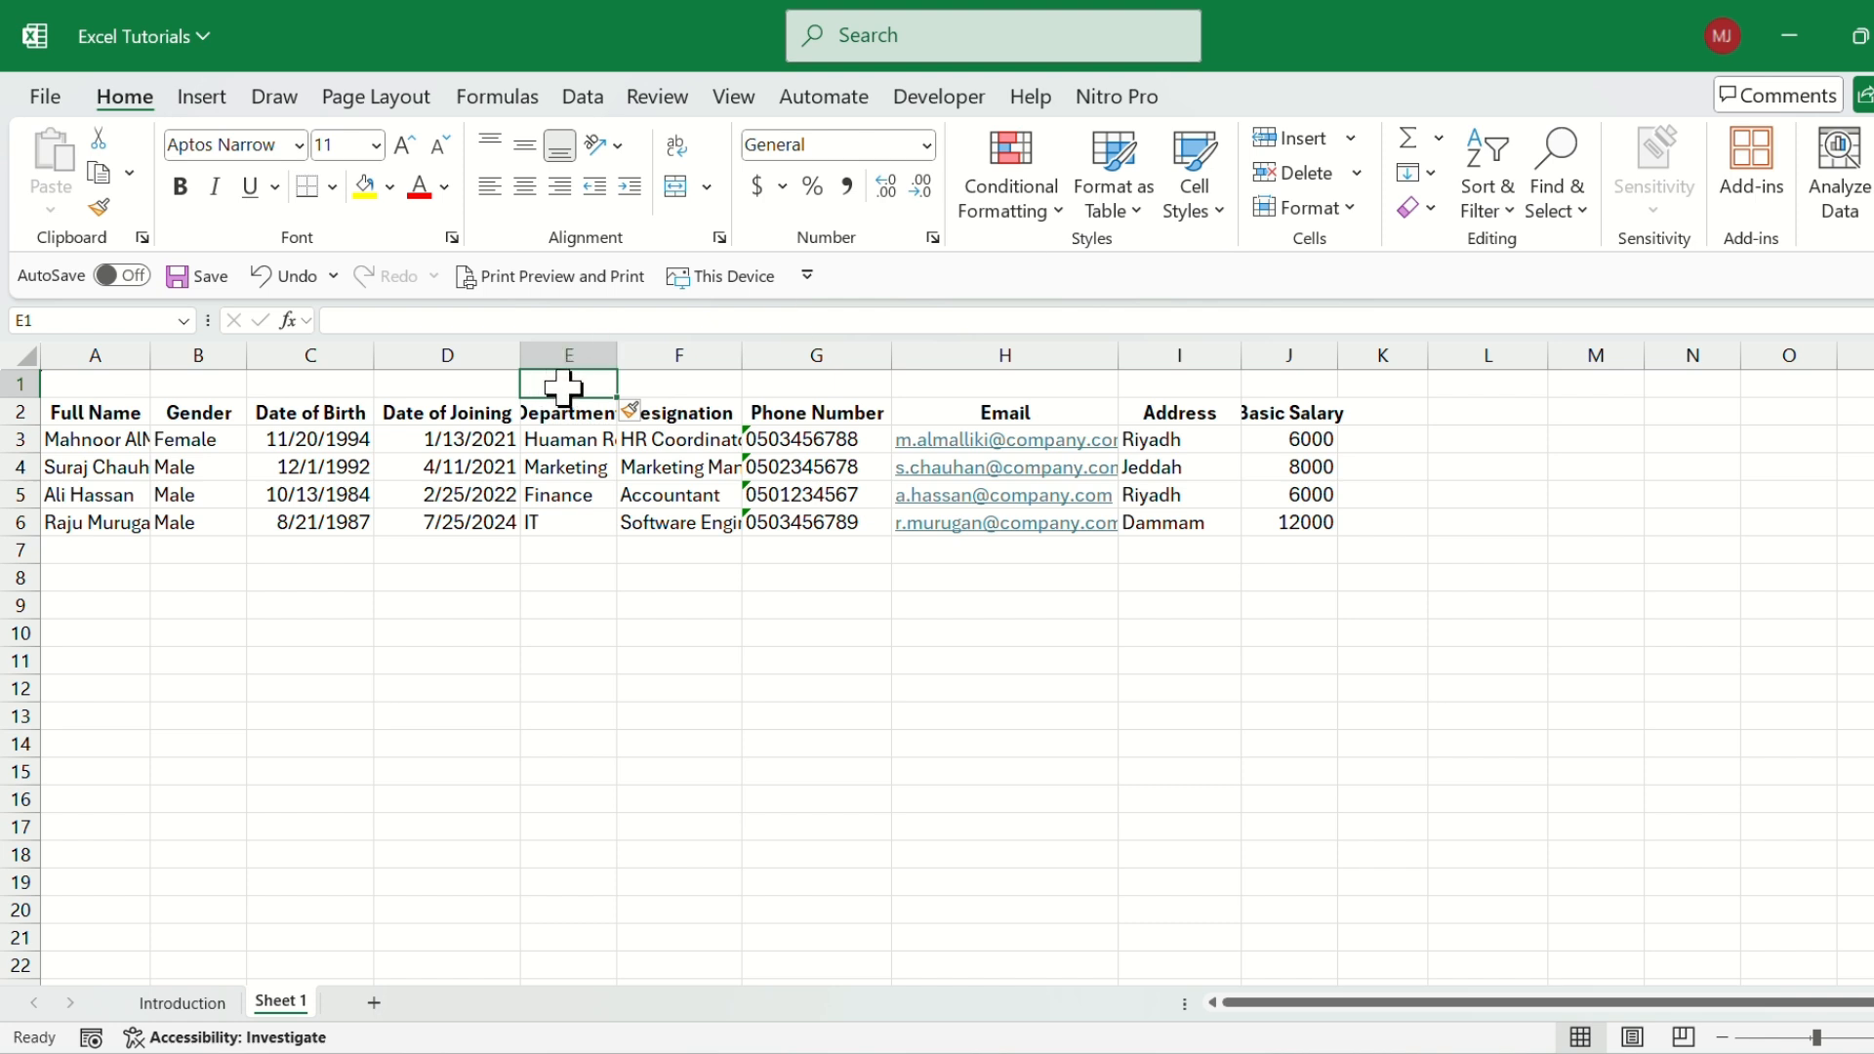
{"action": "left_click", "coordinate": [1353, 141]}
{"action": "left_click", "coordinate": [1359, 217]}
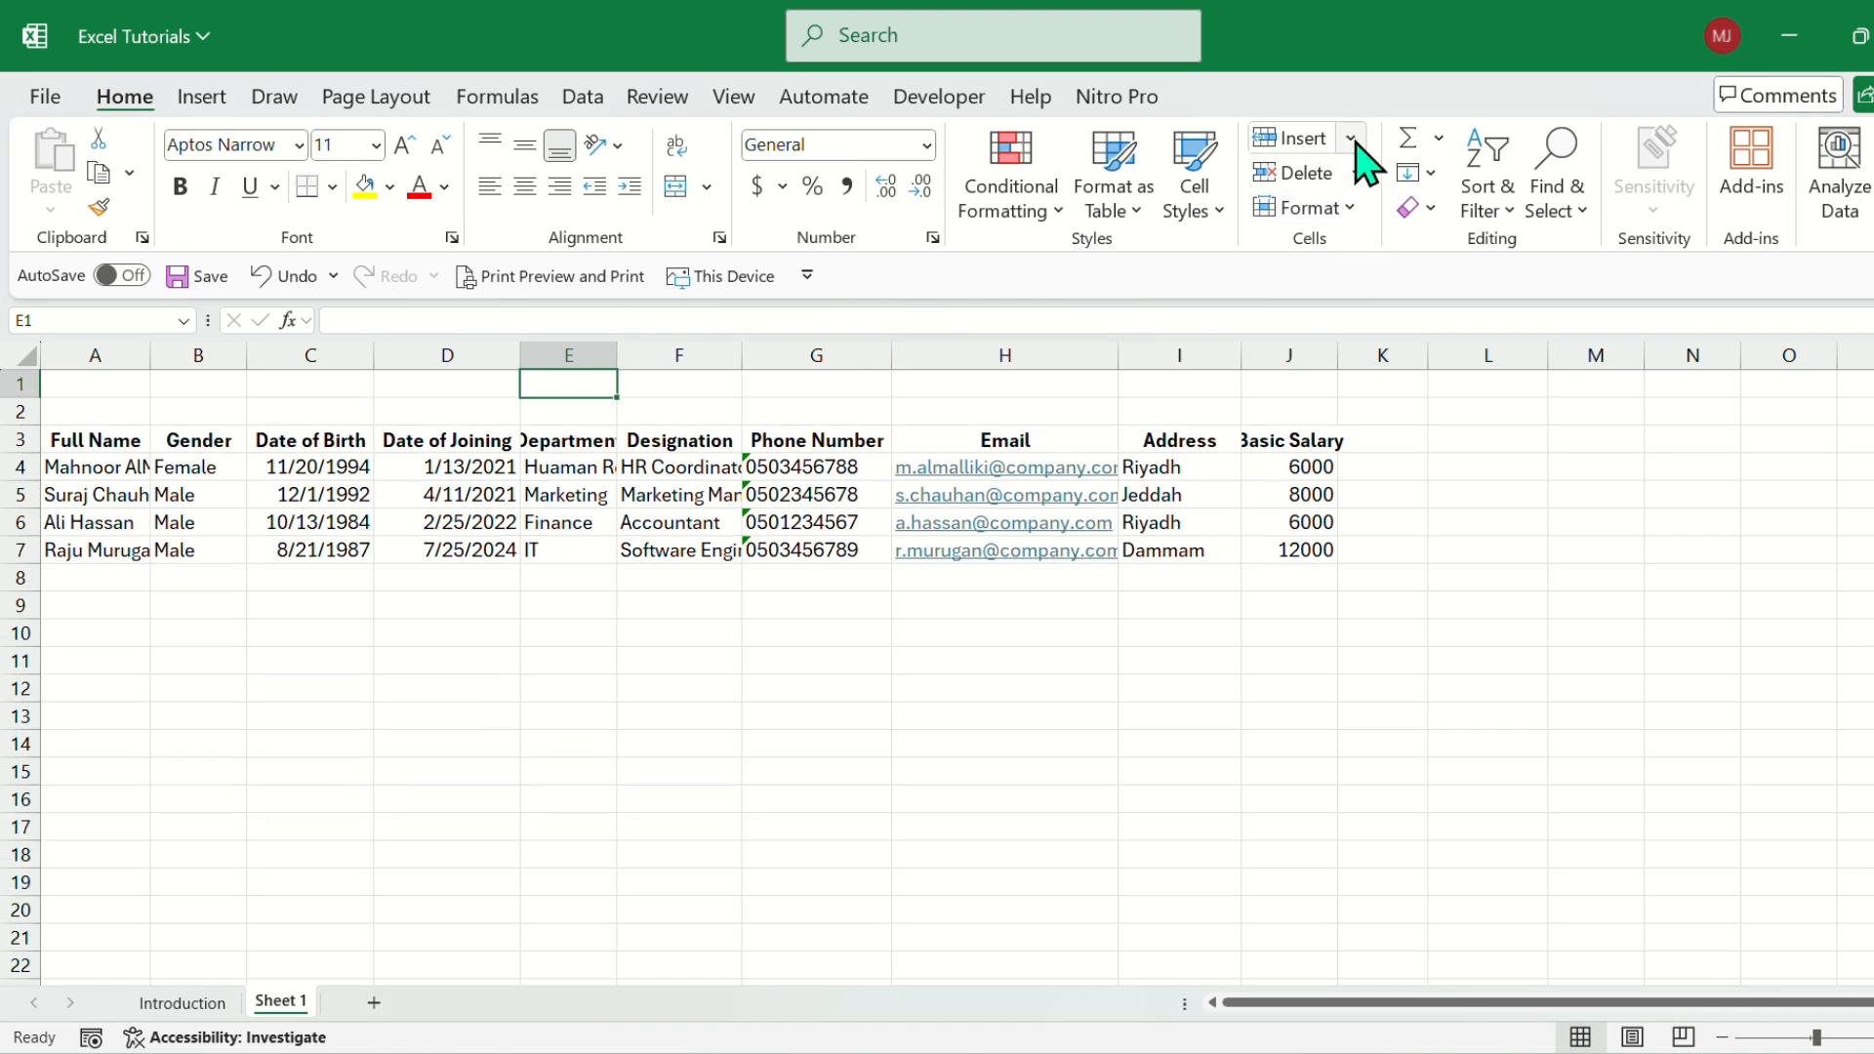
{"action": "left_click", "coordinate": [1353, 139]}
{"action": "left_click", "coordinate": [1362, 217]}
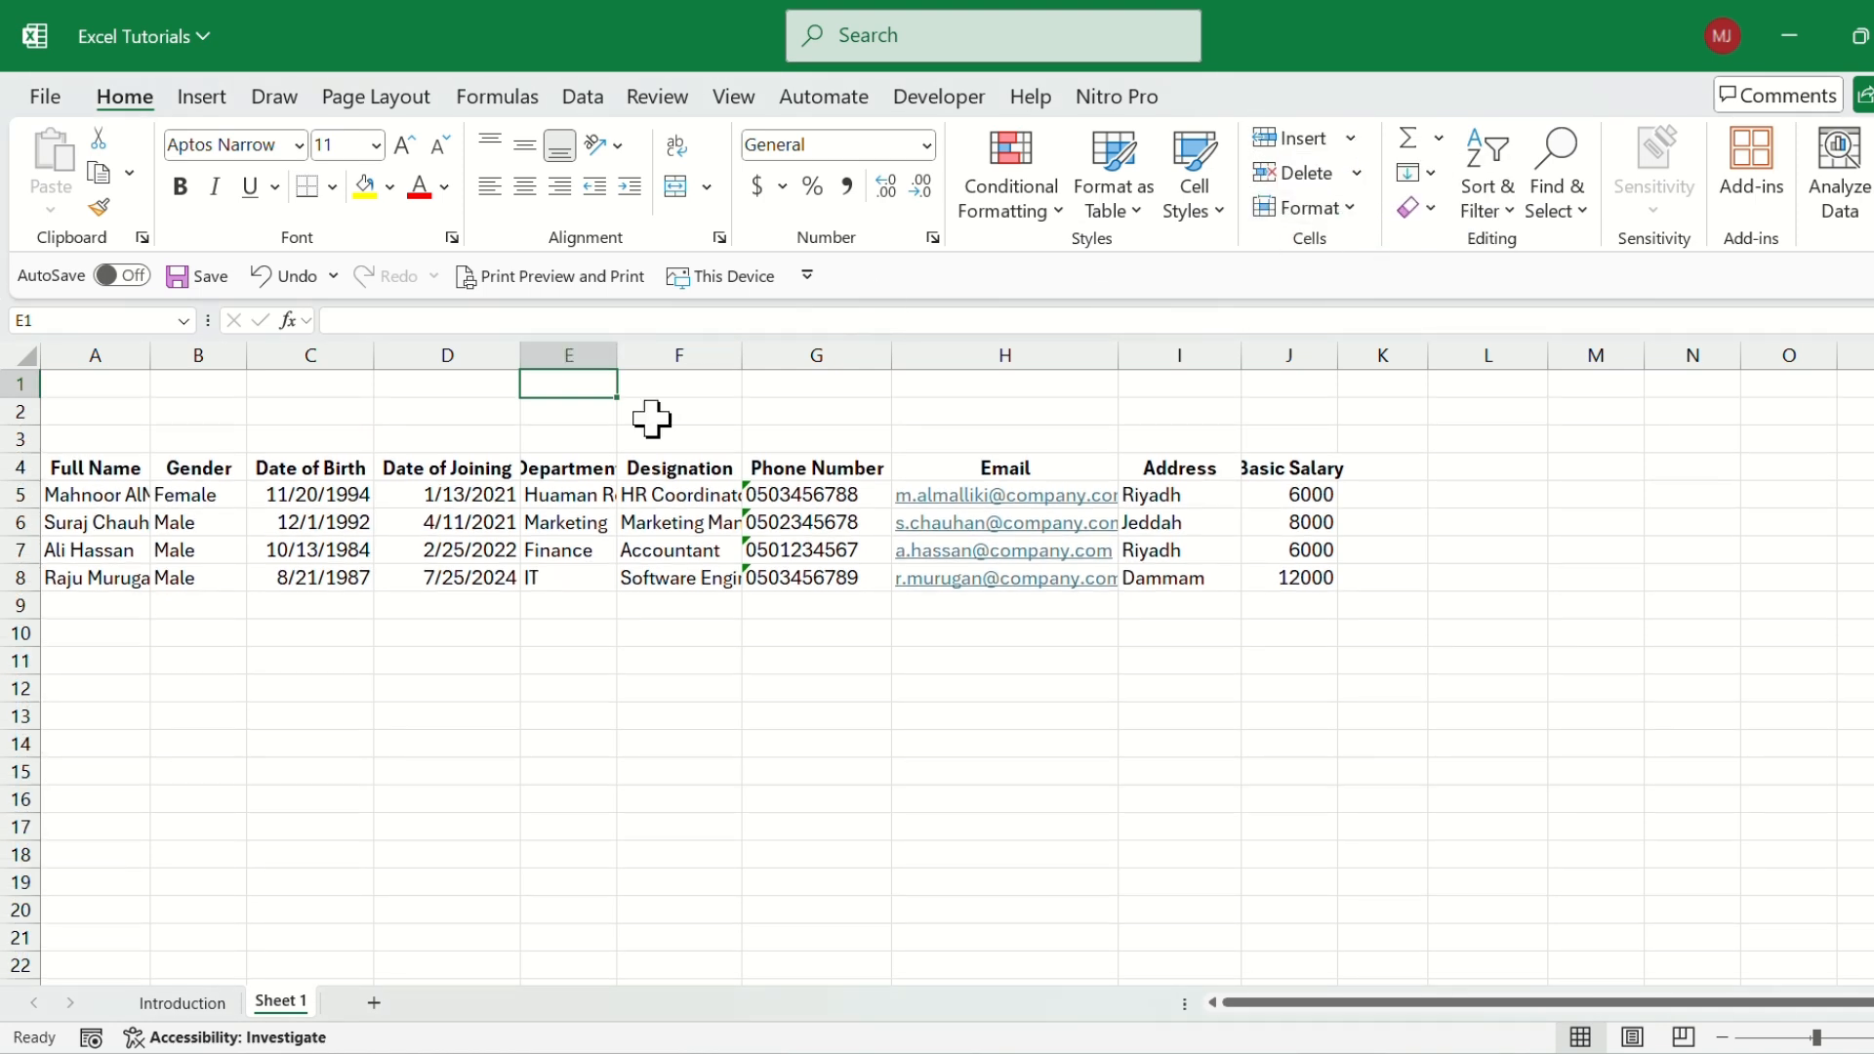
Enter the title EMPLOYEES MASTER DATA in cell D2 above the table.
{"action": "left_click", "coordinate": [492, 411]}
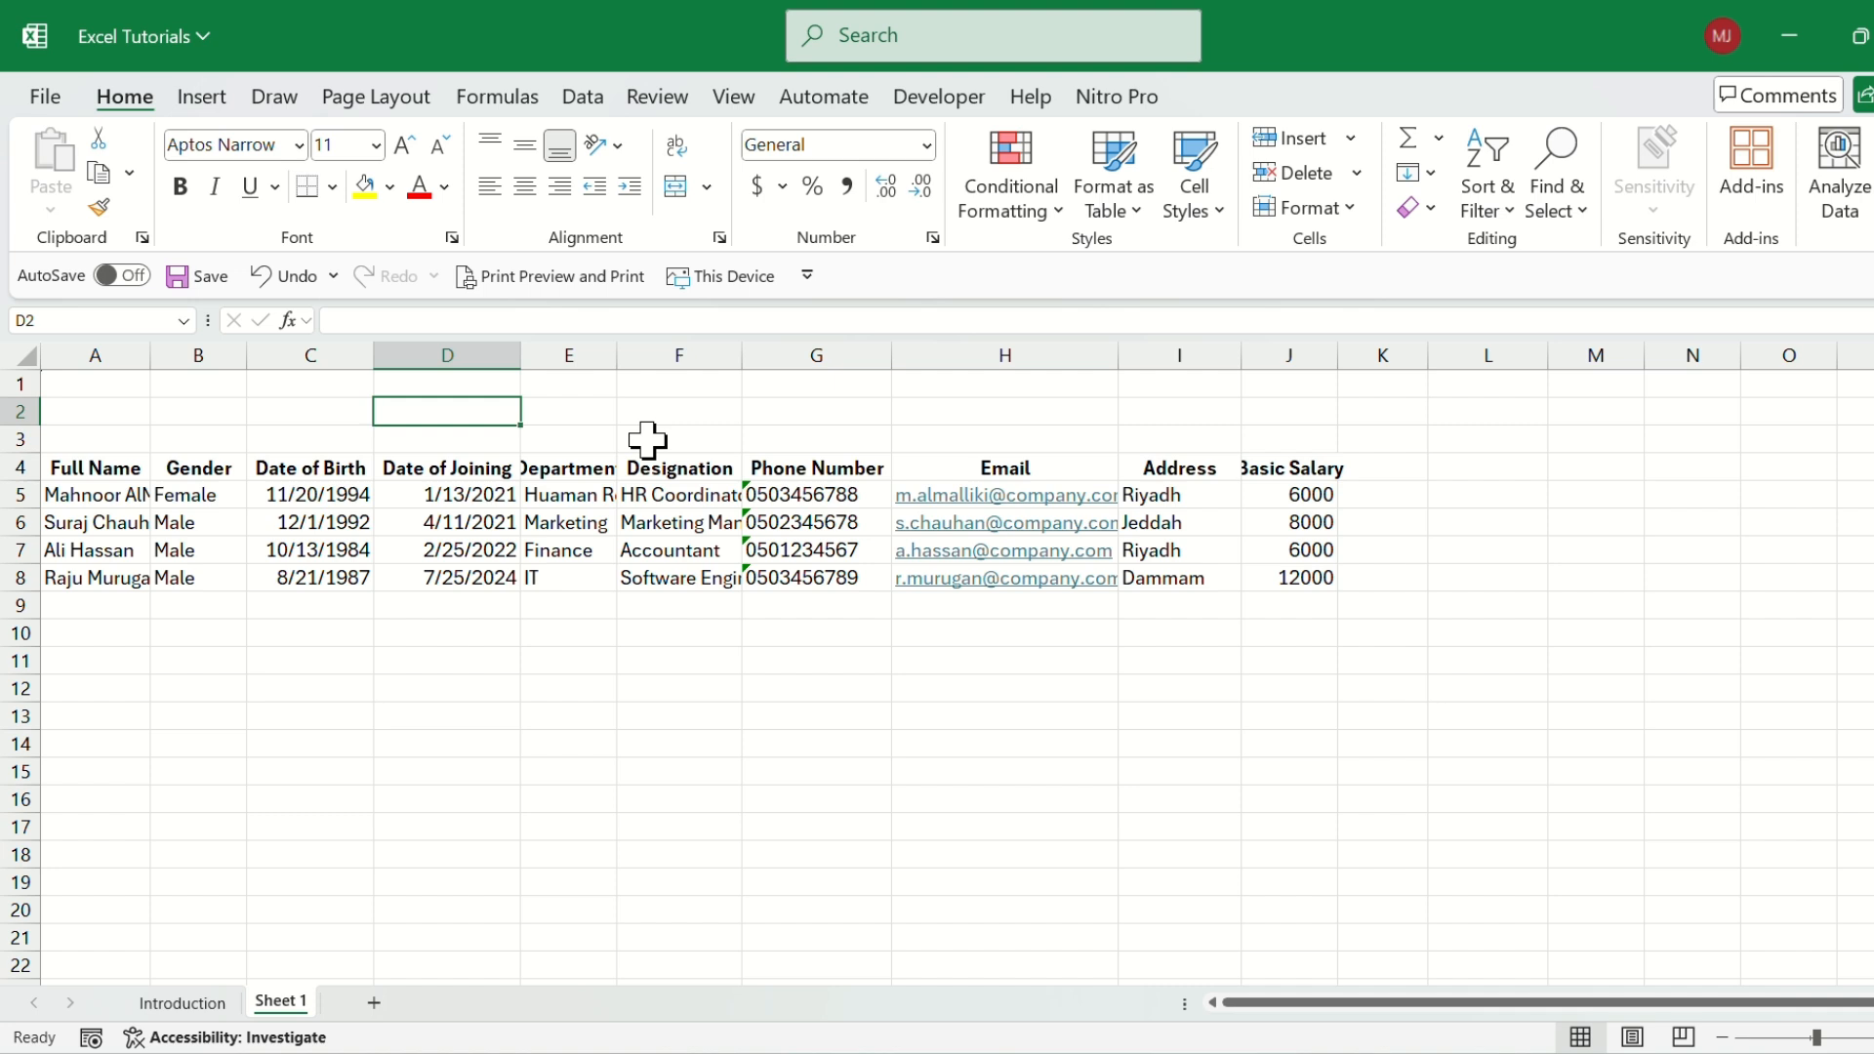
{"action": "type", "text": "EMP"}
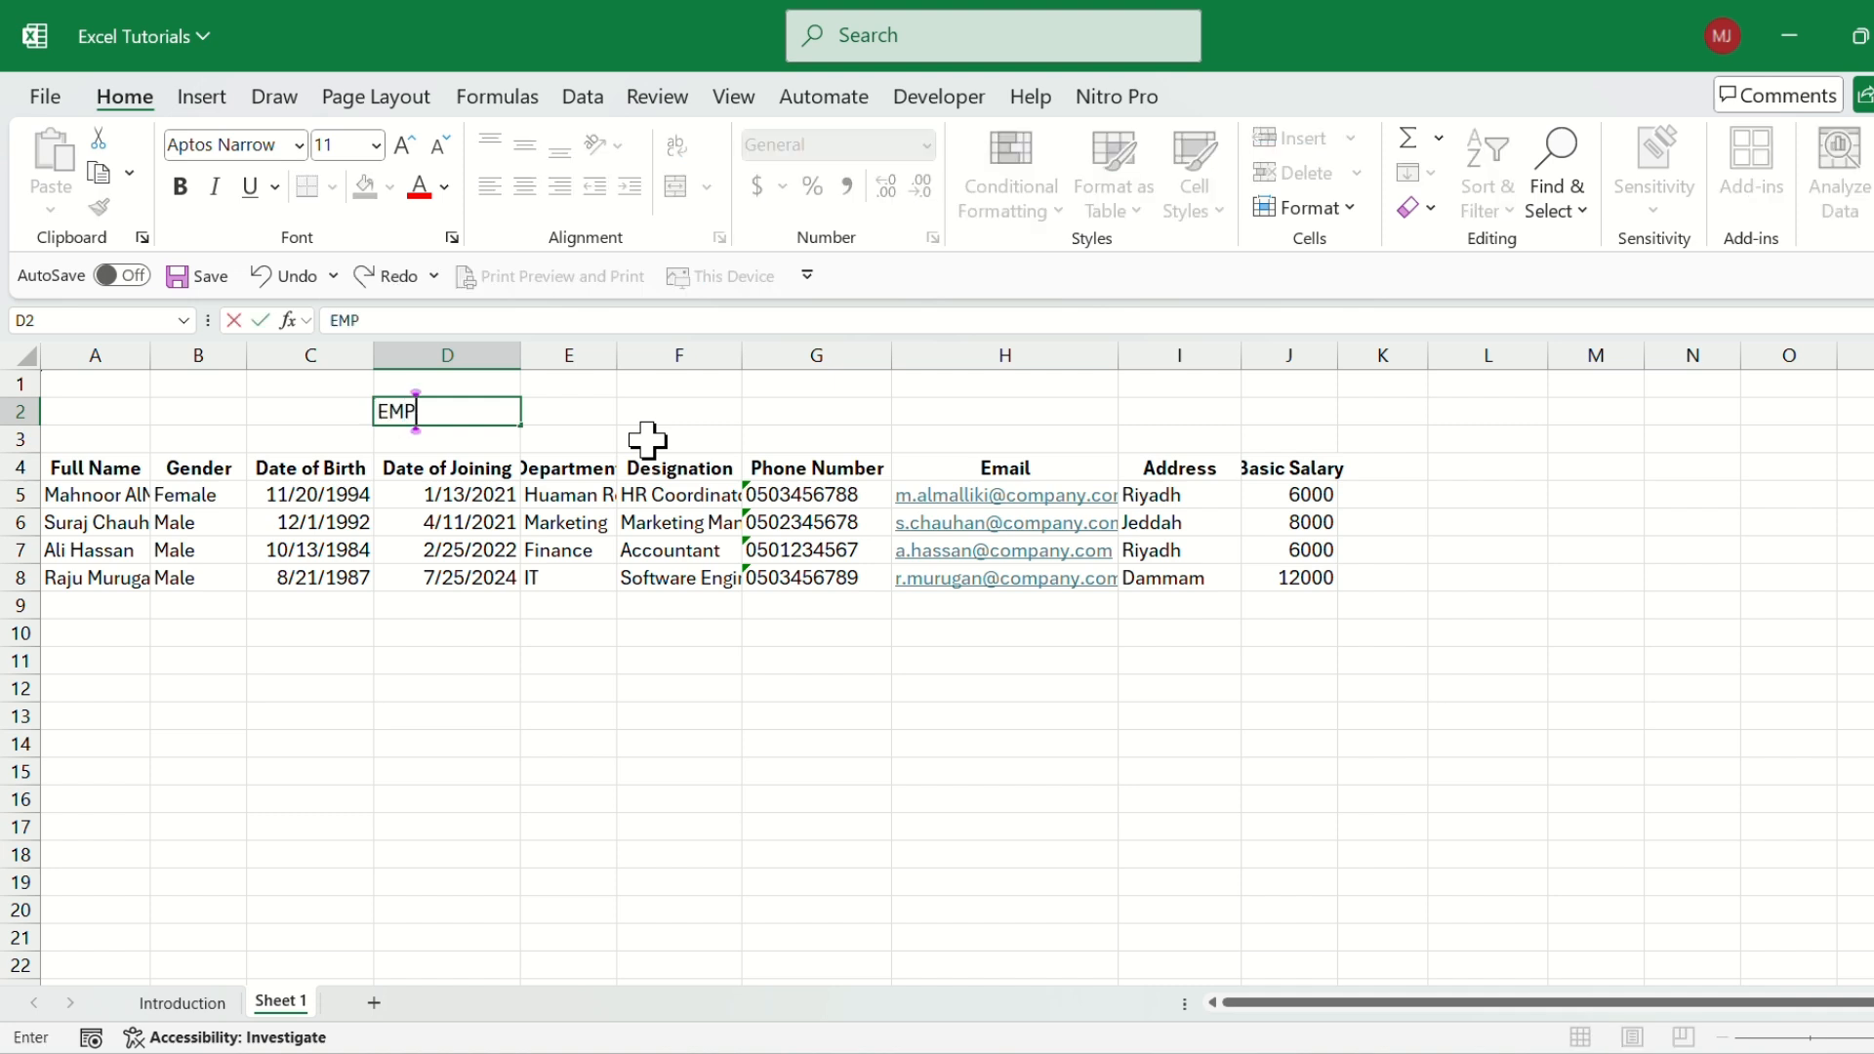
{"action": "type", "text": "LOYEES MAS"}
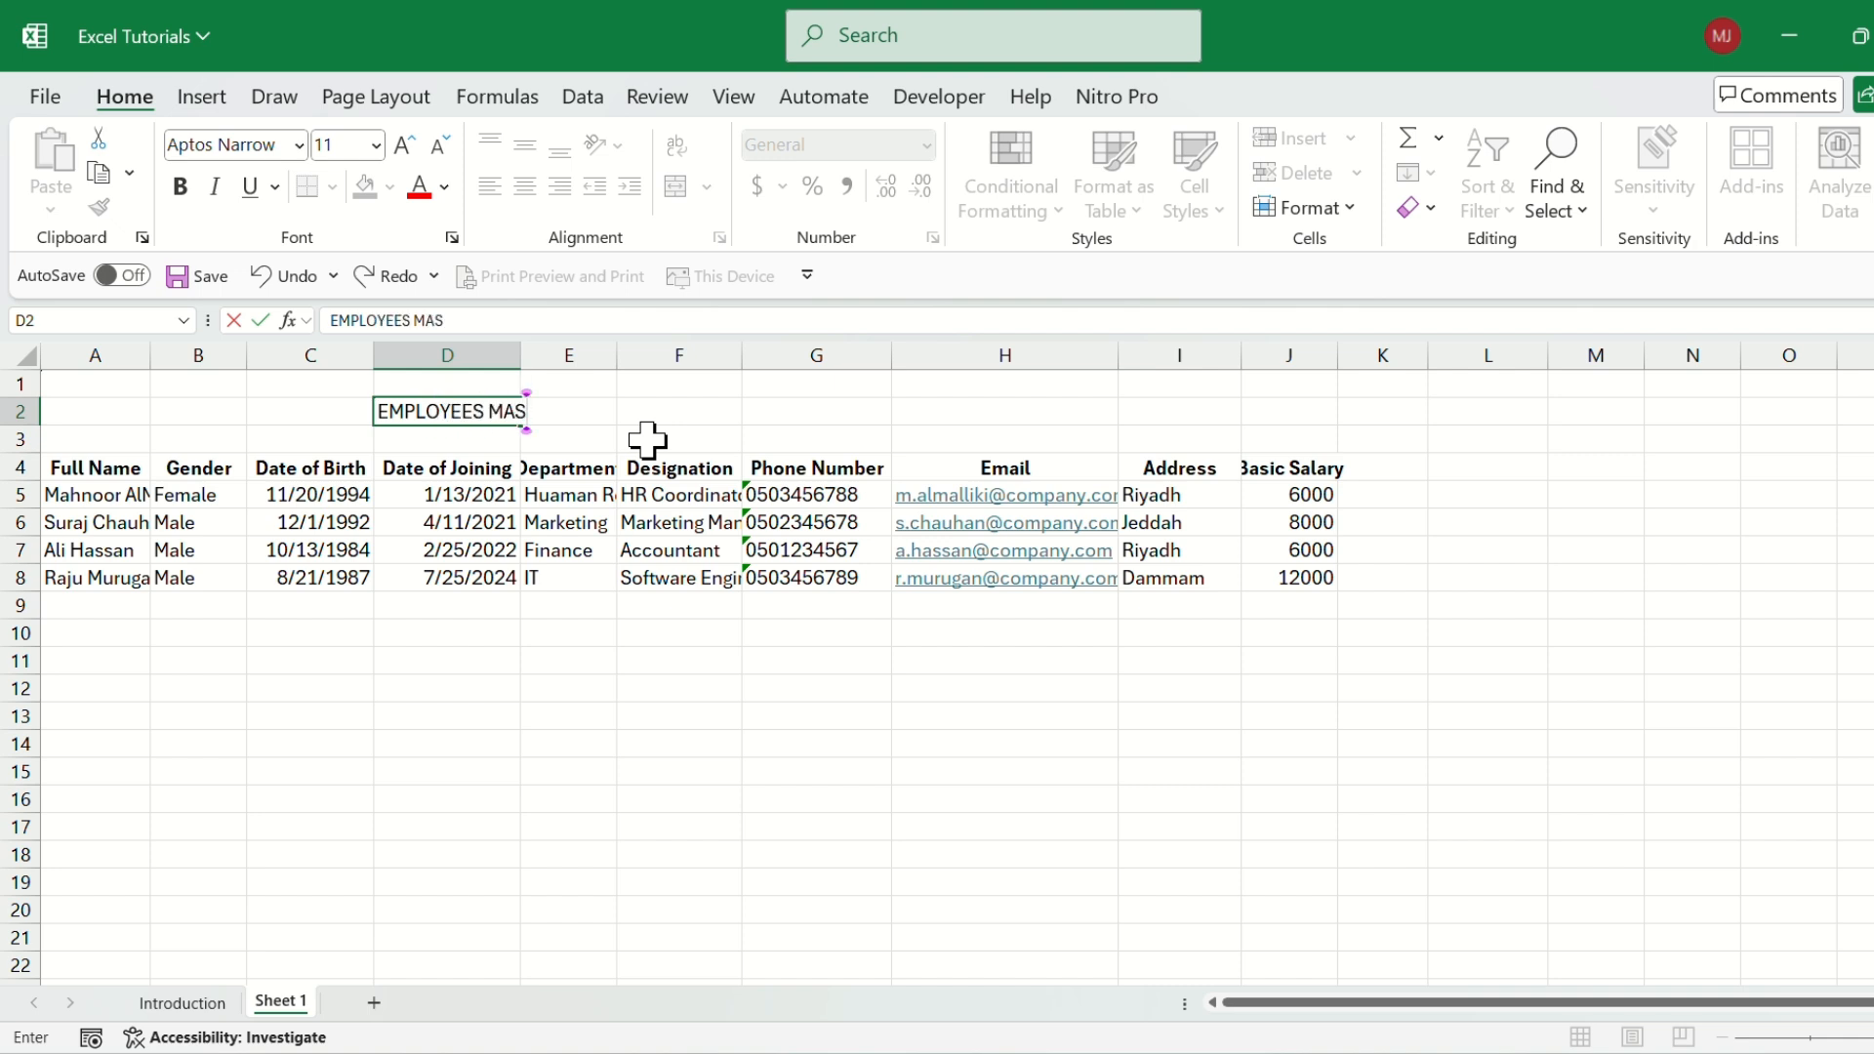
{"action": "type", "text": "TER DATA"}
{"action": "key", "text": "Return"}
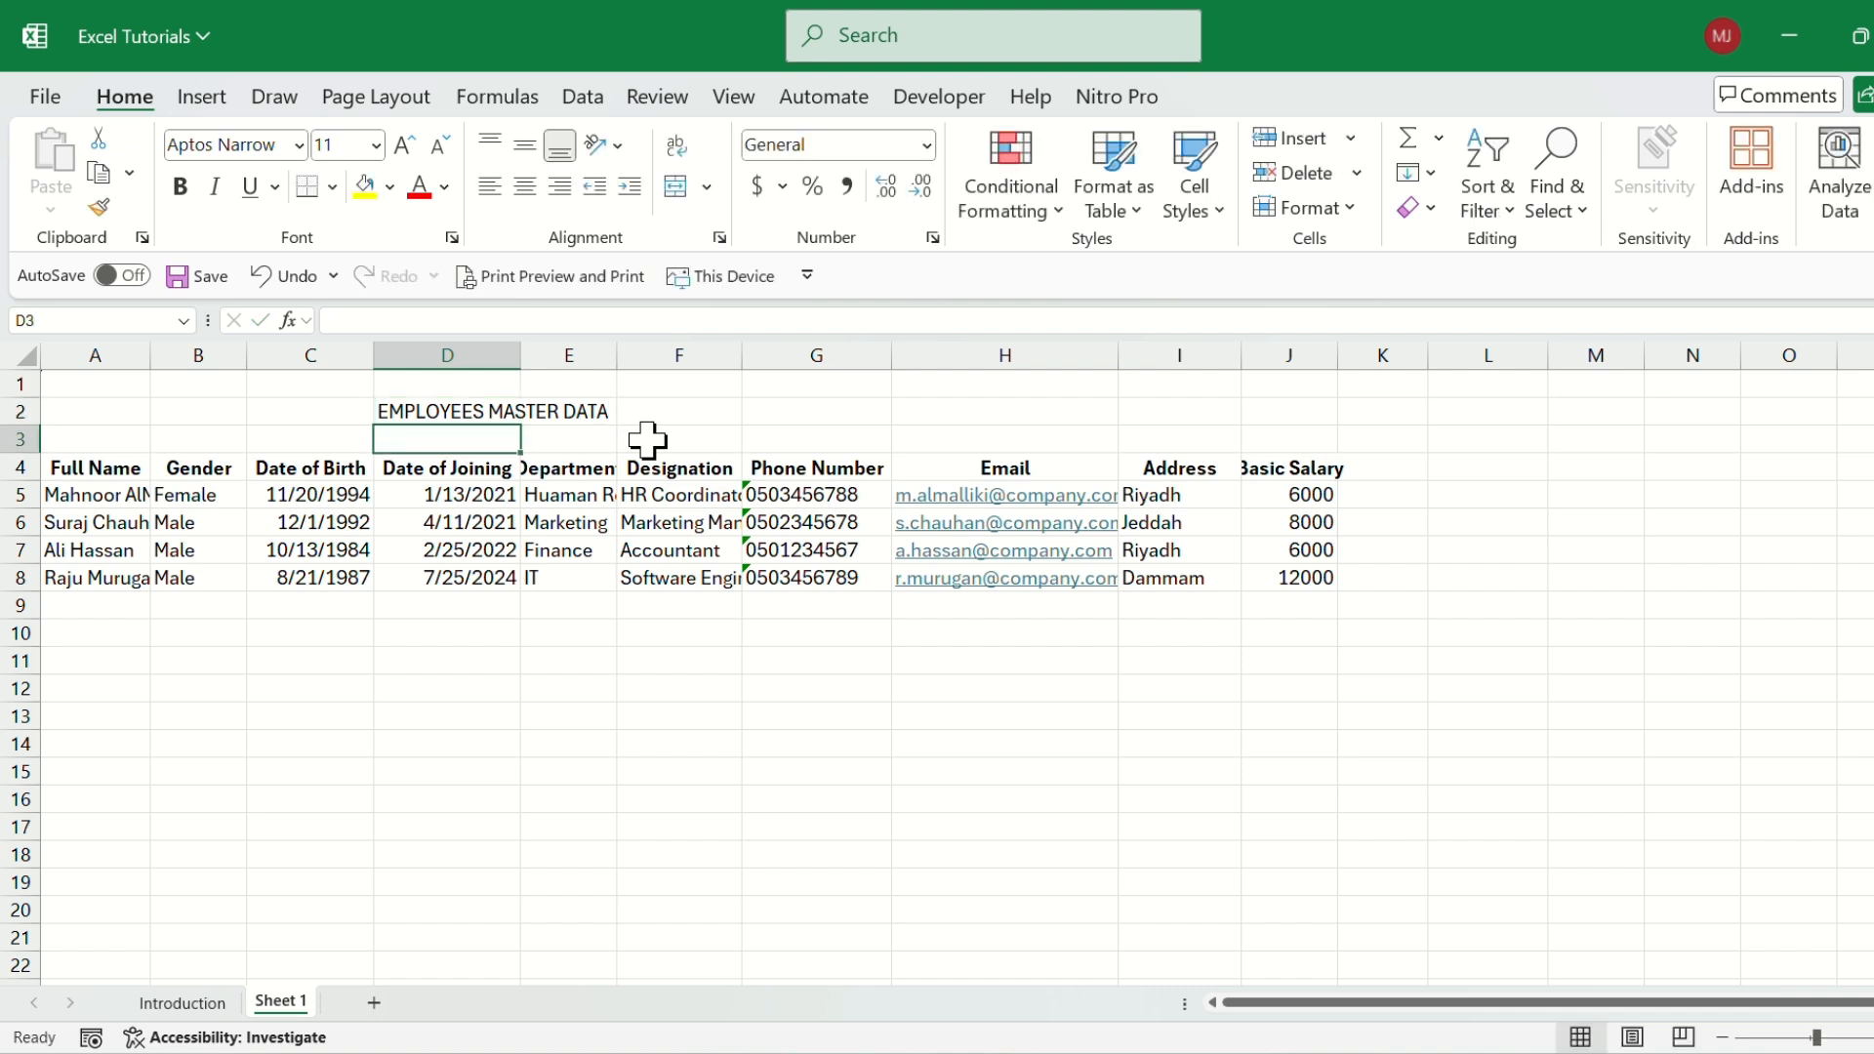
Set the font size of the title in D2 to 26.
{"action": "key", "text": "Up"}
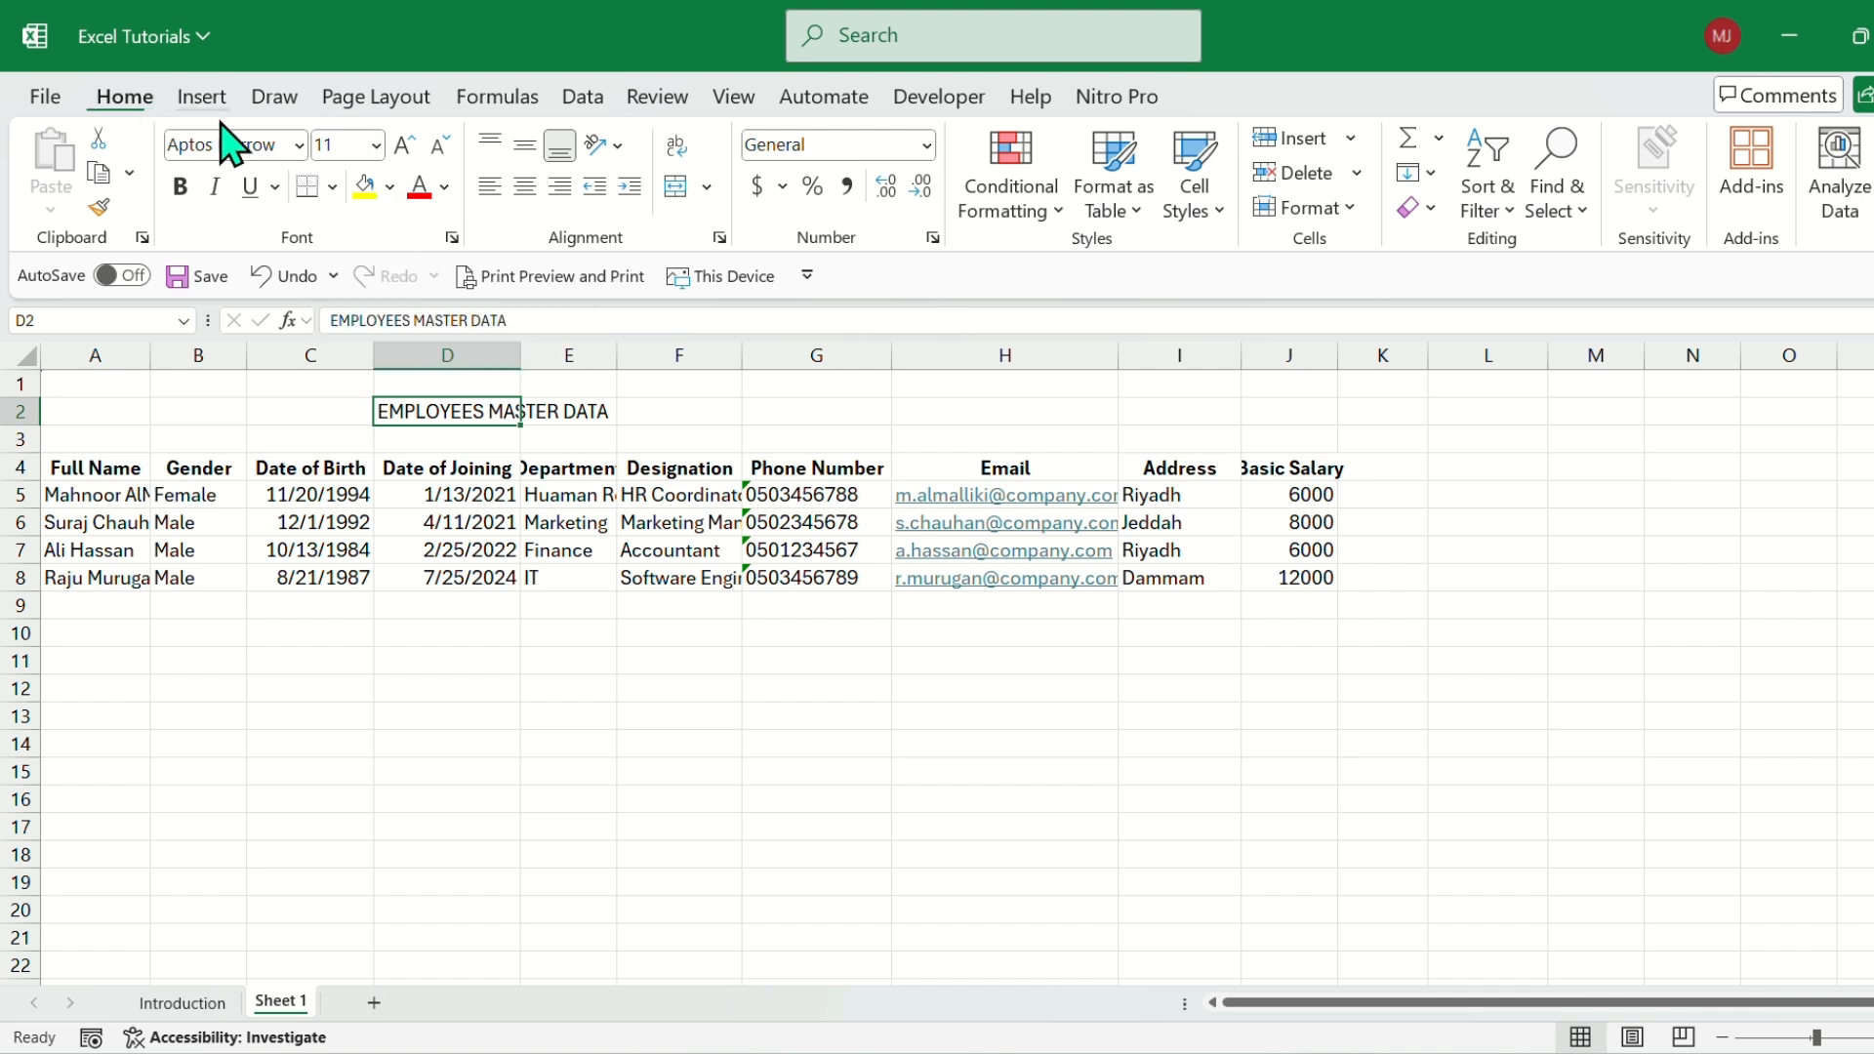
{"action": "left_click", "coordinate": [376, 146]}
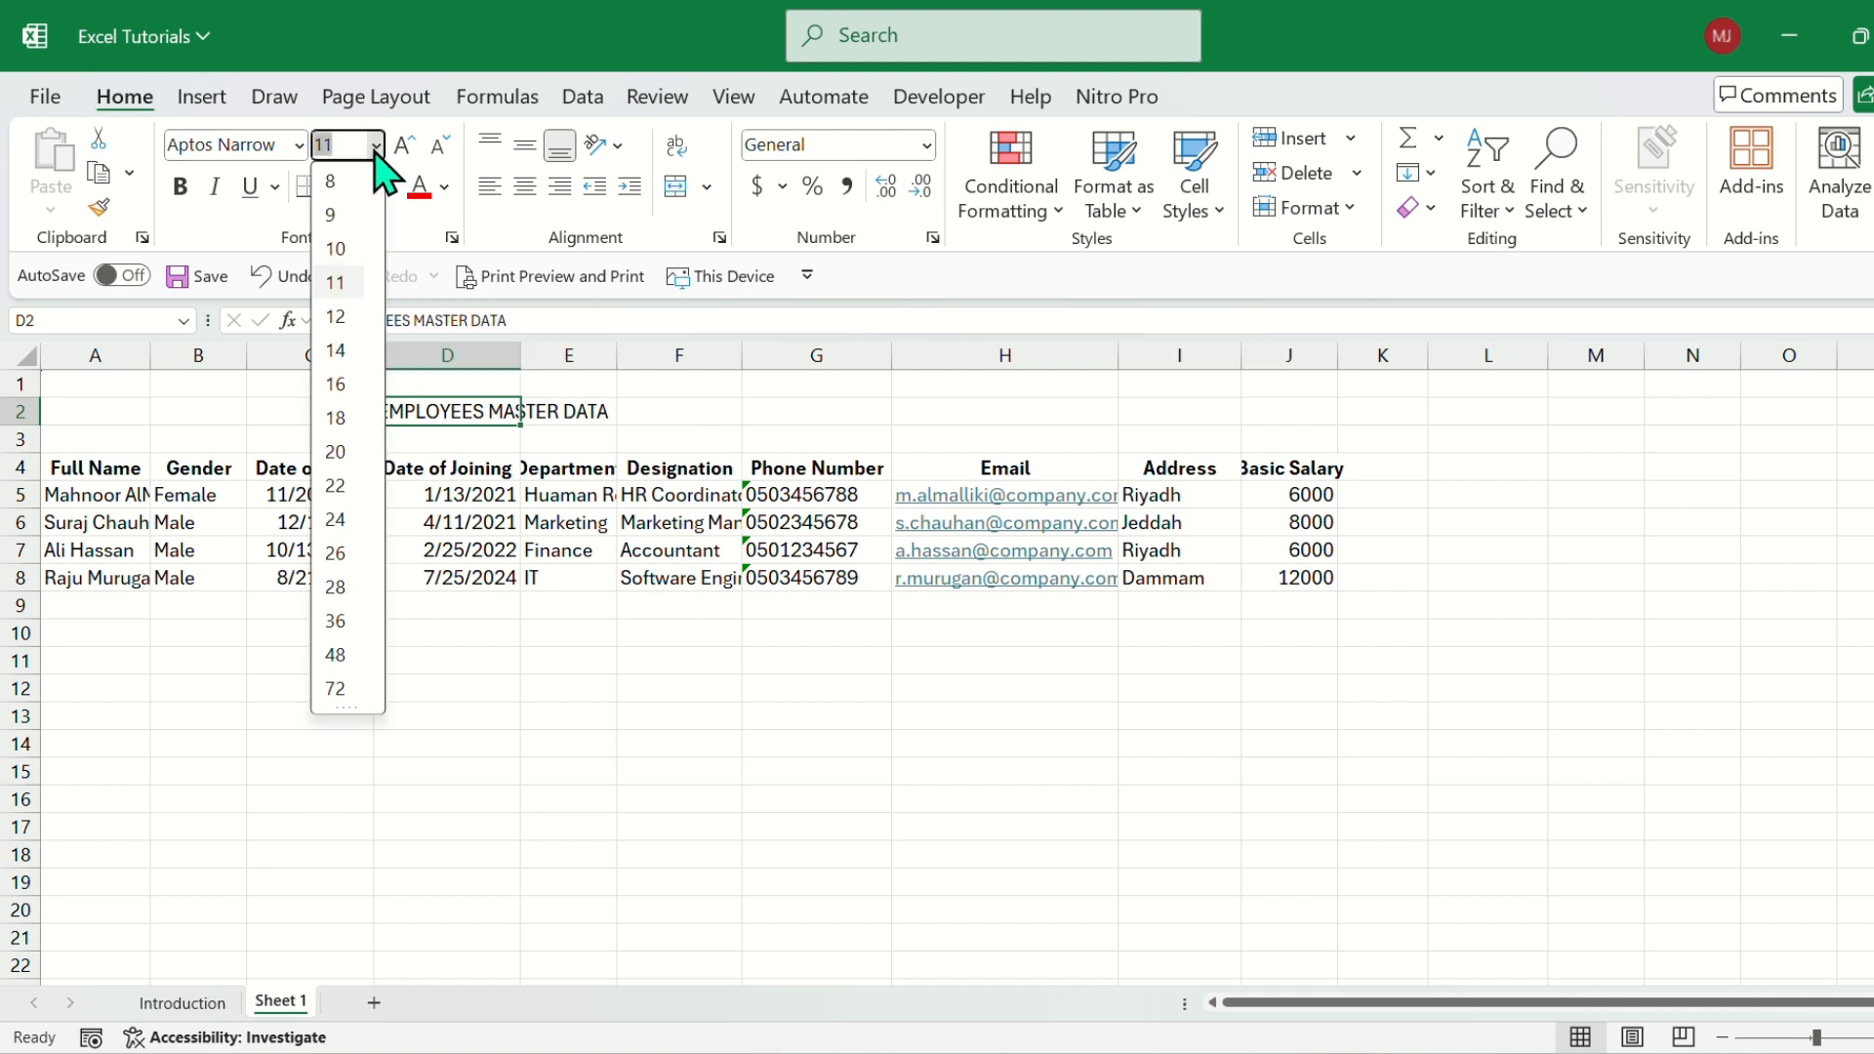
{"action": "left_click", "coordinate": [336, 554]}
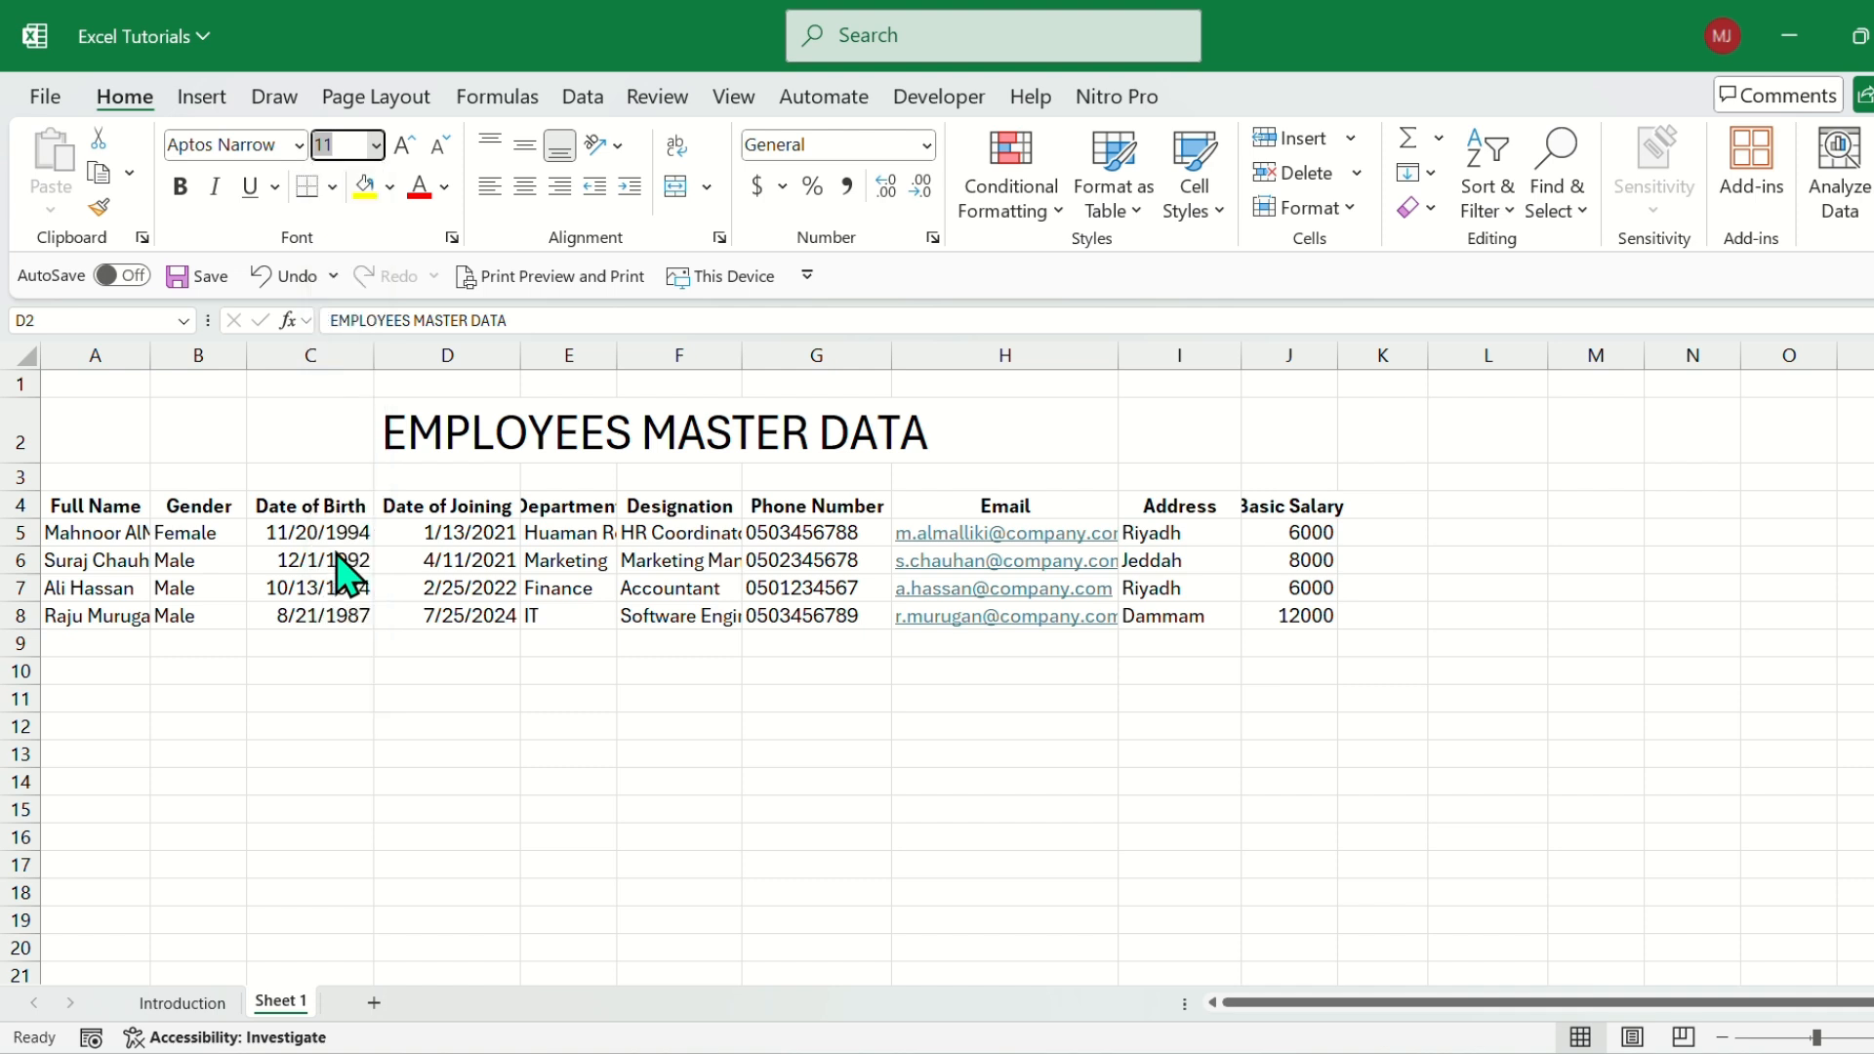
Enlarge the title's font to size 48 and step it back down to 26.
{"action": "left_click", "coordinate": [403, 147]}
{"action": "left_click", "coordinate": [403, 146]}
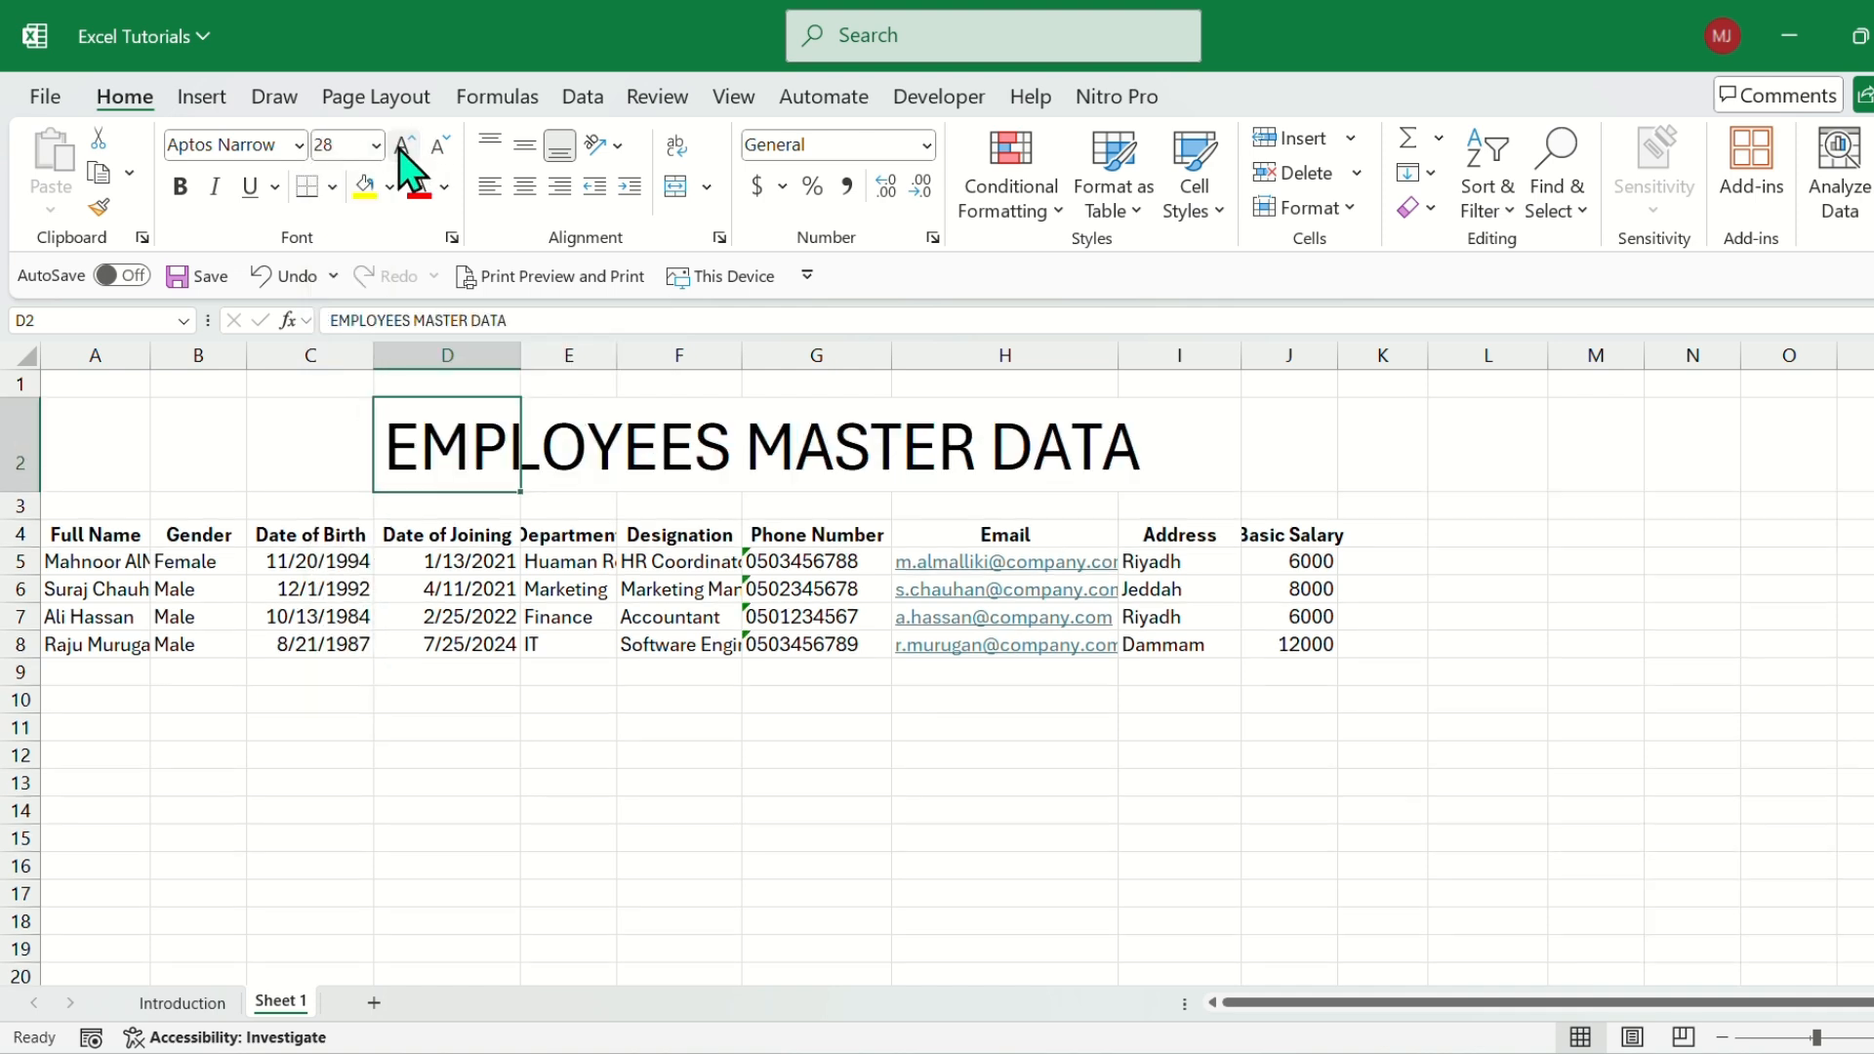
{"action": "left_click", "coordinate": [403, 147]}
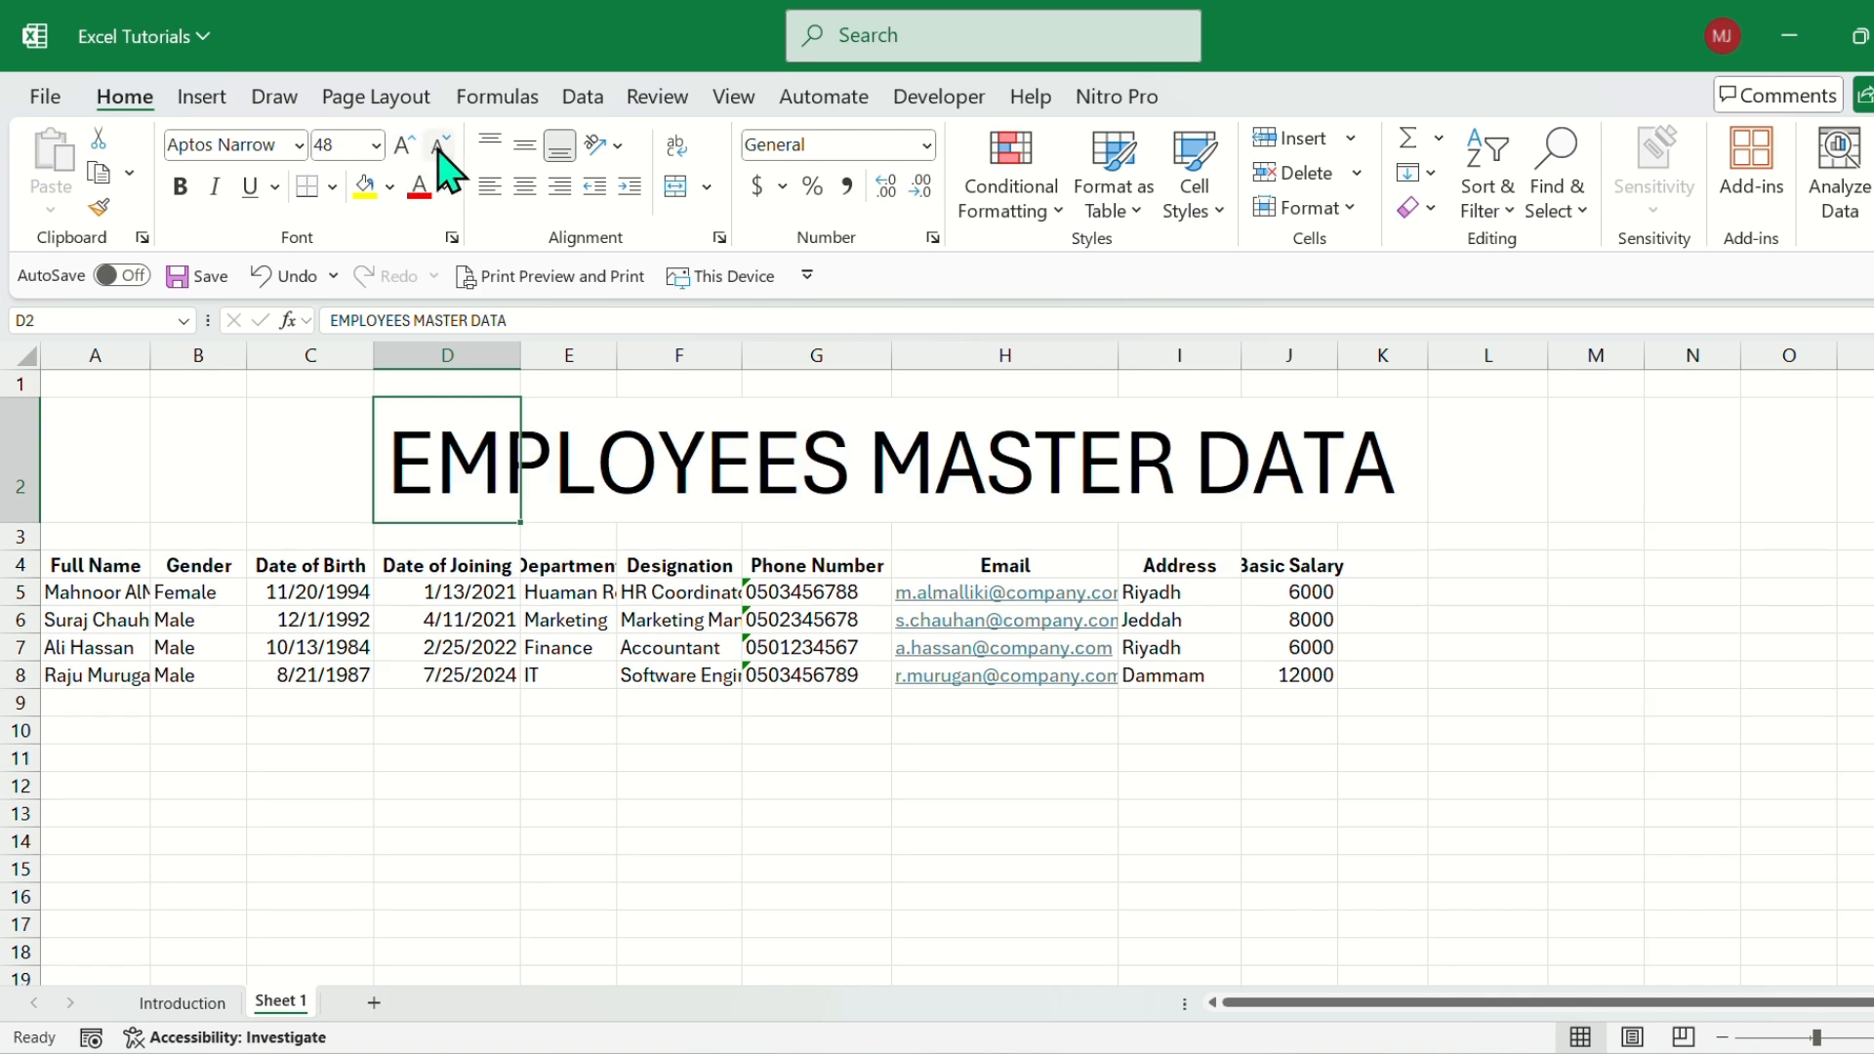
{"action": "left_click", "coordinate": [440, 147]}
{"action": "left_click", "coordinate": [439, 147]}
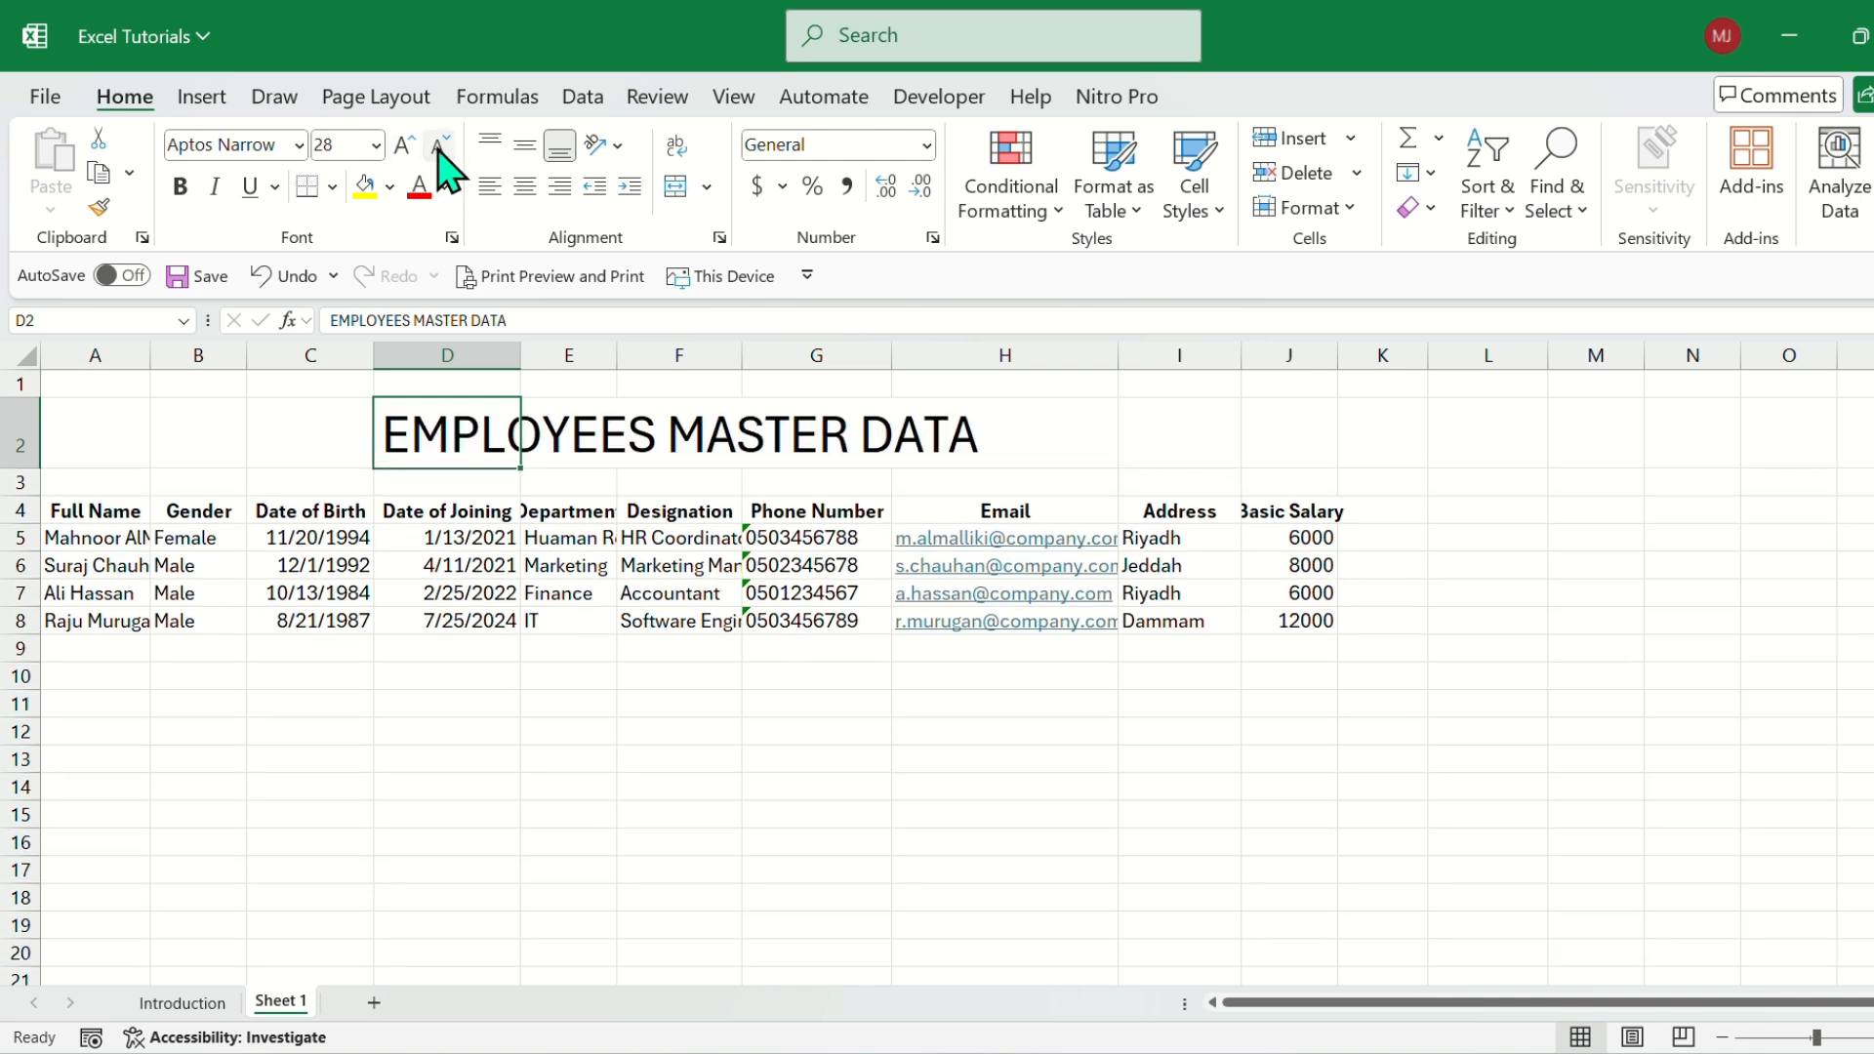
{"action": "left_click", "coordinate": [439, 146]}
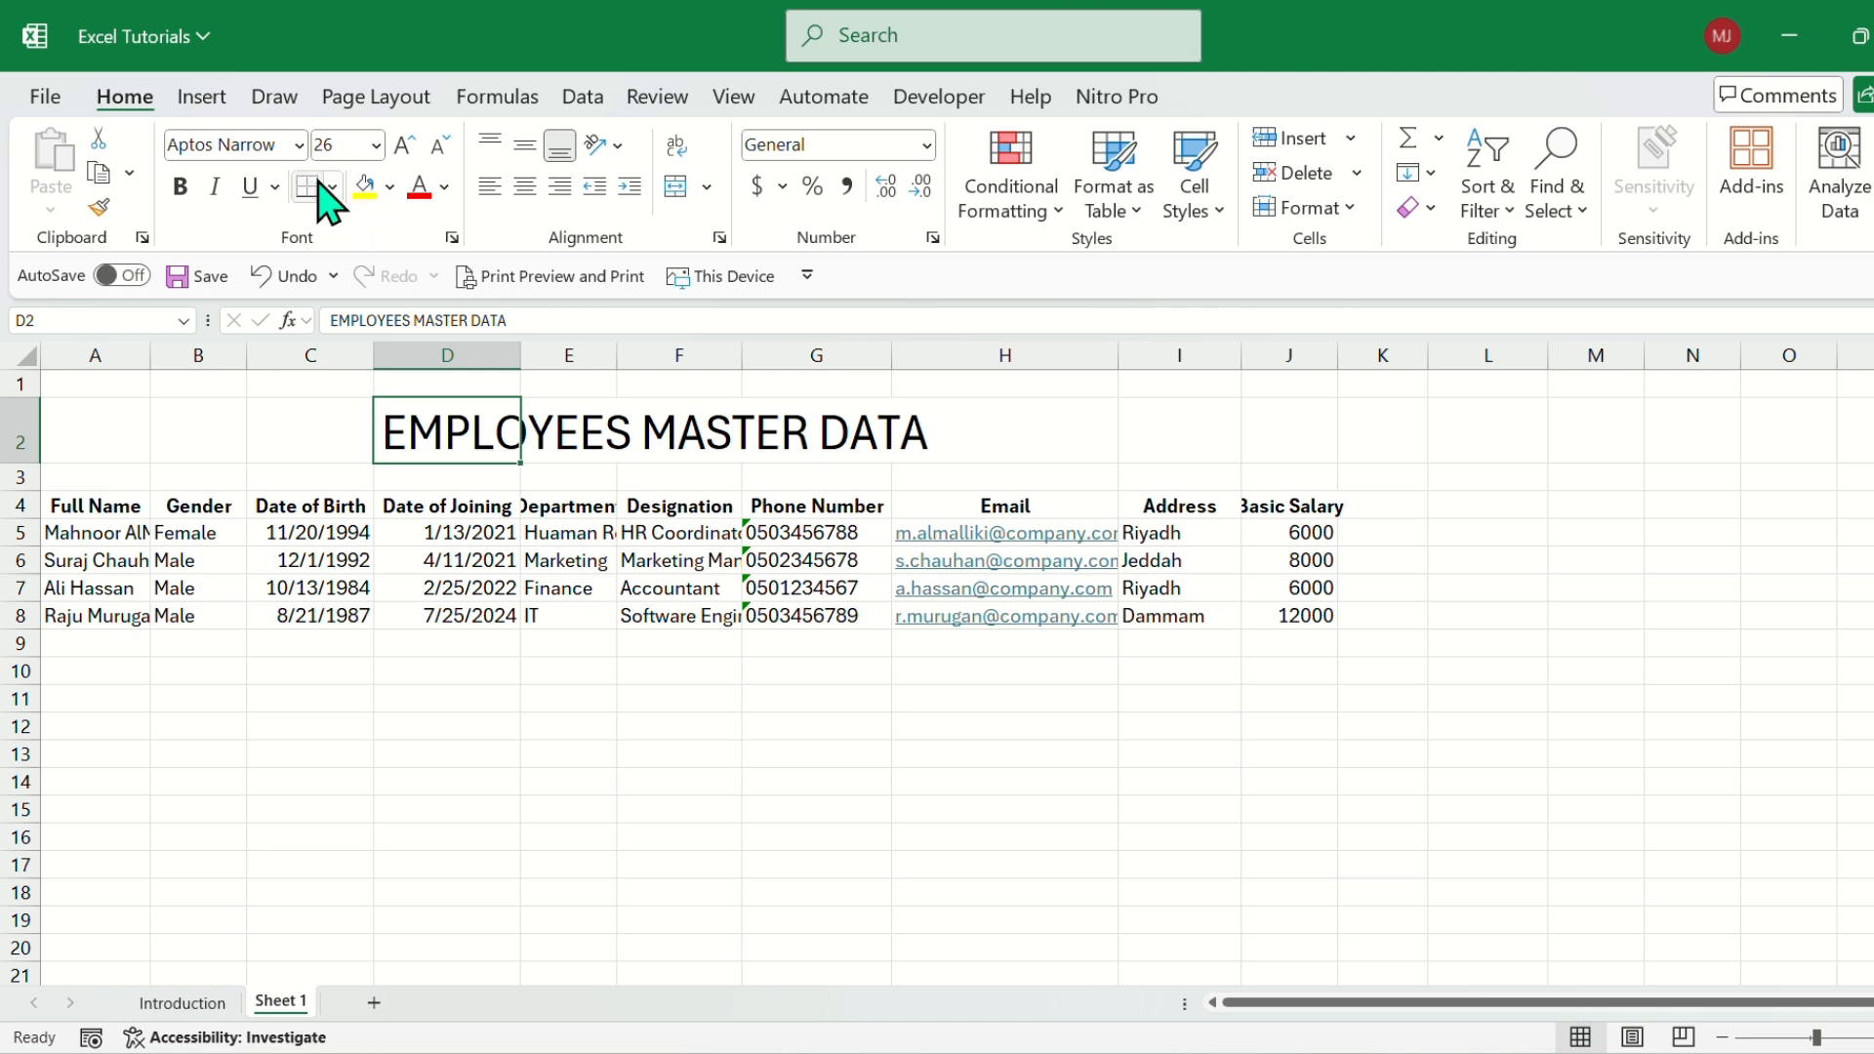
Change the title's font to Aharoni and its font color to the darkest orange theme shade.
{"action": "left_click", "coordinate": [299, 144]}
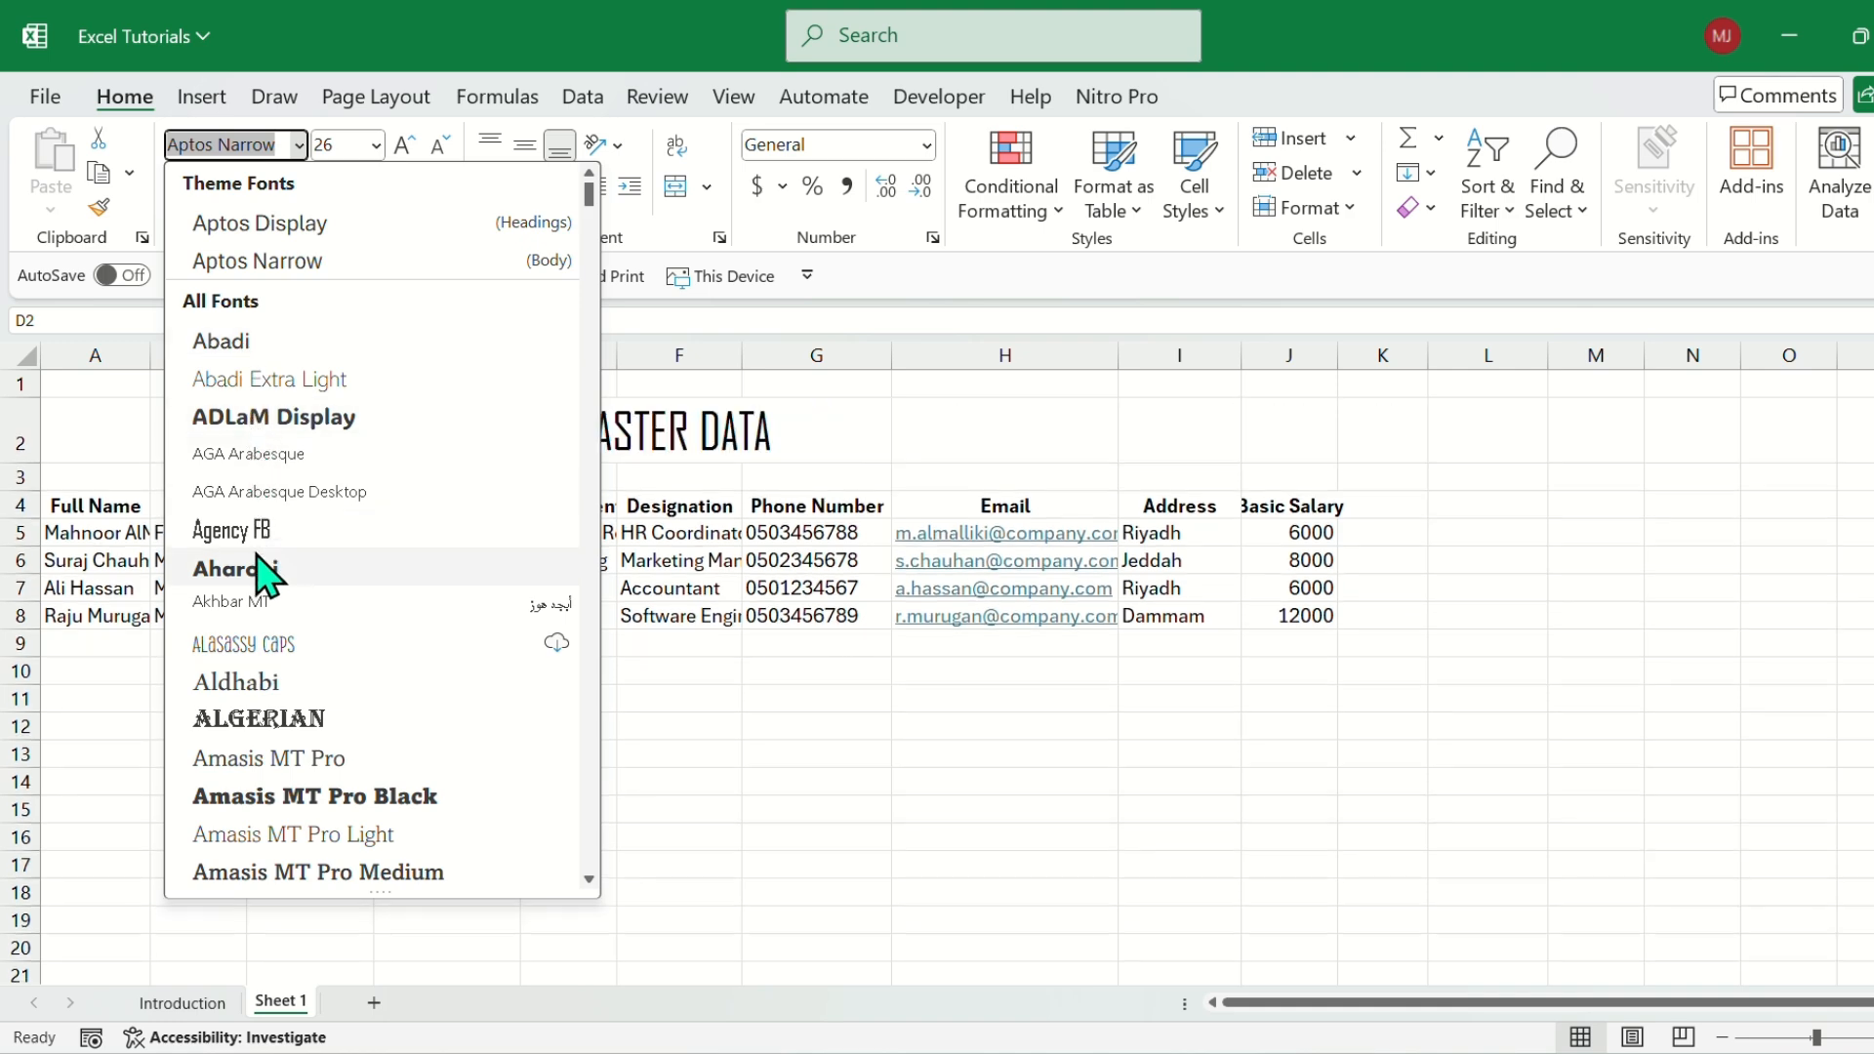
{"action": "left_click", "coordinate": [262, 574]}
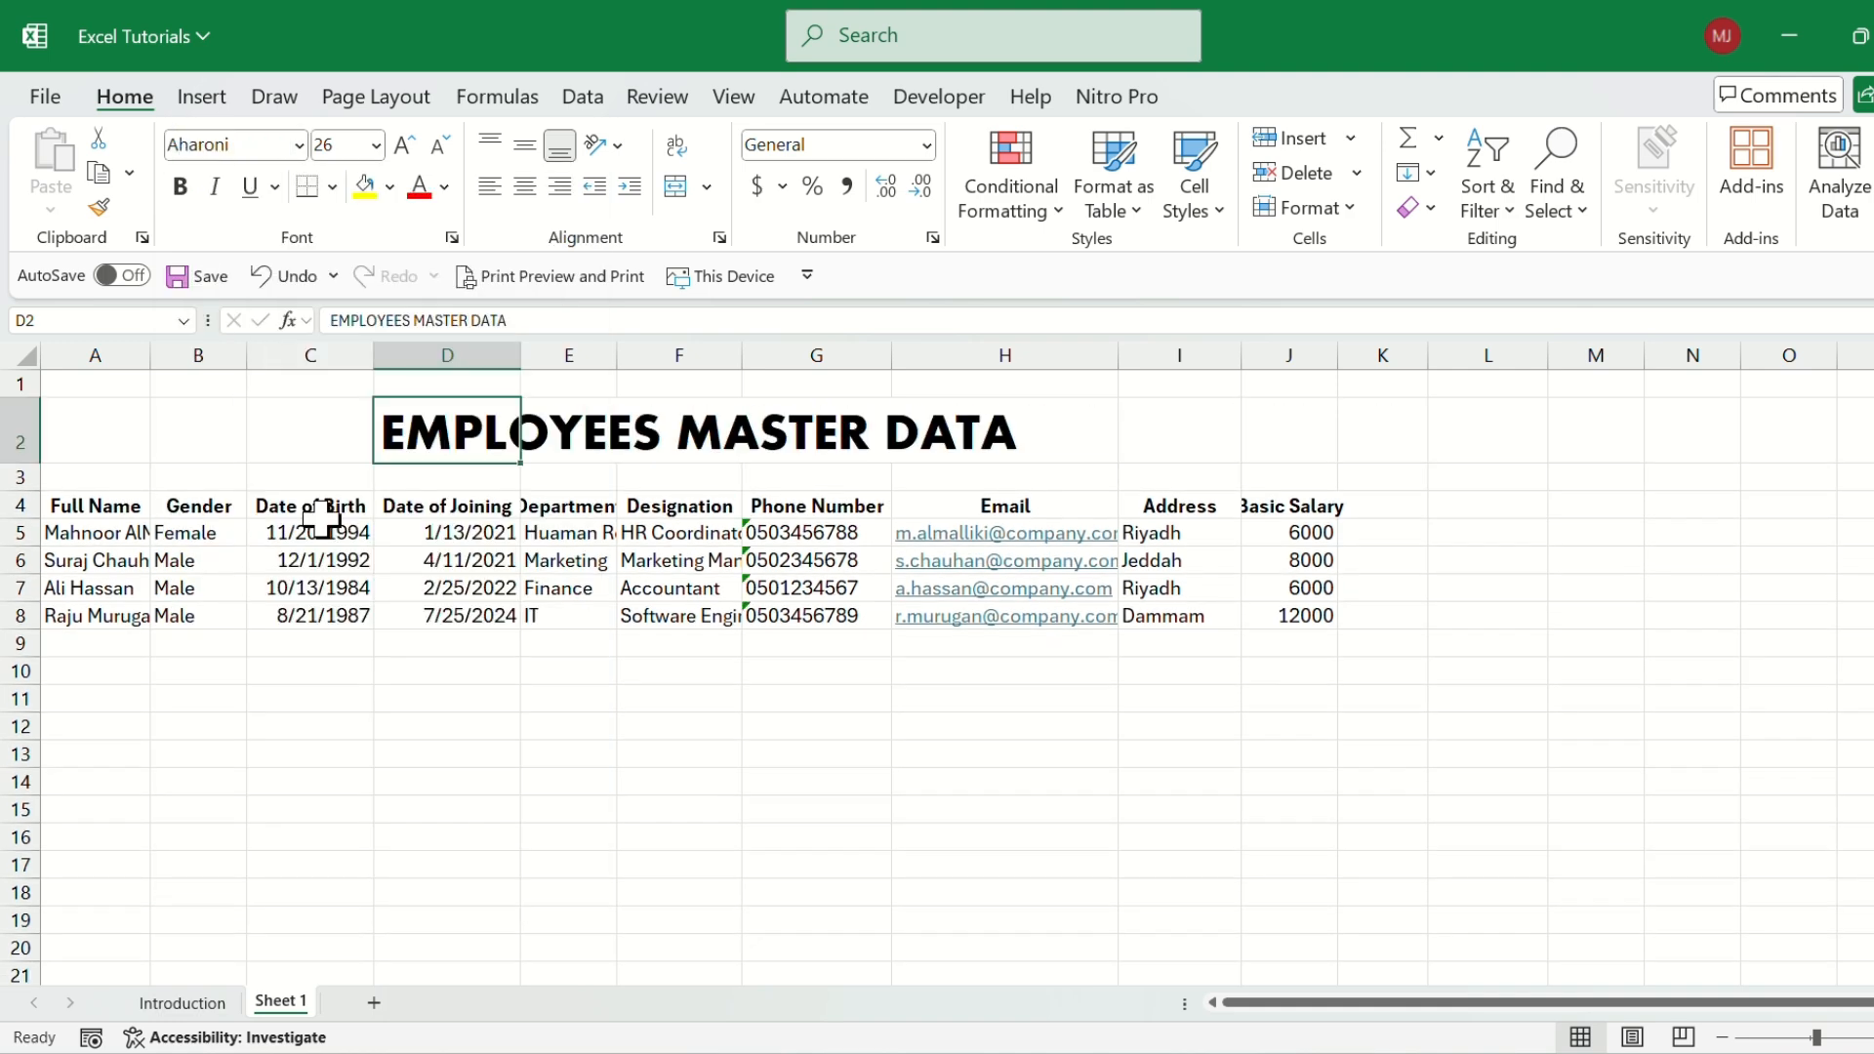
{"action": "left_click", "coordinate": [574, 430]}
{"action": "left_click", "coordinate": [407, 434]}
{"action": "left_click", "coordinate": [445, 188]}
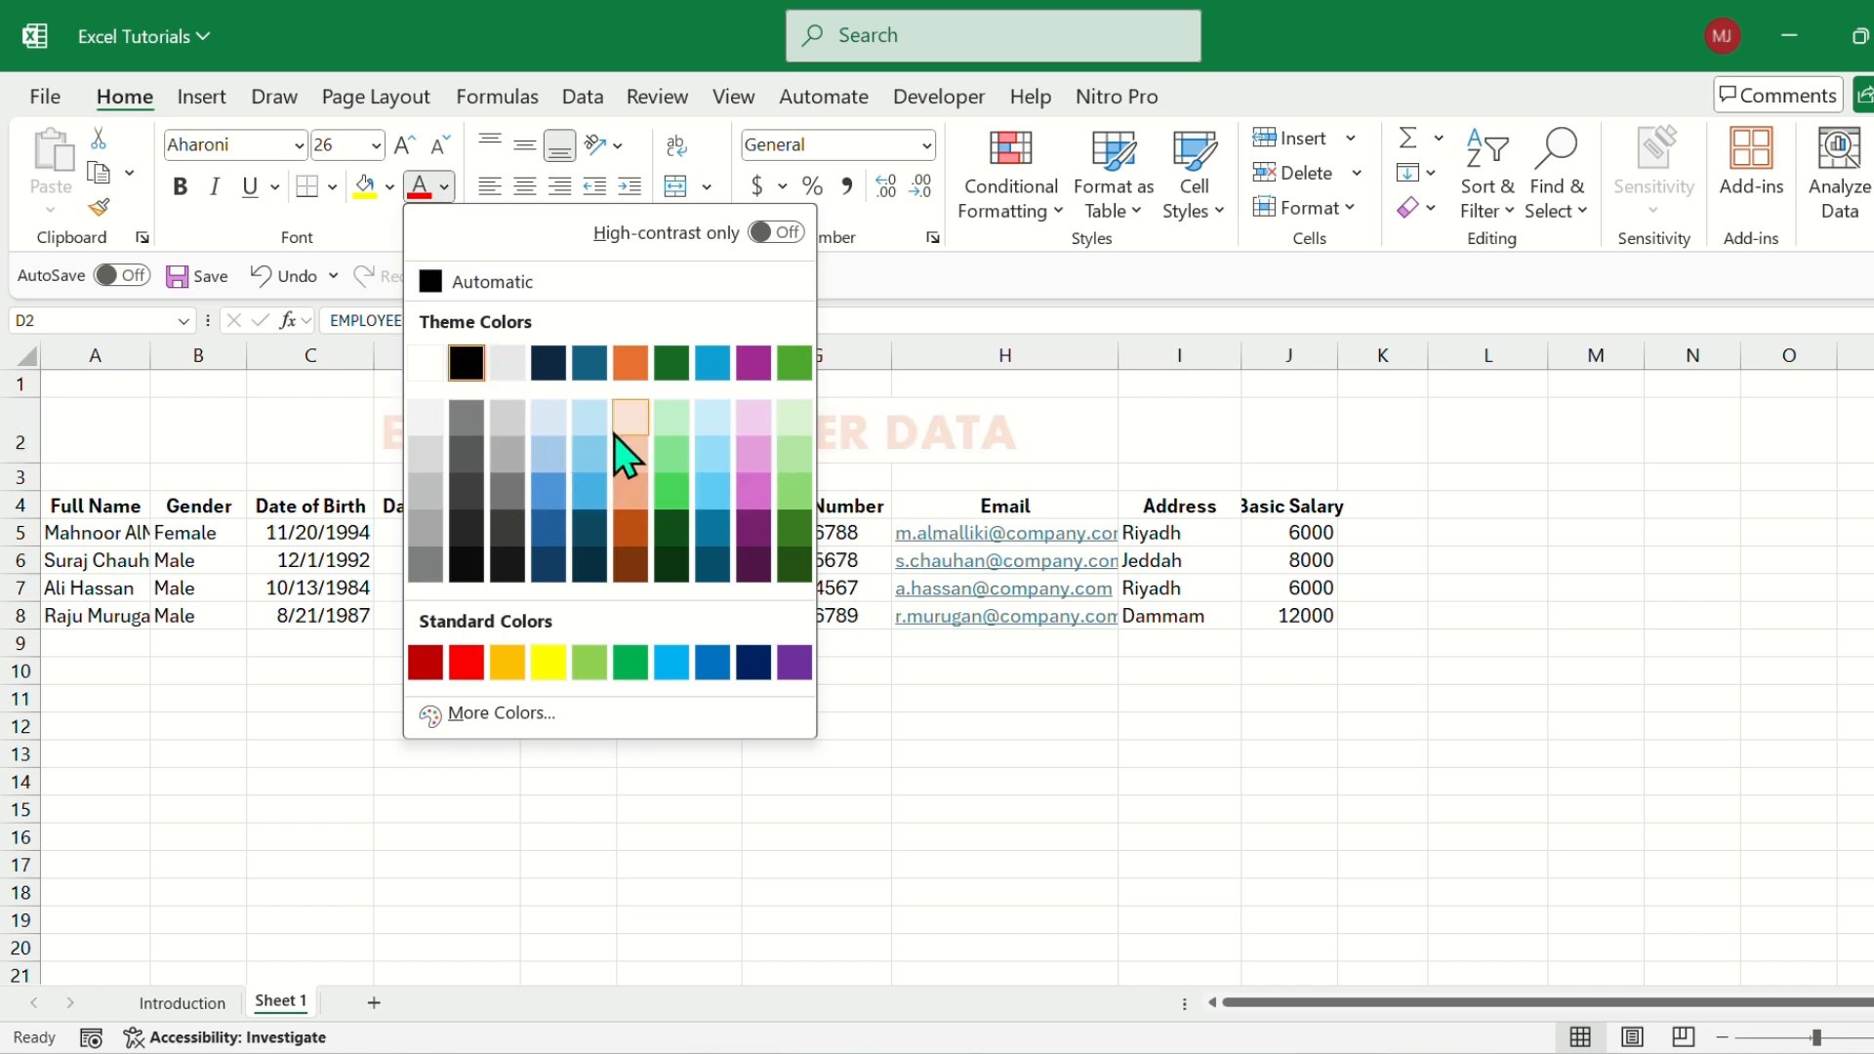
{"action": "left_click", "coordinate": [630, 566]}
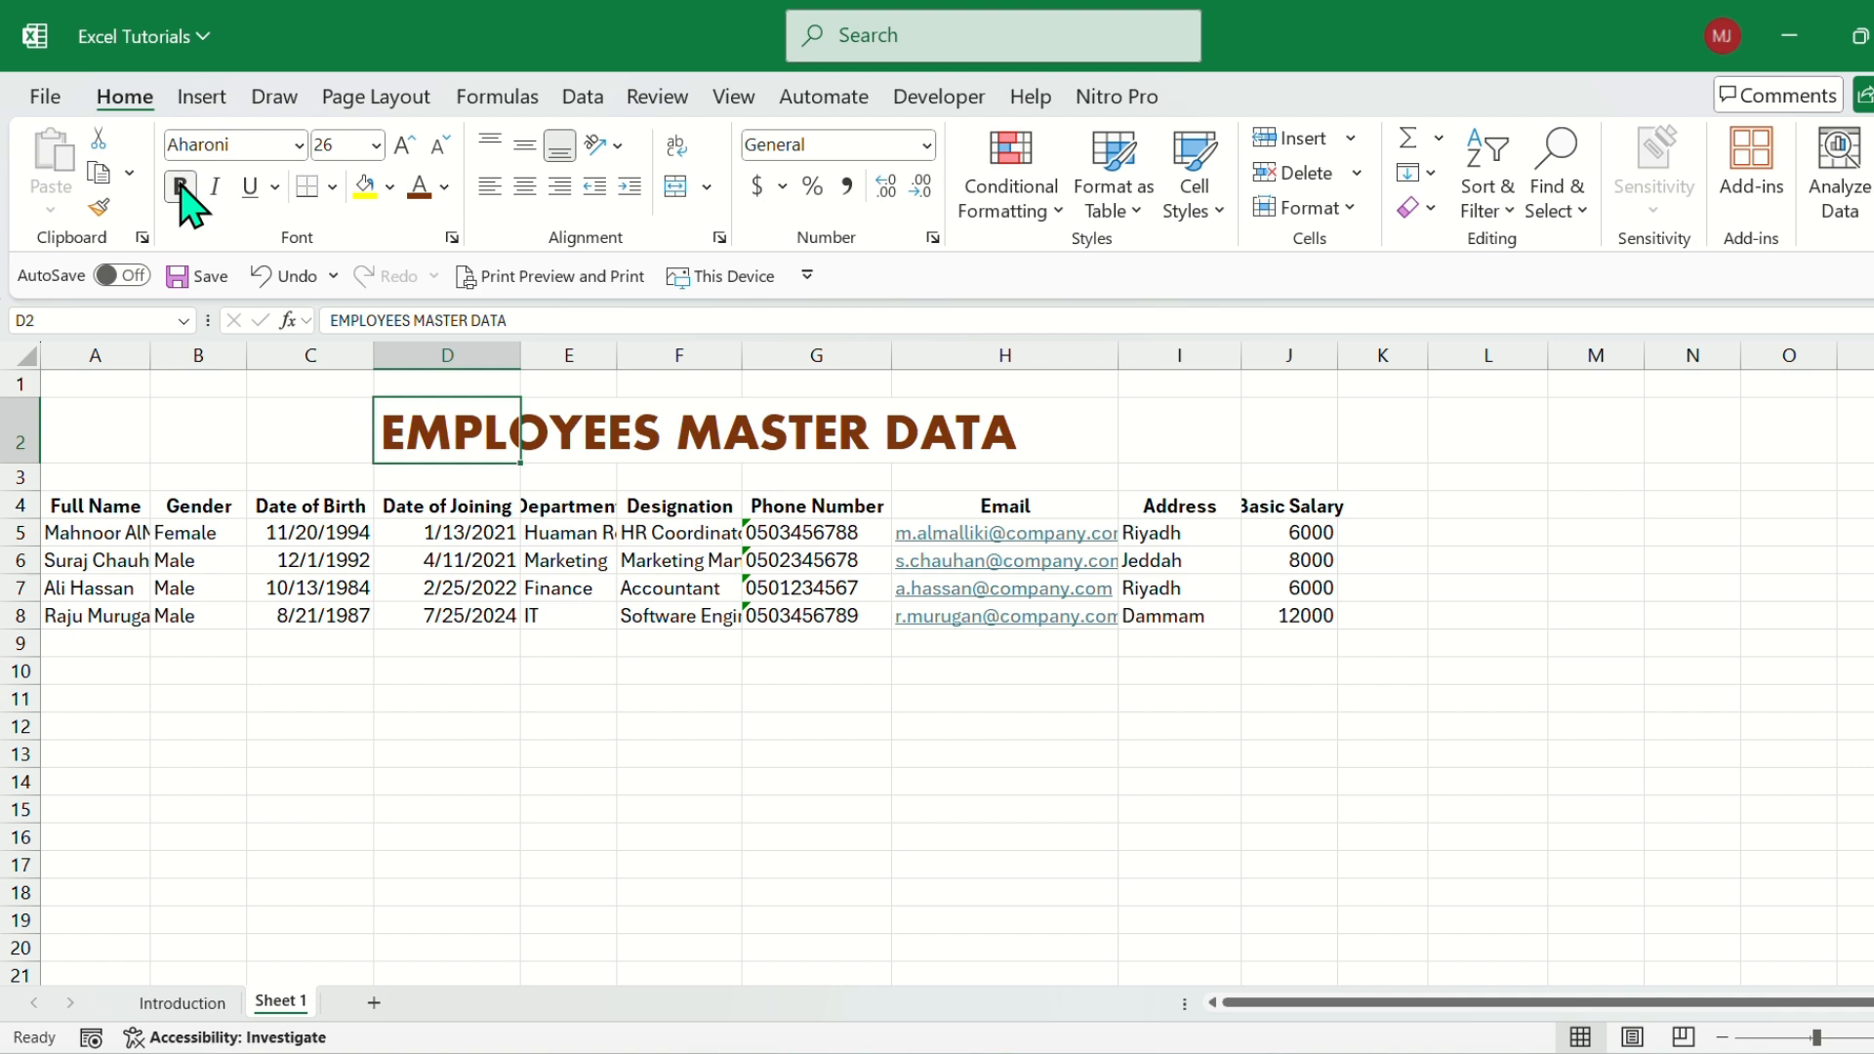
Make the title bold and underlined without italics.
{"action": "left_click", "coordinate": [215, 186]}
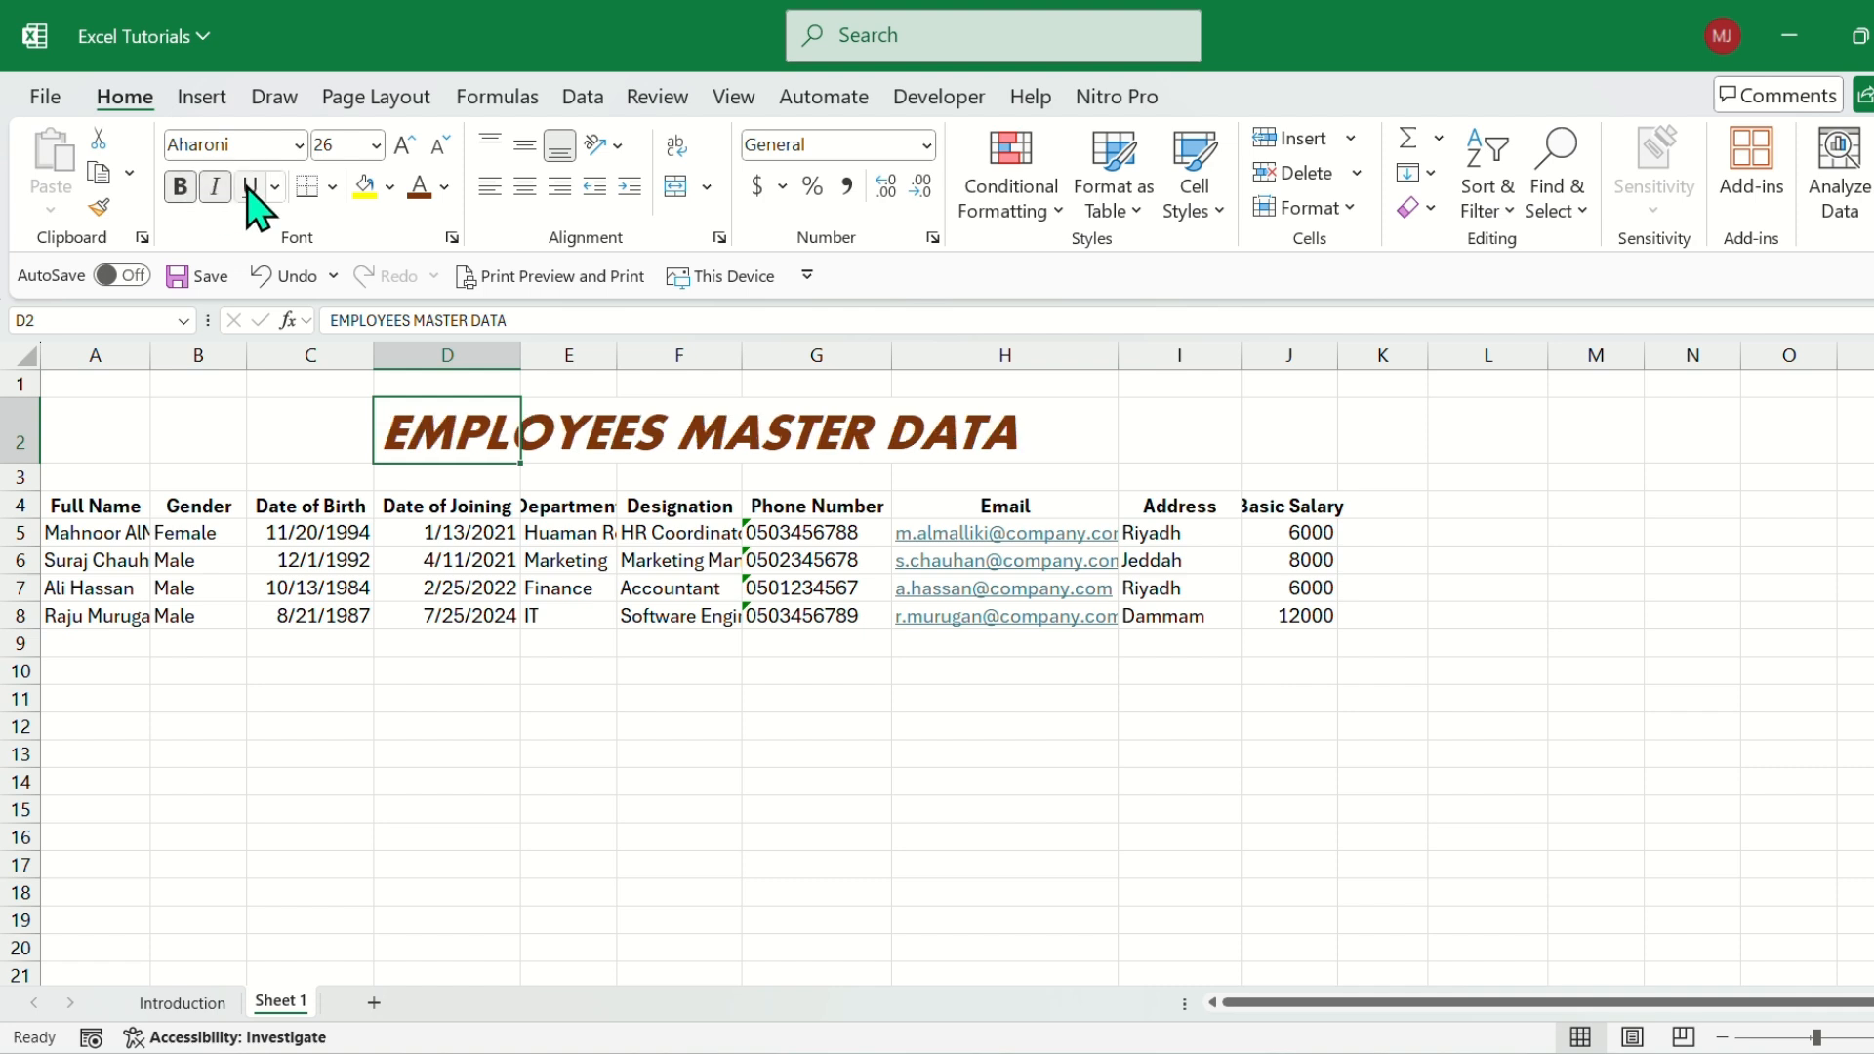
{"action": "left_click", "coordinate": [250, 186]}
{"action": "left_click", "coordinate": [215, 186]}
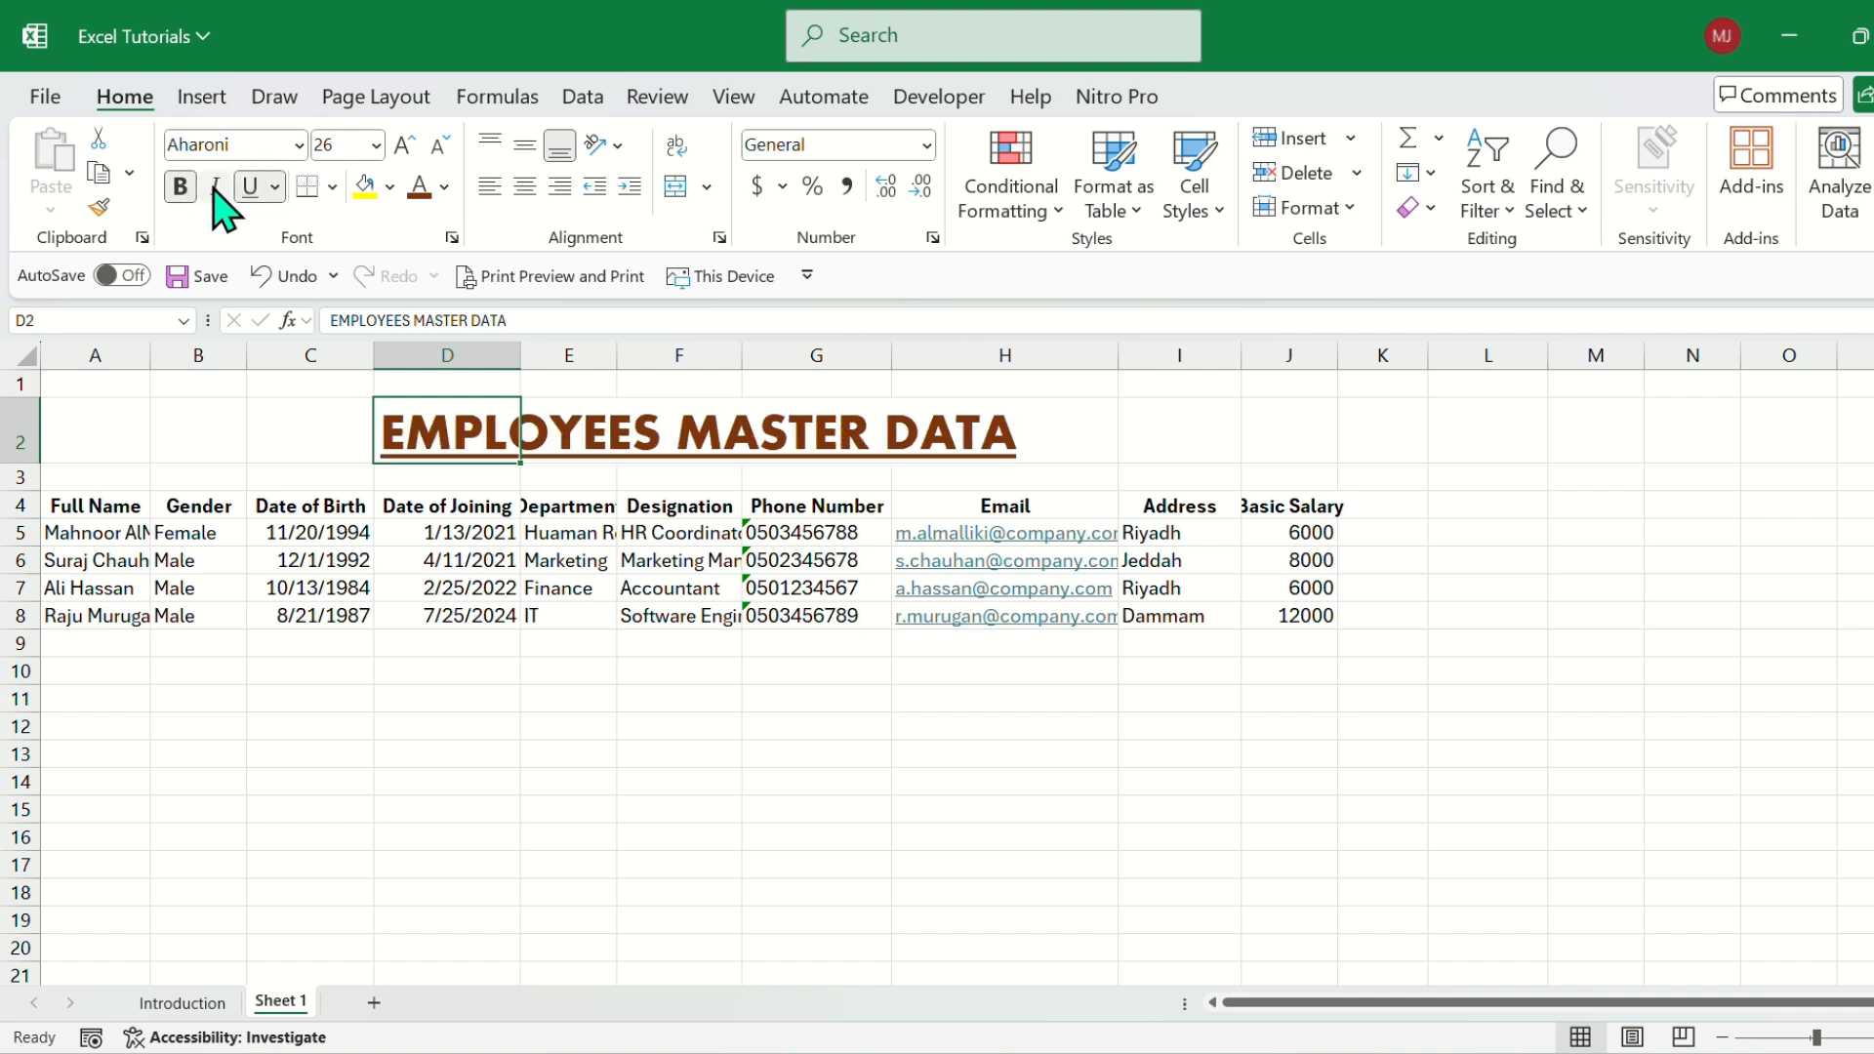
{"action": "left_click", "coordinate": [657, 439]}
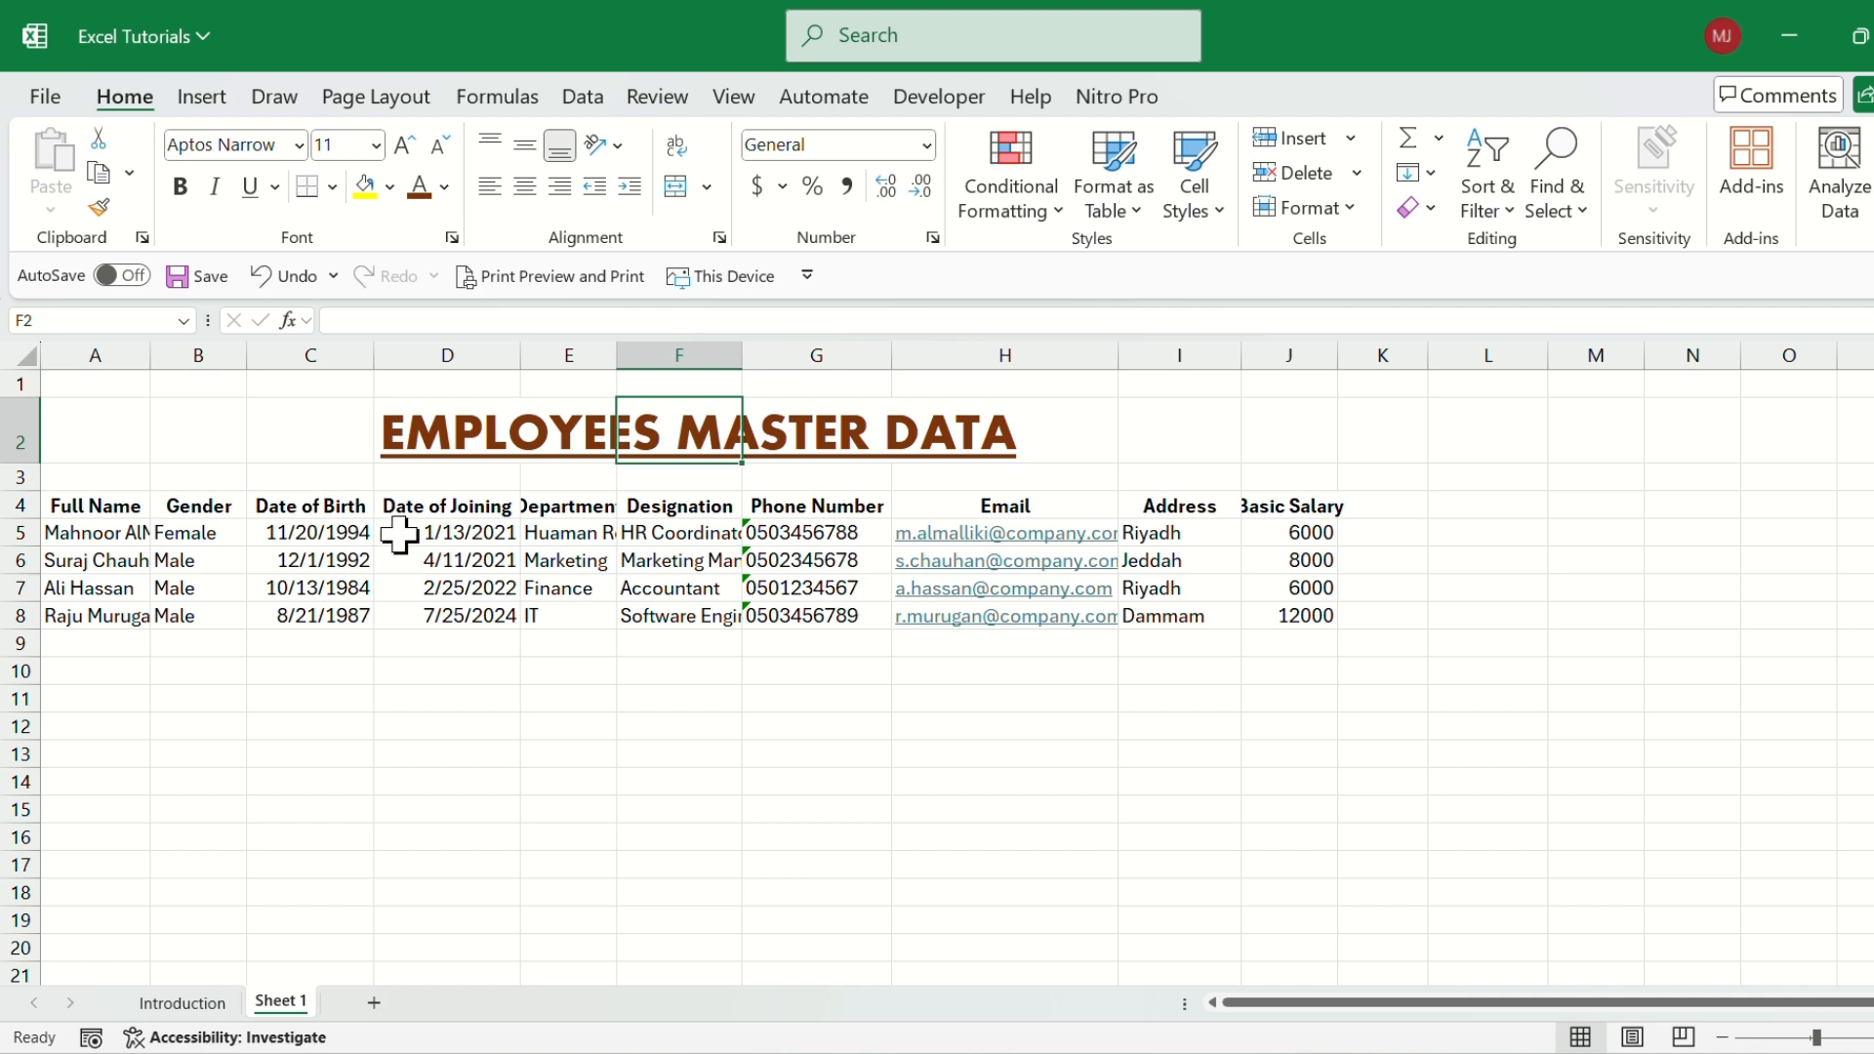
Review the table's column headers in row 4, from Full Name to Basic Salary.
{"action": "left_click", "coordinate": [86, 507]}
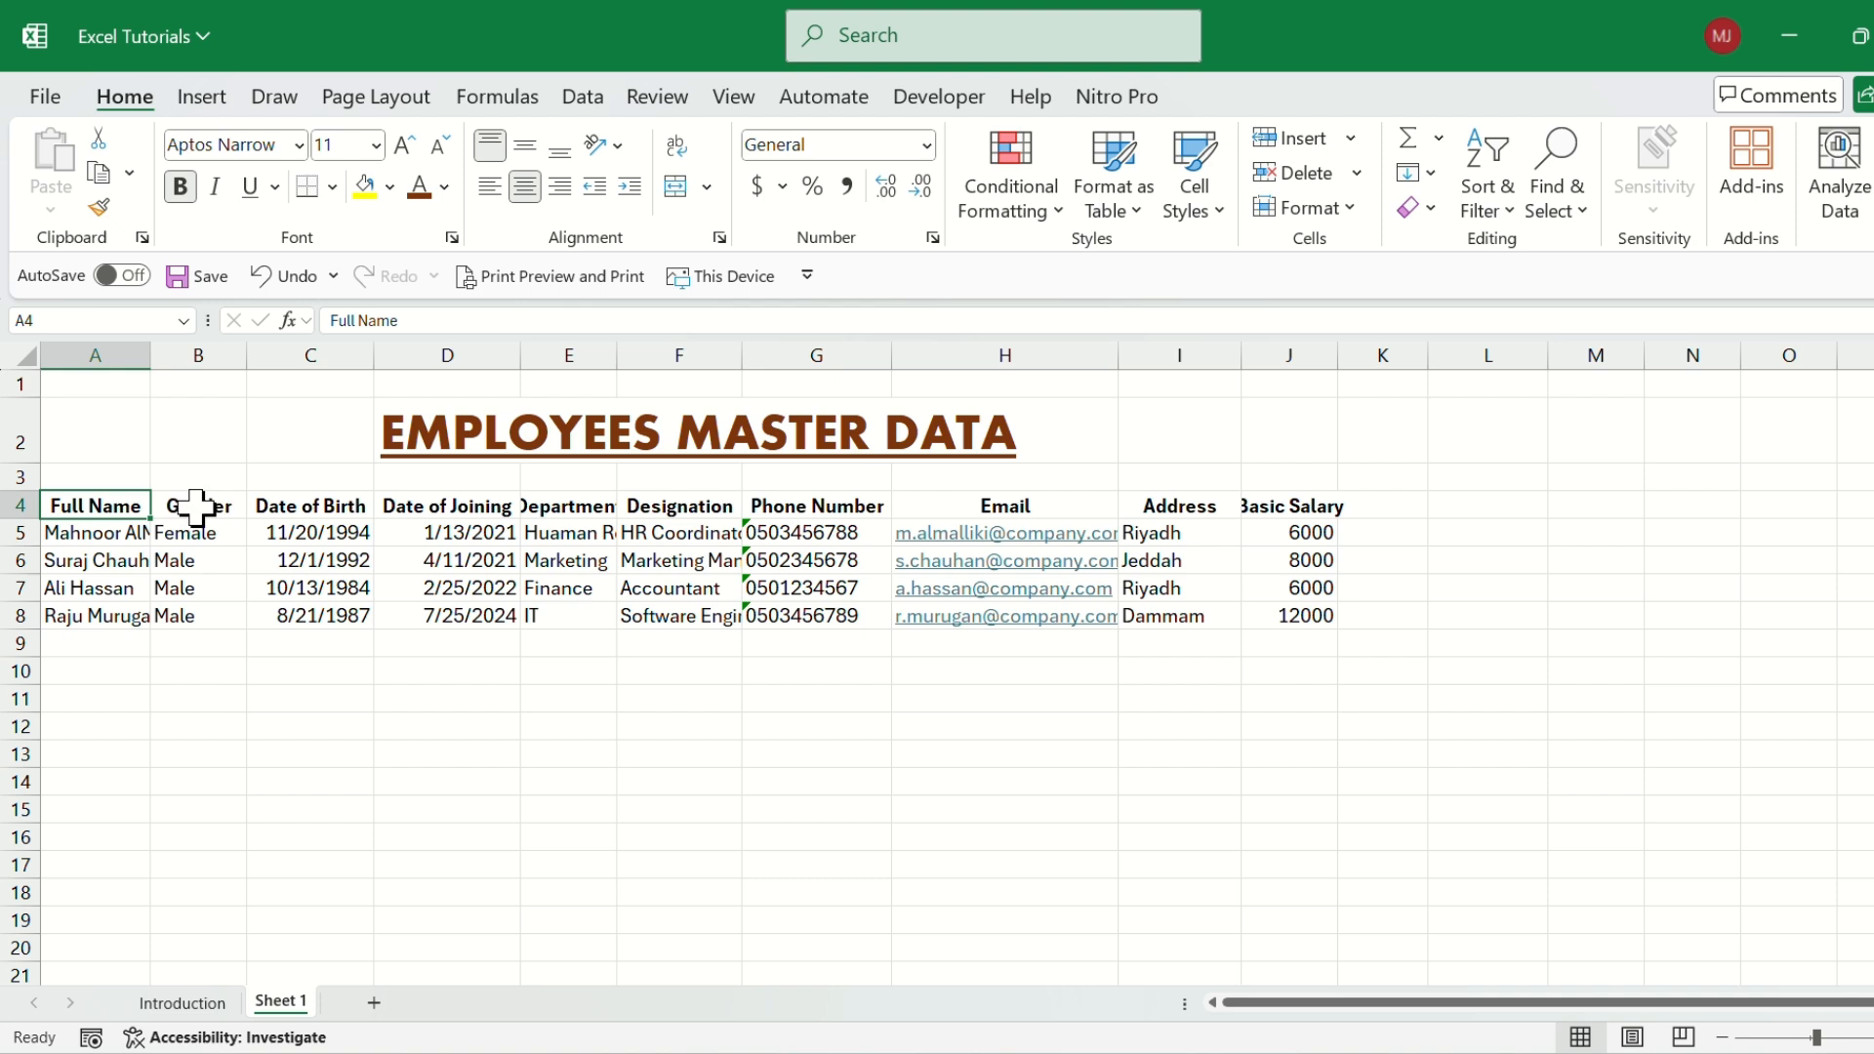
{"action": "left_click", "coordinate": [318, 505]}
{"action": "left_click", "coordinate": [458, 505]}
{"action": "left_click", "coordinate": [584, 501]}
{"action": "left_click", "coordinate": [683, 505]}
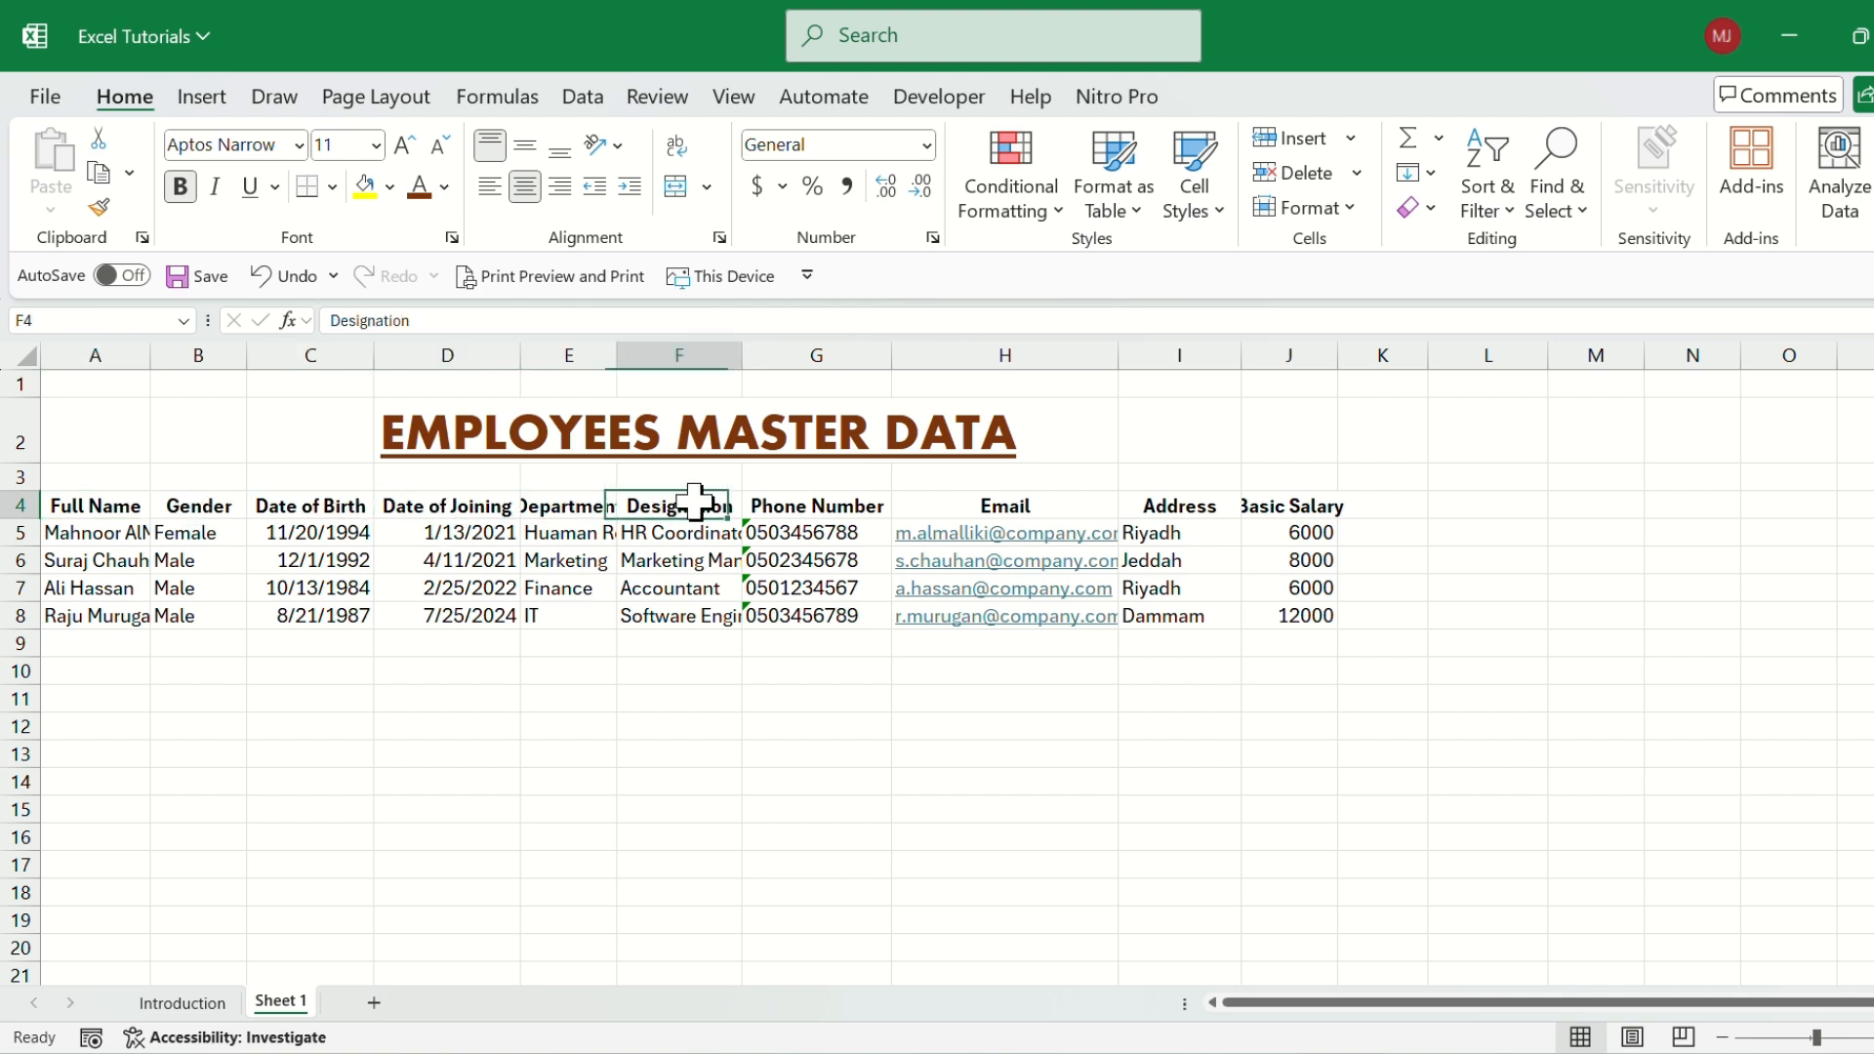
{"action": "left_click", "coordinate": [820, 505]}
{"action": "left_click", "coordinate": [1015, 506]}
{"action": "left_click", "coordinate": [1216, 506]}
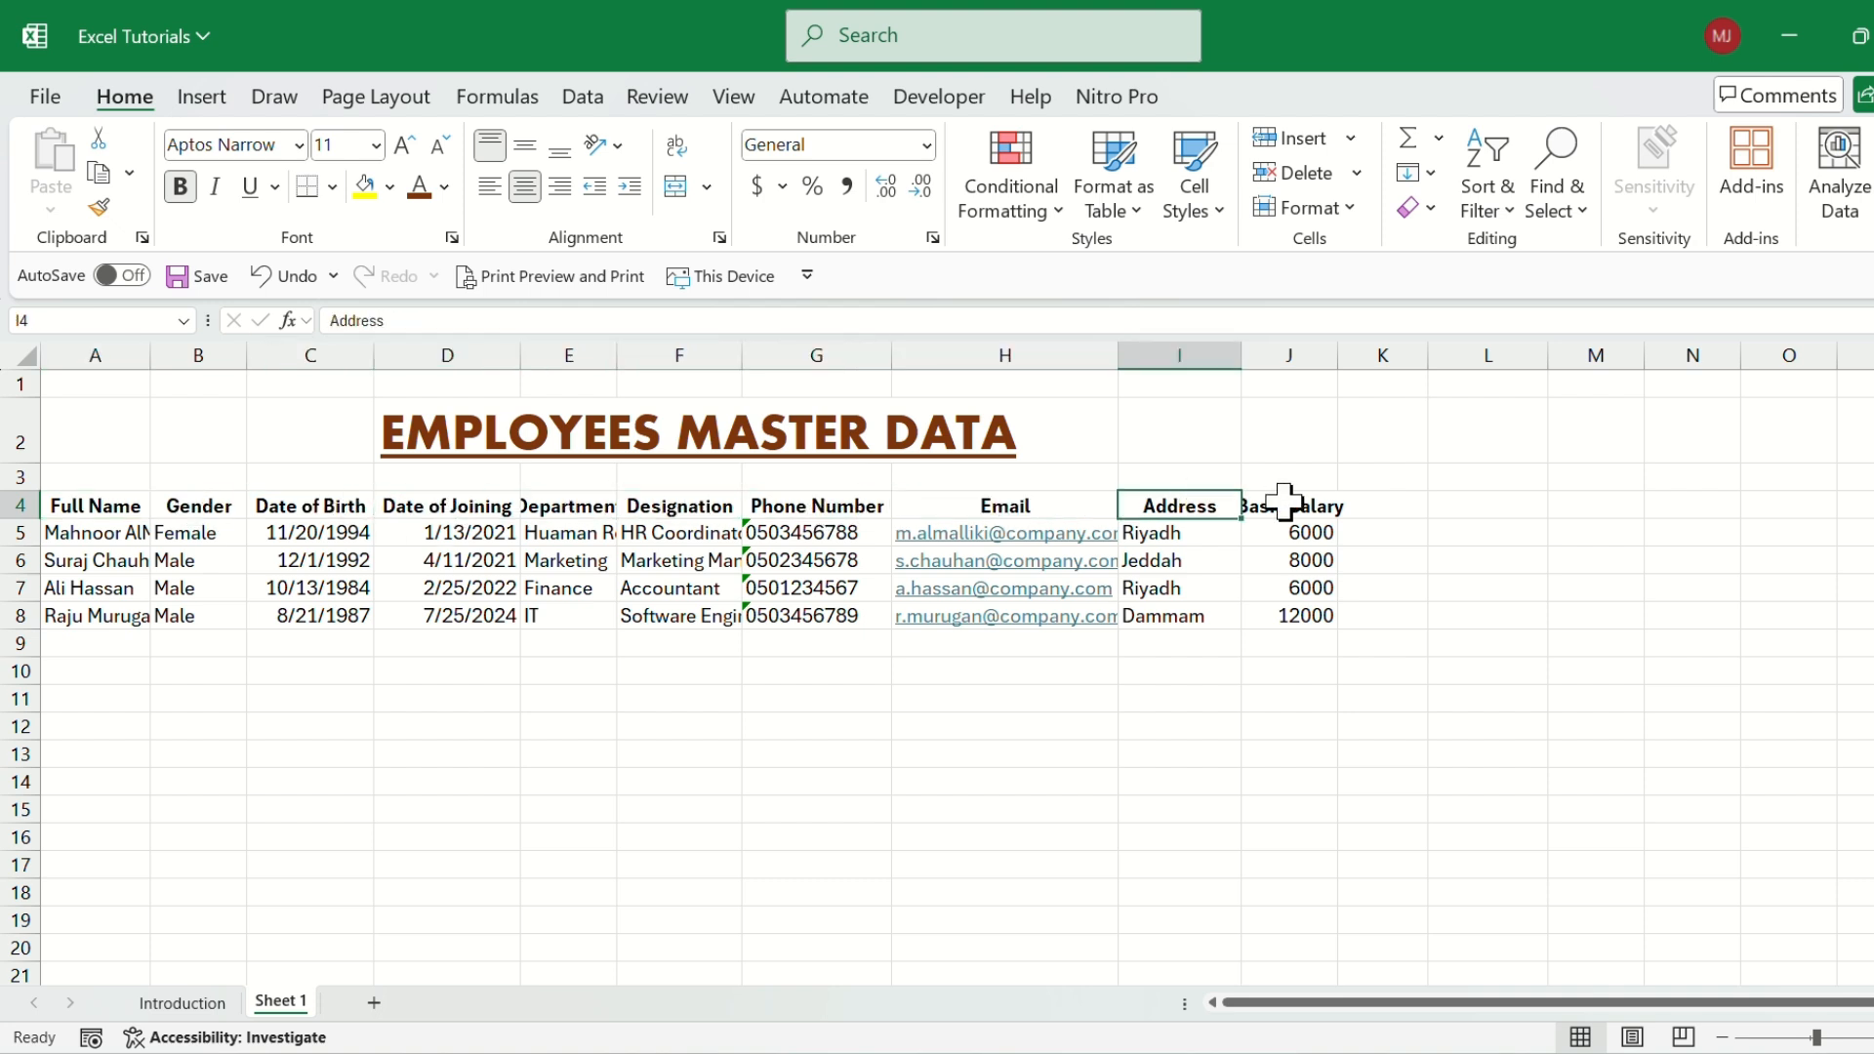
{"action": "left_click", "coordinate": [1296, 497]}
Insert a blank sheet column before the Full Name column.
{"action": "left_click", "coordinate": [90, 509]}
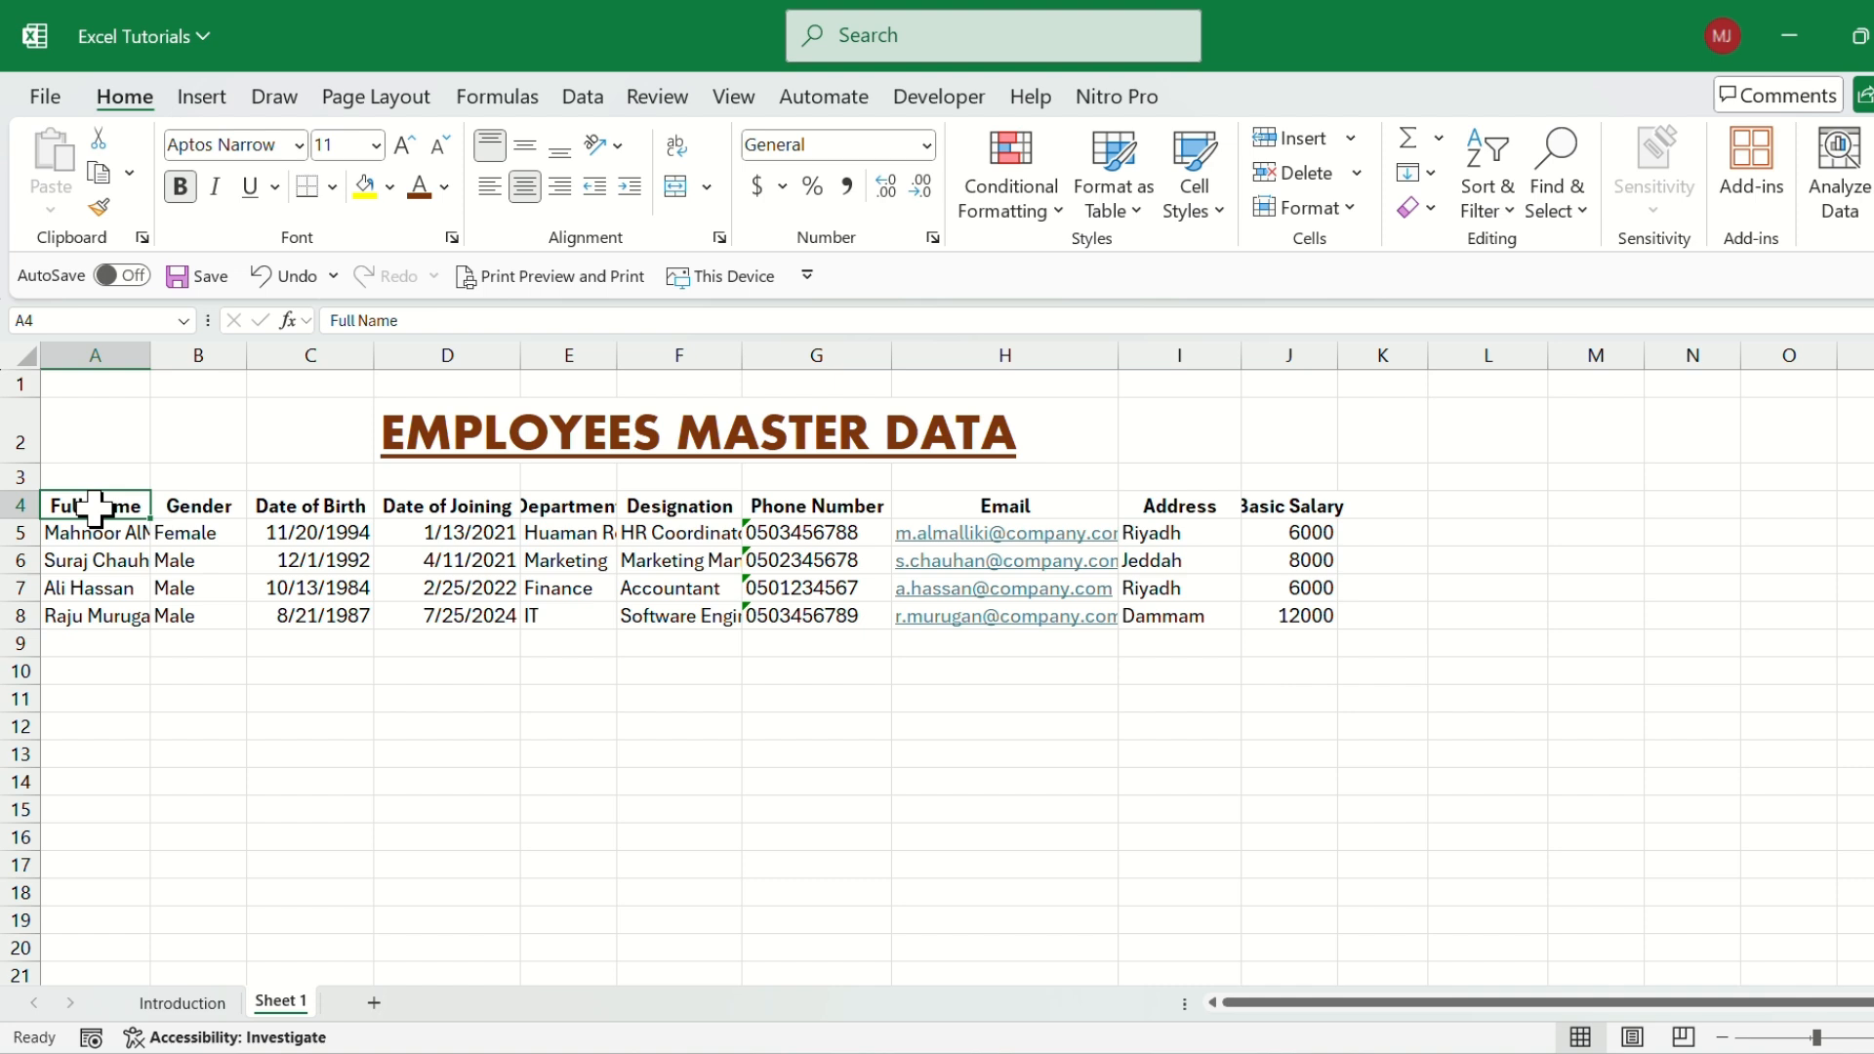
{"action": "left_click", "coordinate": [94, 540]}
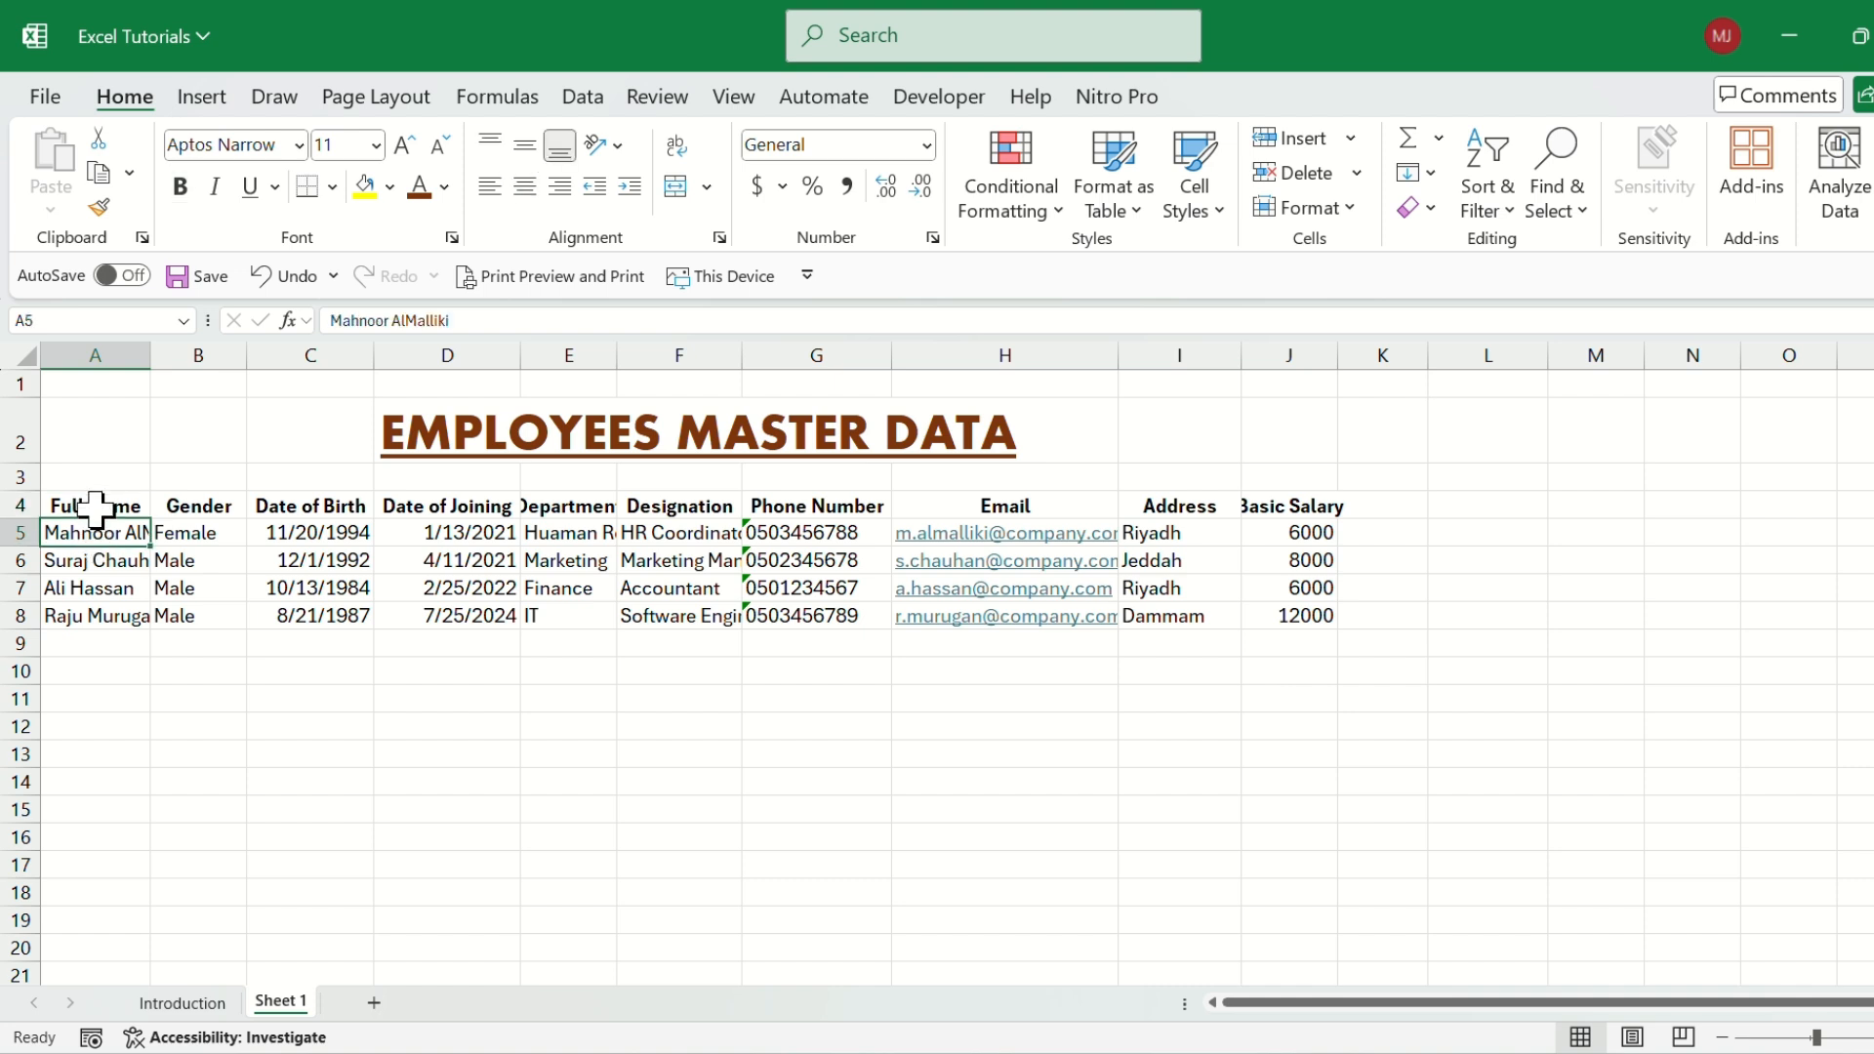
{"action": "left_click", "coordinate": [97, 507]}
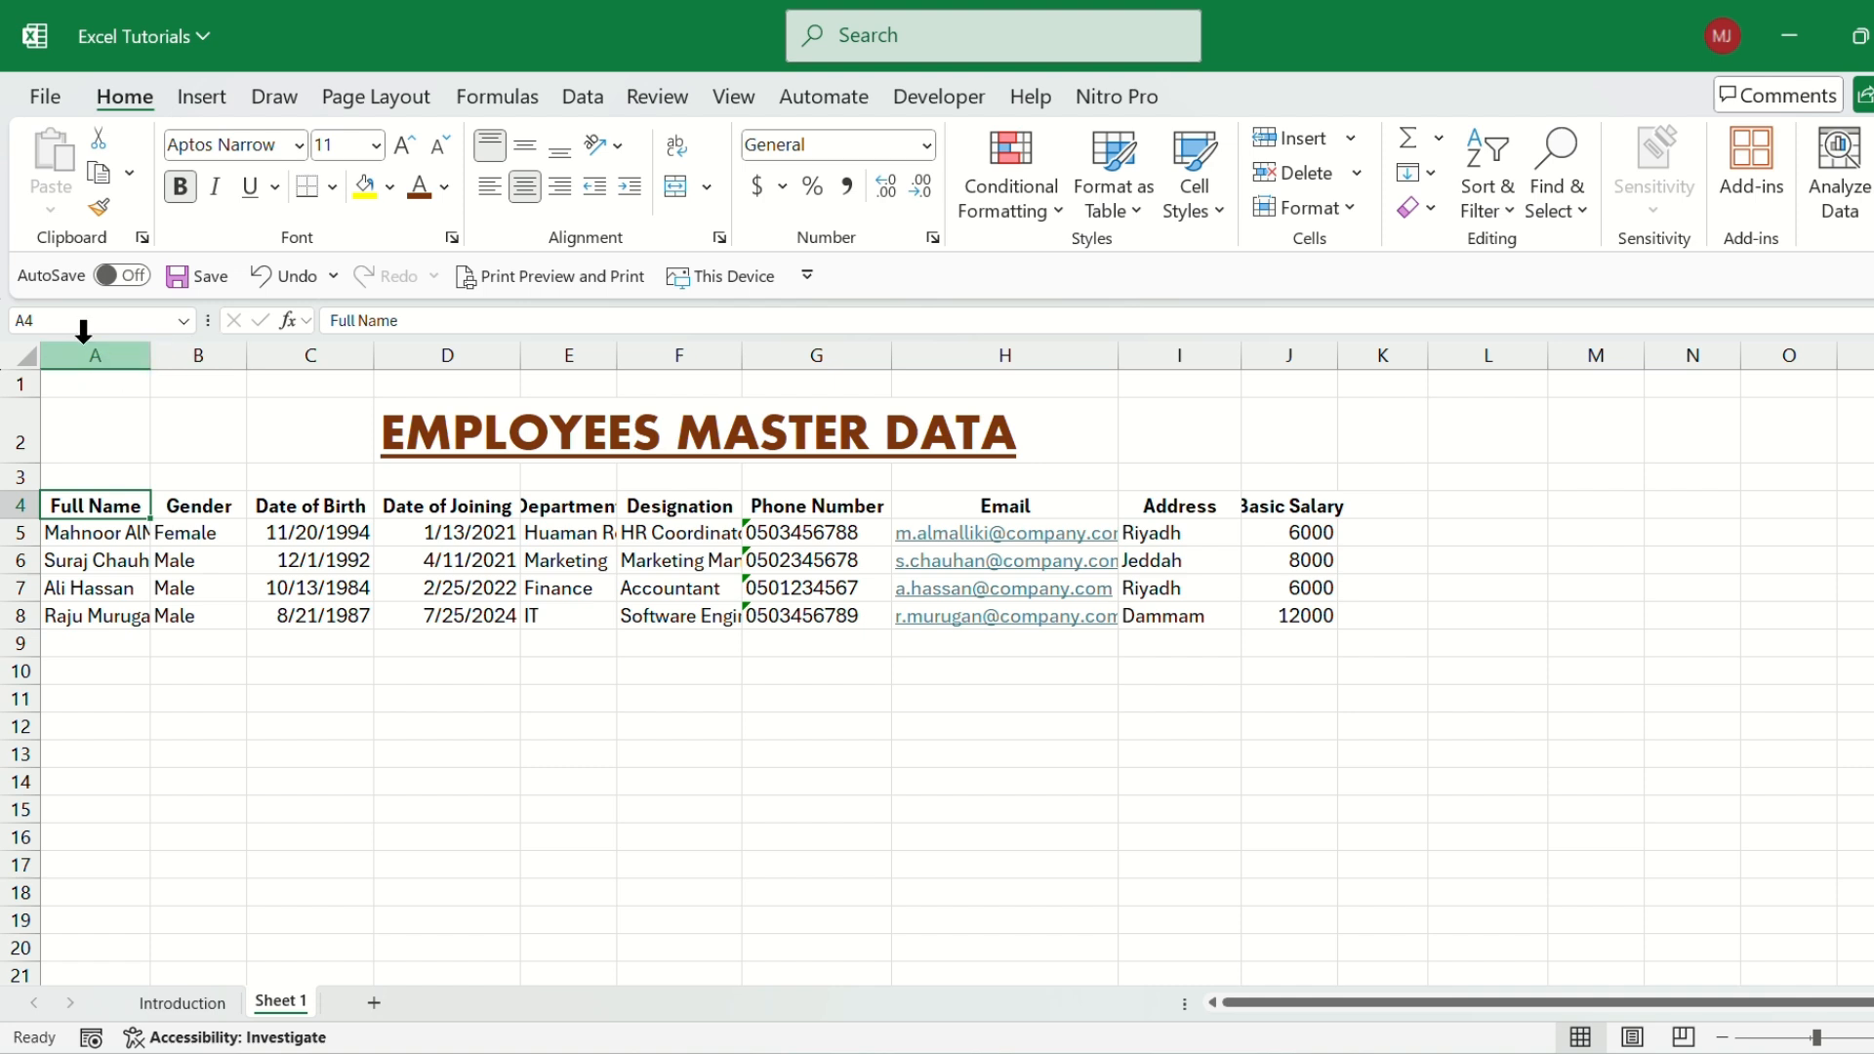
{"action": "left_click", "coordinate": [1352, 138]}
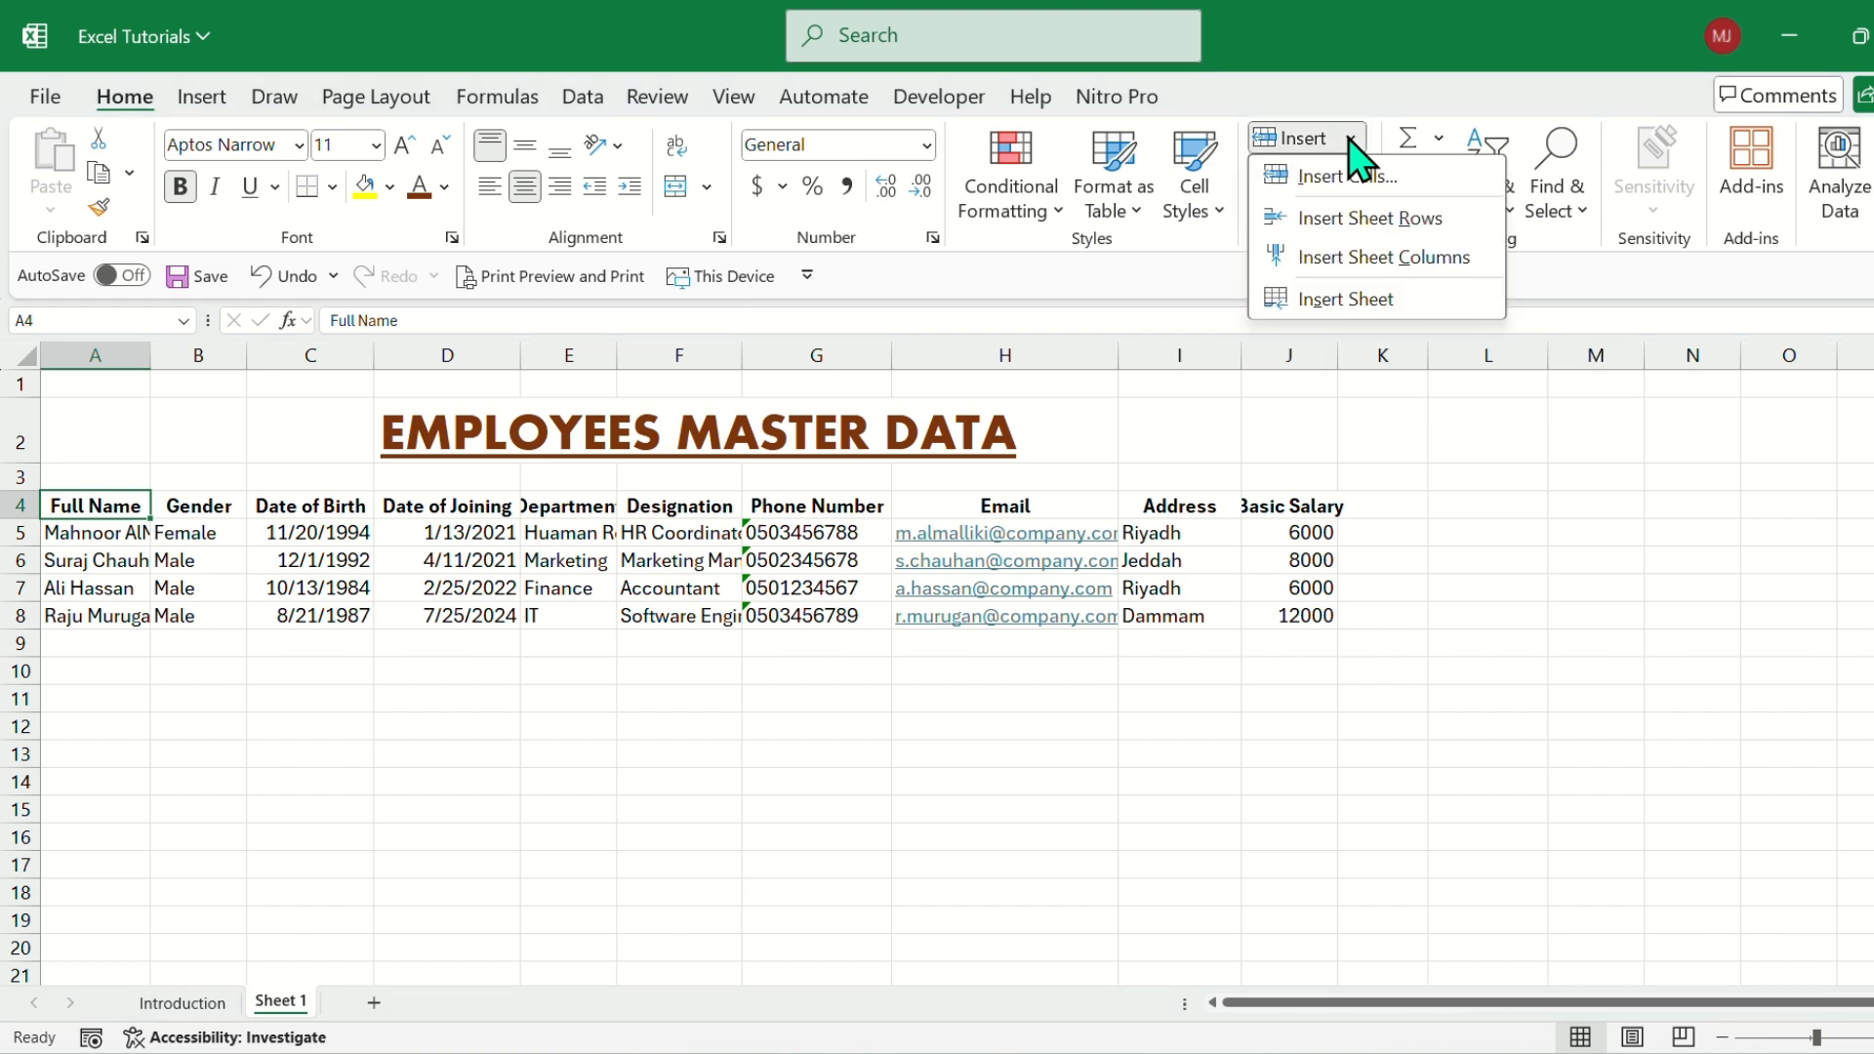
{"action": "left_click", "coordinate": [1364, 258]}
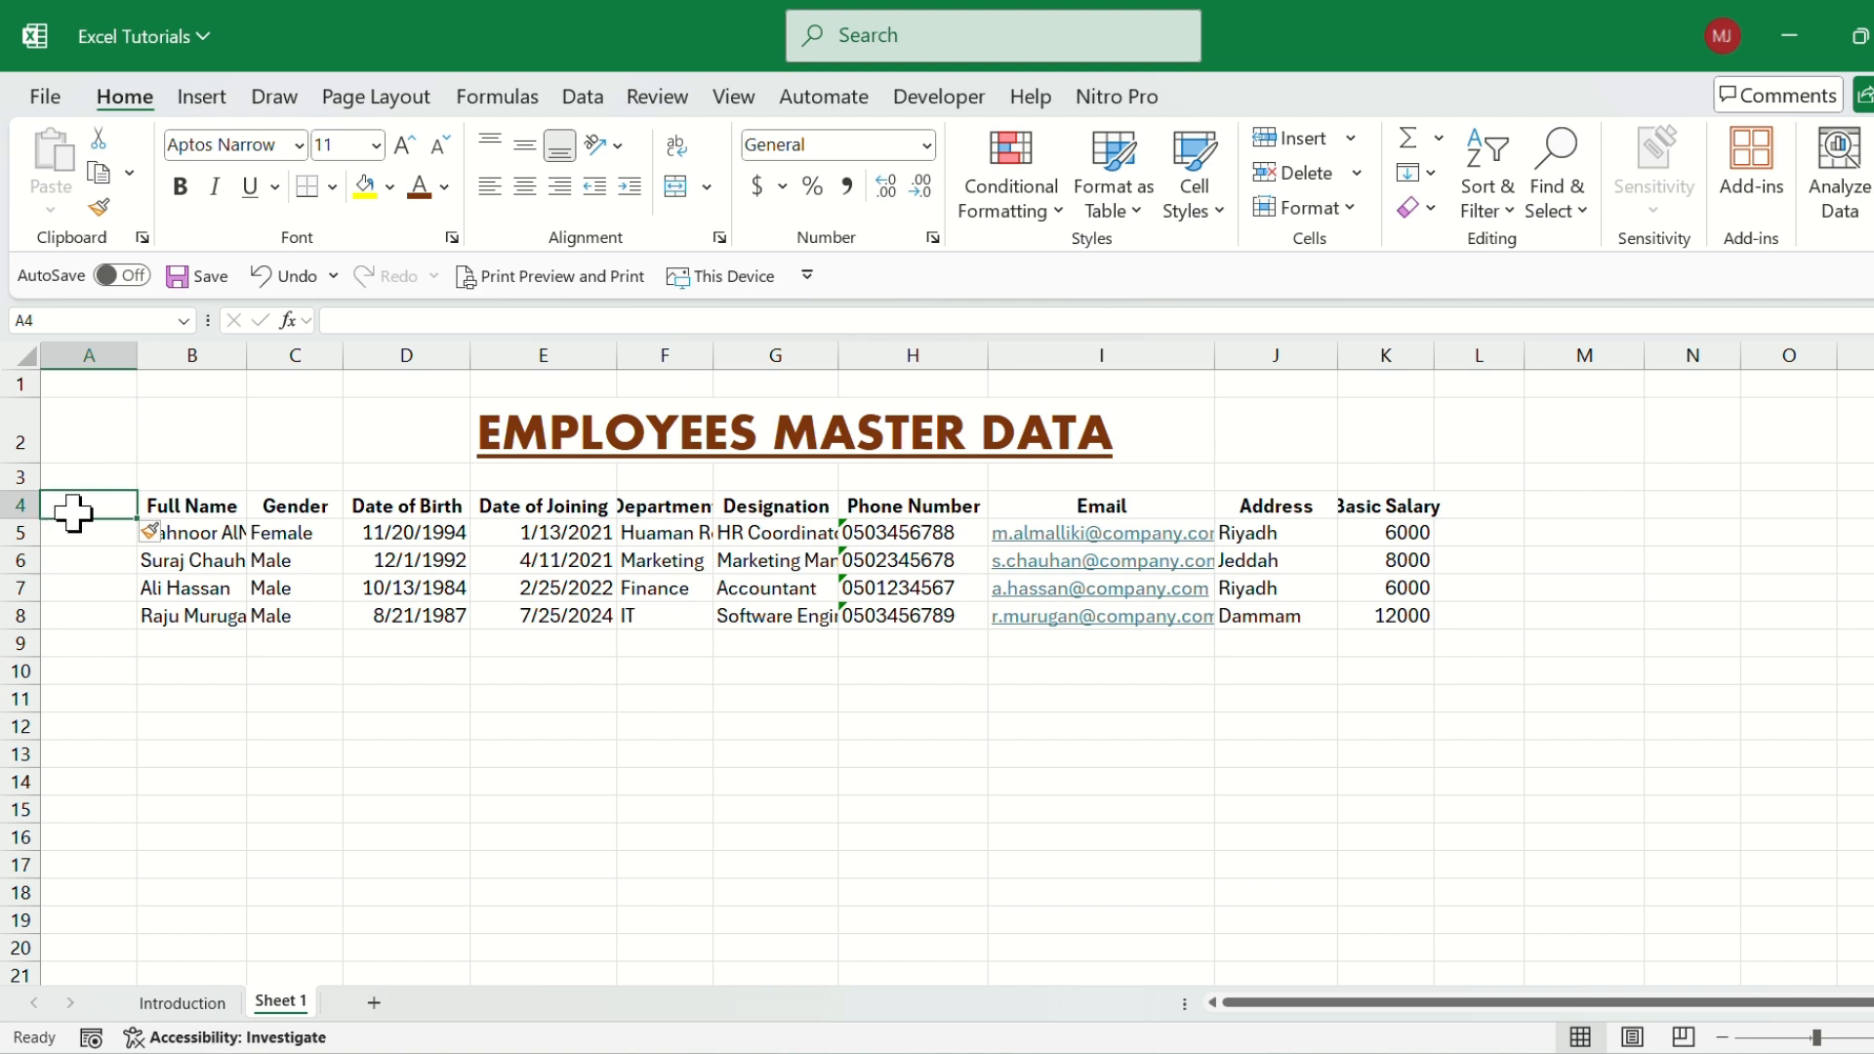
Enter the header Employee ID in cell A4, before the Full Name header.
{"action": "left_click", "coordinate": [203, 505]}
{"action": "left_click", "coordinate": [65, 498]}
{"action": "left_click", "coordinate": [177, 501]}
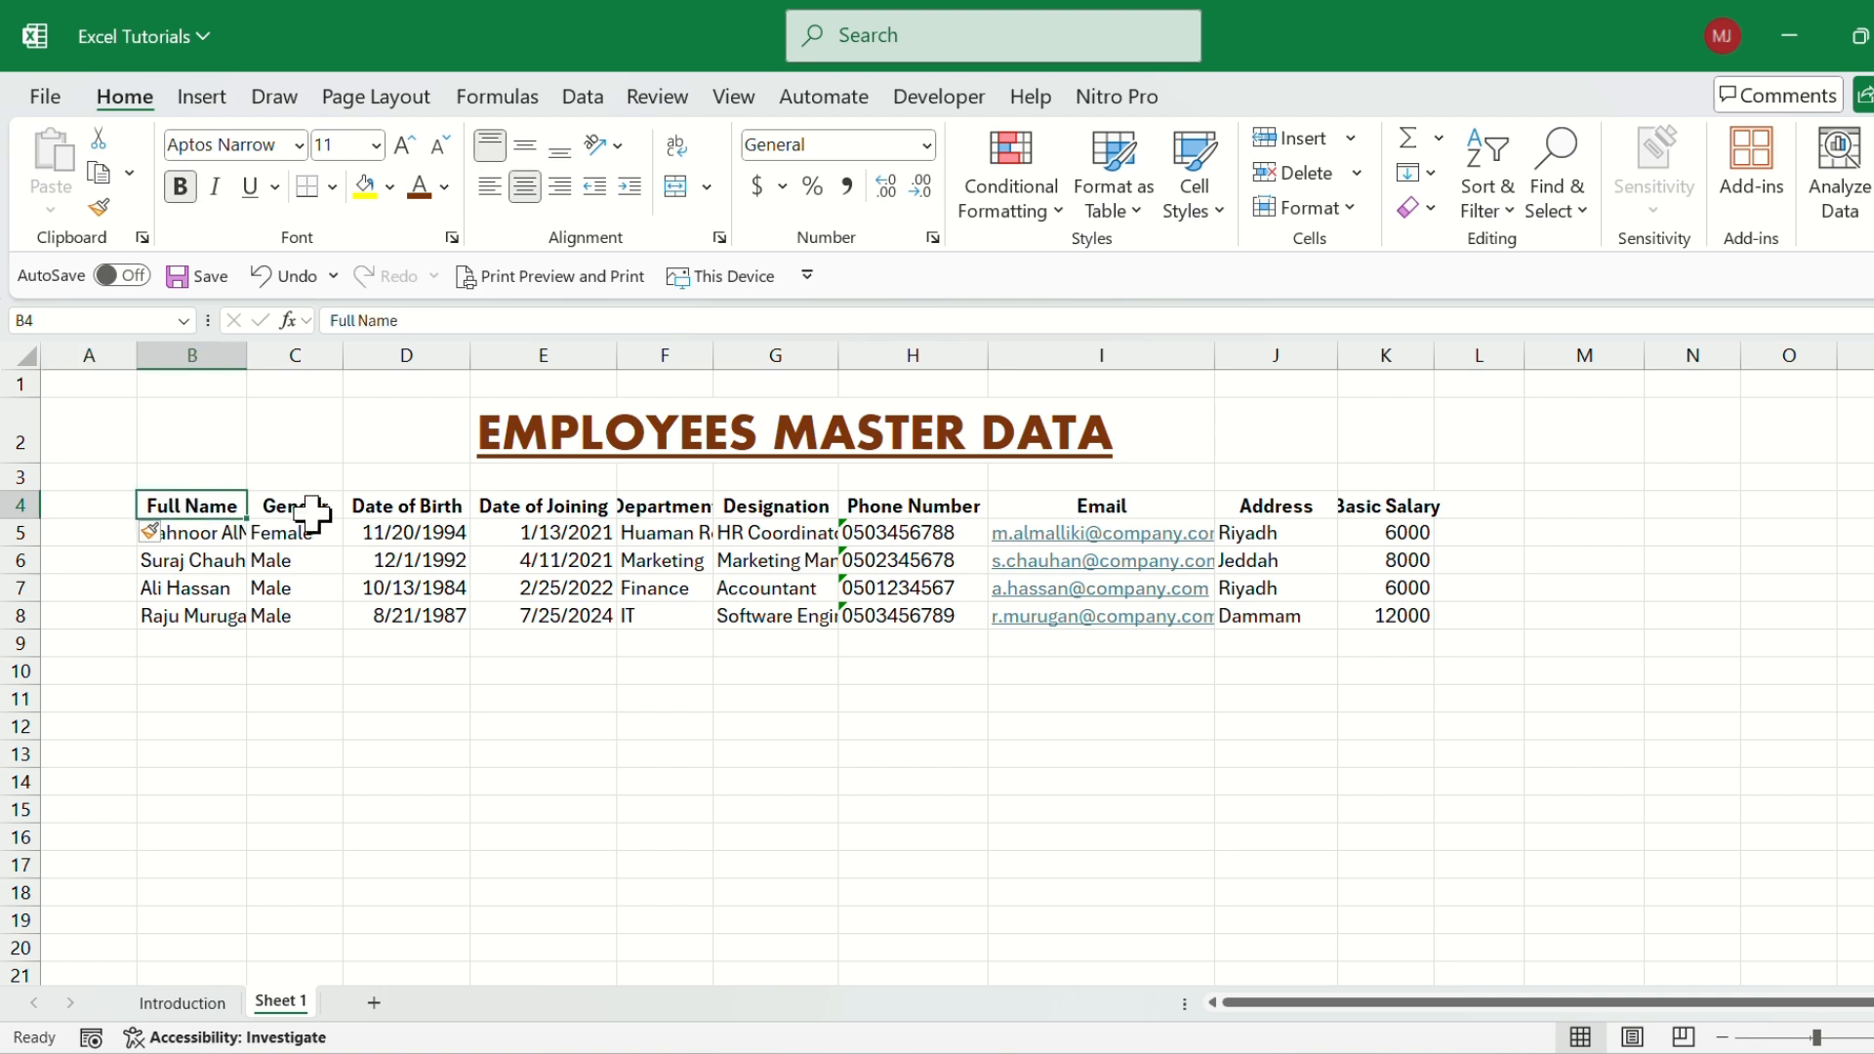
{"action": "left_click", "coordinate": [90, 503]}
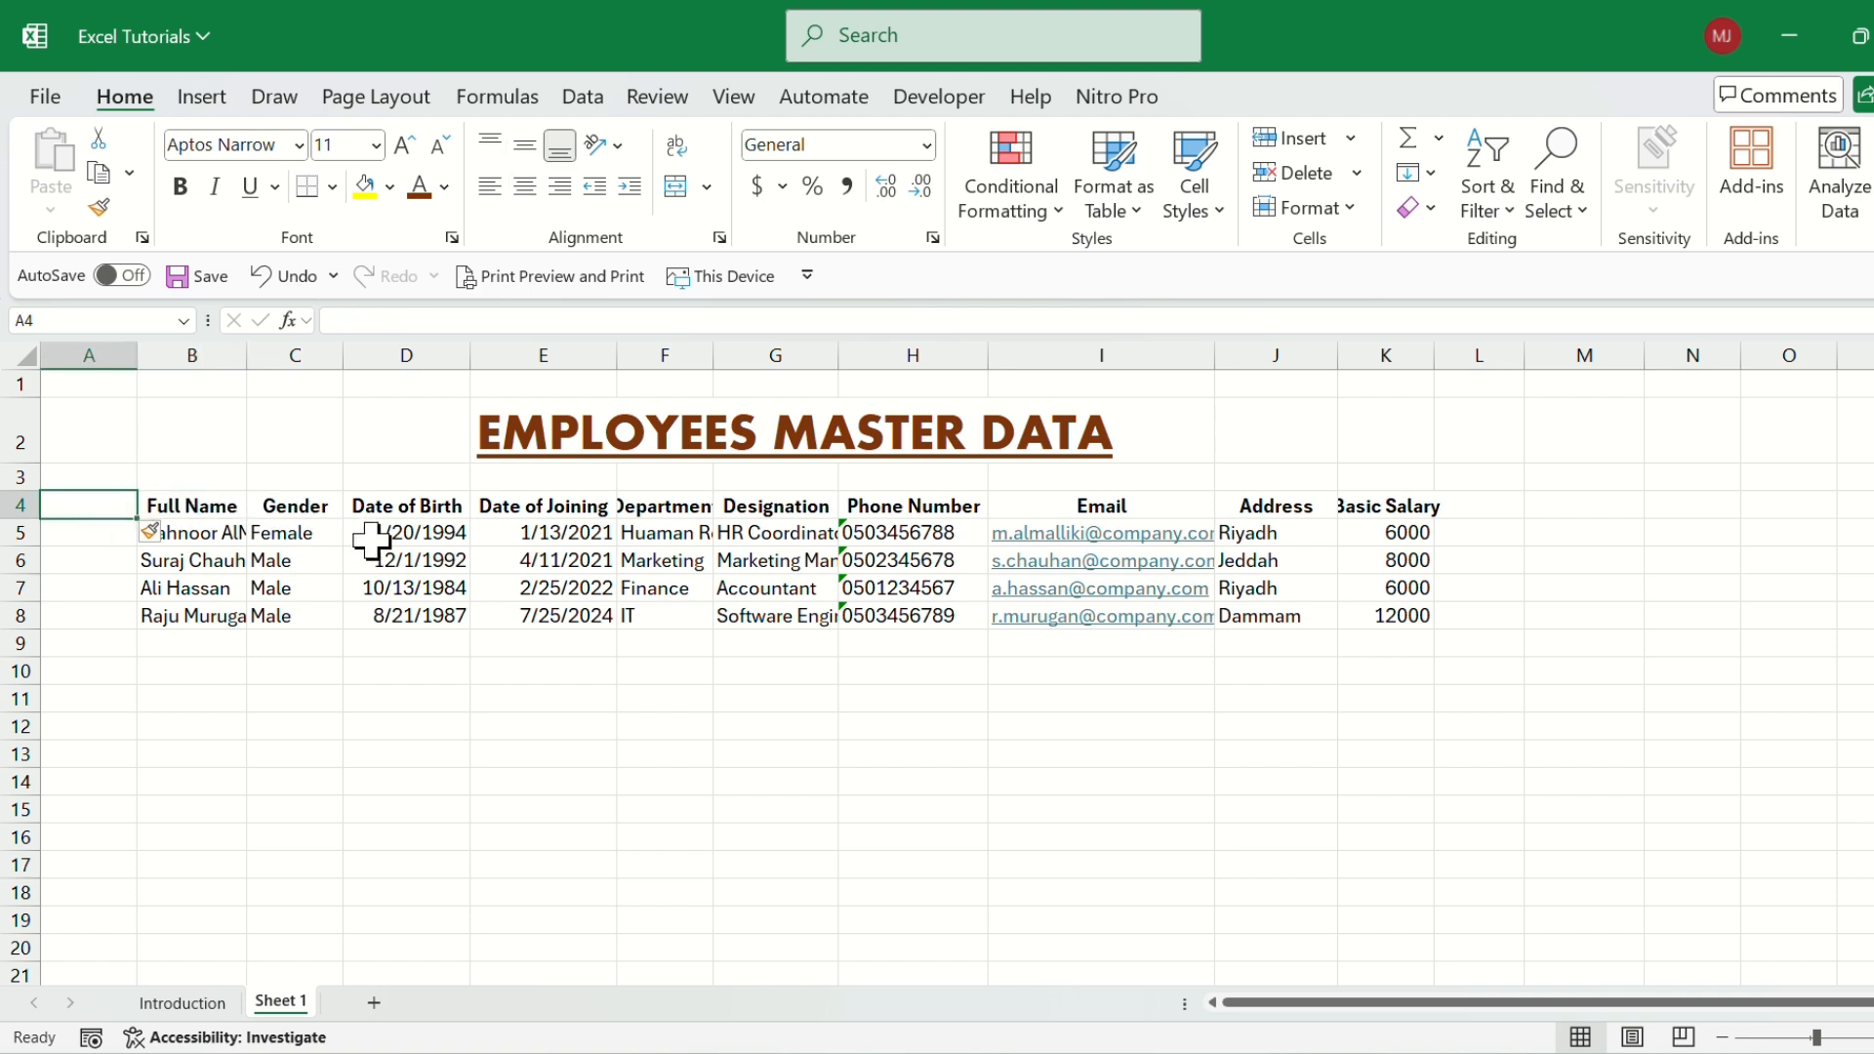
{"action": "type", "text": "Em"}
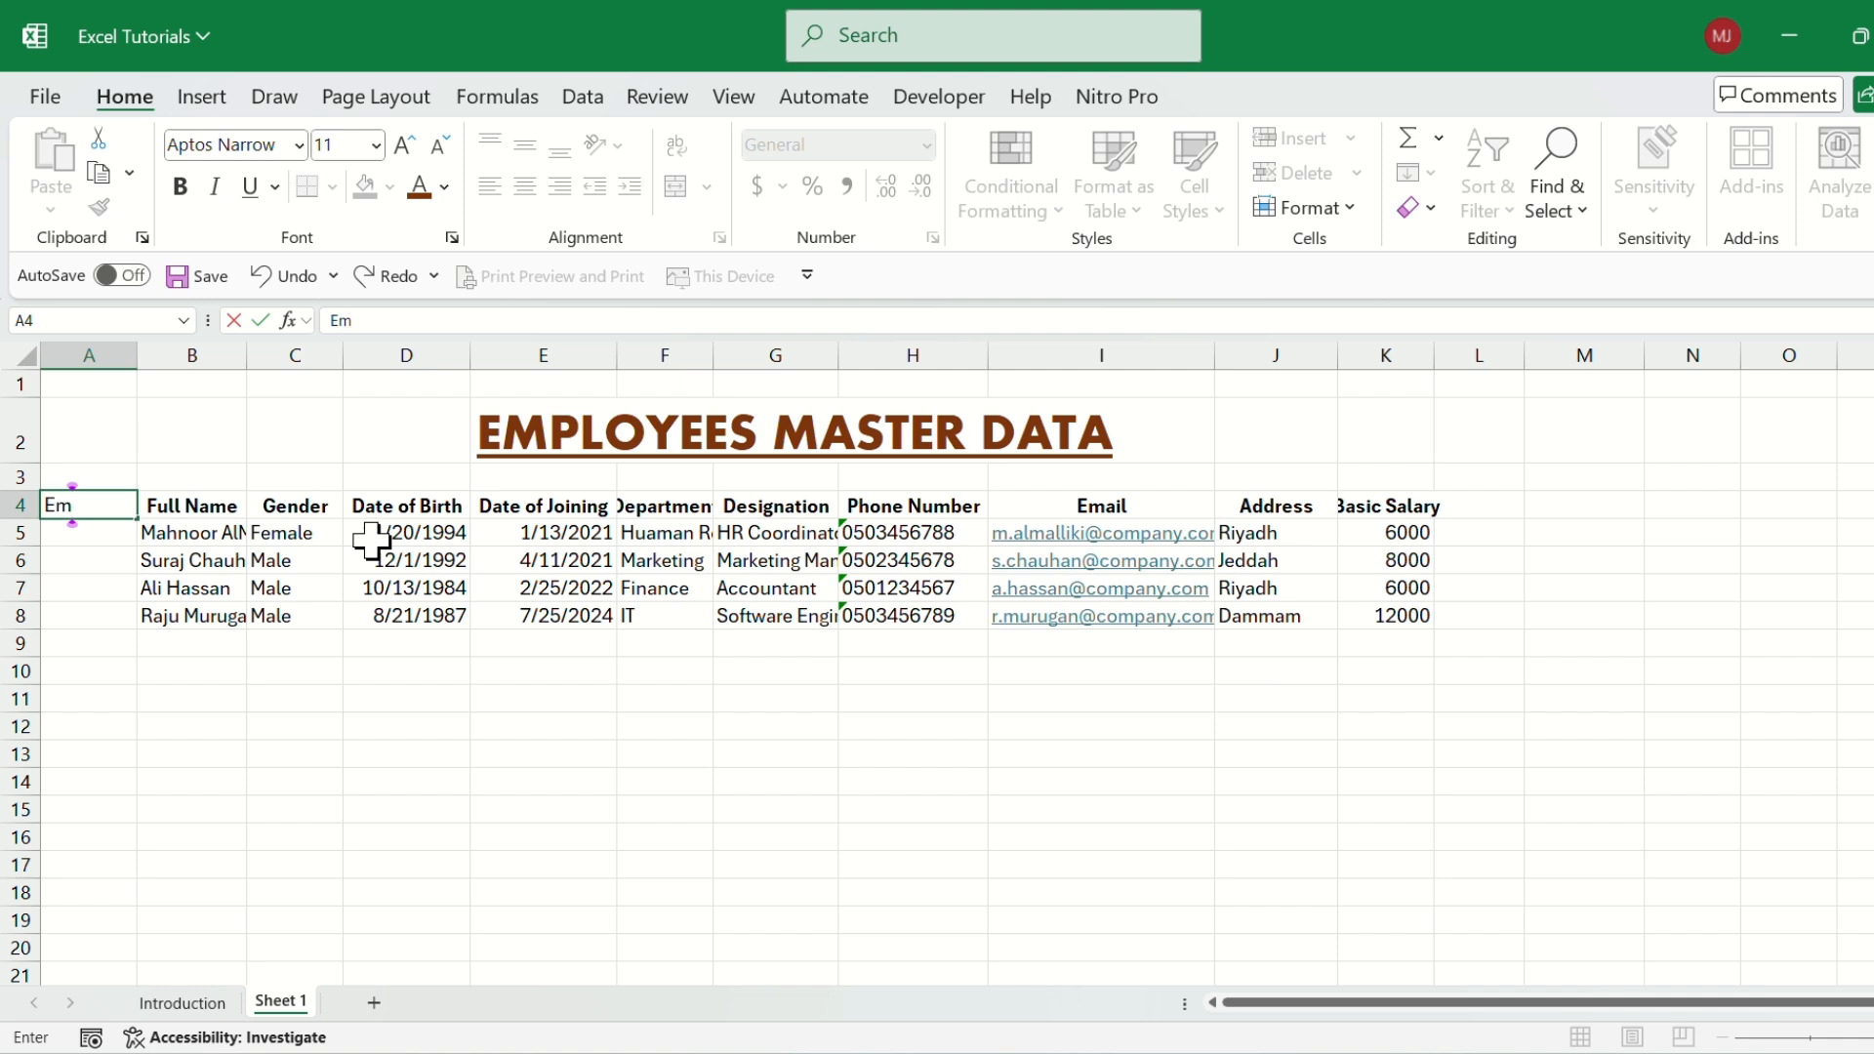
{"action": "type", "text": "ployee"}
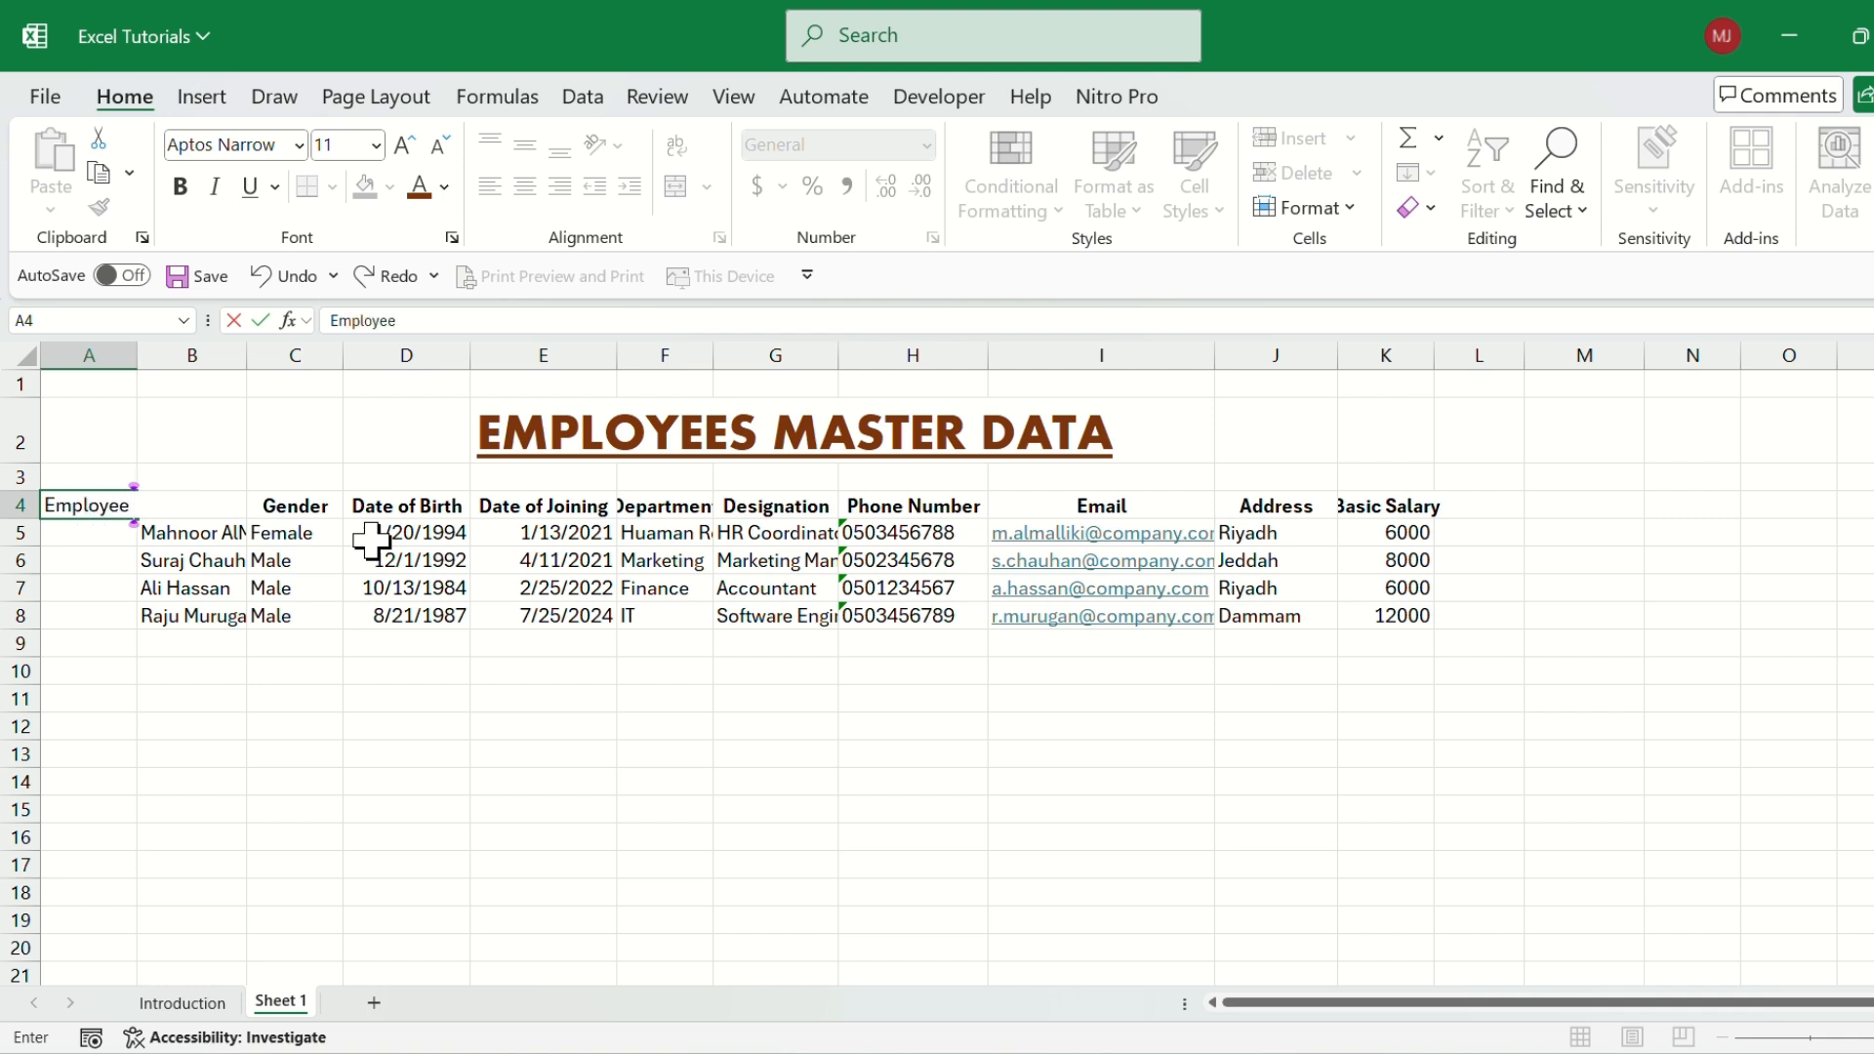
{"action": "type", "text": " IU"}
{"action": "key", "text": "BackSpace"}
{"action": "type", "text": "D"}
{"action": "key", "text": "Return"}
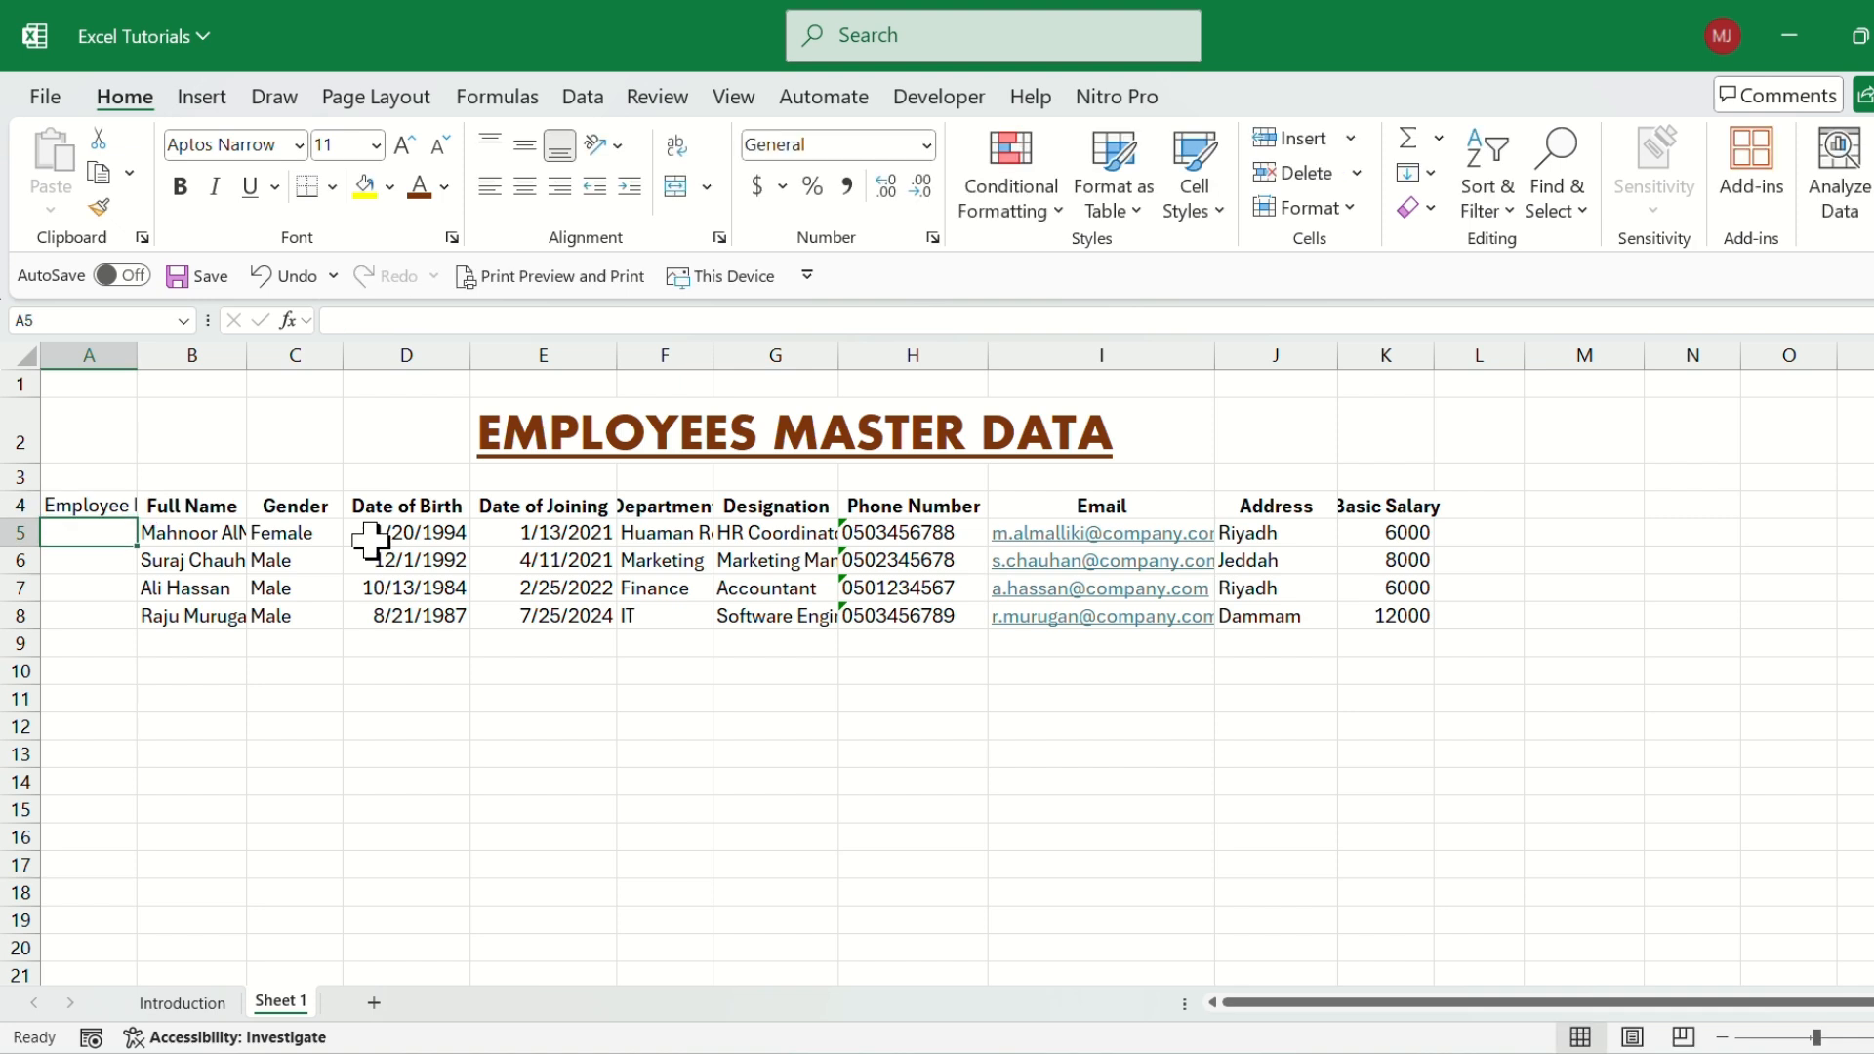
AutoFit the column widths to the contents of the table range A4:K8.
{"action": "left_click", "coordinate": [109, 504]}
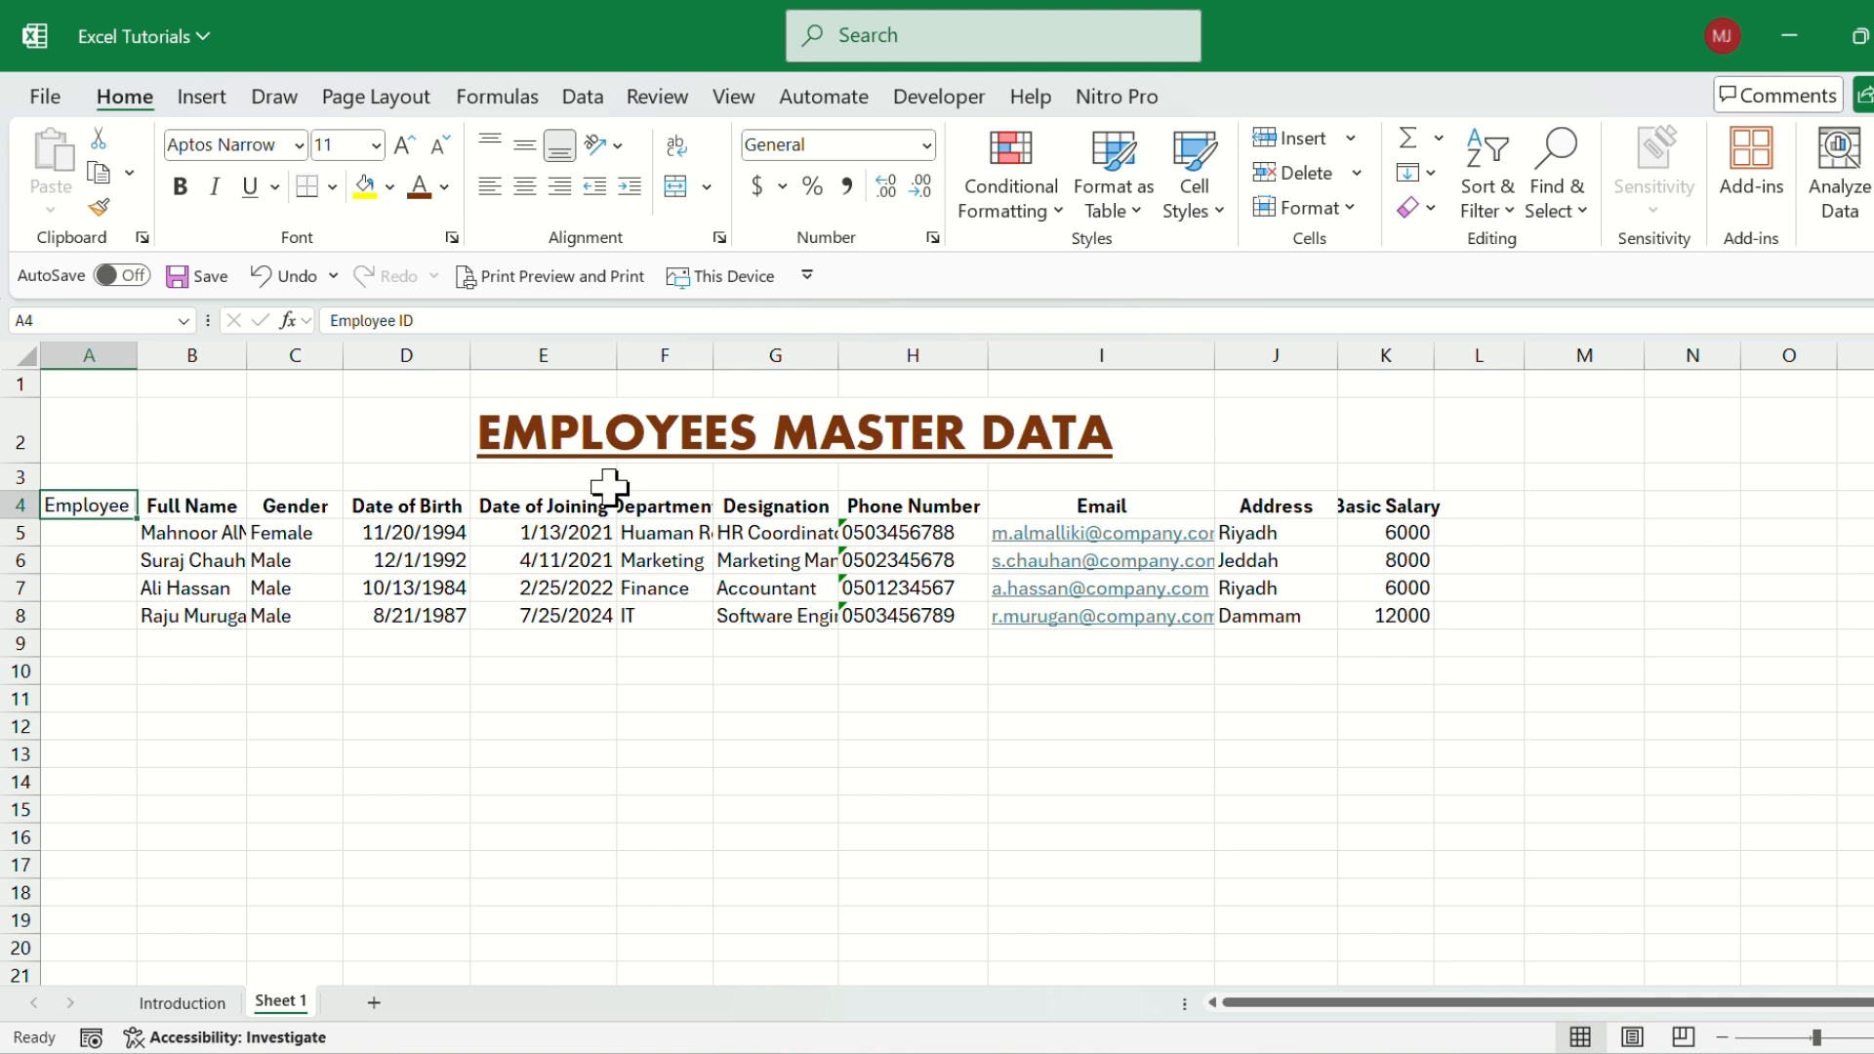
{"action": "left_click", "coordinate": [283, 507]}
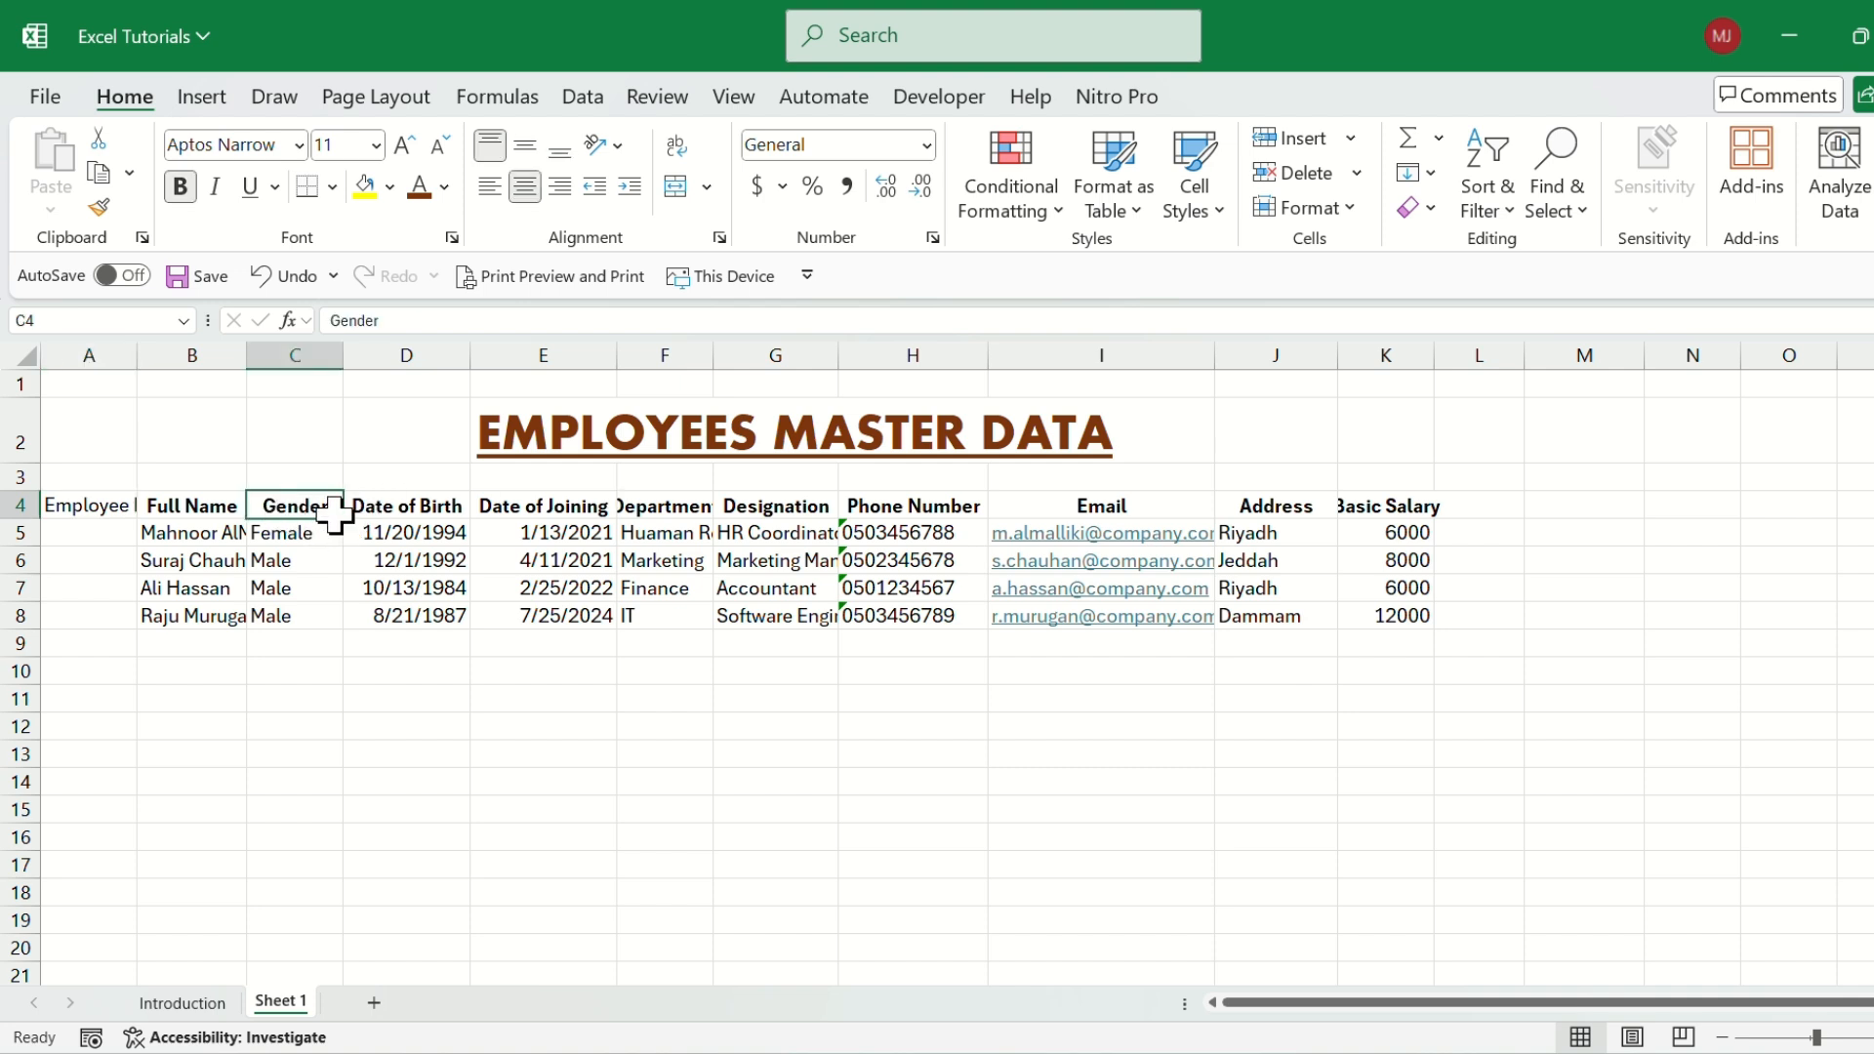
{"action": "left_click", "coordinate": [109, 504]}
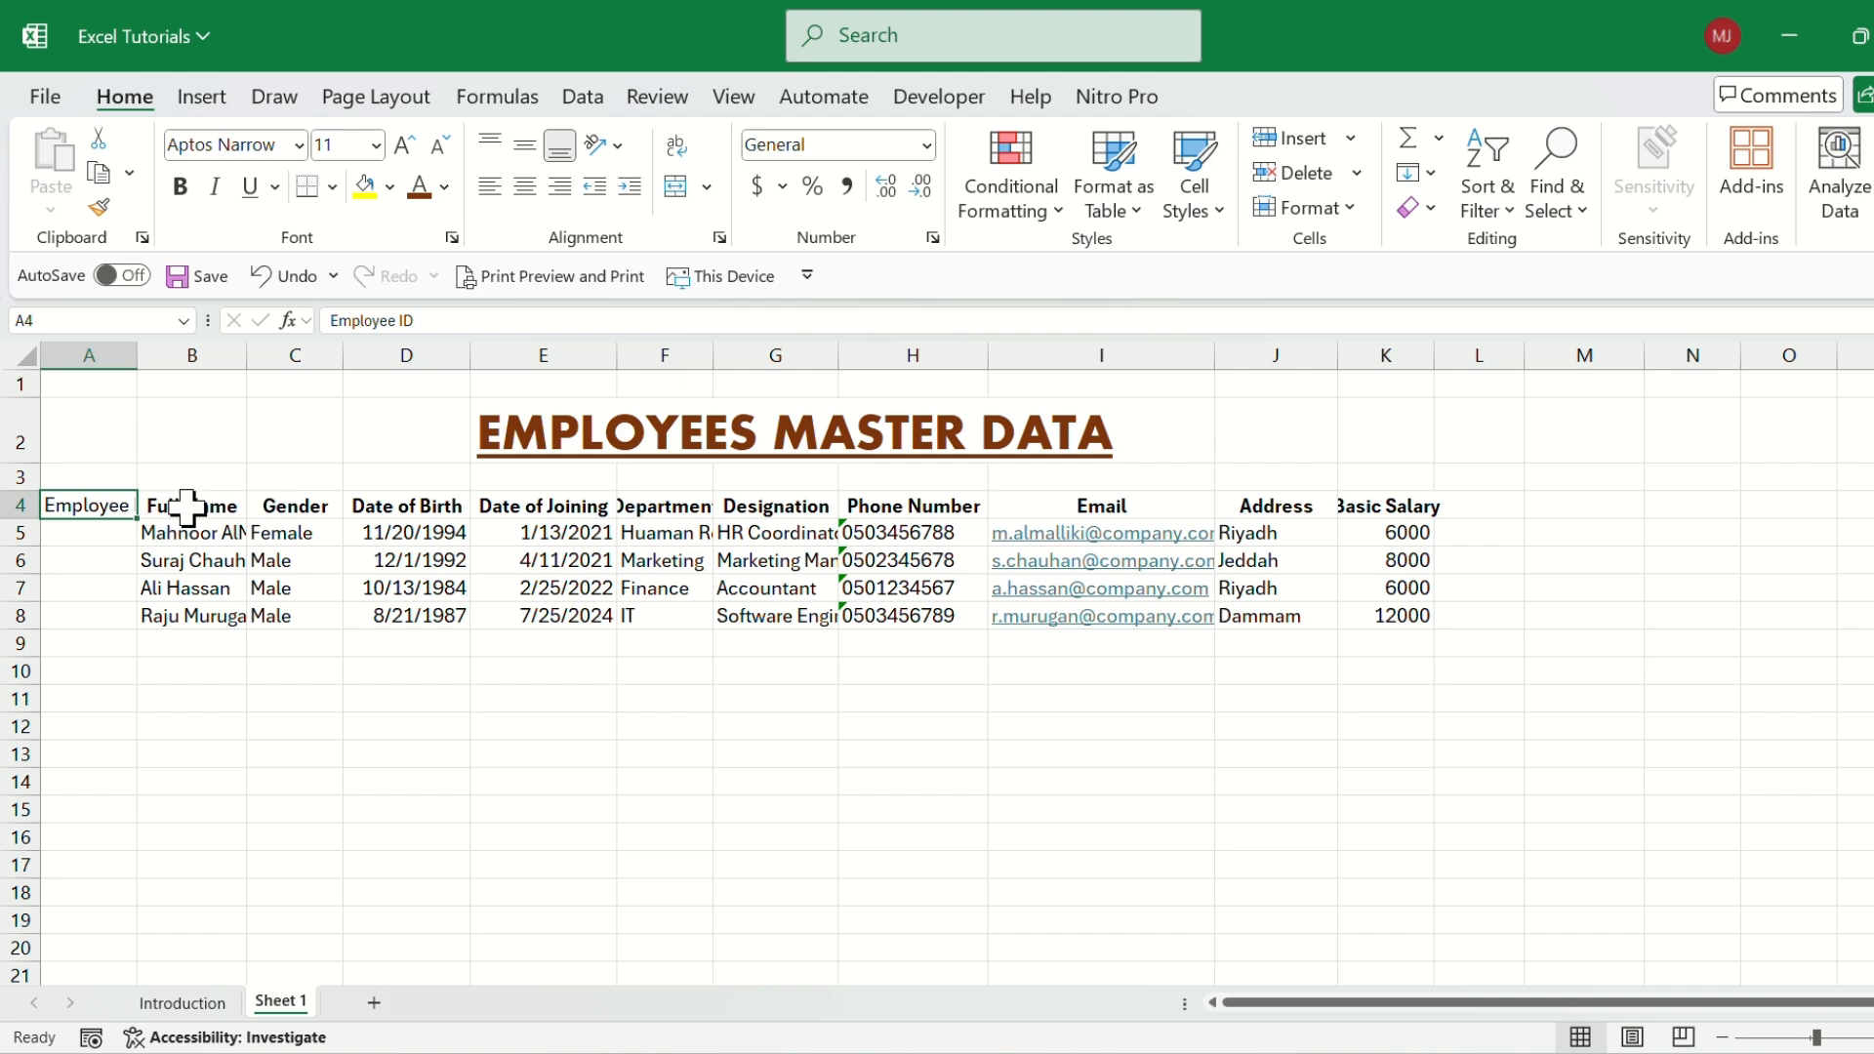
{"action": "left_click", "coordinate": [672, 507]}
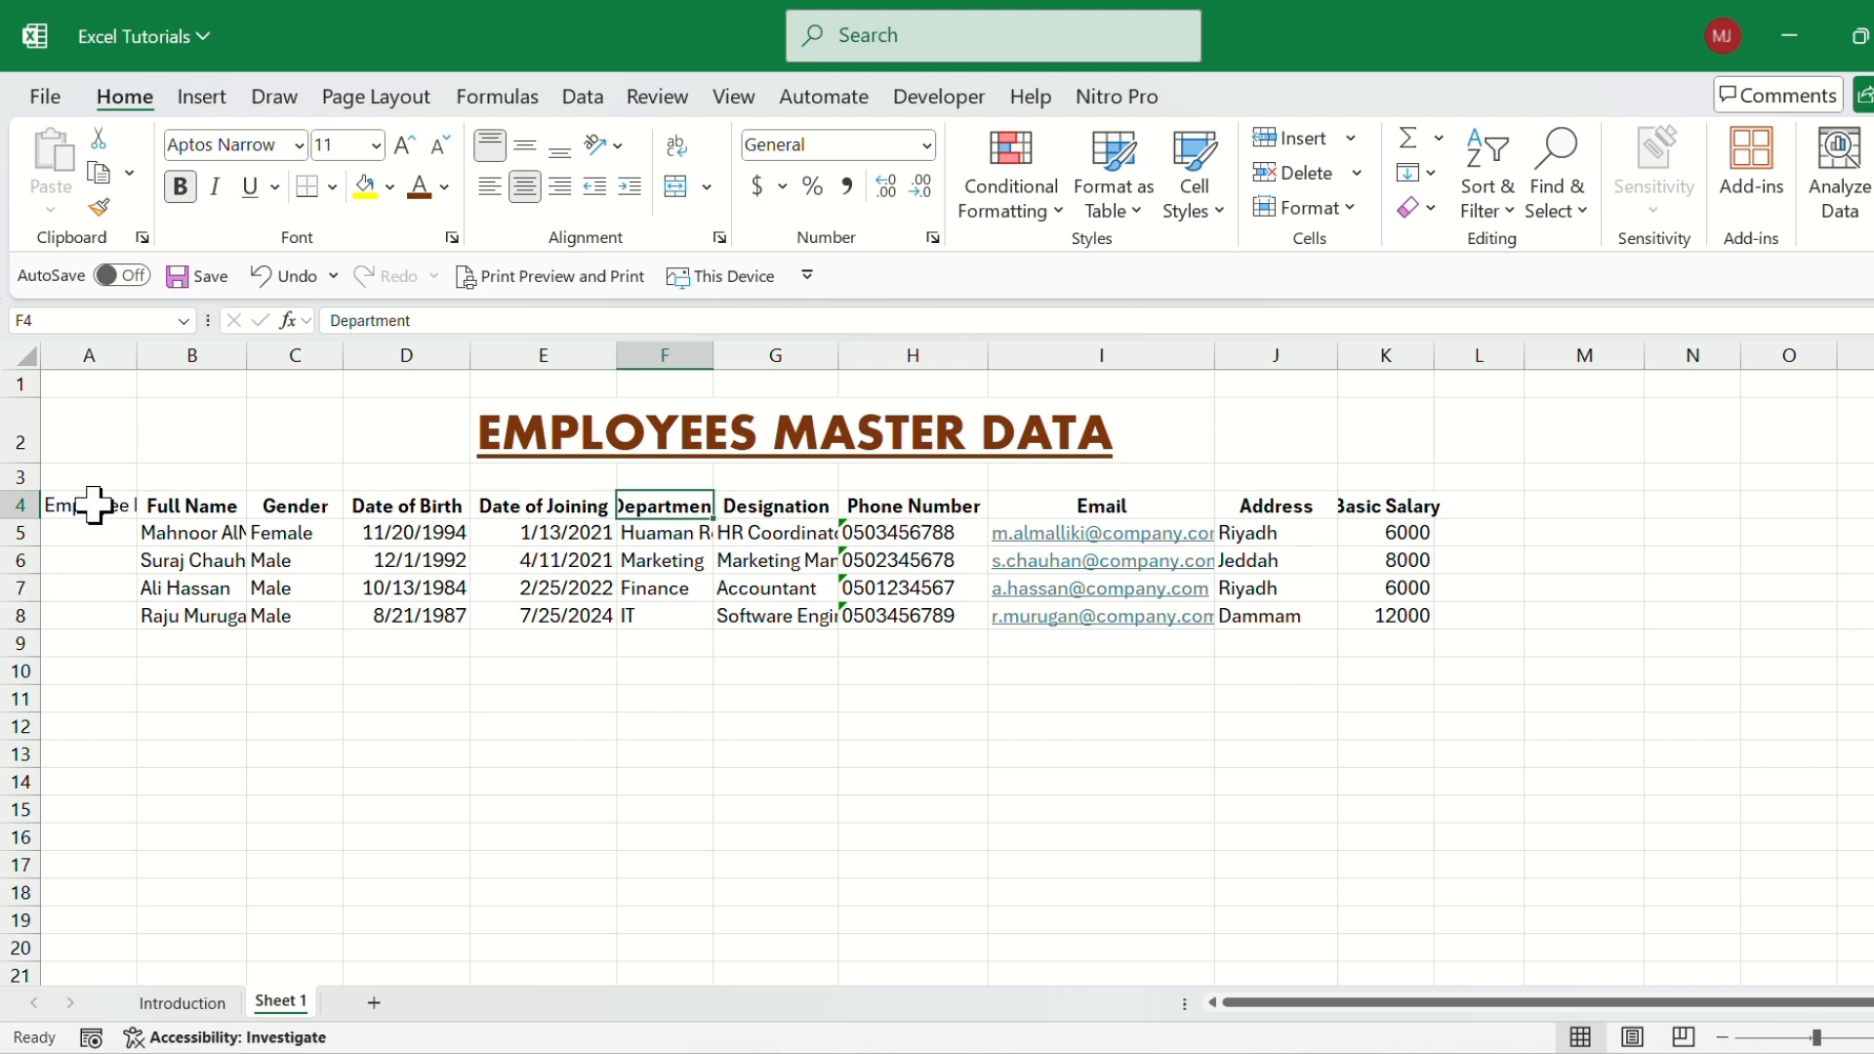
{"action": "left_click_drag", "start_coordinate": [87, 508], "coordinate": [1406, 626]}
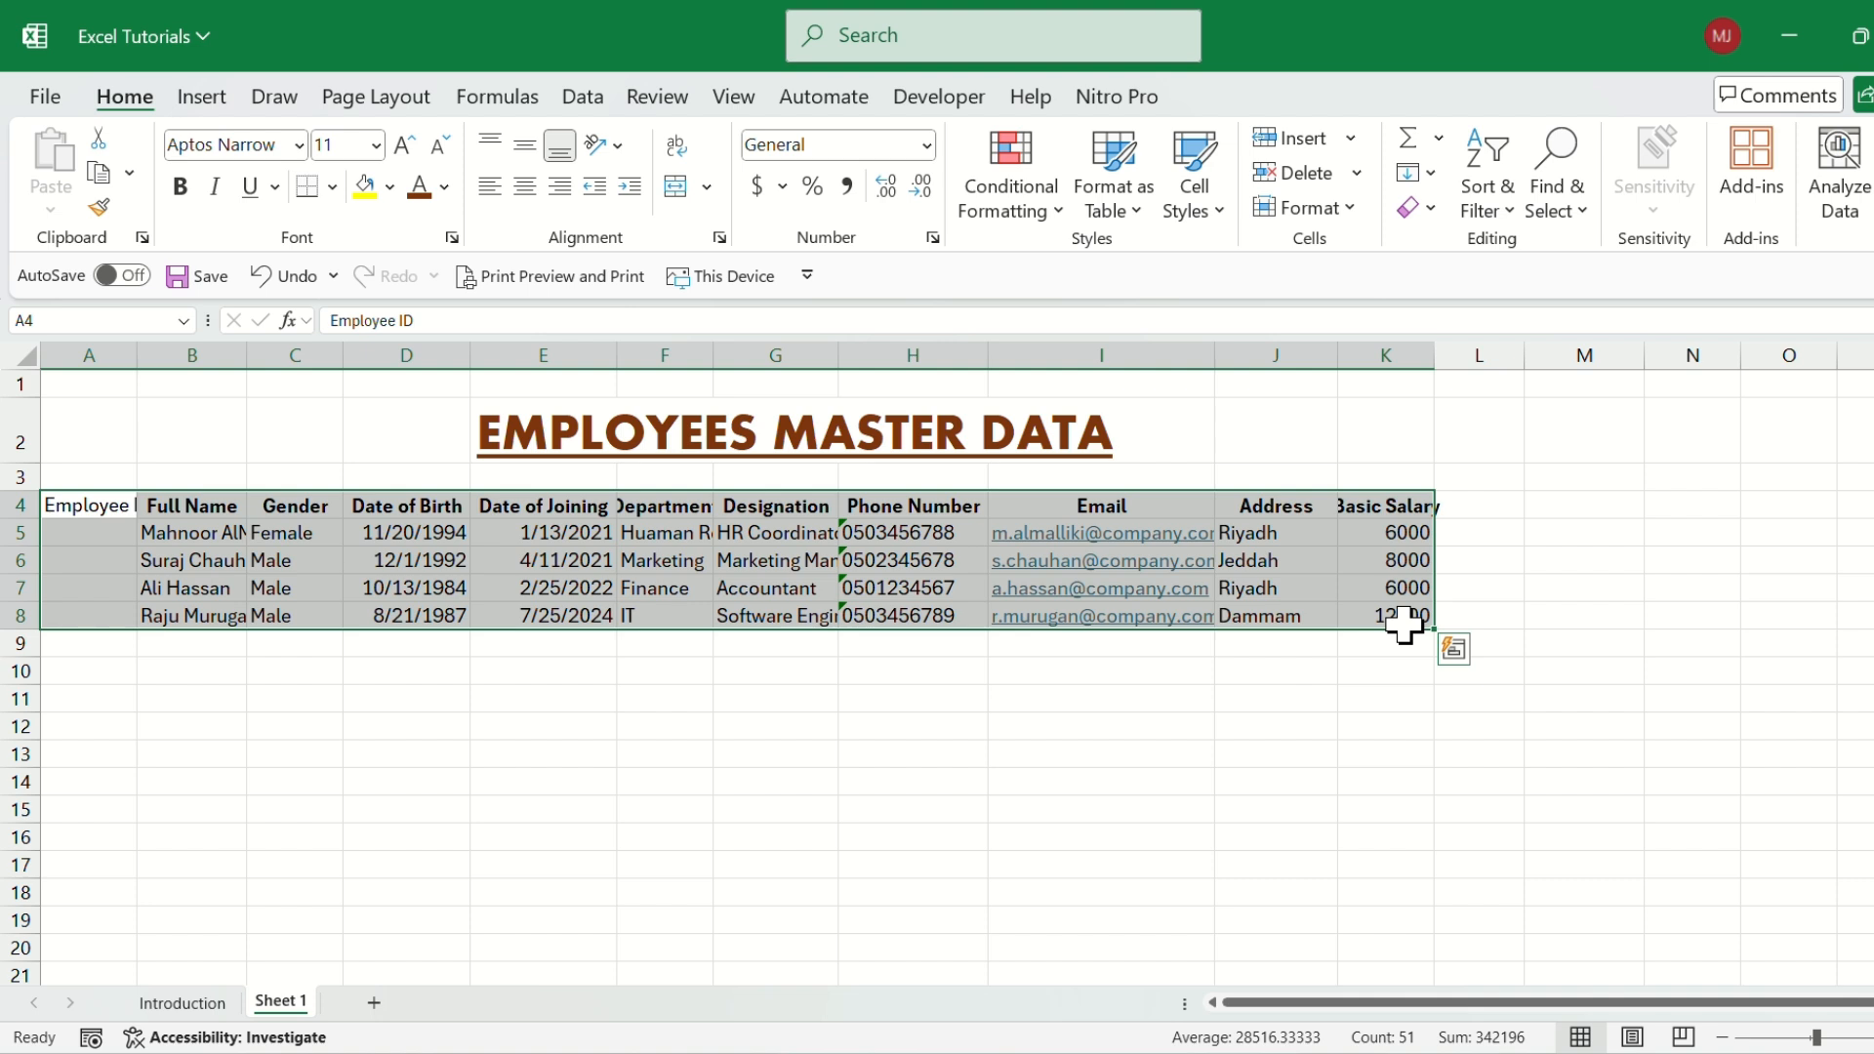
{"action": "key", "text": "alt"}
{"action": "key", "text": "h"}
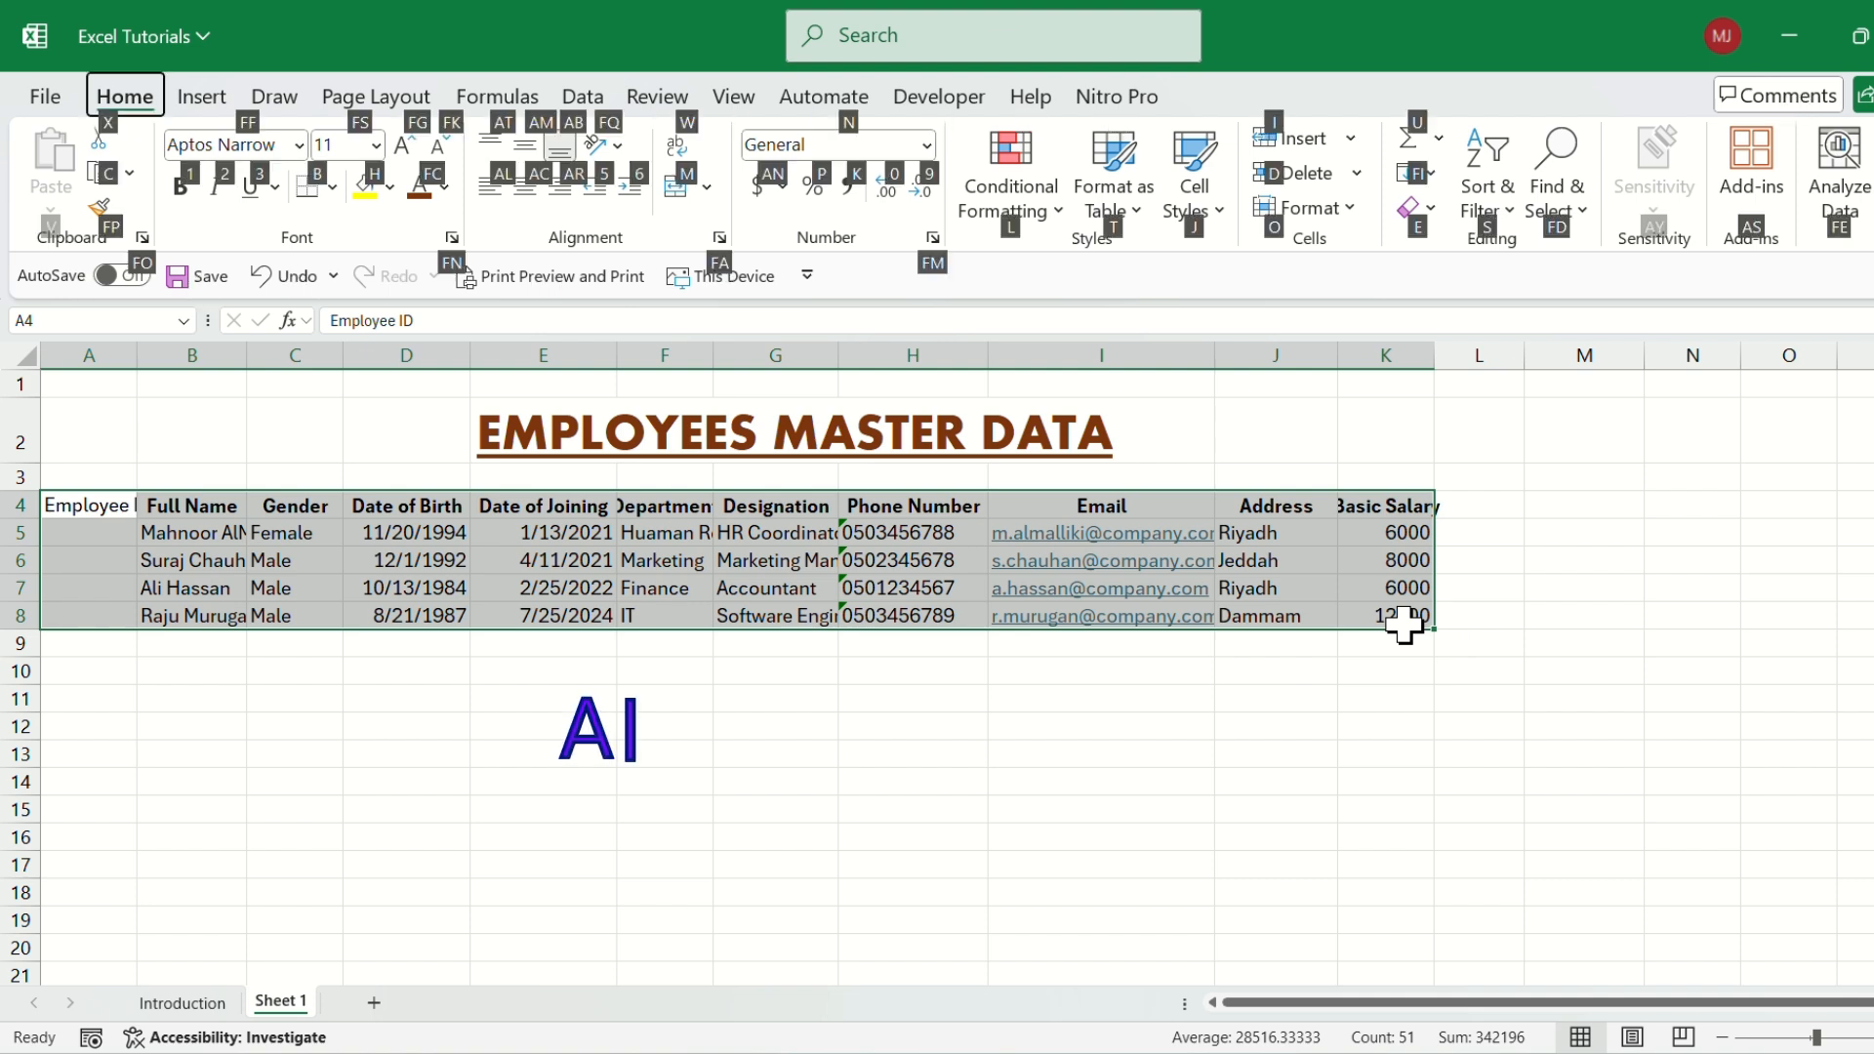
{"action": "key", "text": "o"}
{"action": "key", "text": "i"}
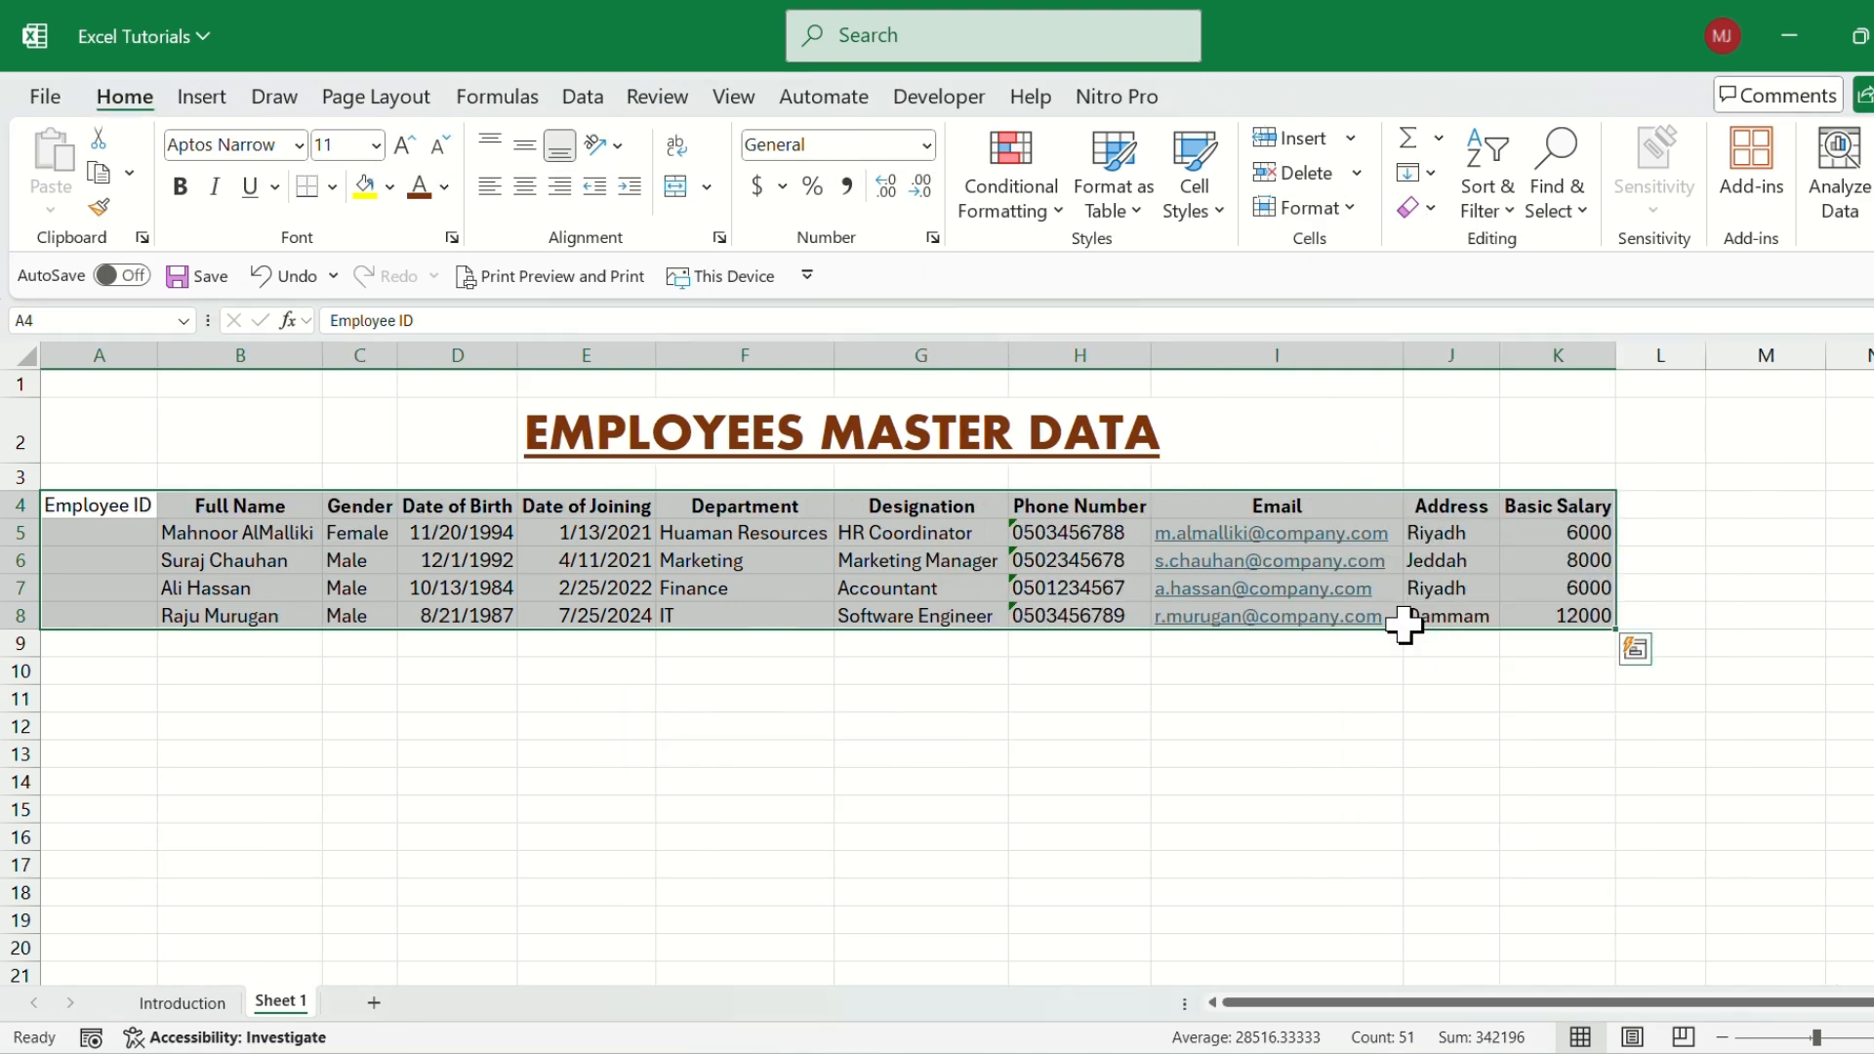
Undo the column width AutoFit on the employee table.
{"action": "left_click_drag", "start_coordinate": [272, 510], "coordinate": [614, 523]}
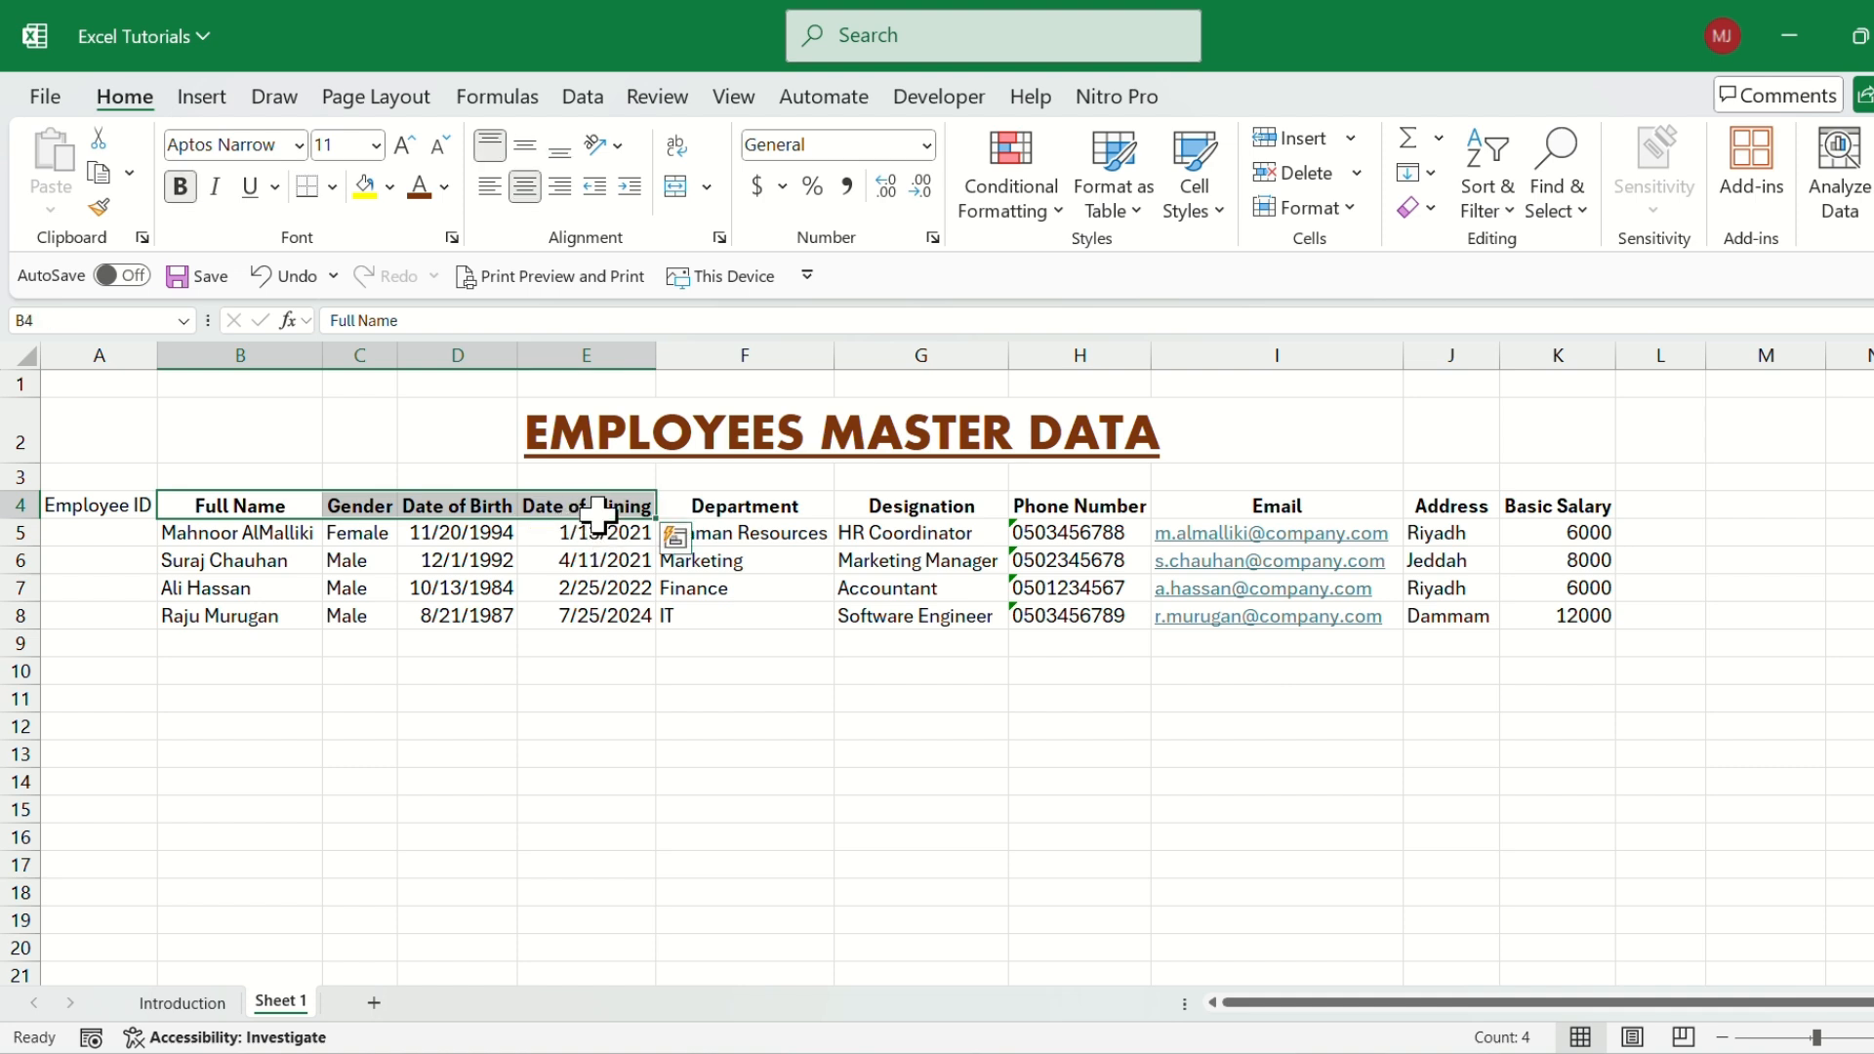
{"action": "left_click", "coordinate": [610, 512]}
{"action": "left_click", "coordinate": [752, 503]}
{"action": "left_click", "coordinate": [781, 549]}
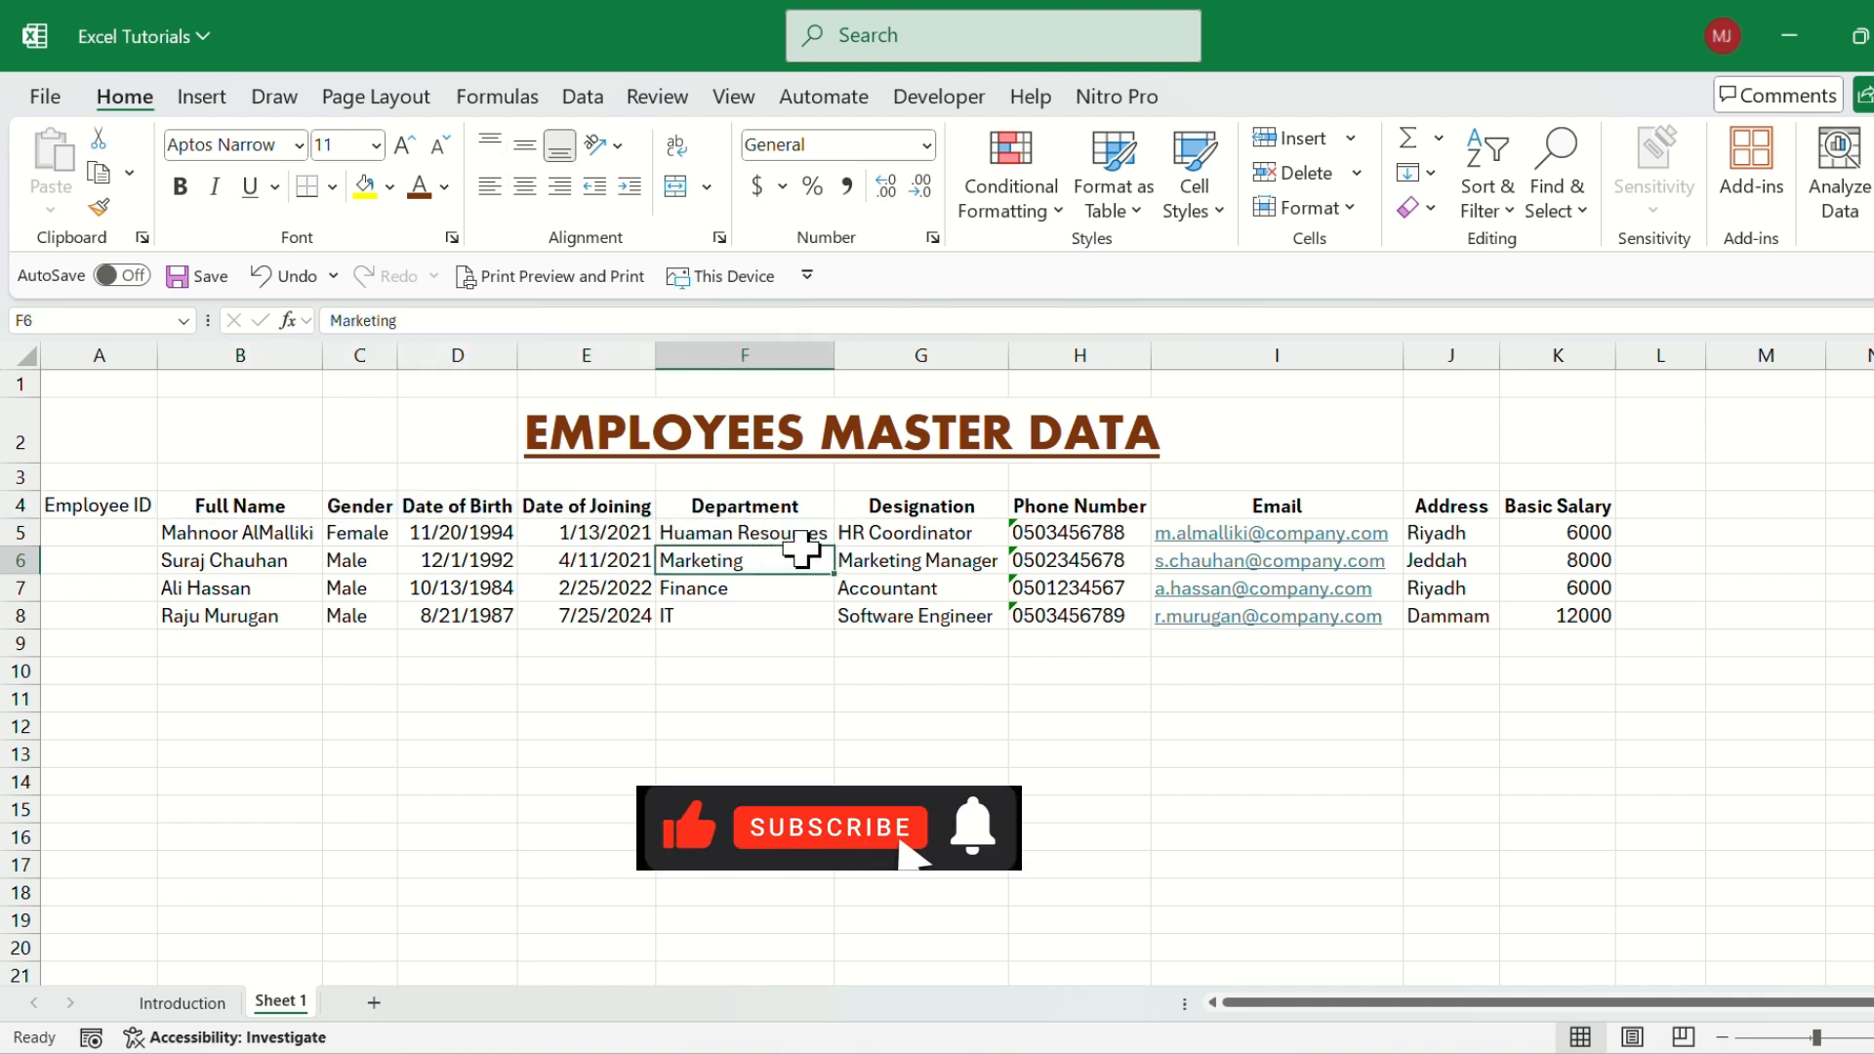
{"action": "left_click", "coordinate": [771, 536]}
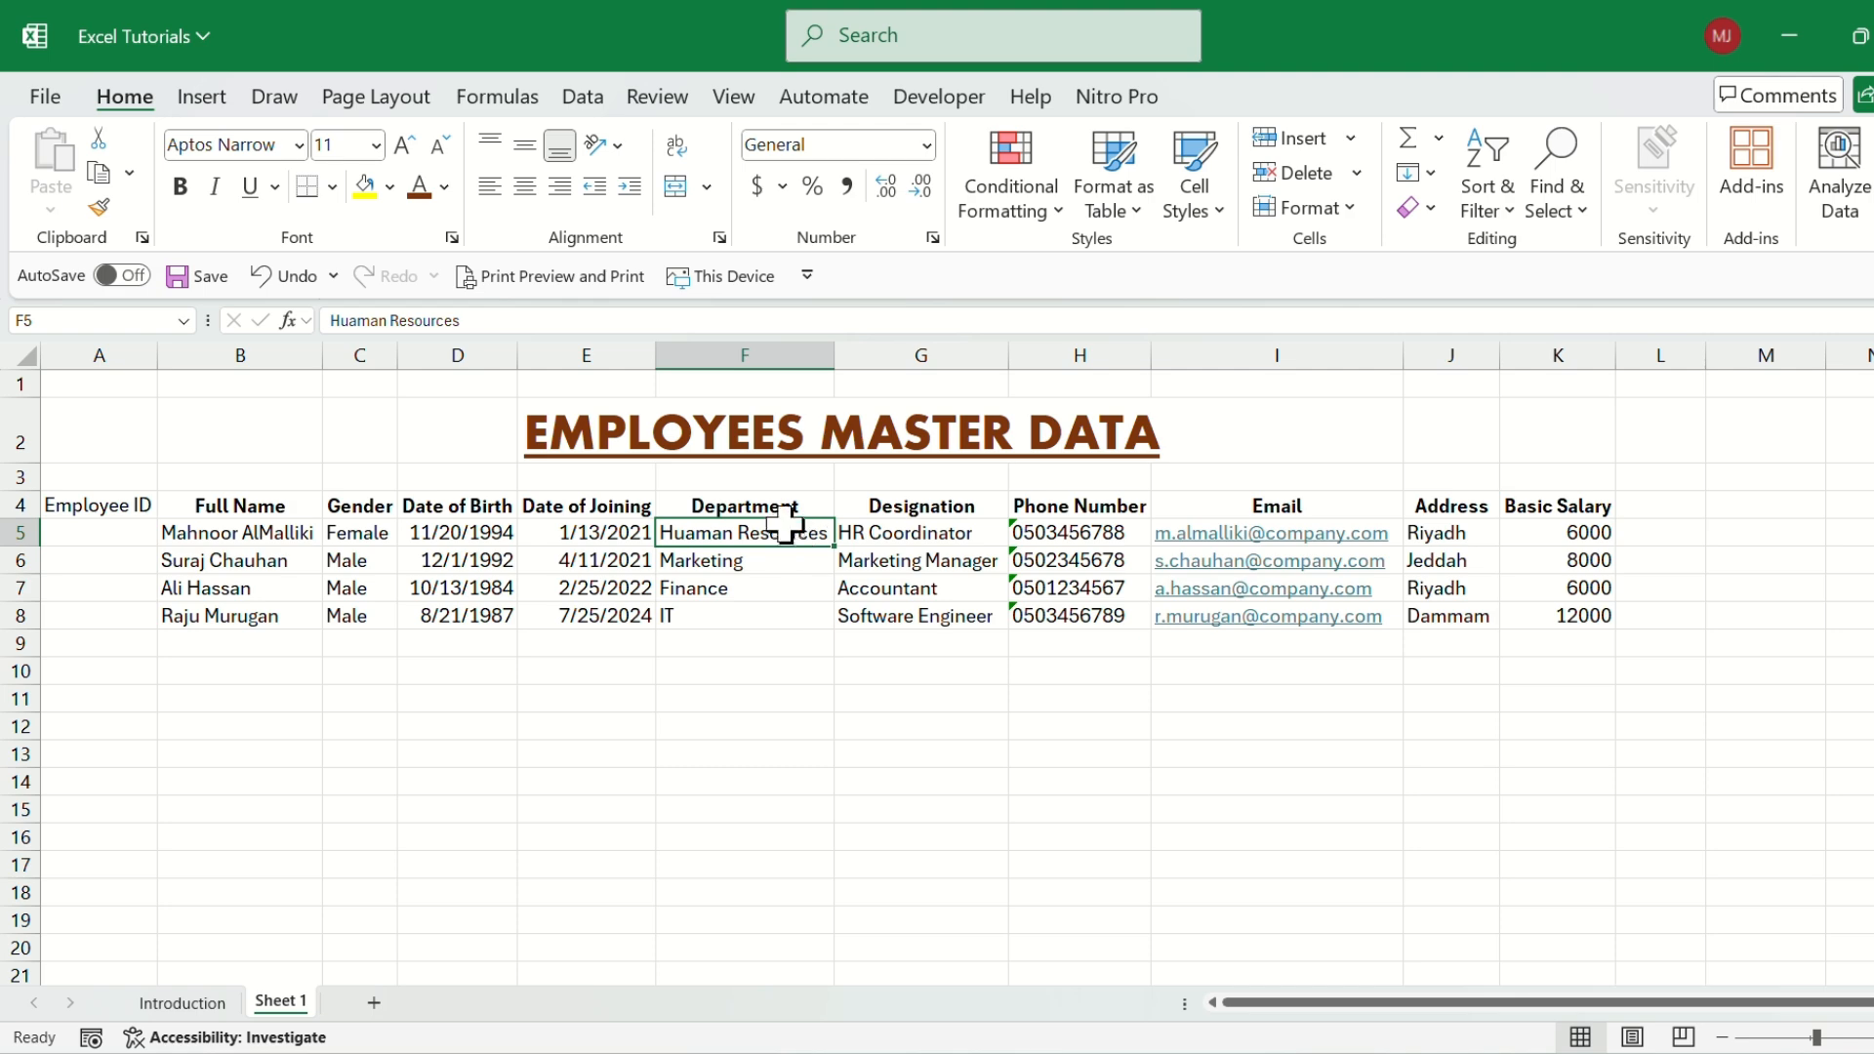
{"action": "key", "text": "ctrl+z"}
{"action": "left_click", "coordinate": [705, 535]}
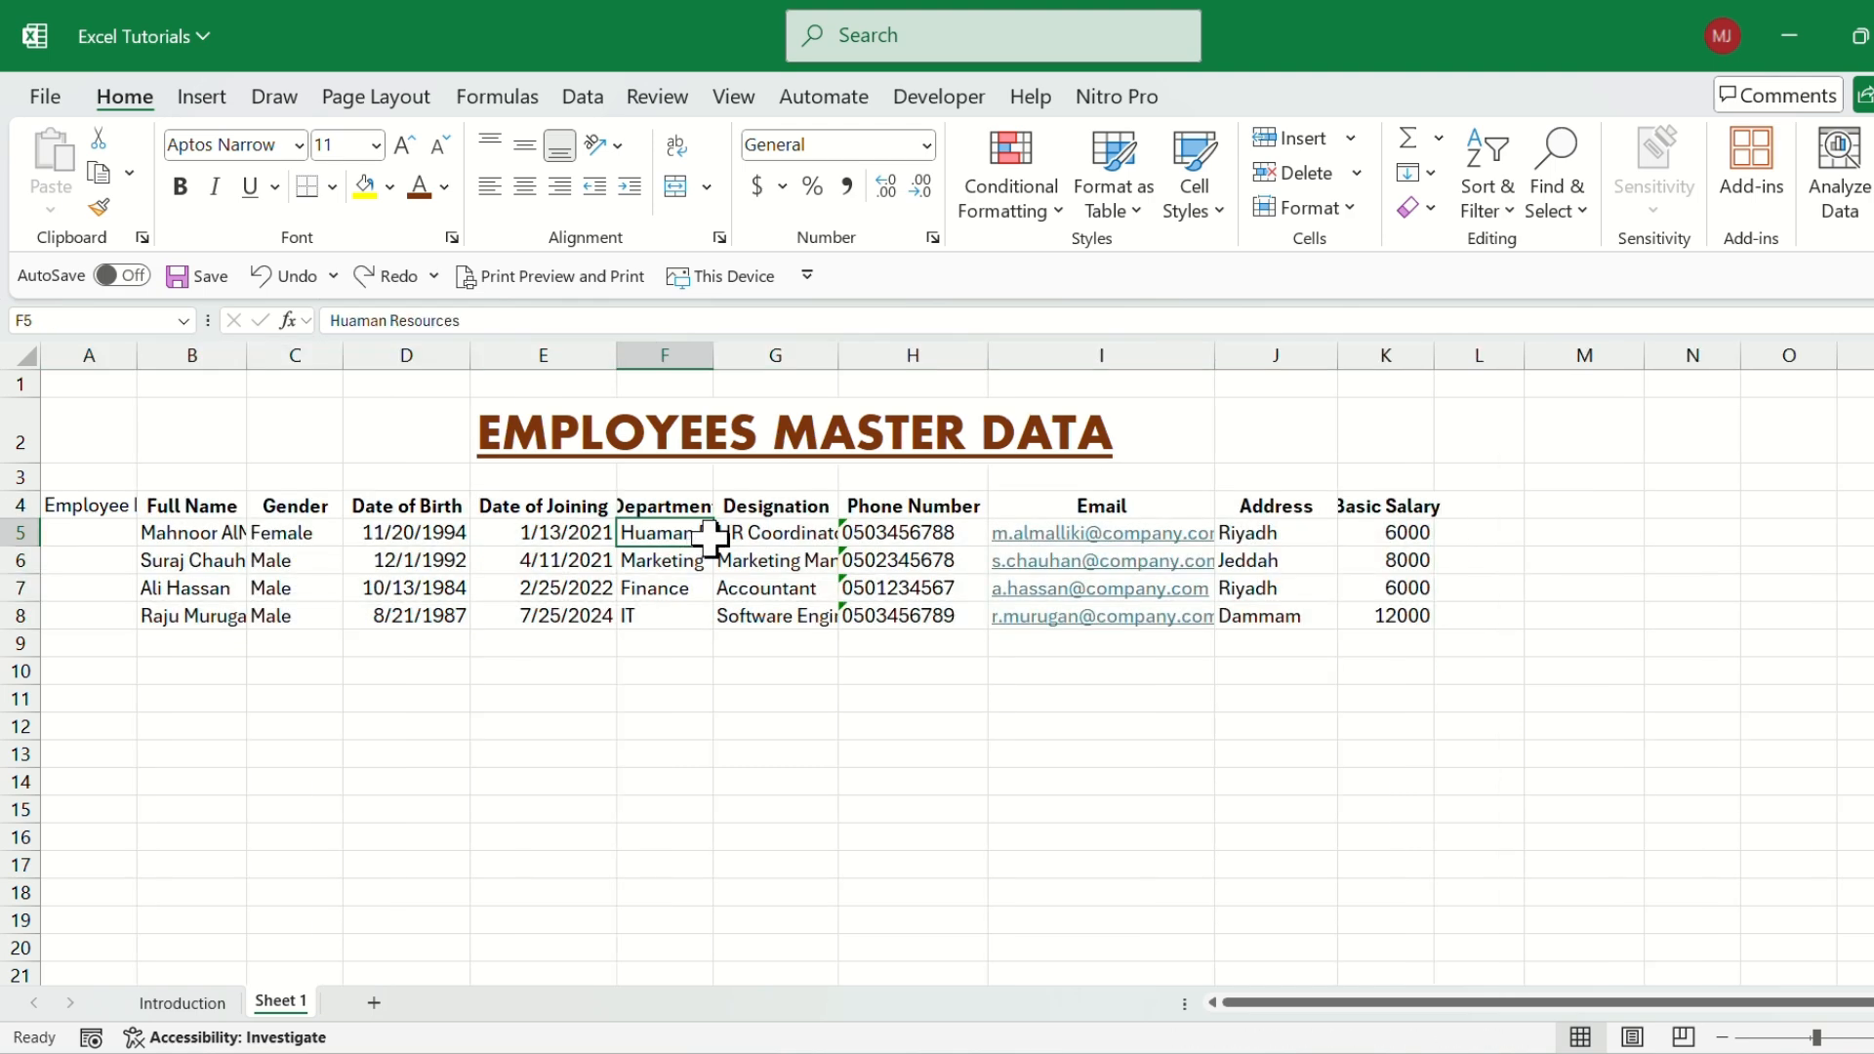
{"action": "left_click", "coordinate": [657, 506]}
{"action": "left_click", "coordinate": [663, 537]}
{"action": "left_click", "coordinate": [823, 536]}
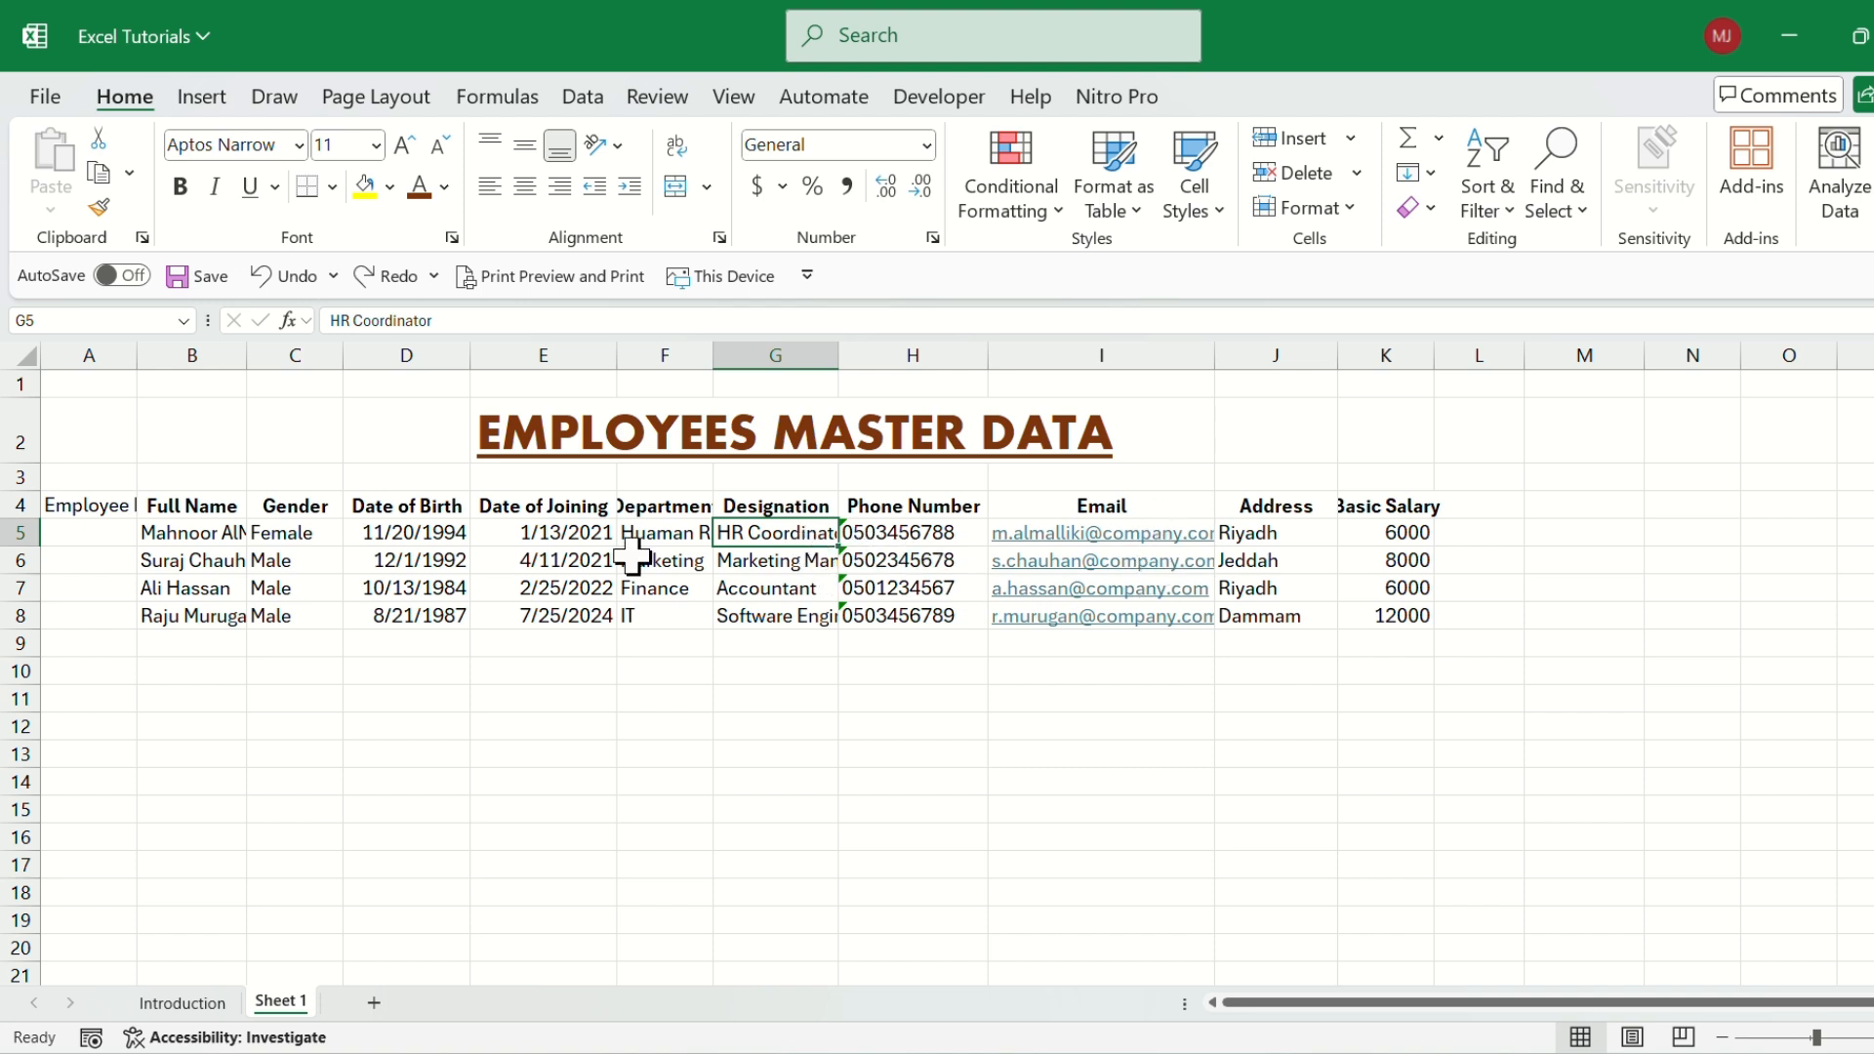
Apply AutoFit Column Width to the whole employee table, from Employee ID to Basic Salary, in A4:K8.
{"action": "left_click_drag", "start_coordinate": [84, 504], "coordinate": [1410, 621]}
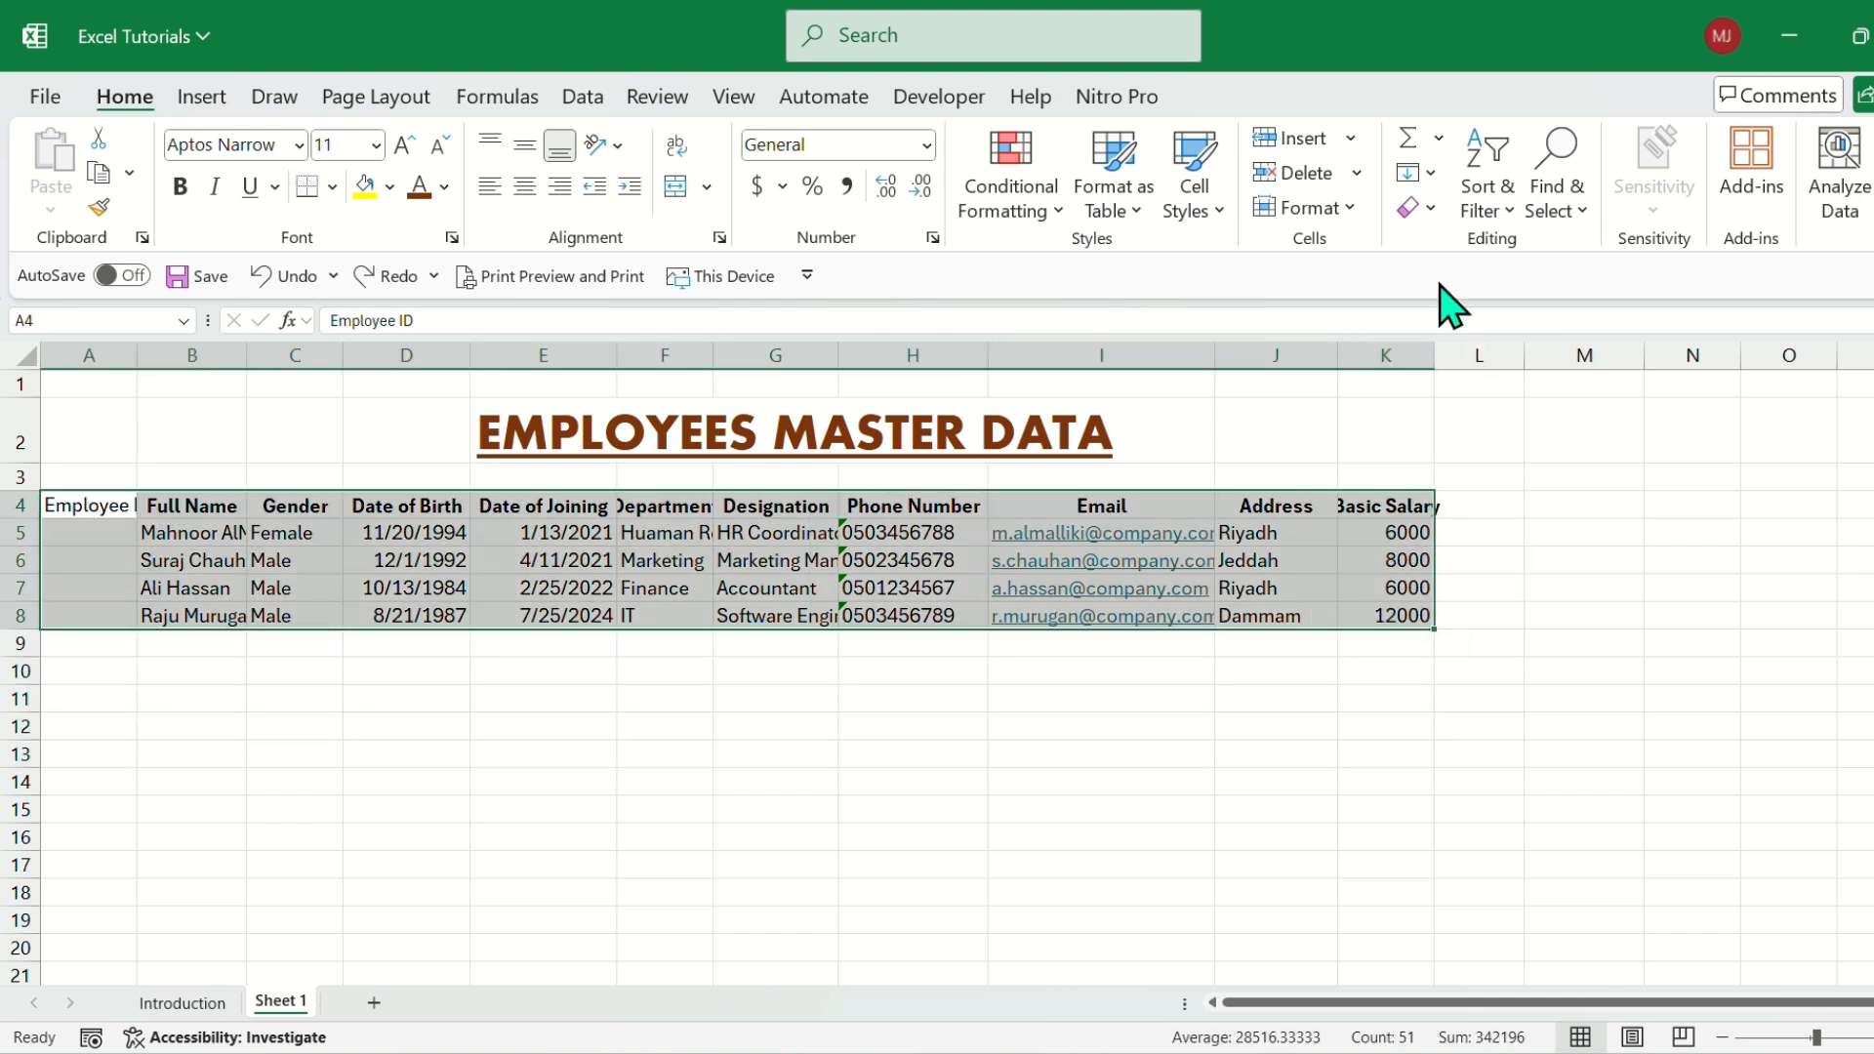
{"action": "left_click", "coordinate": [1347, 208]}
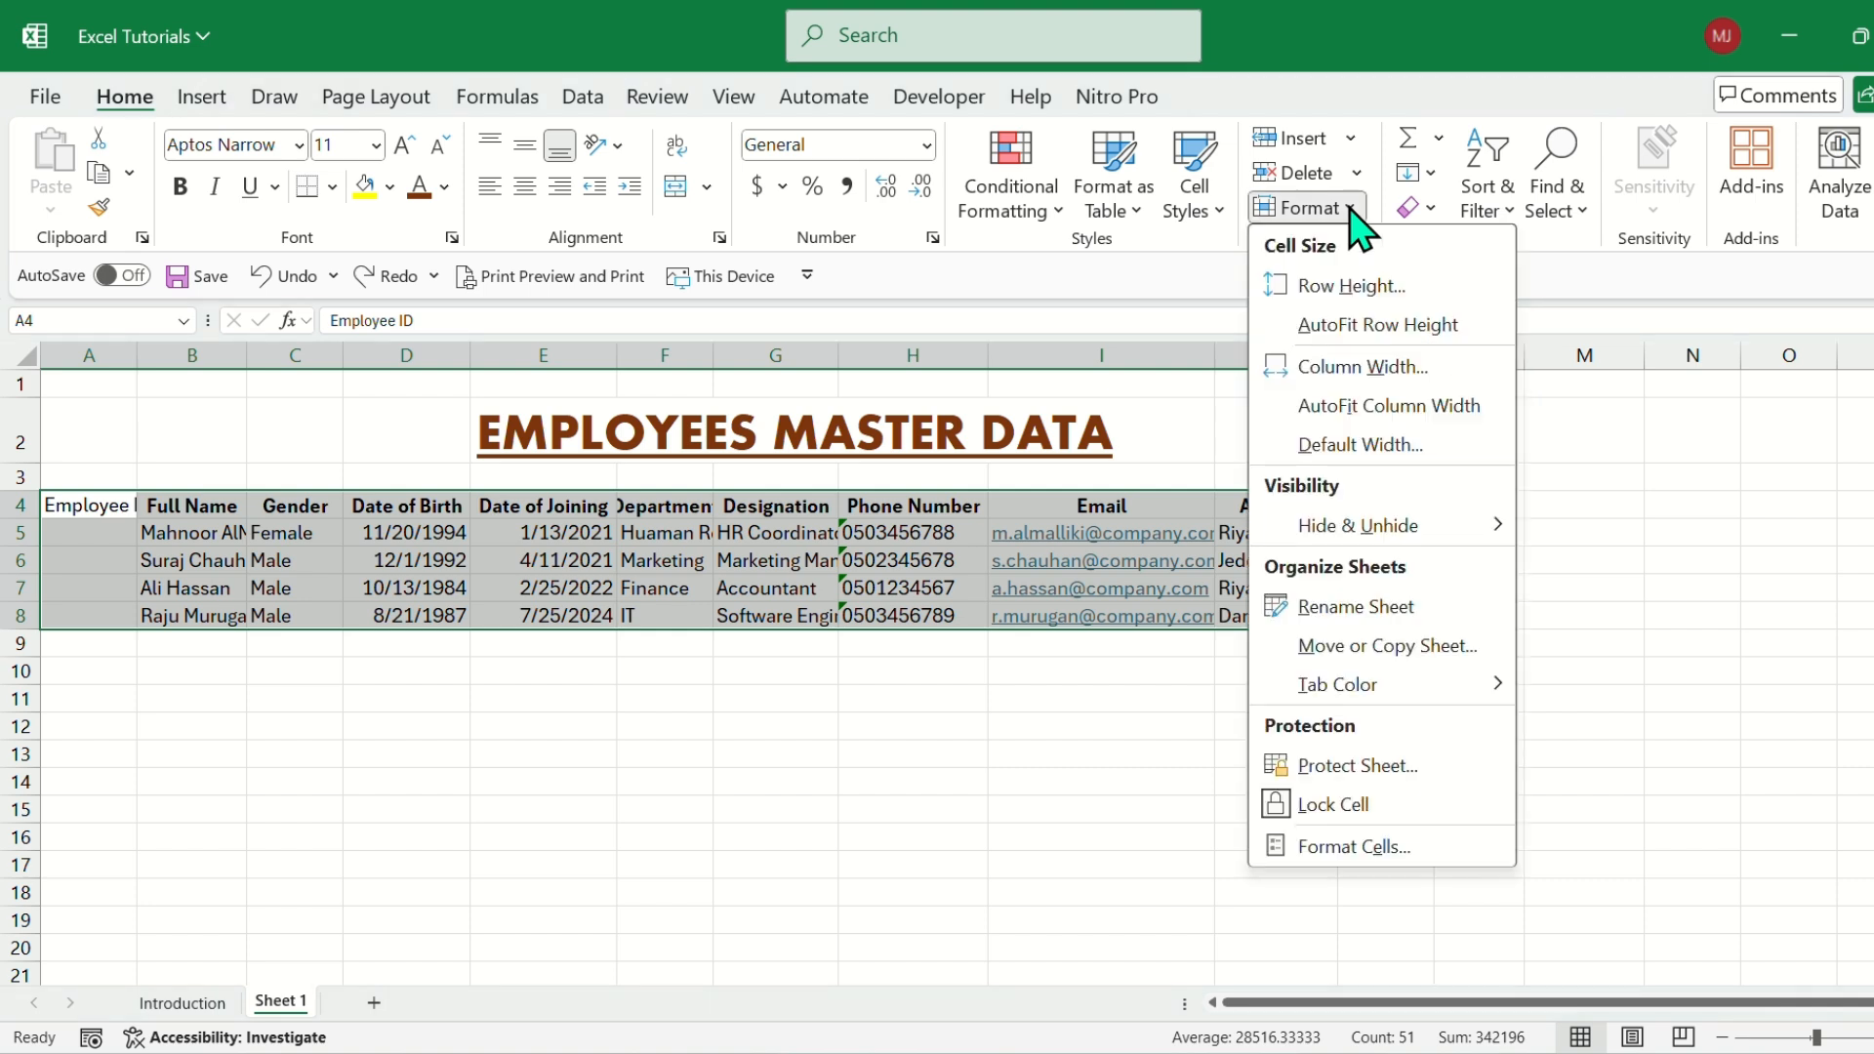
{"action": "left_click", "coordinate": [1371, 408]}
{"action": "left_click", "coordinate": [781, 591]}
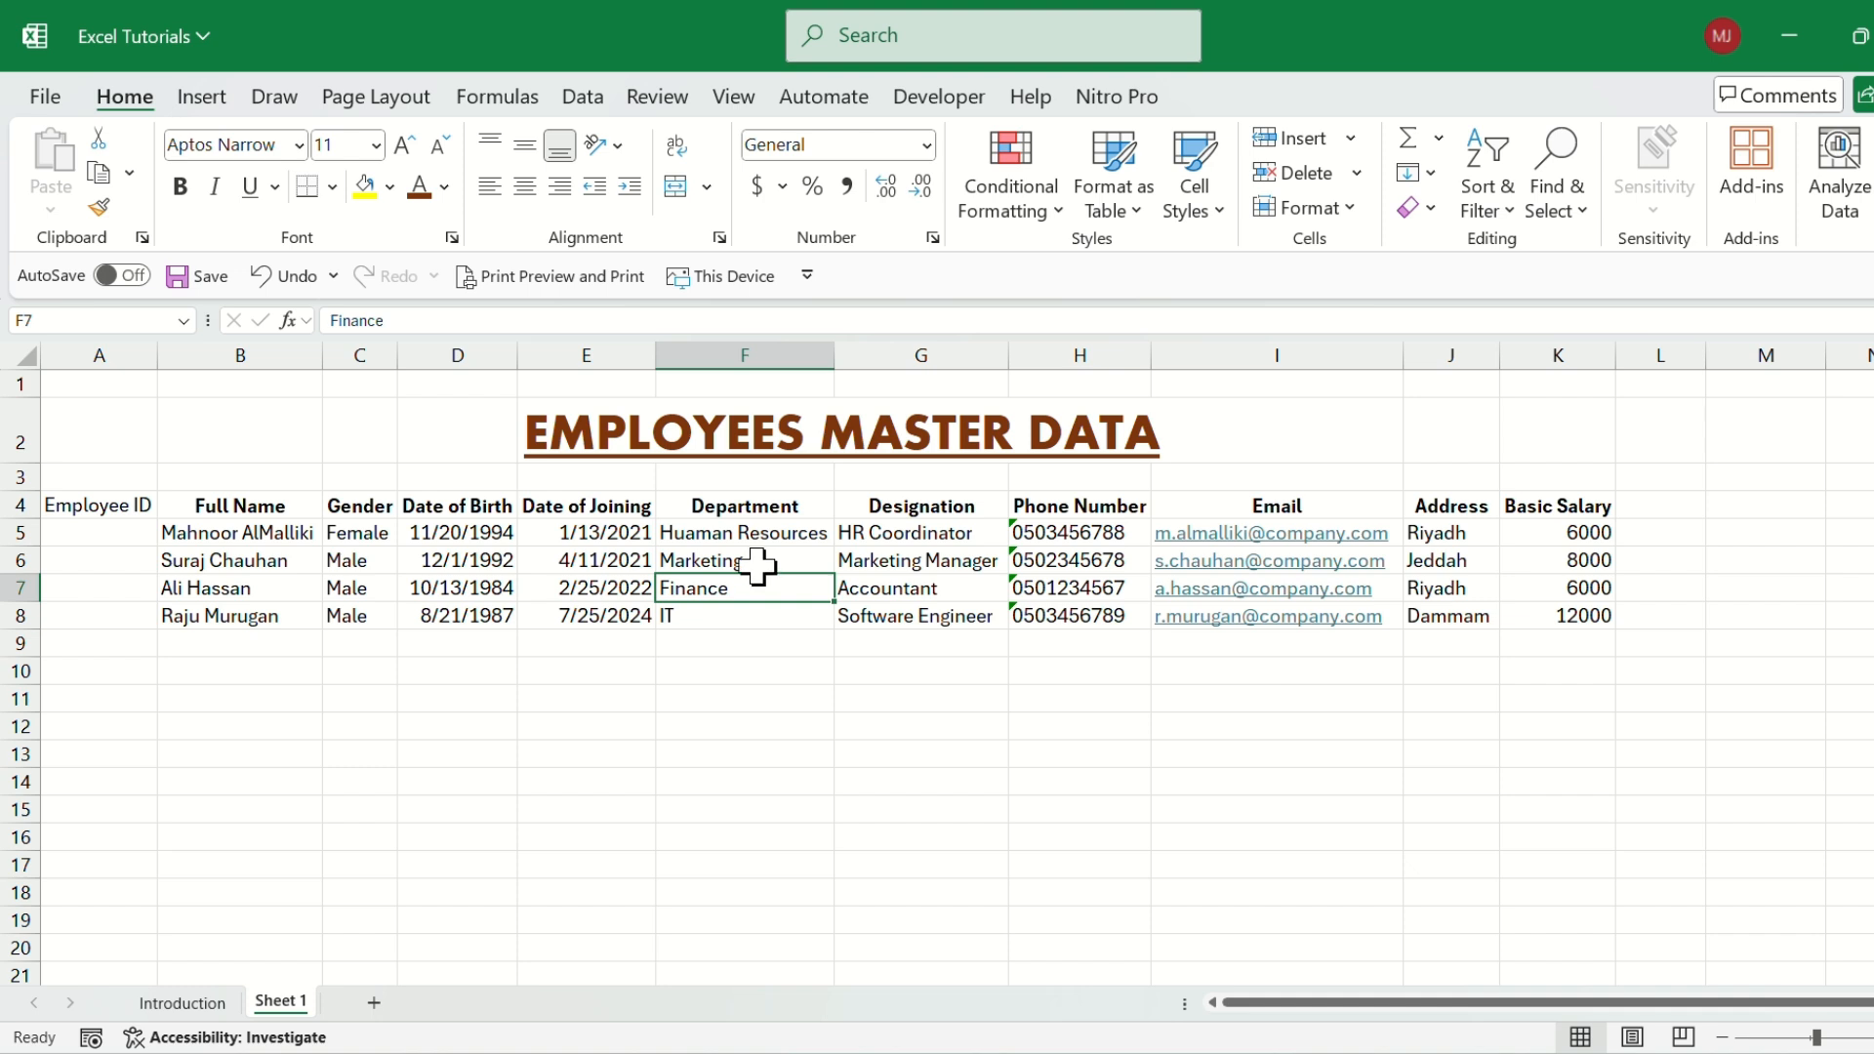
Enter 1001 and 1002 in A5 and A6 under Employee ID and extend the number series down to A20.
{"action": "left_click", "coordinate": [115, 538]}
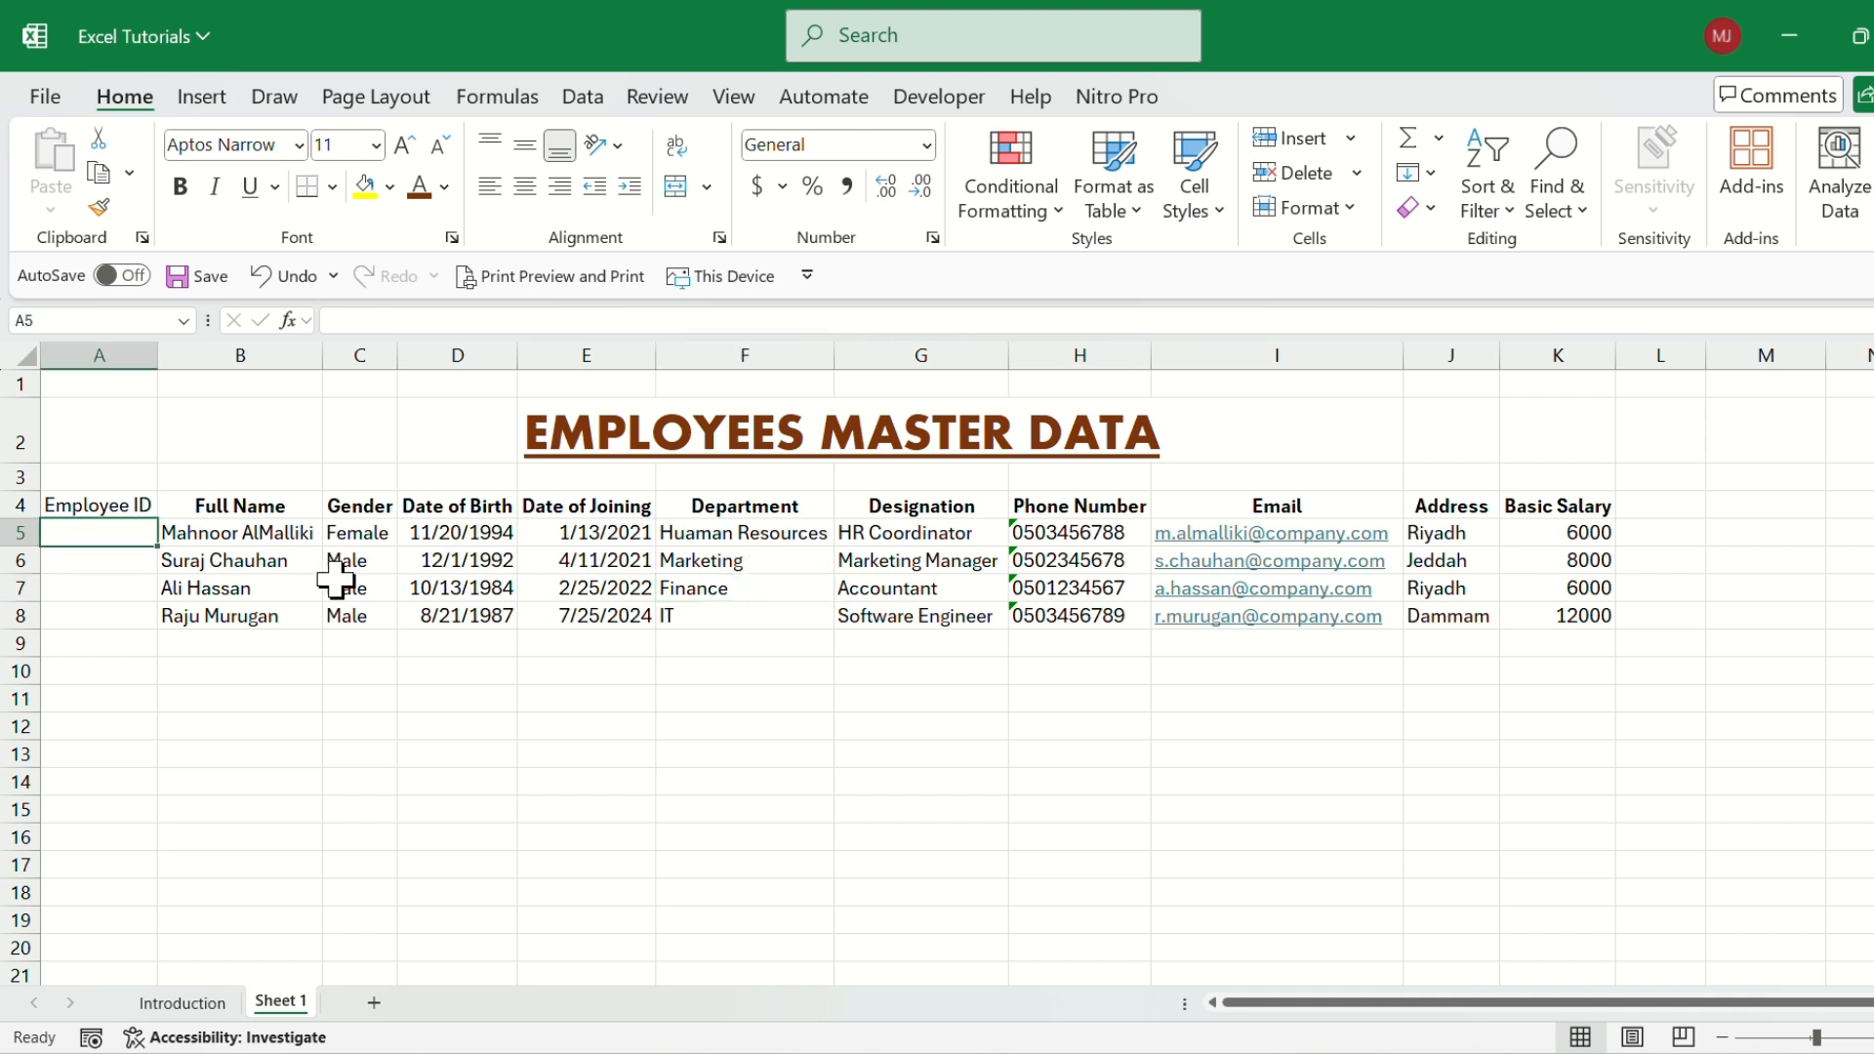
{"action": "type", "text": "1001"}
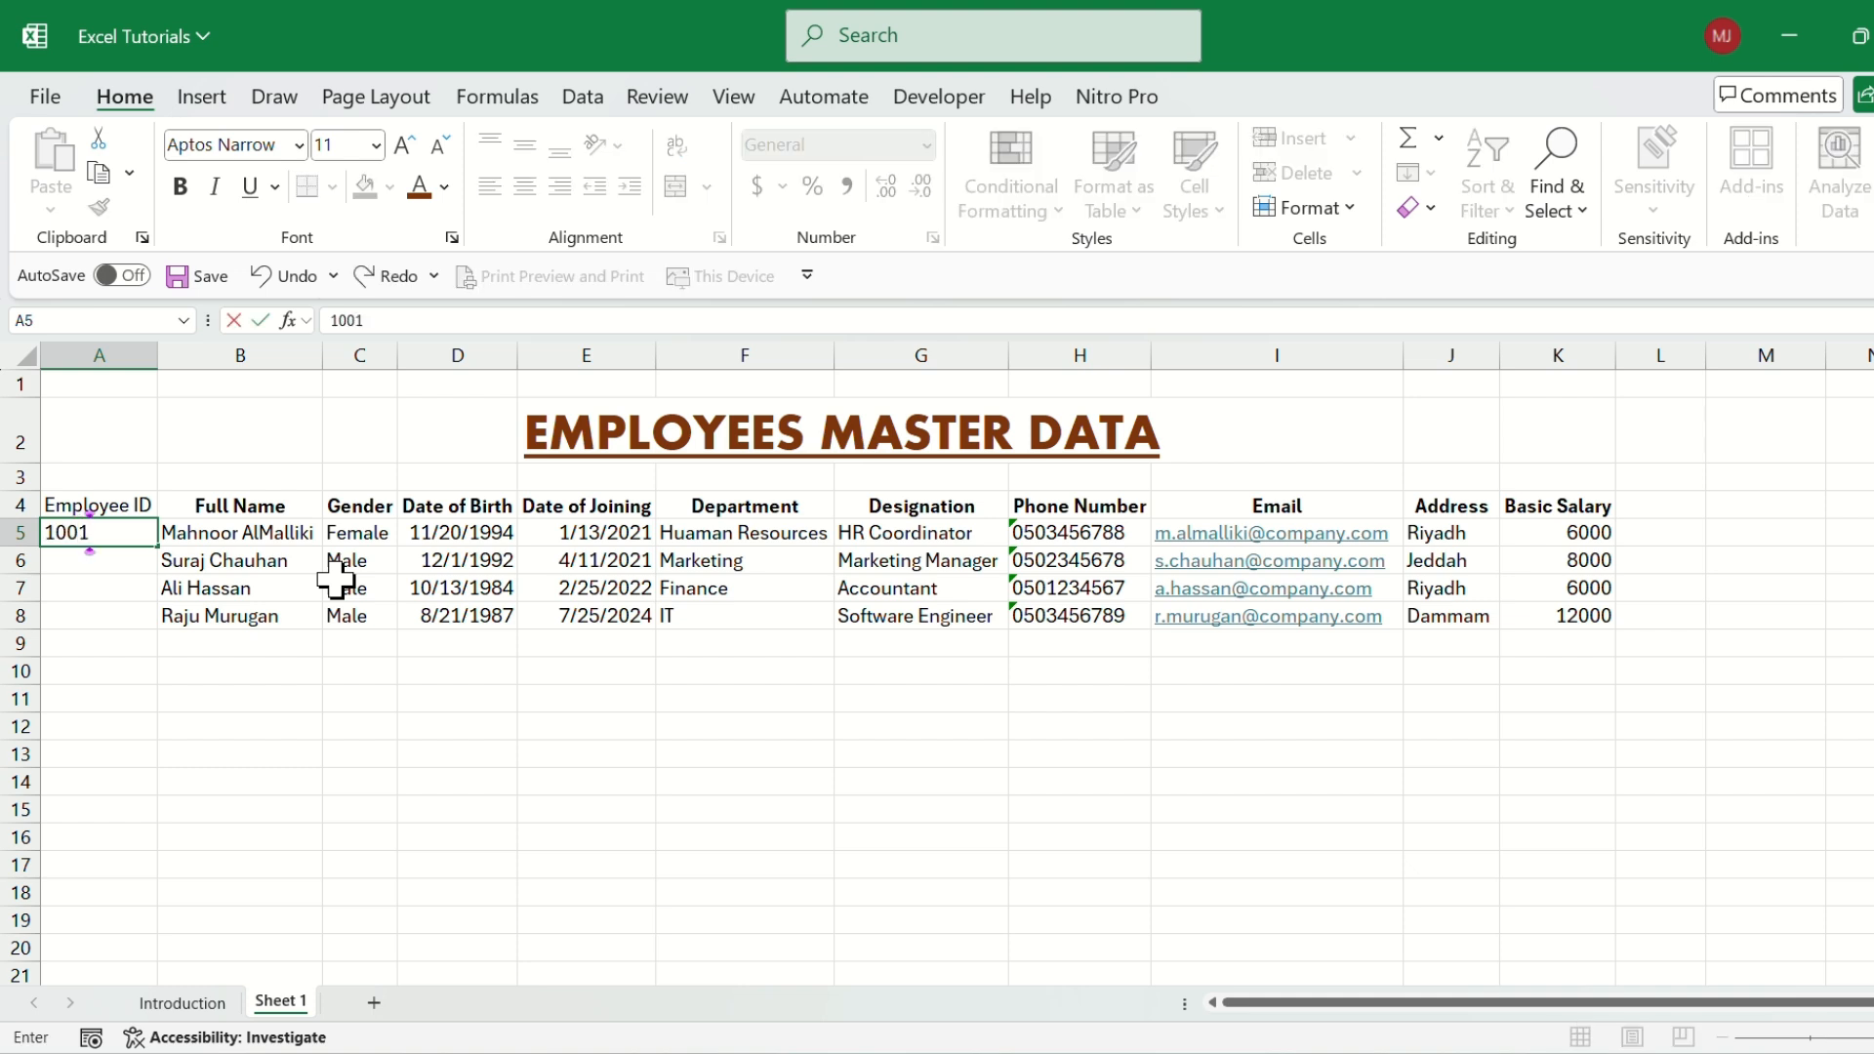
{"action": "key", "text": "Return"}
{"action": "type", "text": "10"}
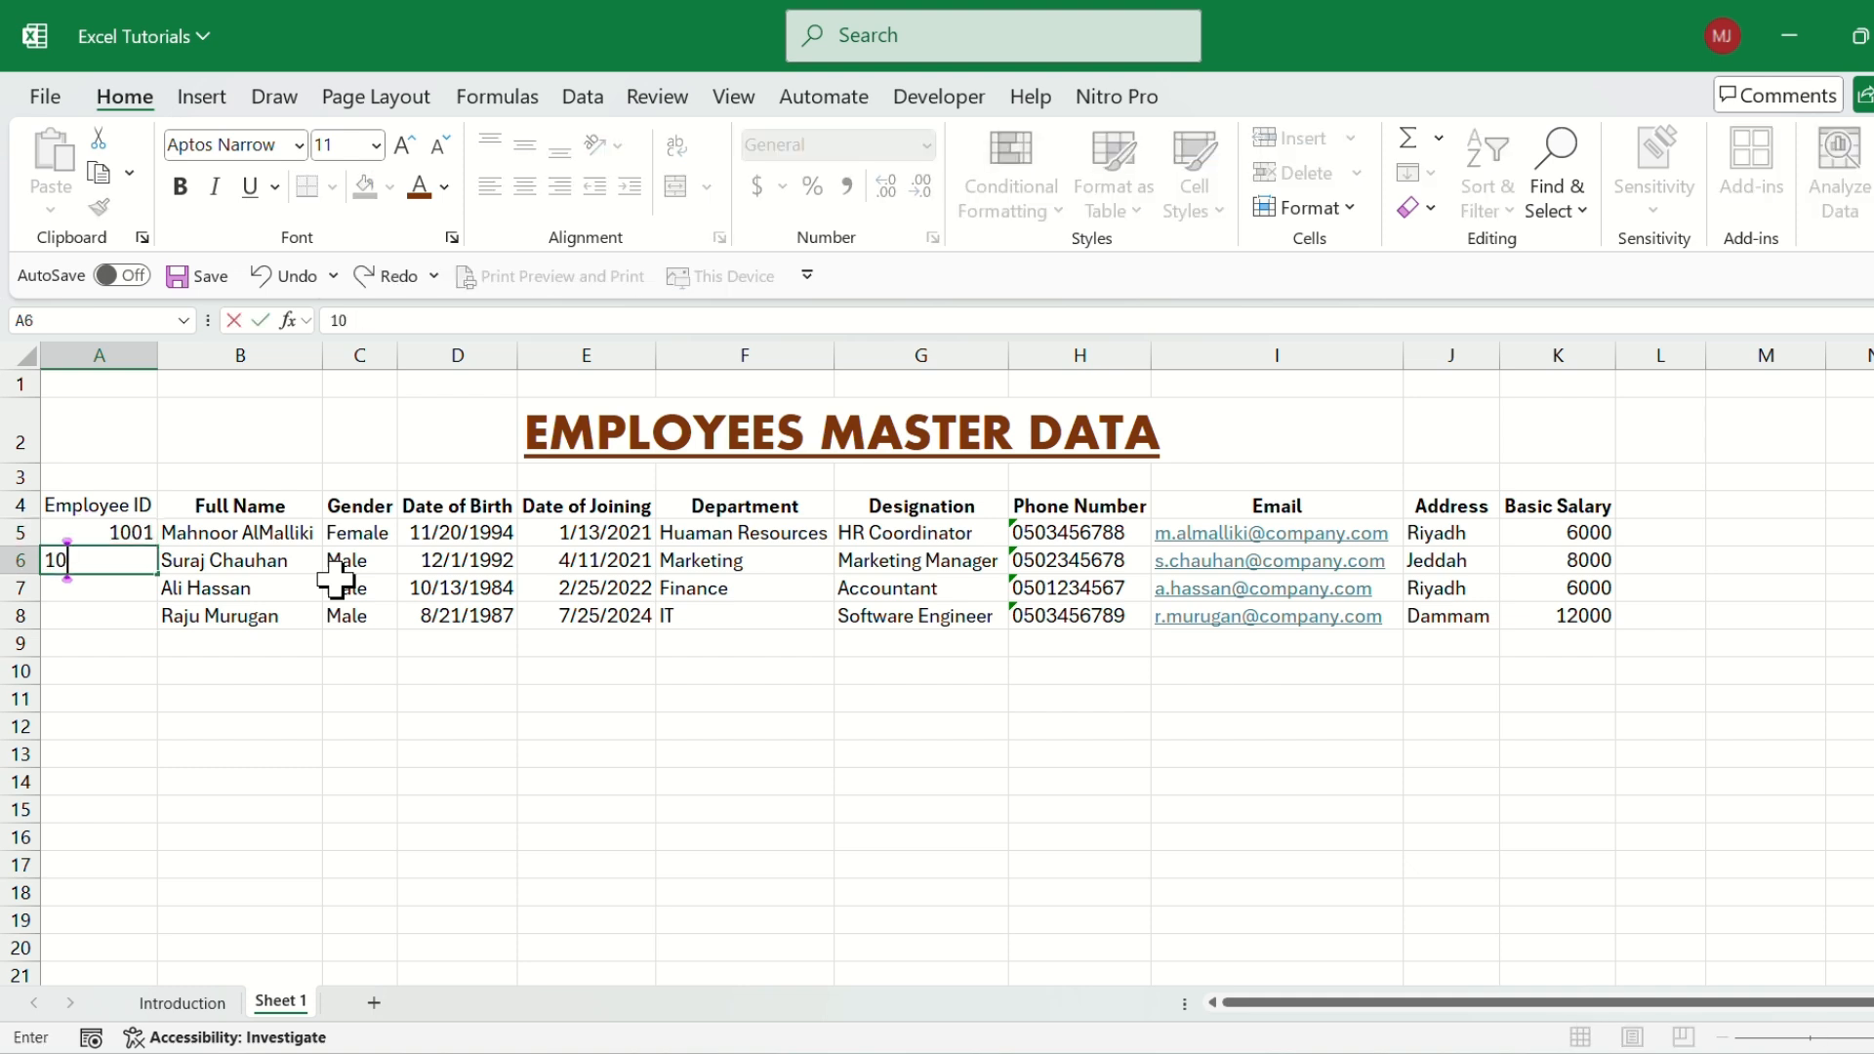
{"action": "type", "text": "02"}
{"action": "key", "text": "Return"}
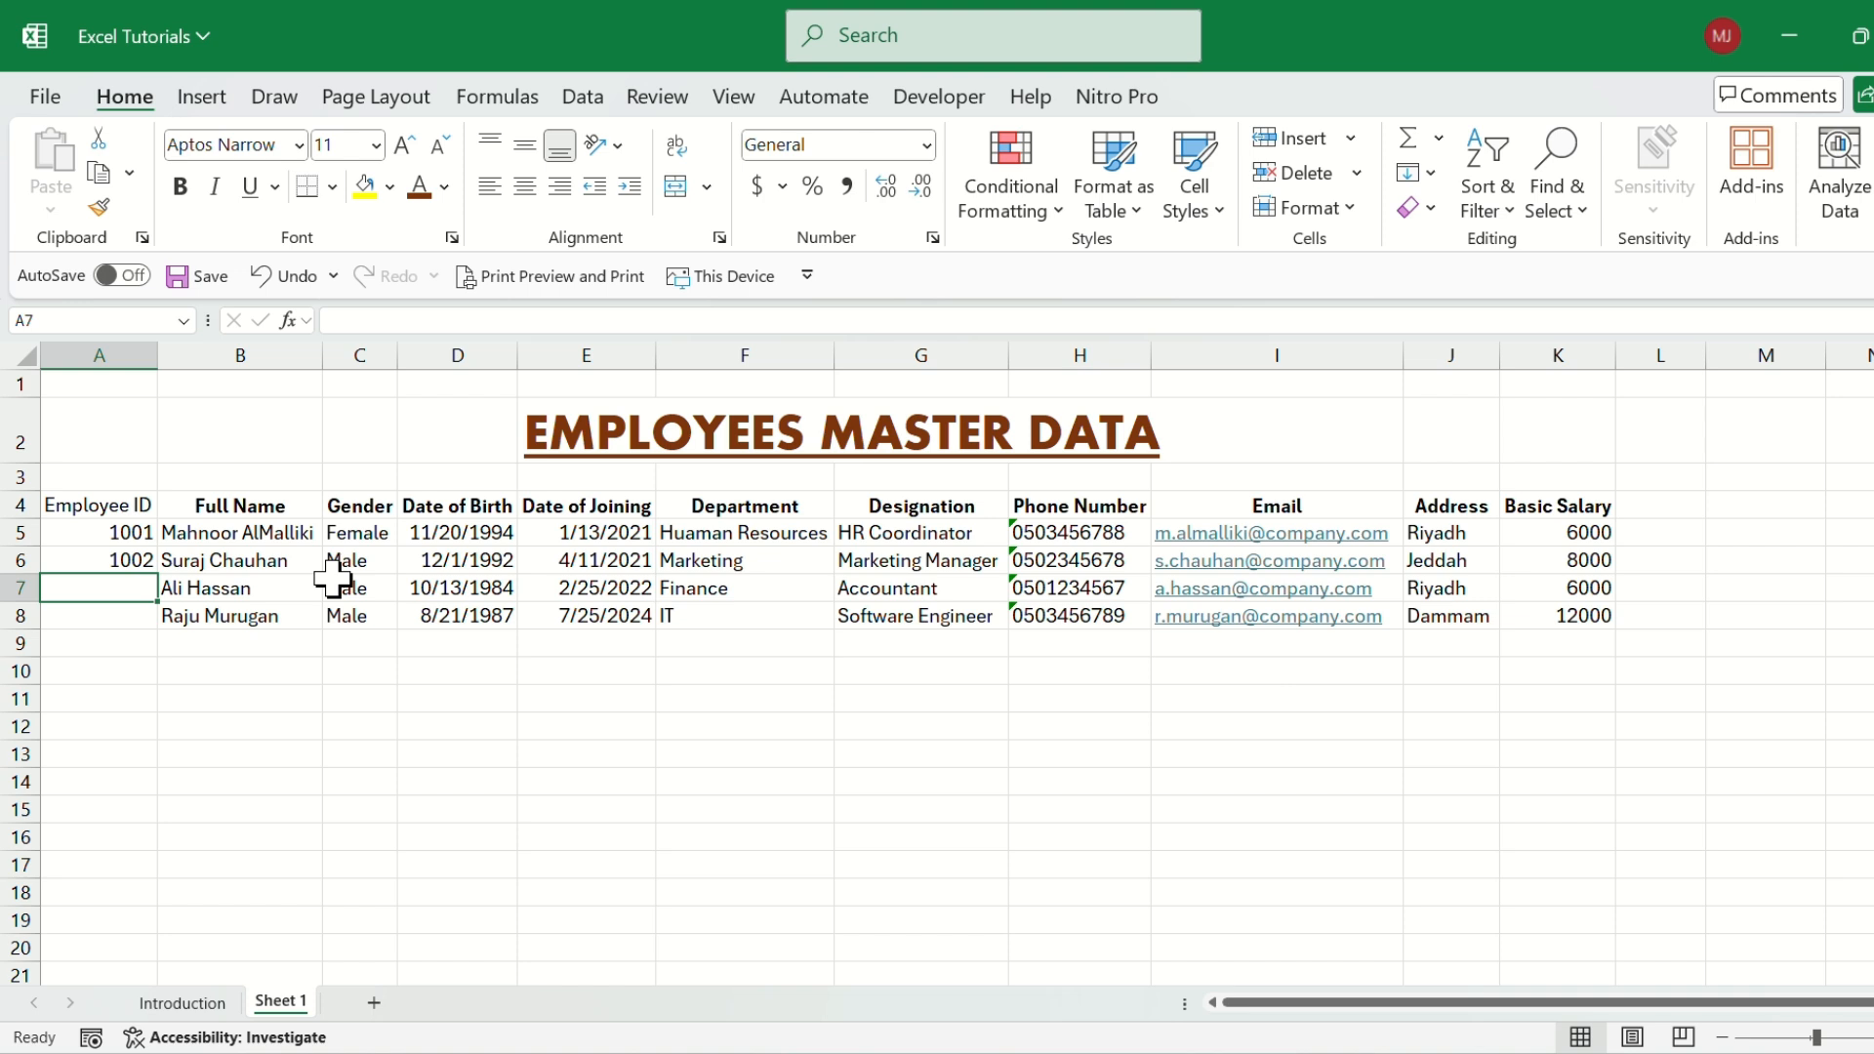
{"action": "left_click_drag", "start_coordinate": [125, 531], "coordinate": [118, 555]}
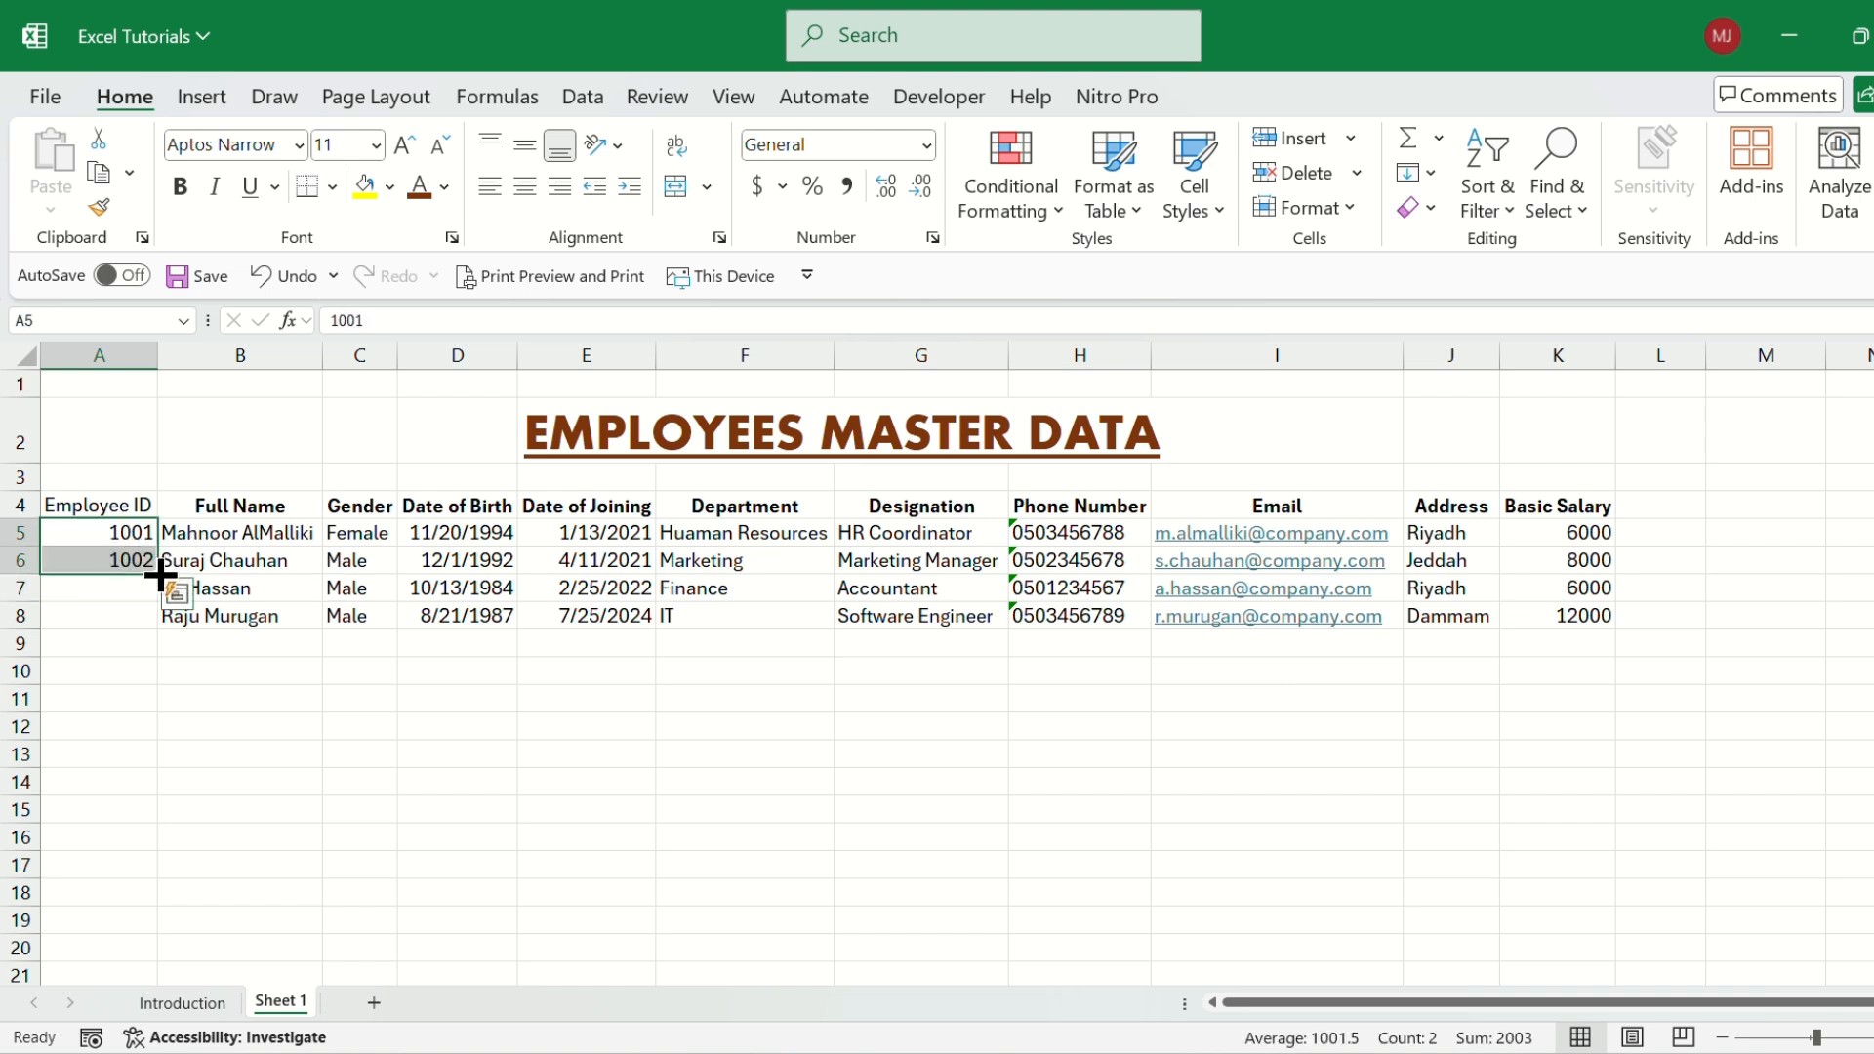
{"action": "left_click_drag", "start_coordinate": [159, 574], "coordinate": [168, 966]}
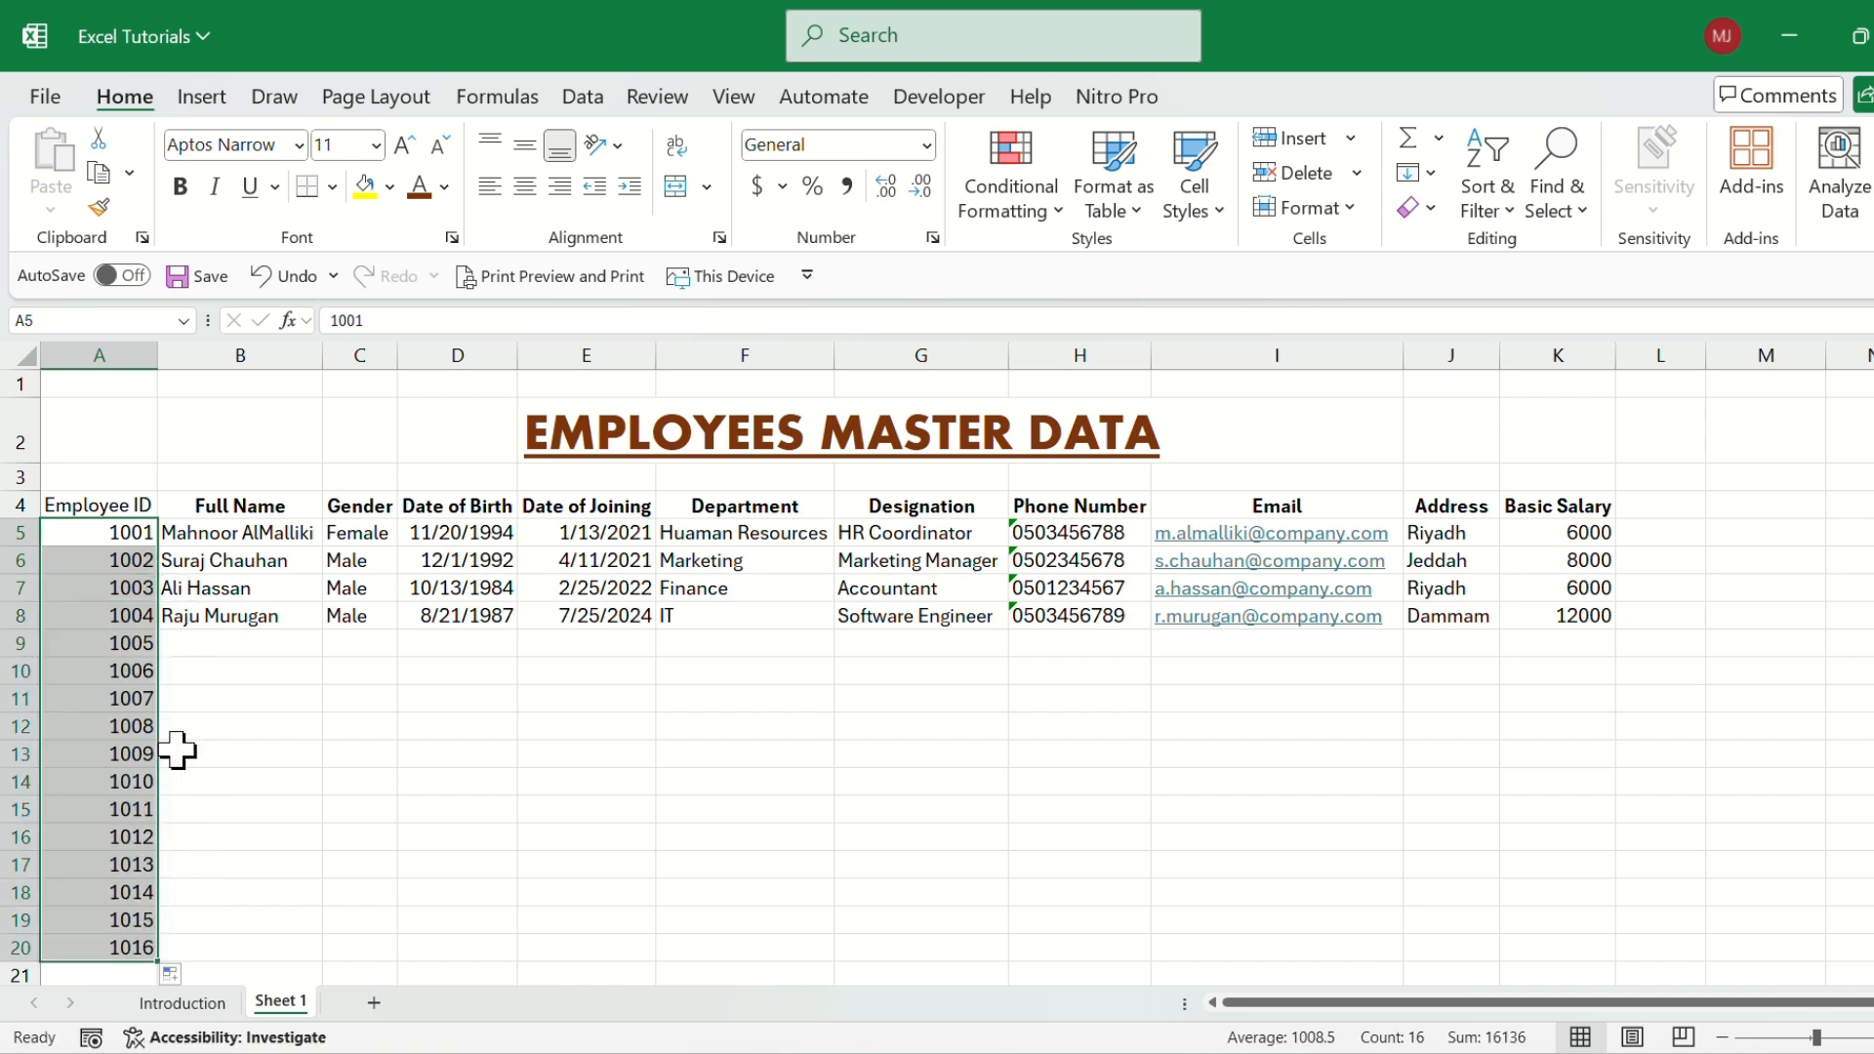
Compare the filled Employee ID series in column A with the Full Name entries in column B.
{"action": "left_click", "coordinate": [123, 588]}
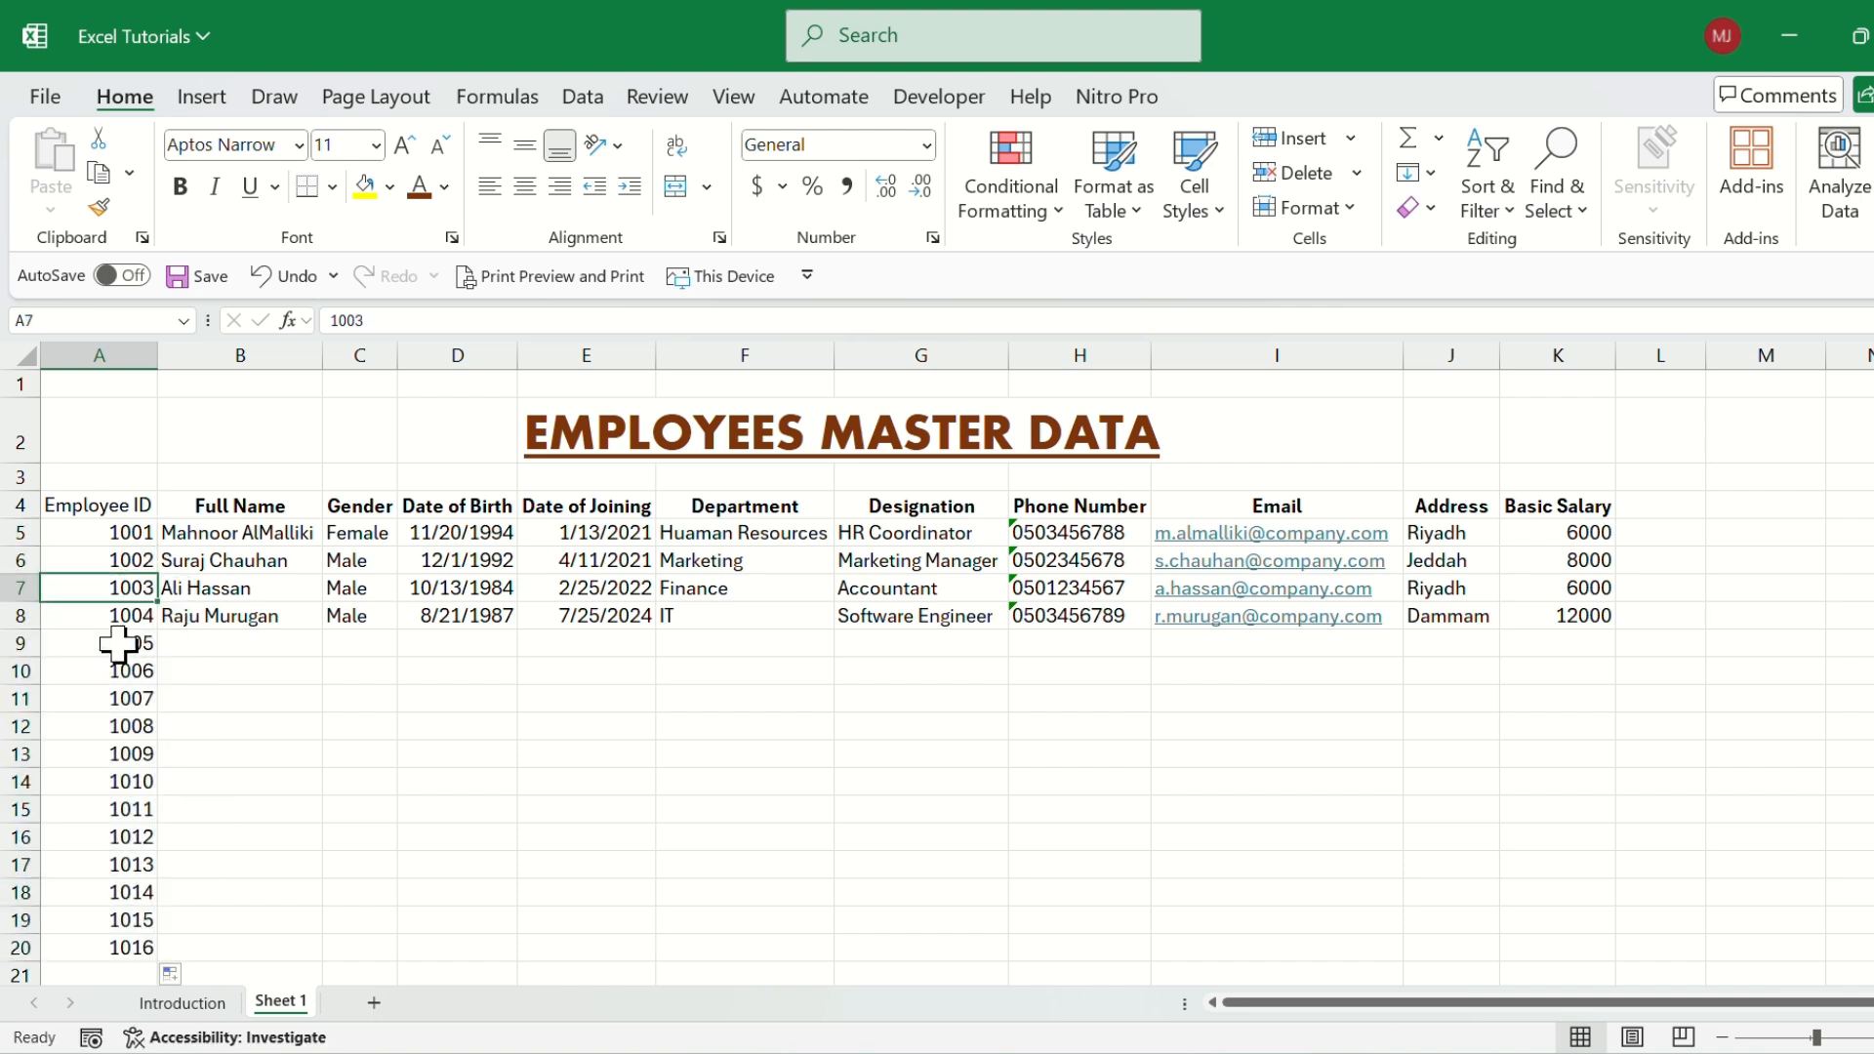
{"action": "left_click", "coordinate": [118, 621]}
{"action": "left_click", "coordinate": [126, 672]}
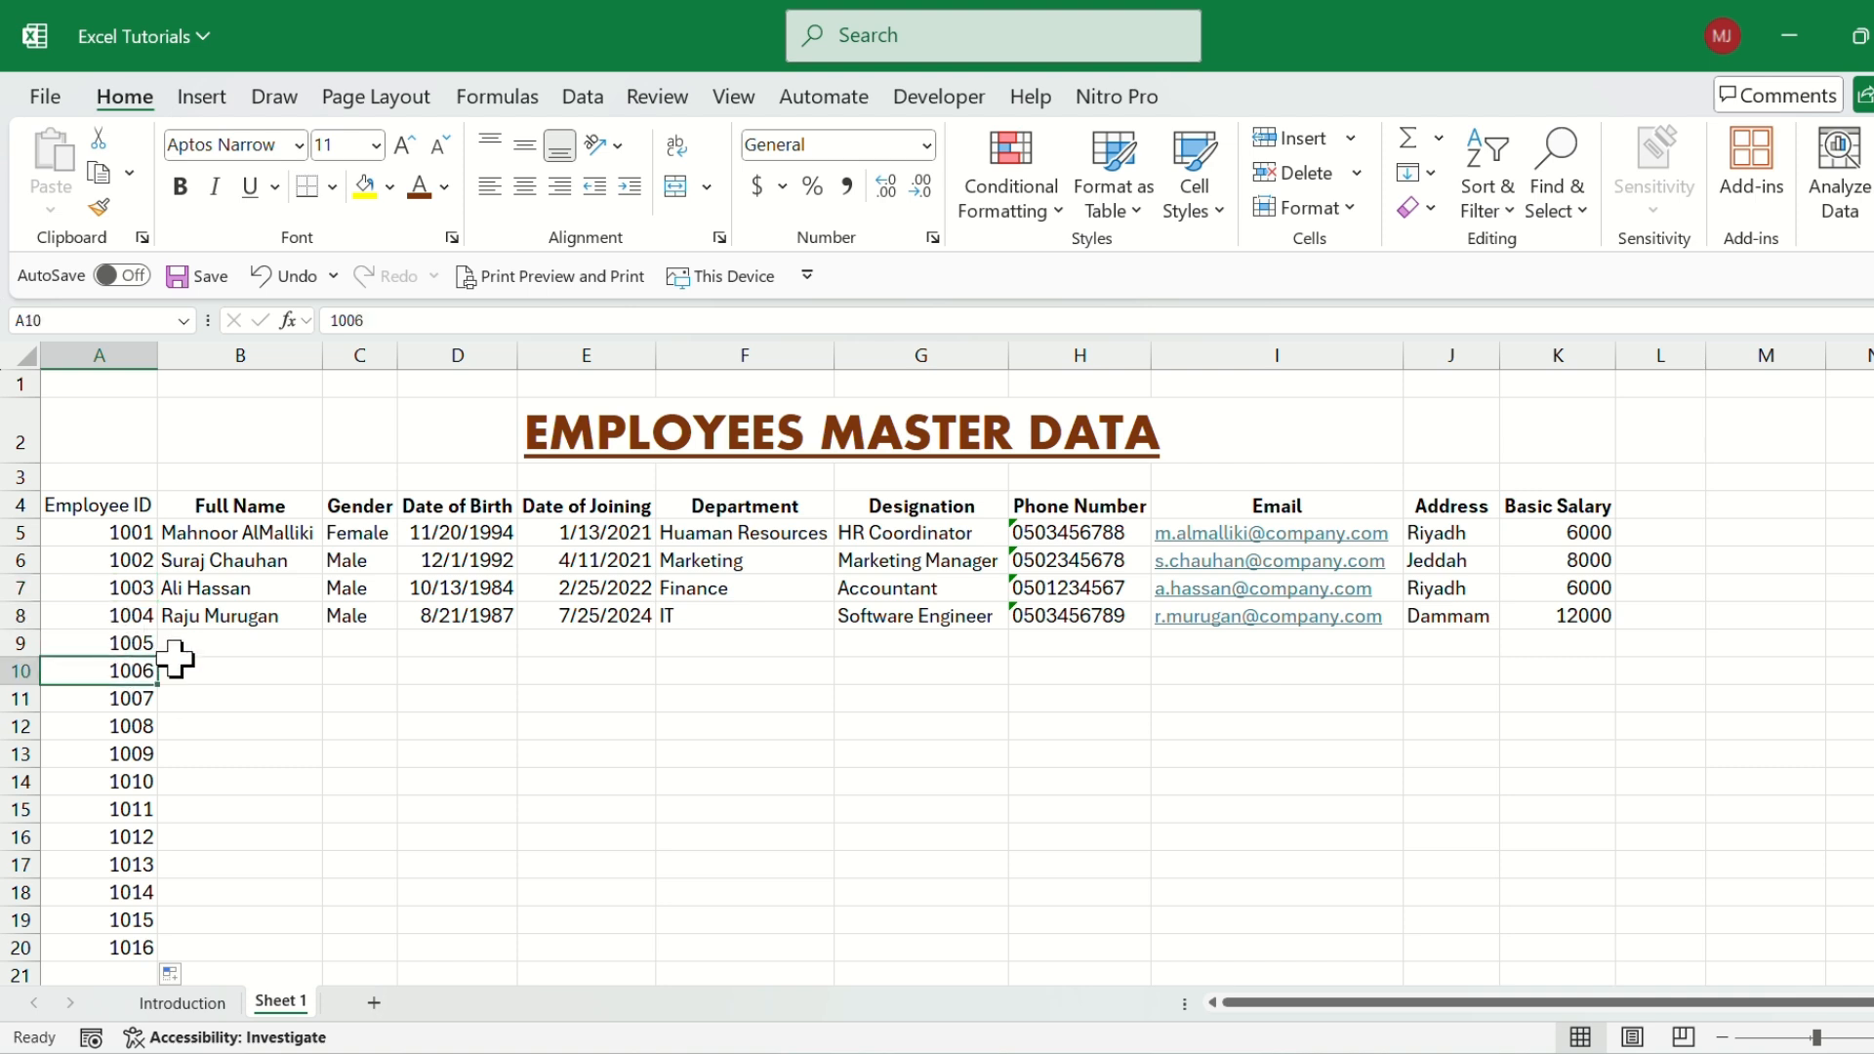
{"action": "left_click", "coordinate": [135, 725]}
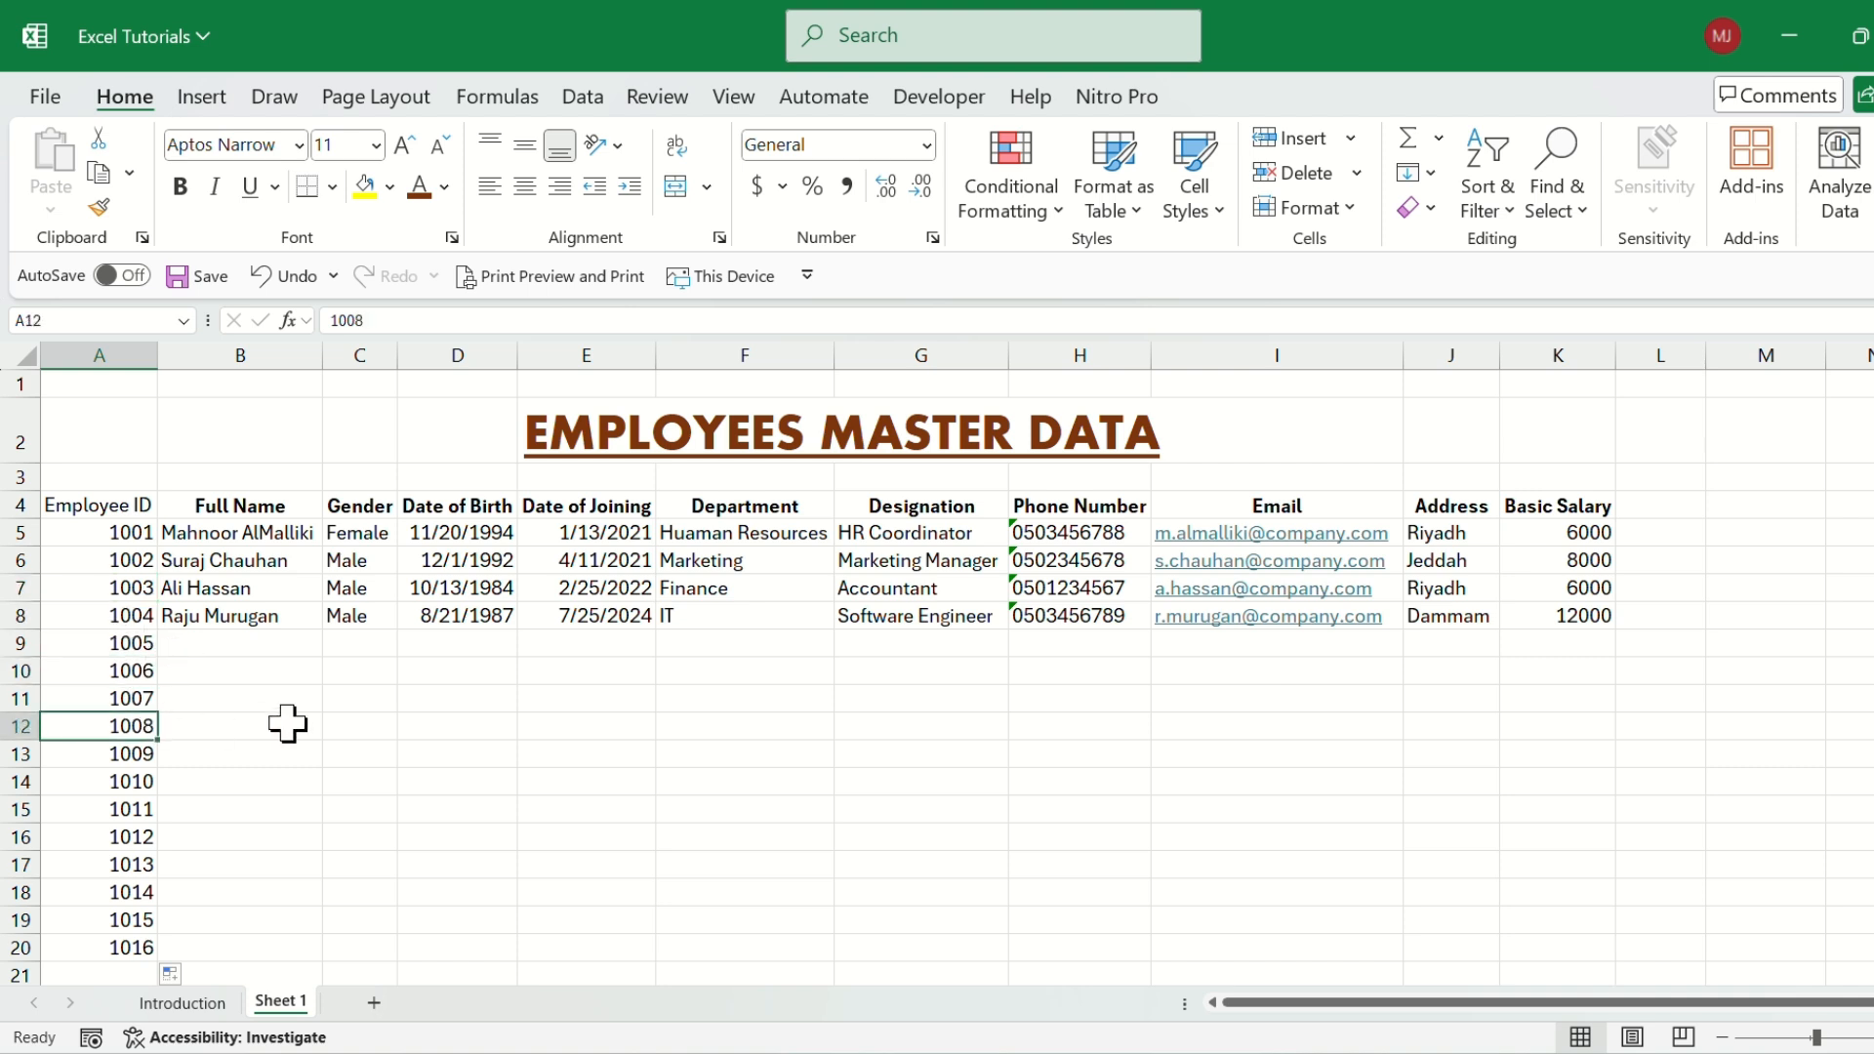
{"action": "left_click", "coordinate": [187, 555]}
{"action": "left_click", "coordinate": [126, 532]}
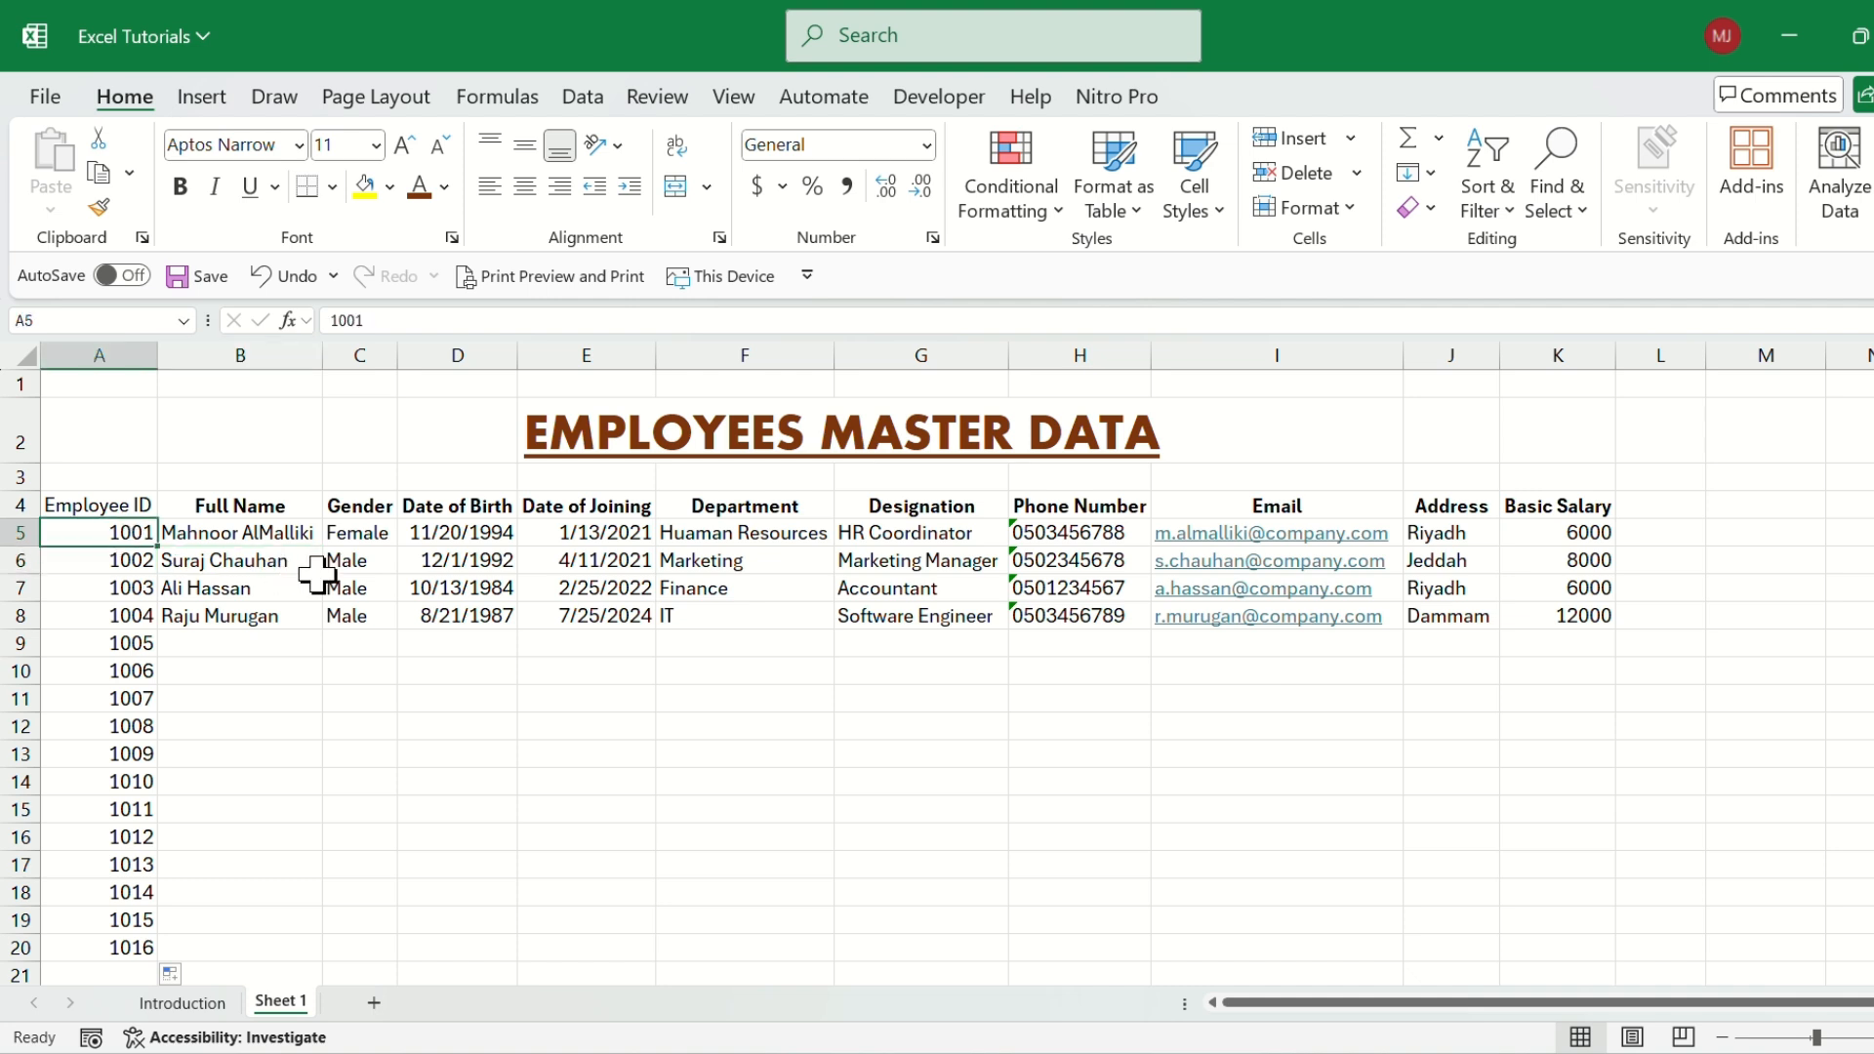
{"action": "left_click", "coordinate": [139, 588]}
{"action": "left_click", "coordinate": [120, 532]}
{"action": "left_click", "coordinate": [217, 586]}
{"action": "left_click", "coordinate": [229, 643]}
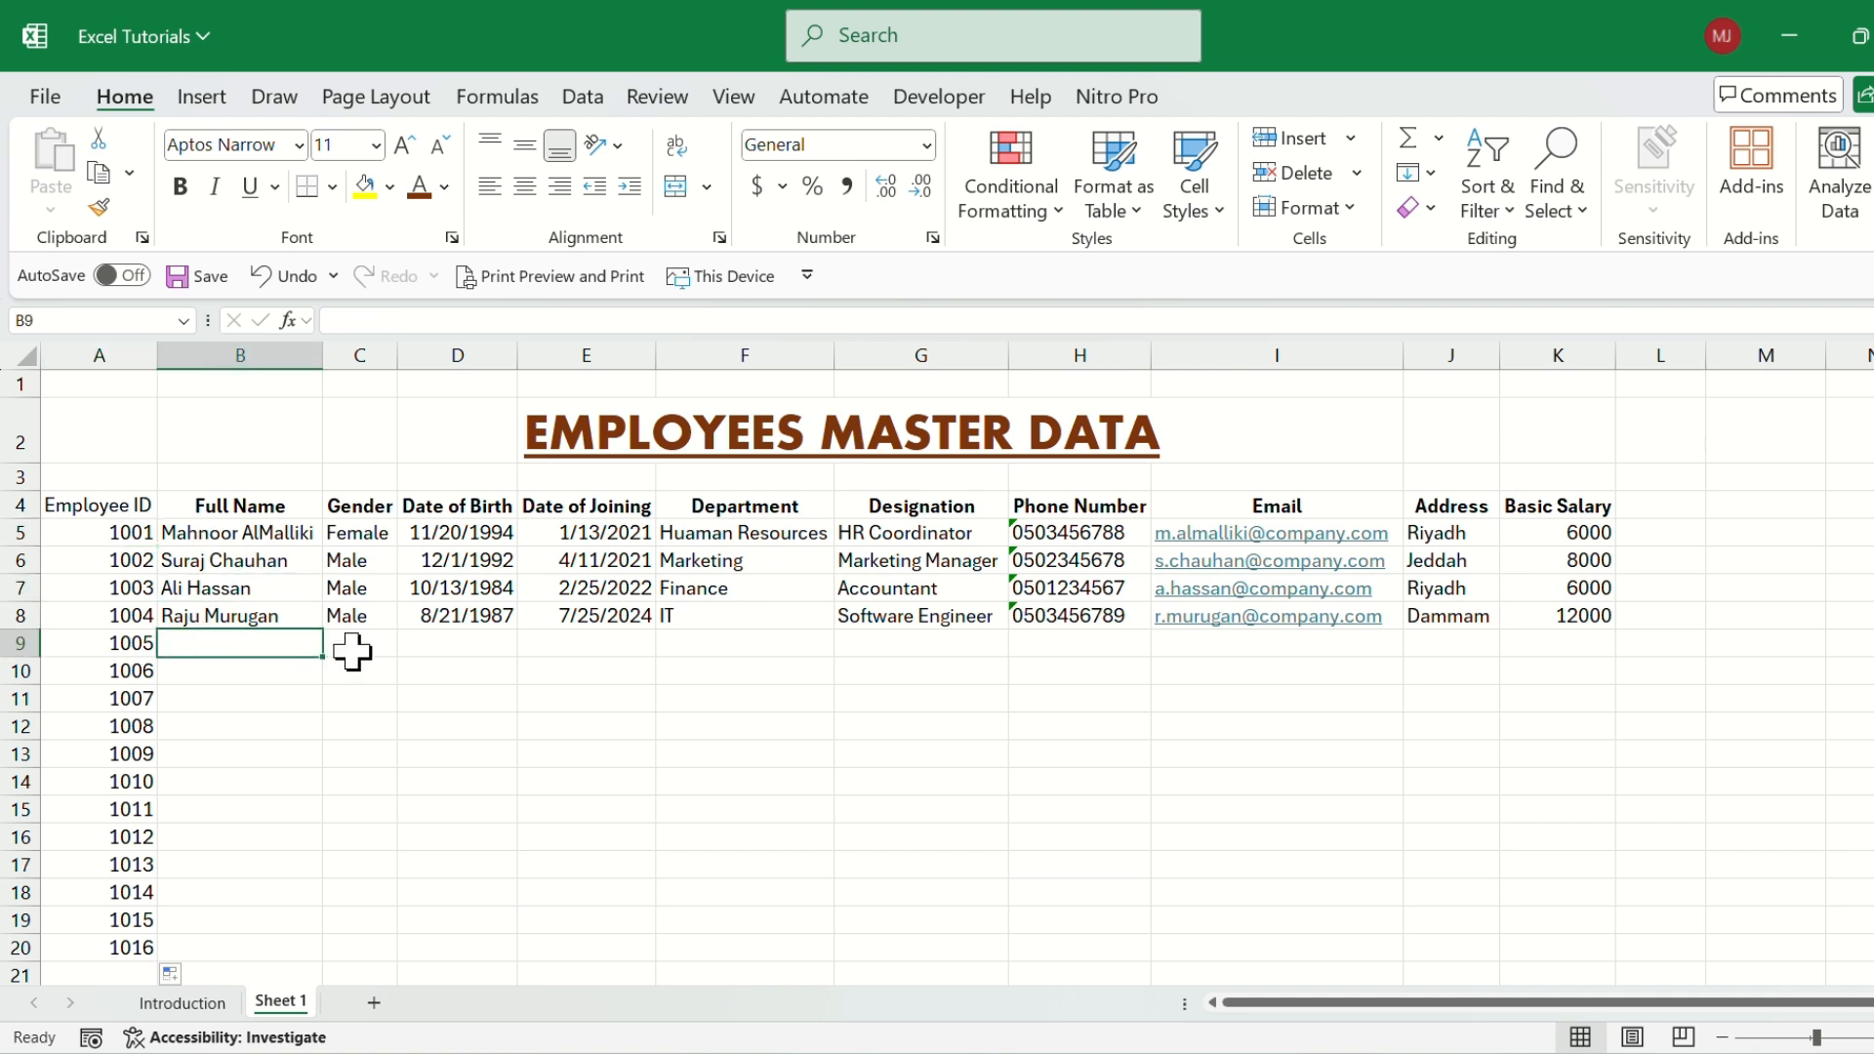
{"action": "left_click", "coordinate": [236, 615]}
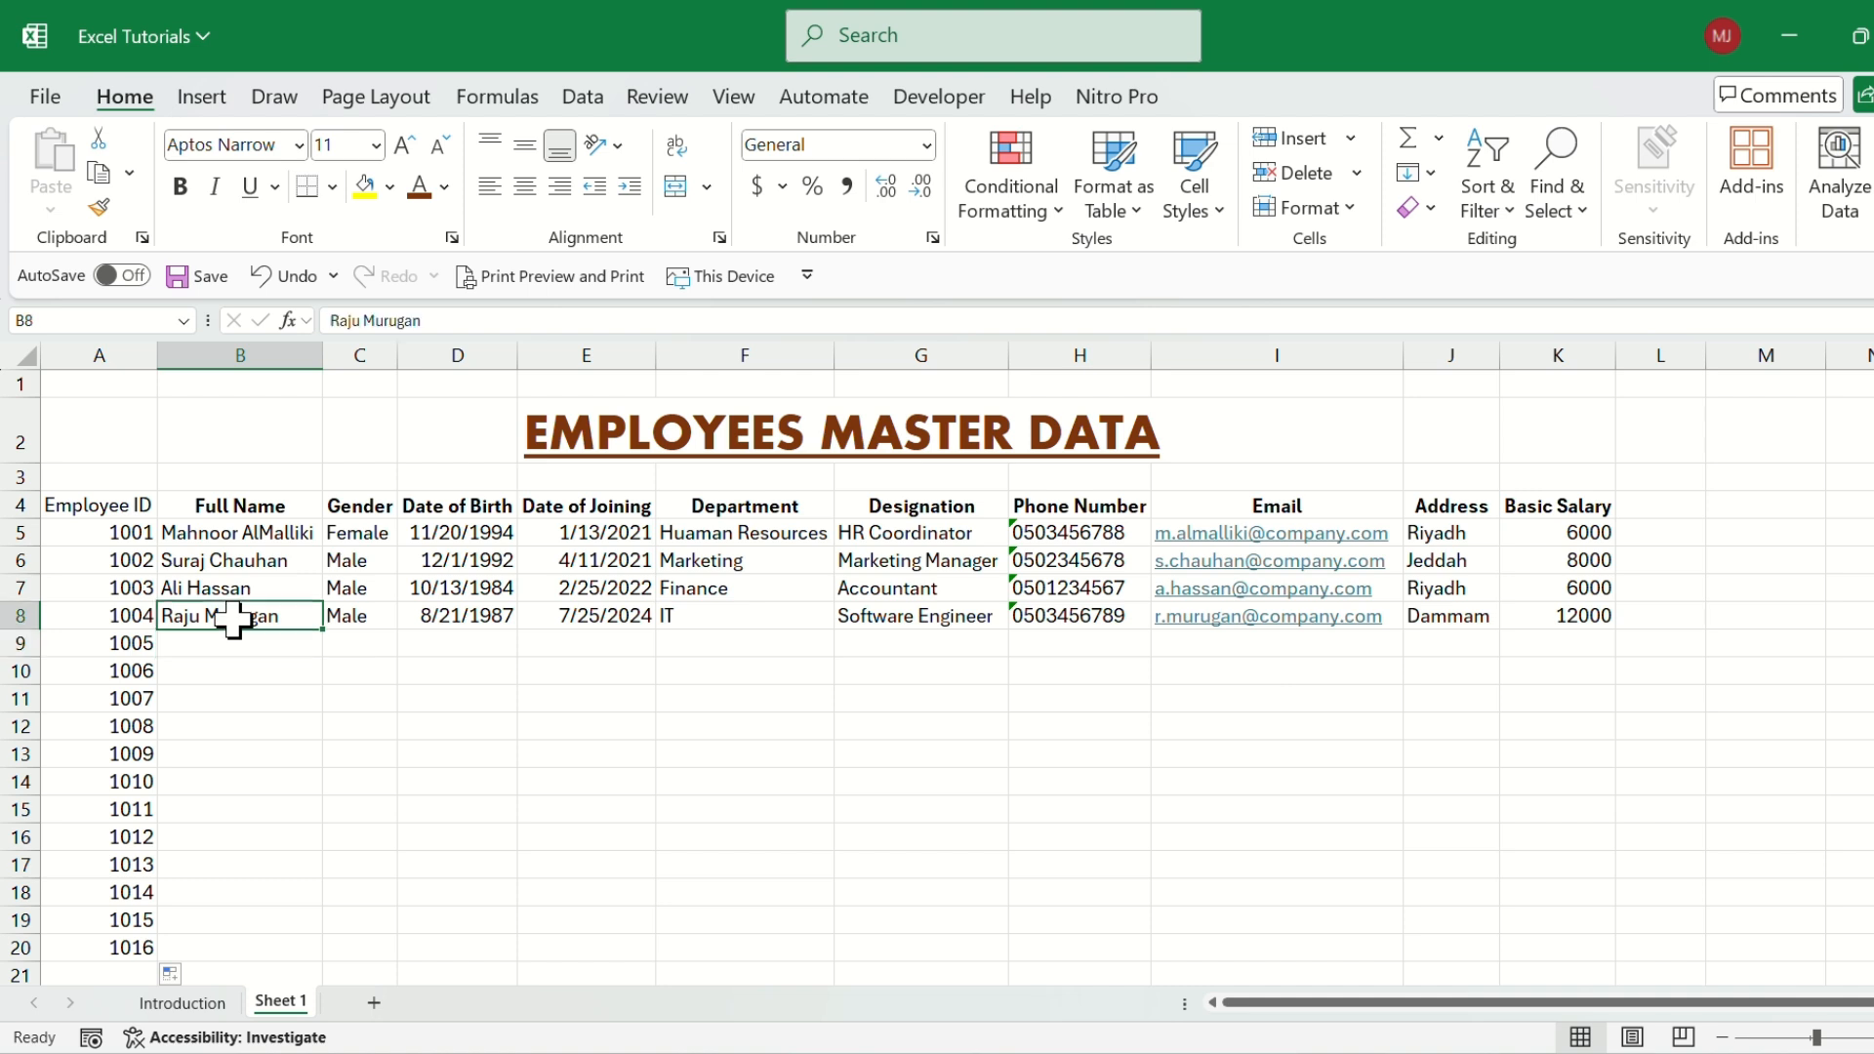
{"action": "left_click", "coordinate": [195, 648]}
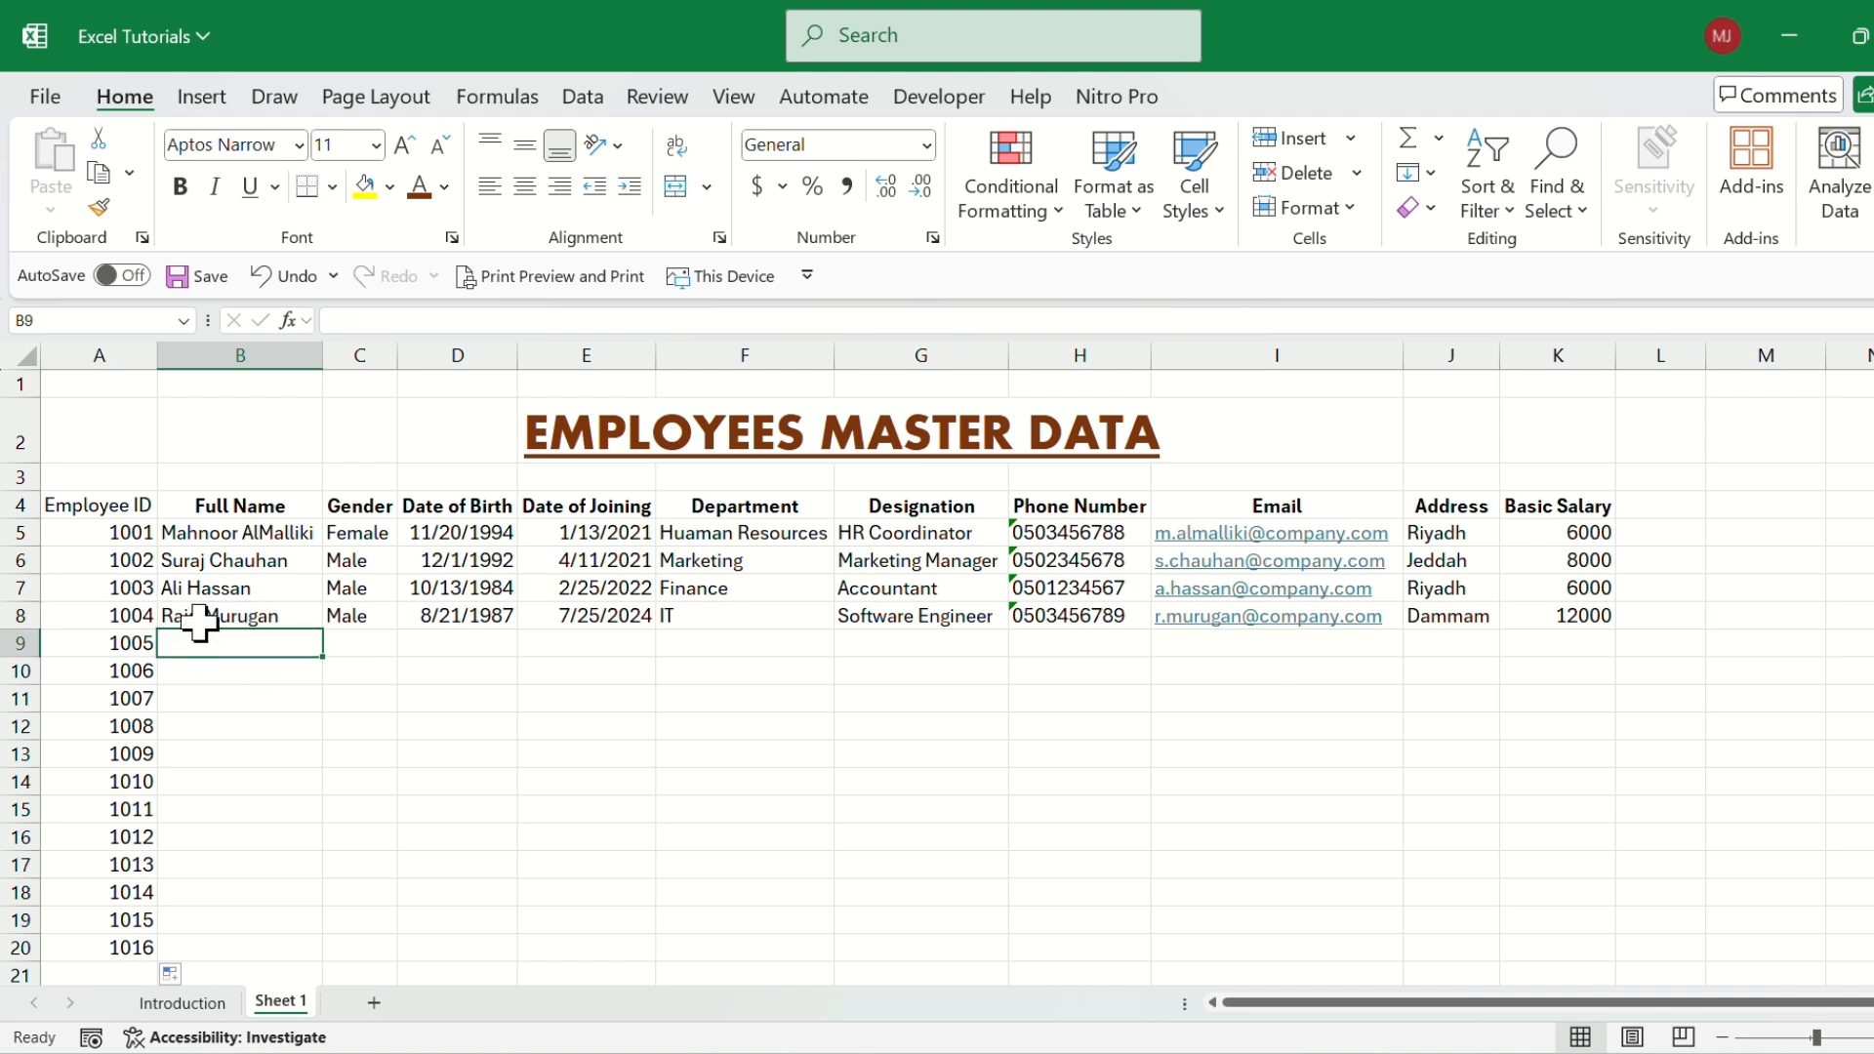
{"action": "left_click", "coordinate": [199, 614]}
{"action": "left_click_drag", "start_coordinate": [195, 535], "coordinate": [176, 615]}
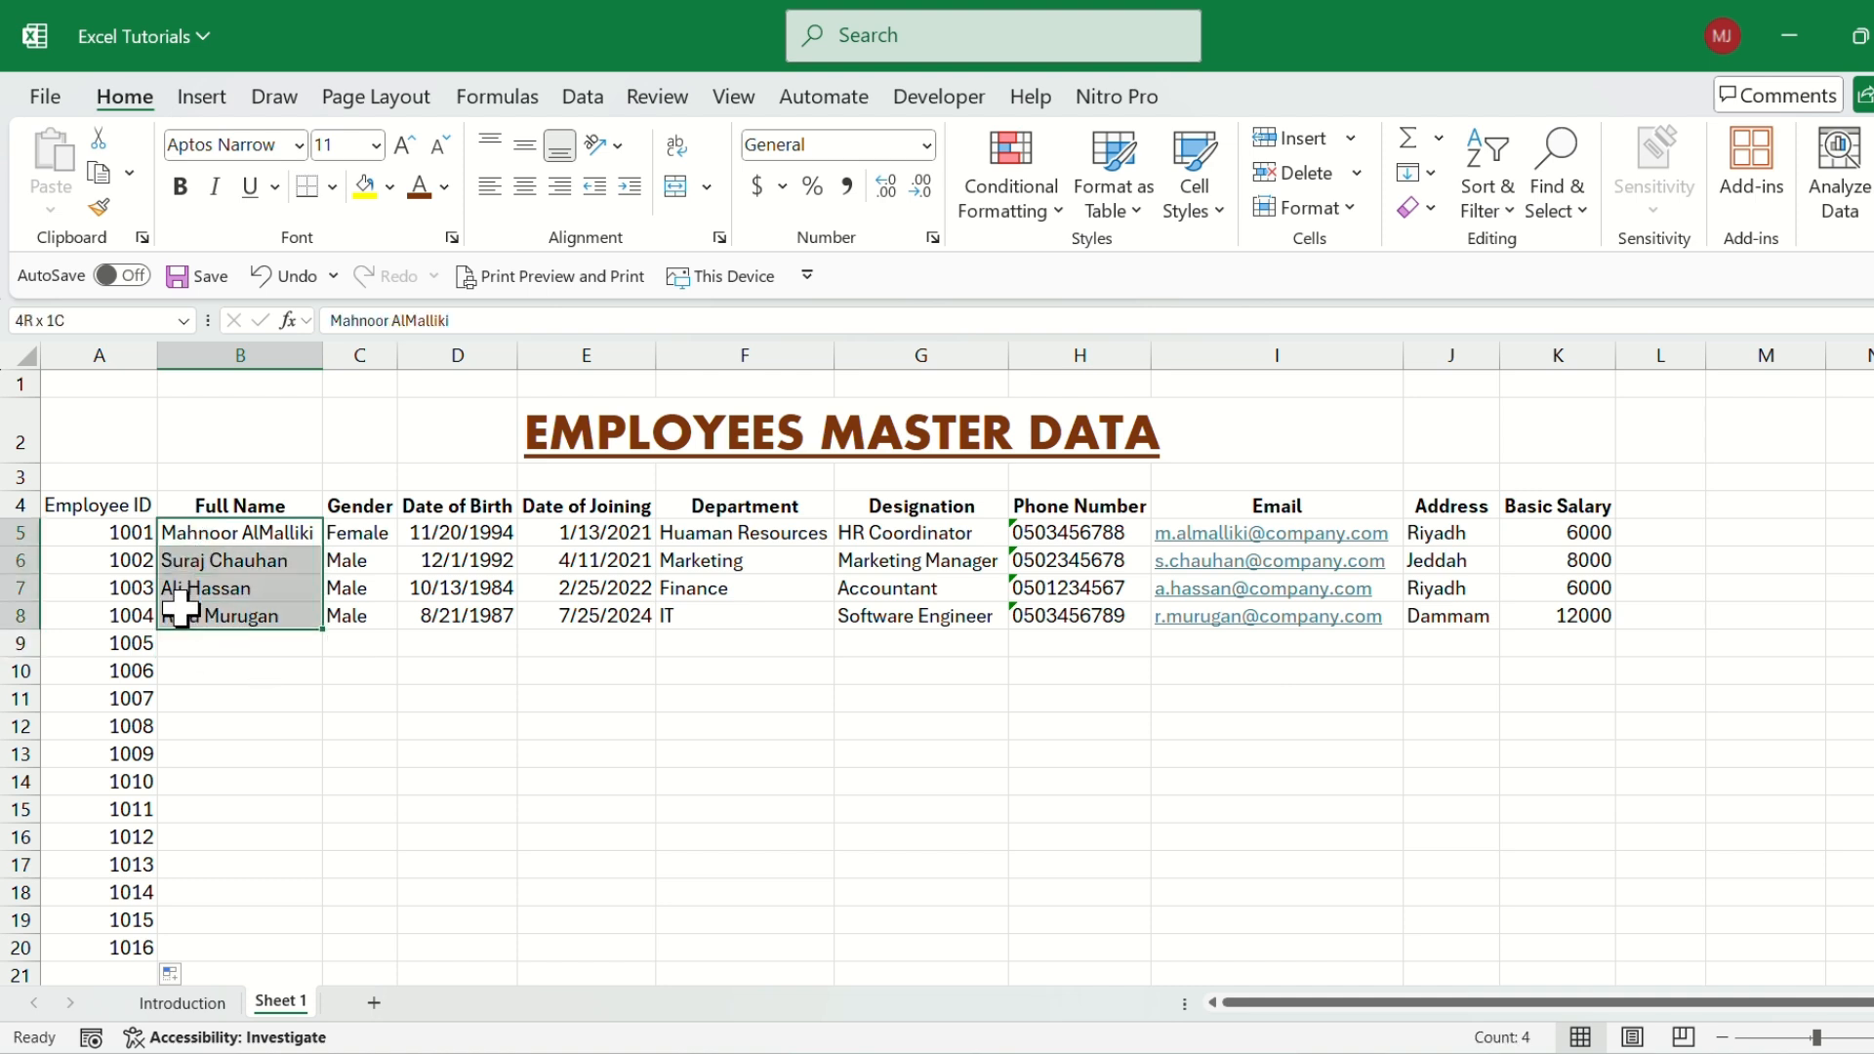
{"action": "left_click_drag", "start_coordinate": [117, 536], "coordinate": [119, 619]}
{"action": "left_click", "coordinate": [119, 620]}
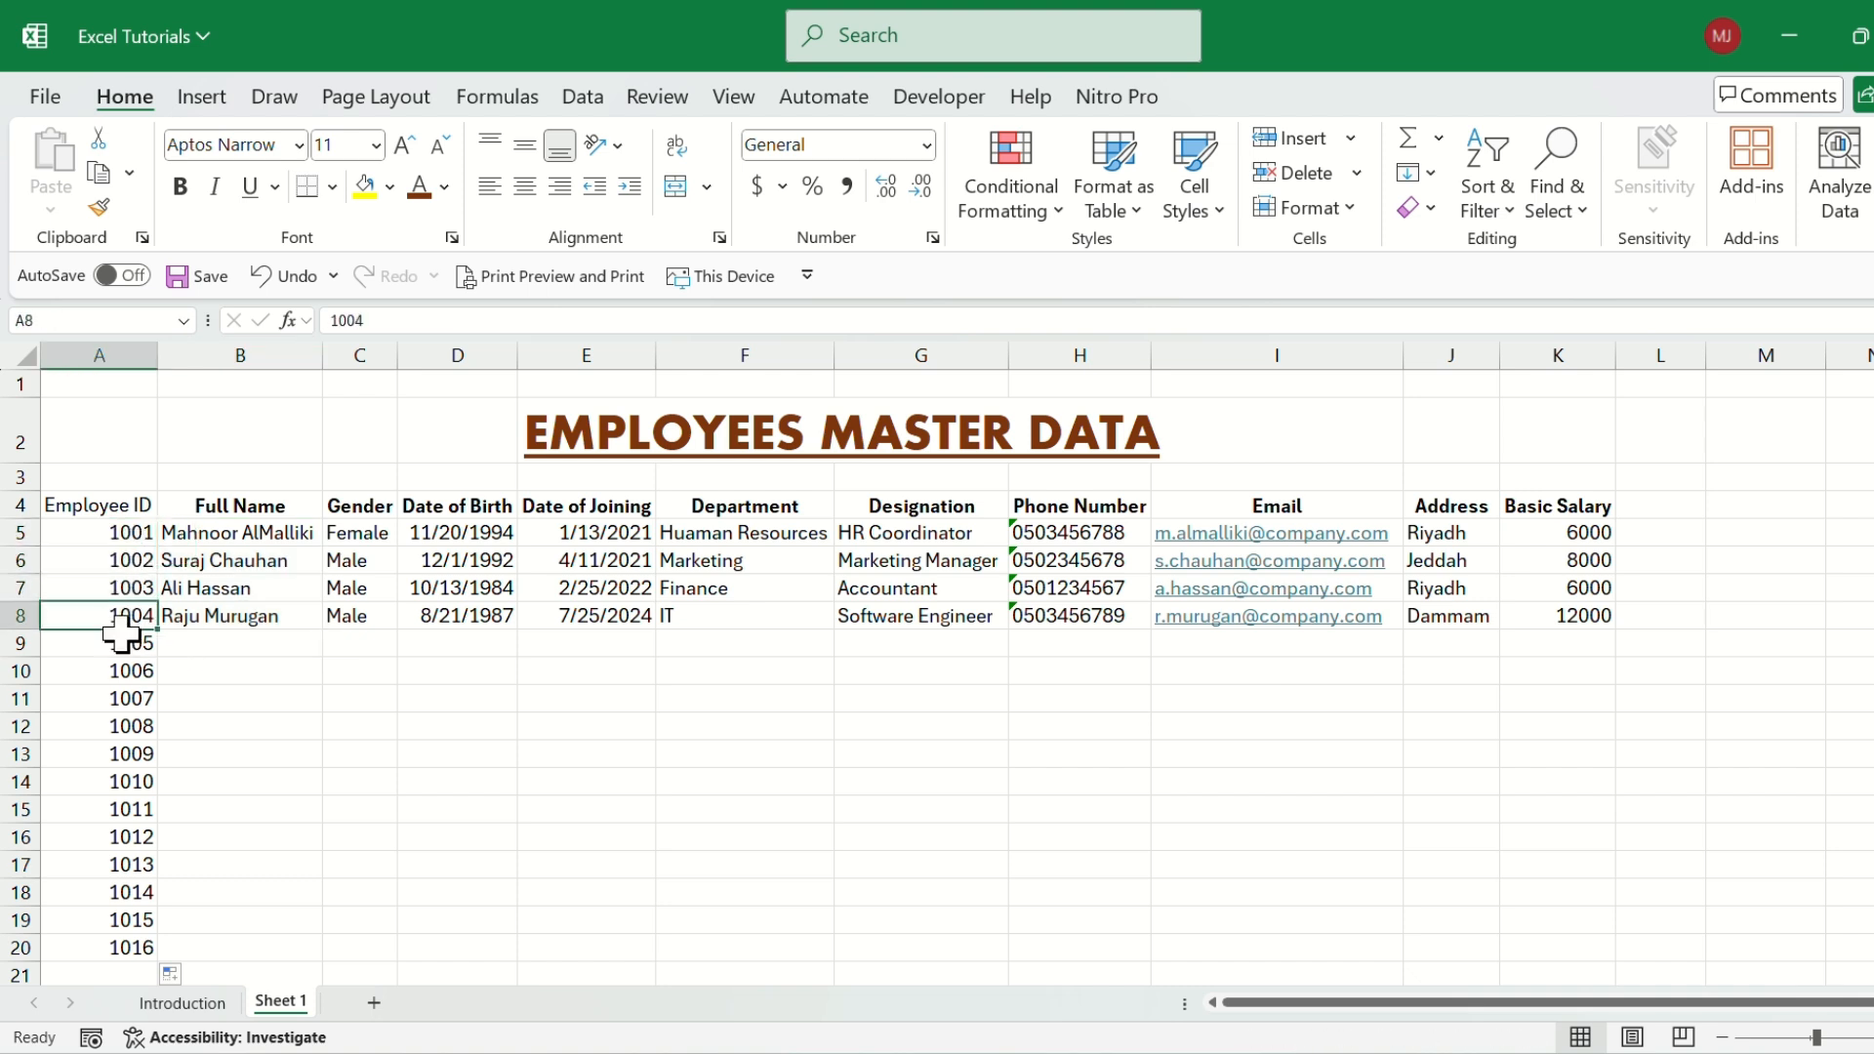
Enter 1005 in A9 as the next Employee ID.
{"action": "left_click", "coordinate": [117, 639]}
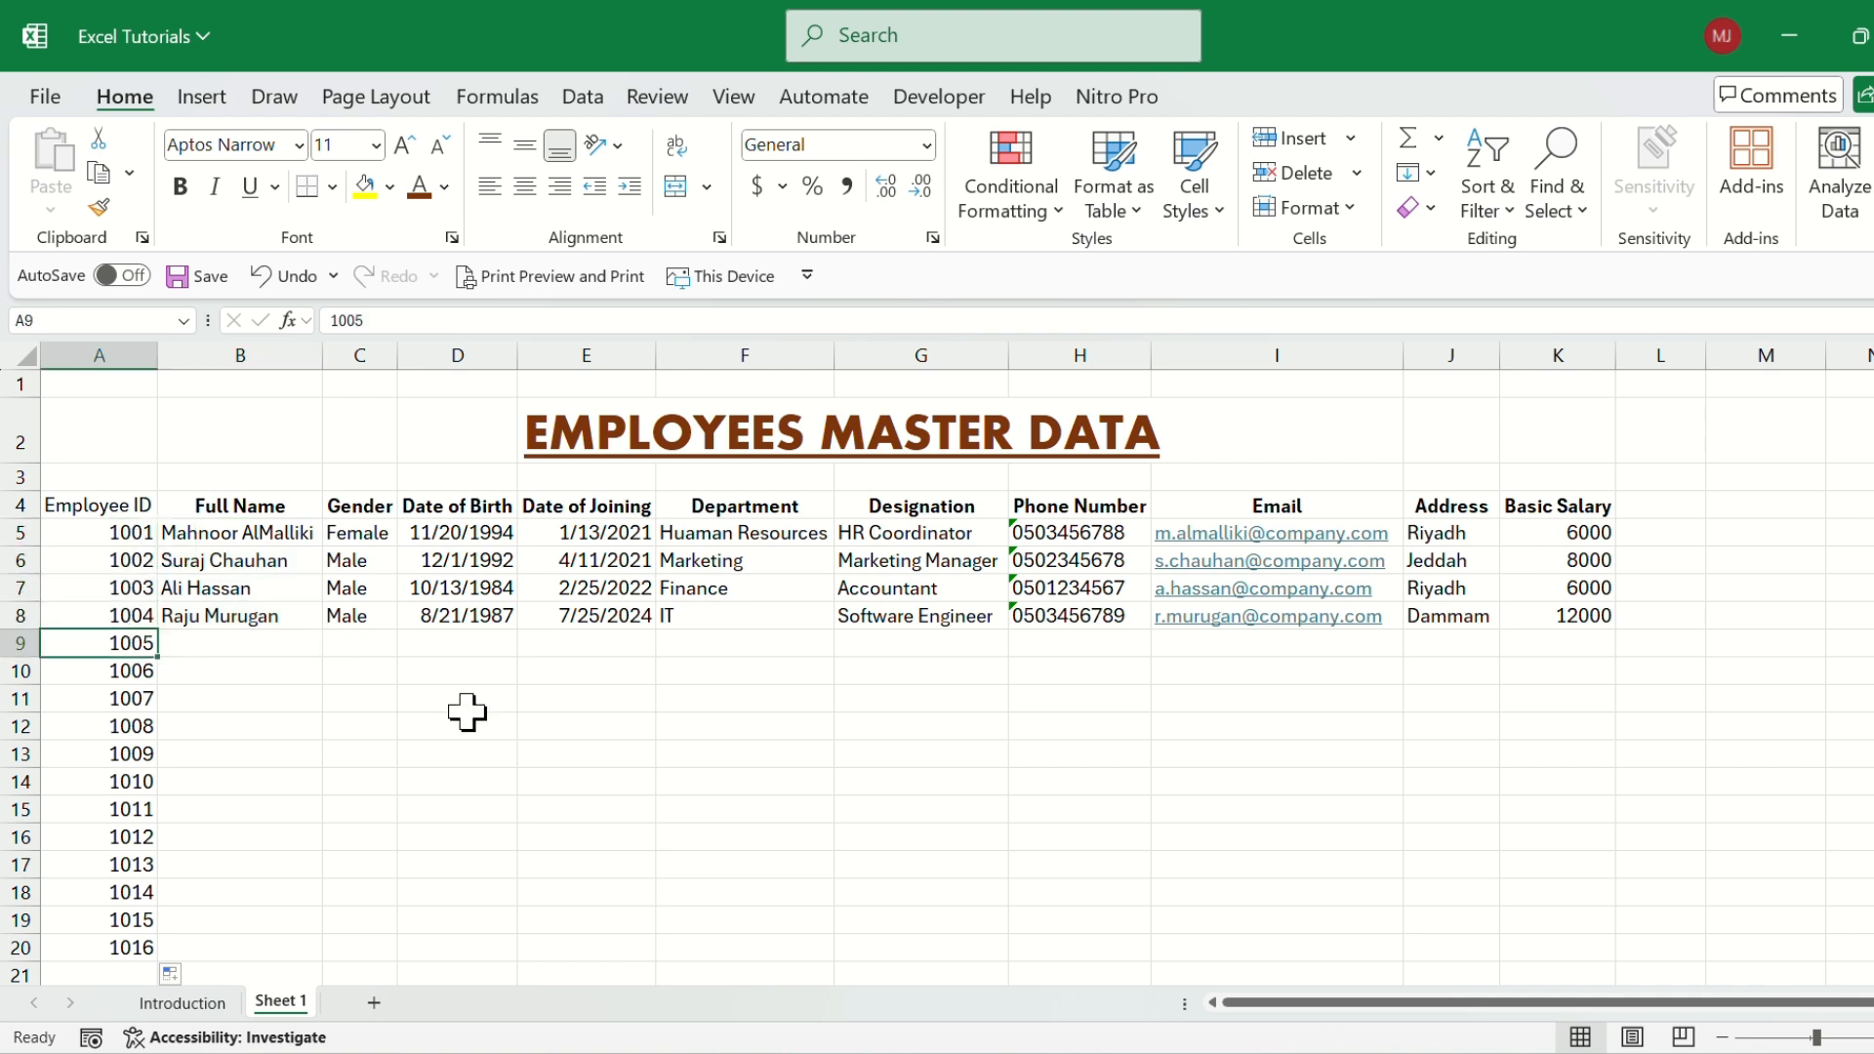
{"action": "type", "text": "1005"}
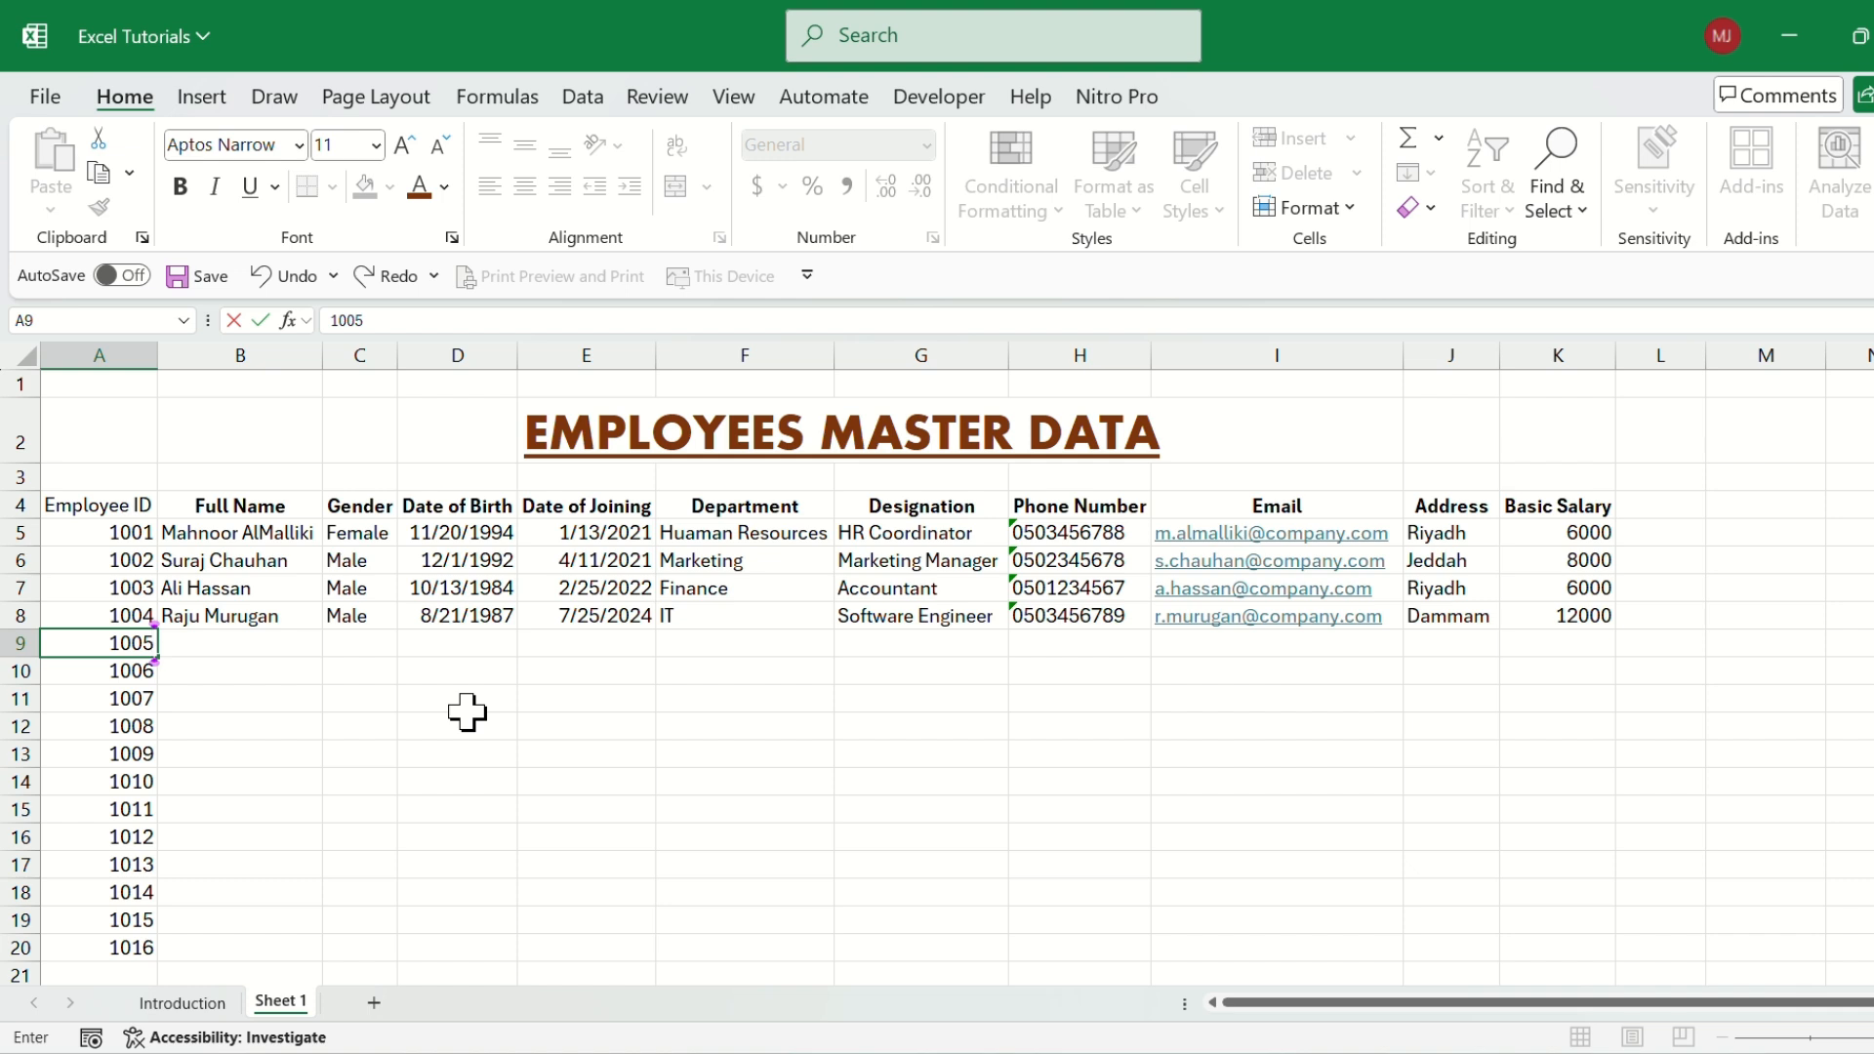
{"action": "key", "text": "Return"}
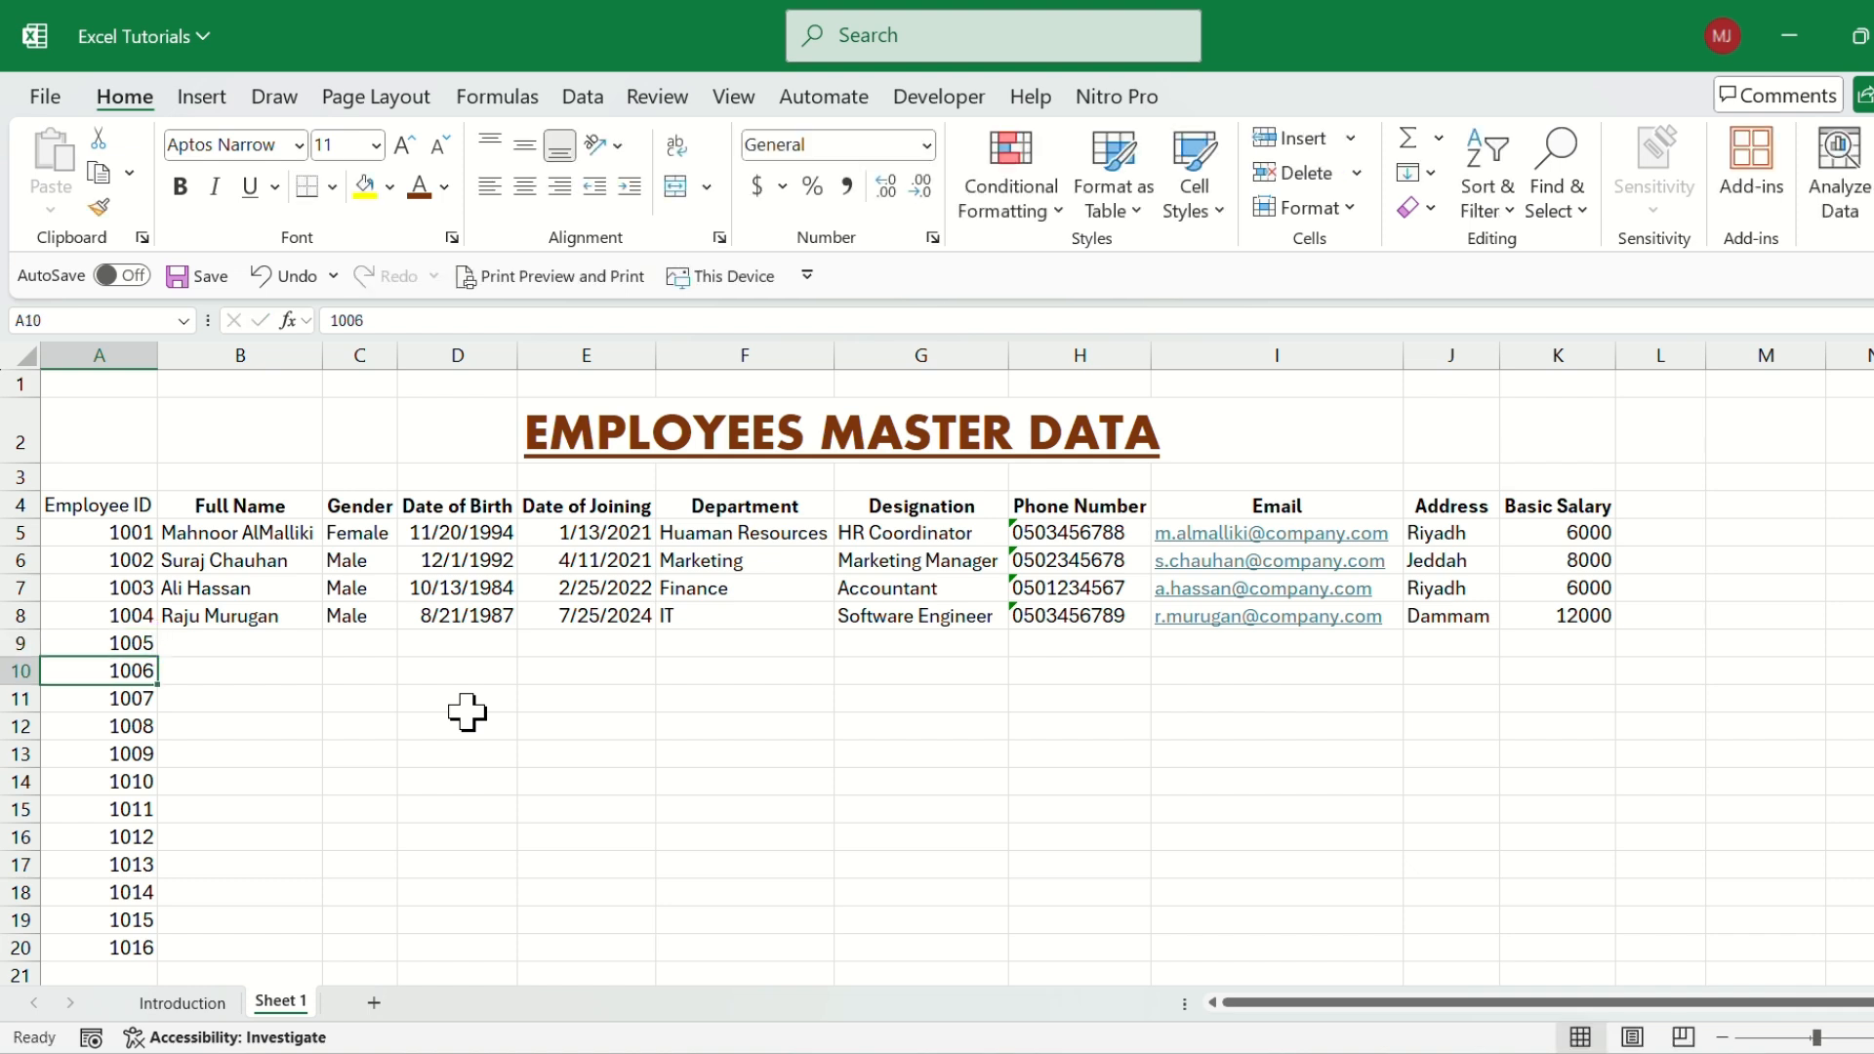
Enter the new employee's full name in B9 beside Employee ID 1005.
{"action": "key", "text": "Up"}
{"action": "key", "text": "Right"}
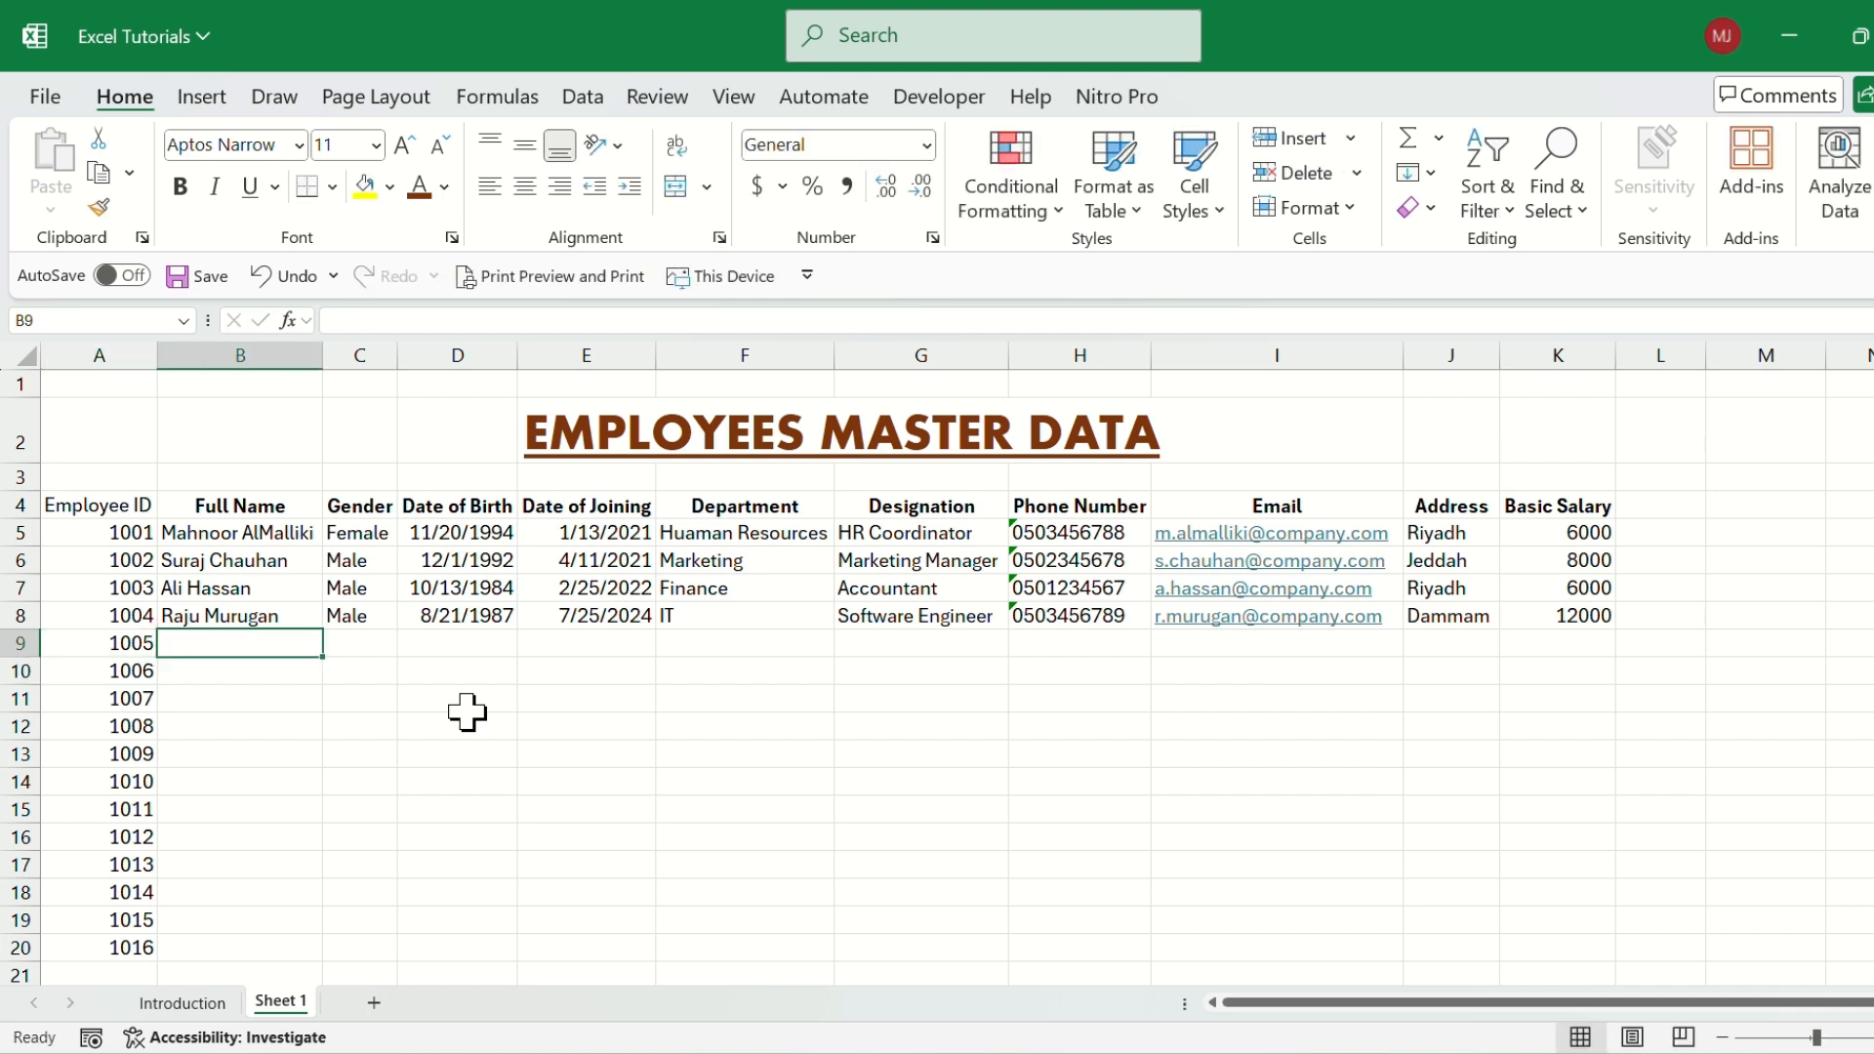
{"action": "type", "text": "MJ"}
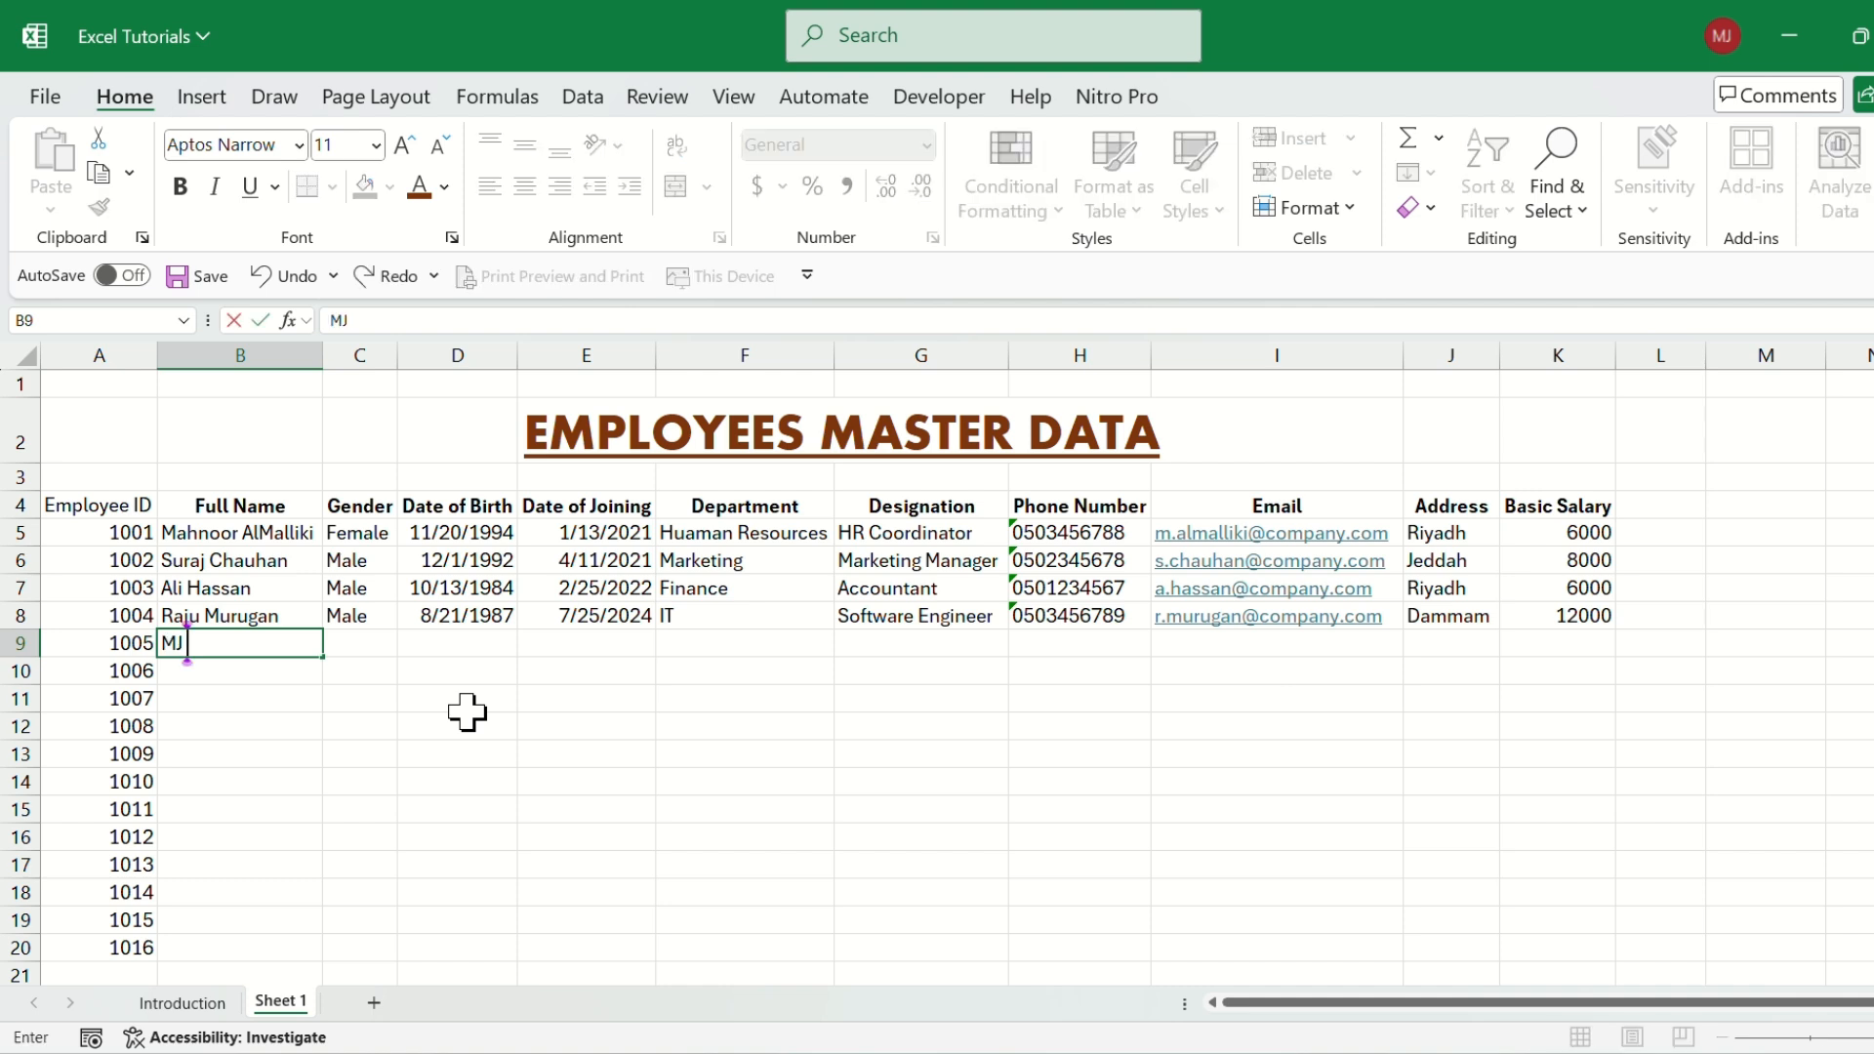
{"action": "type", "text": " aSH"}
{"action": "key", "text": "BackSpace"}
{"action": "key", "text": "BackSpace"}
{"action": "key", "text": "BackSpace"}
{"action": "key", "text": "BackSpace"}
{"action": "type", "text": "Ashi"}
{"action": "key", "text": "Return"}
{"action": "key", "text": "Up"}
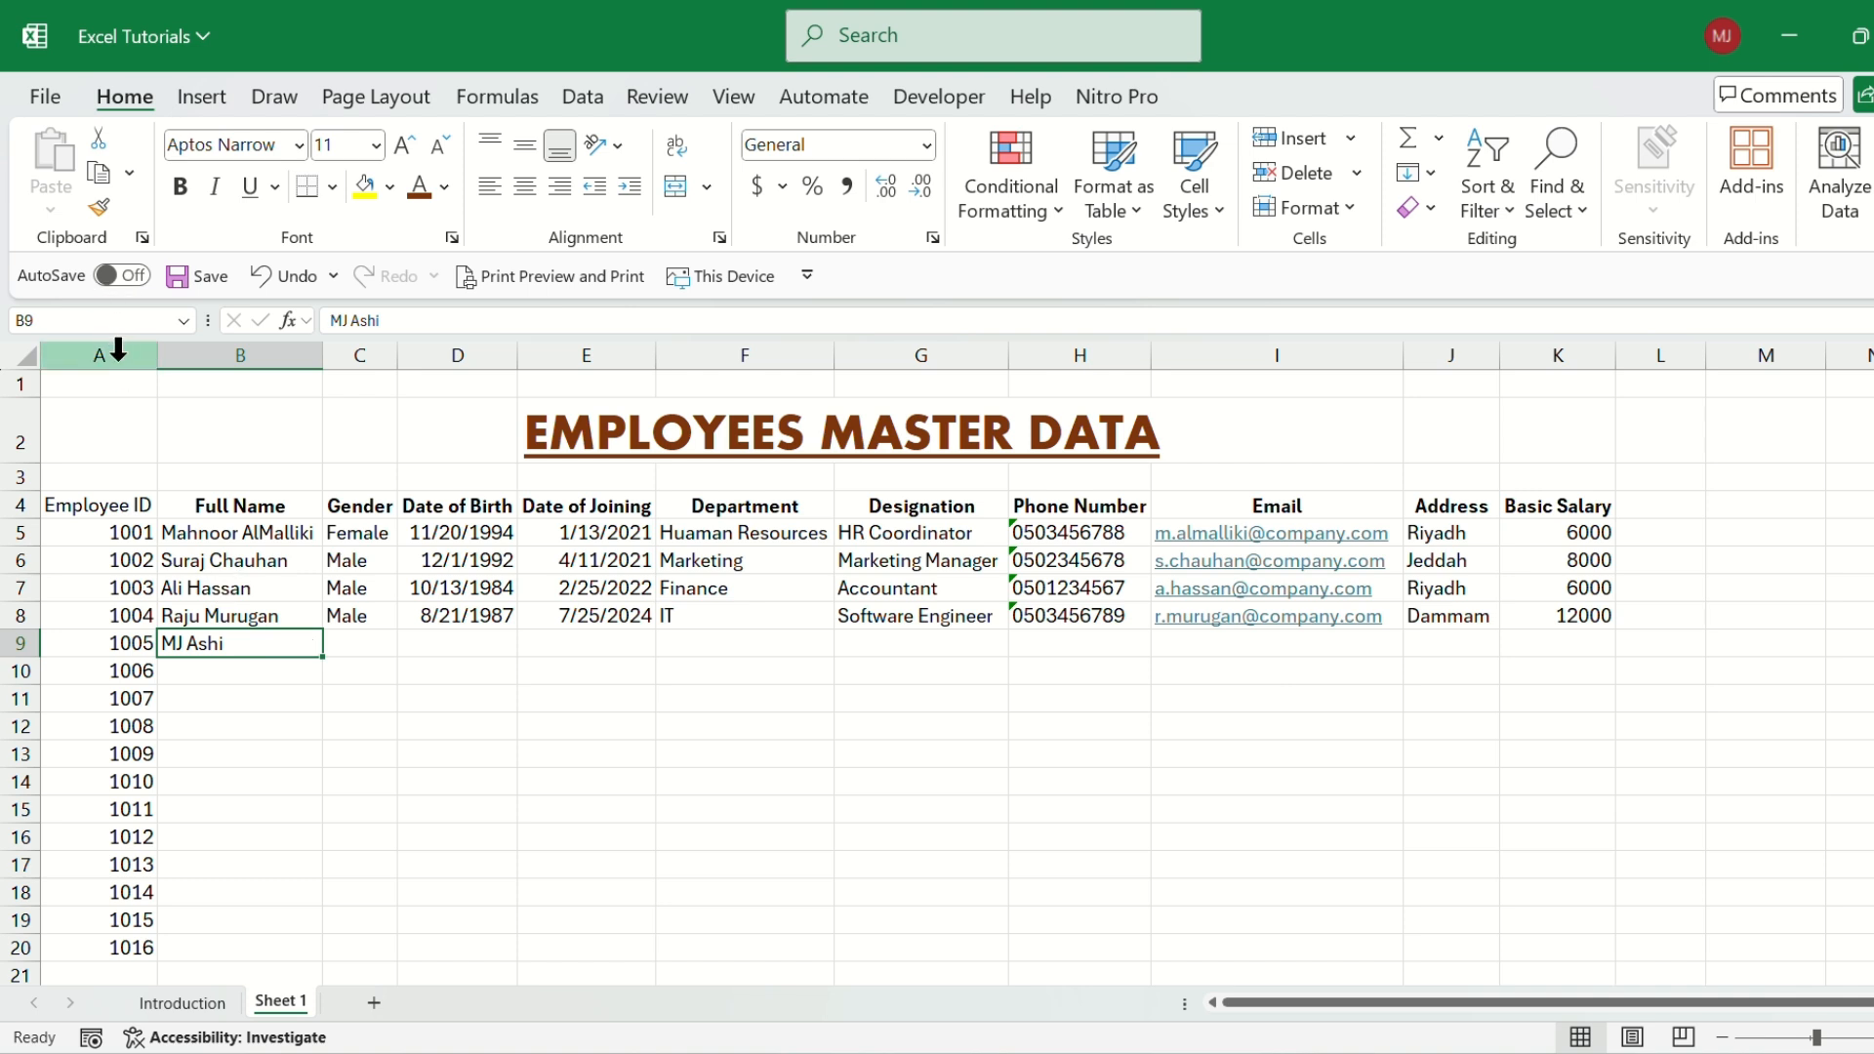
Try left and right alignment on the Employee ID values in A5:A20, and settle on centered.
{"action": "left_click", "coordinate": [107, 586]}
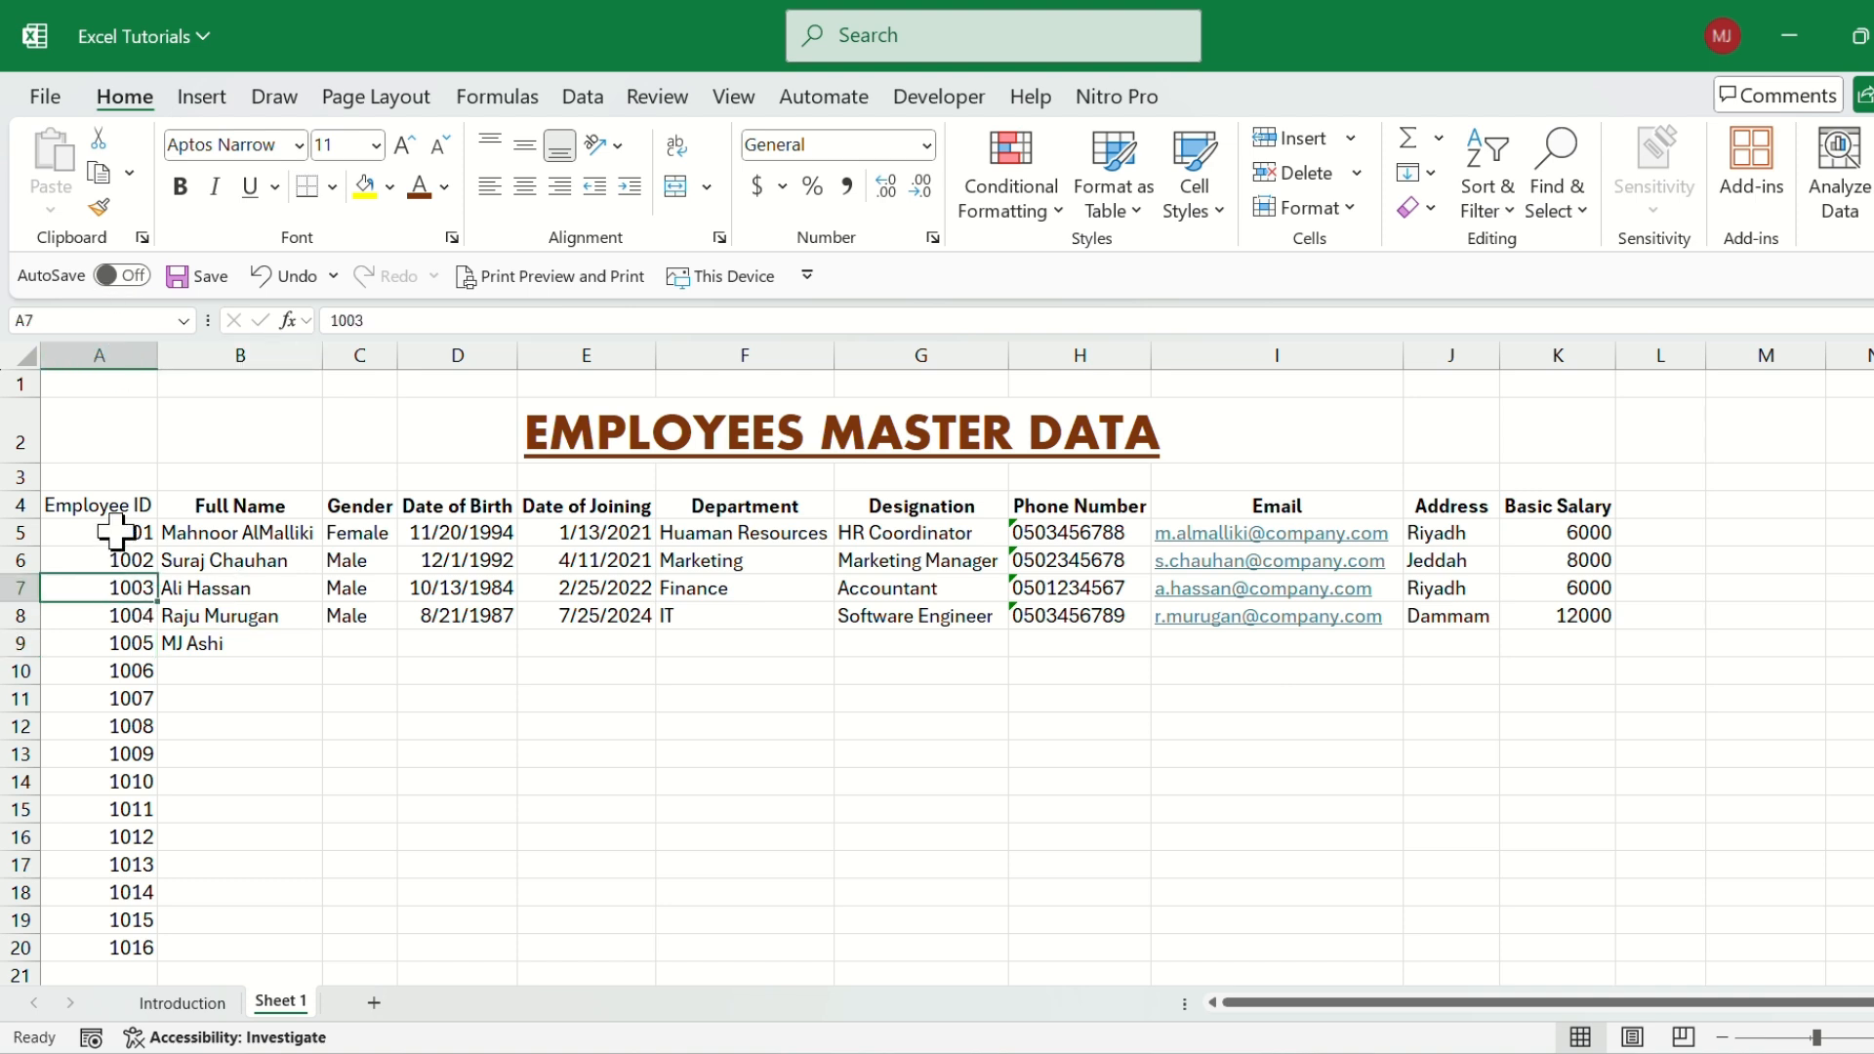
{"action": "left_click", "coordinate": [116, 531]}
{"action": "left_click_drag", "start_coordinate": [116, 531], "coordinate": [102, 695]}
{"action": "left_click", "coordinate": [116, 560]}
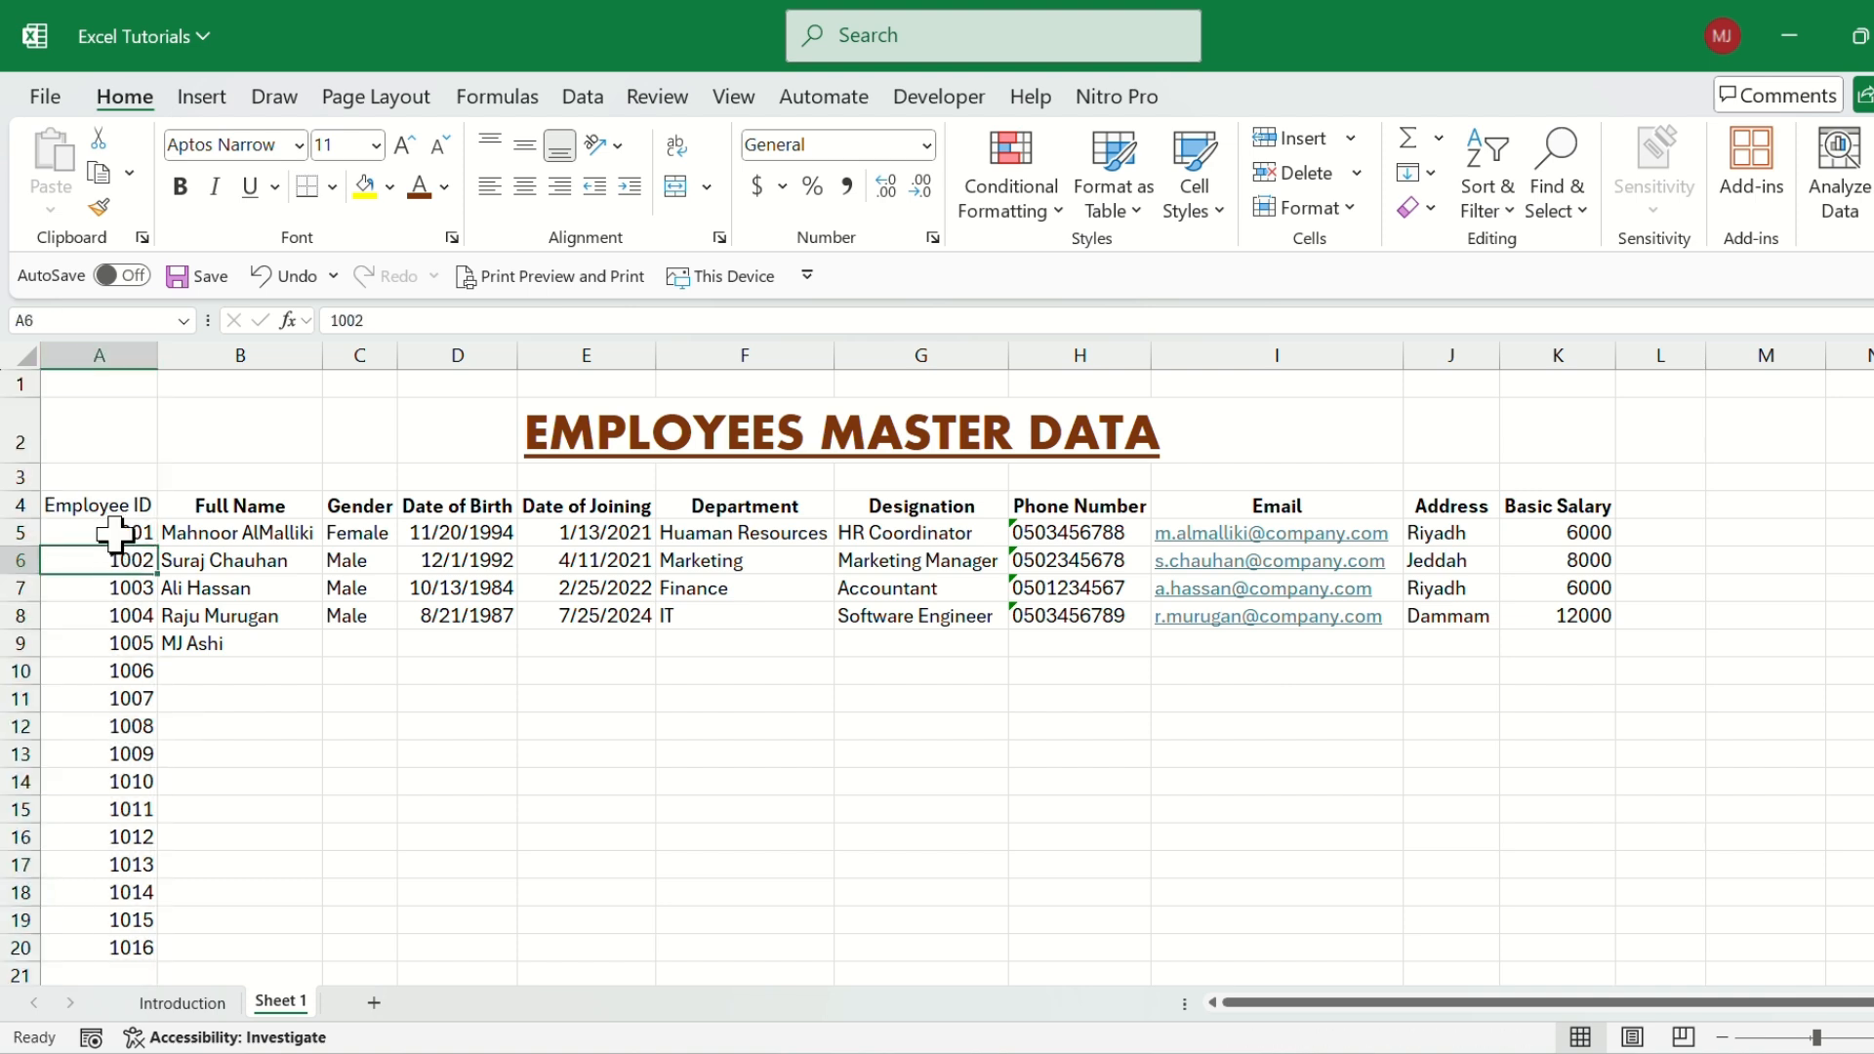
{"action": "left_click_drag", "start_coordinate": [116, 533], "coordinate": [144, 955]}
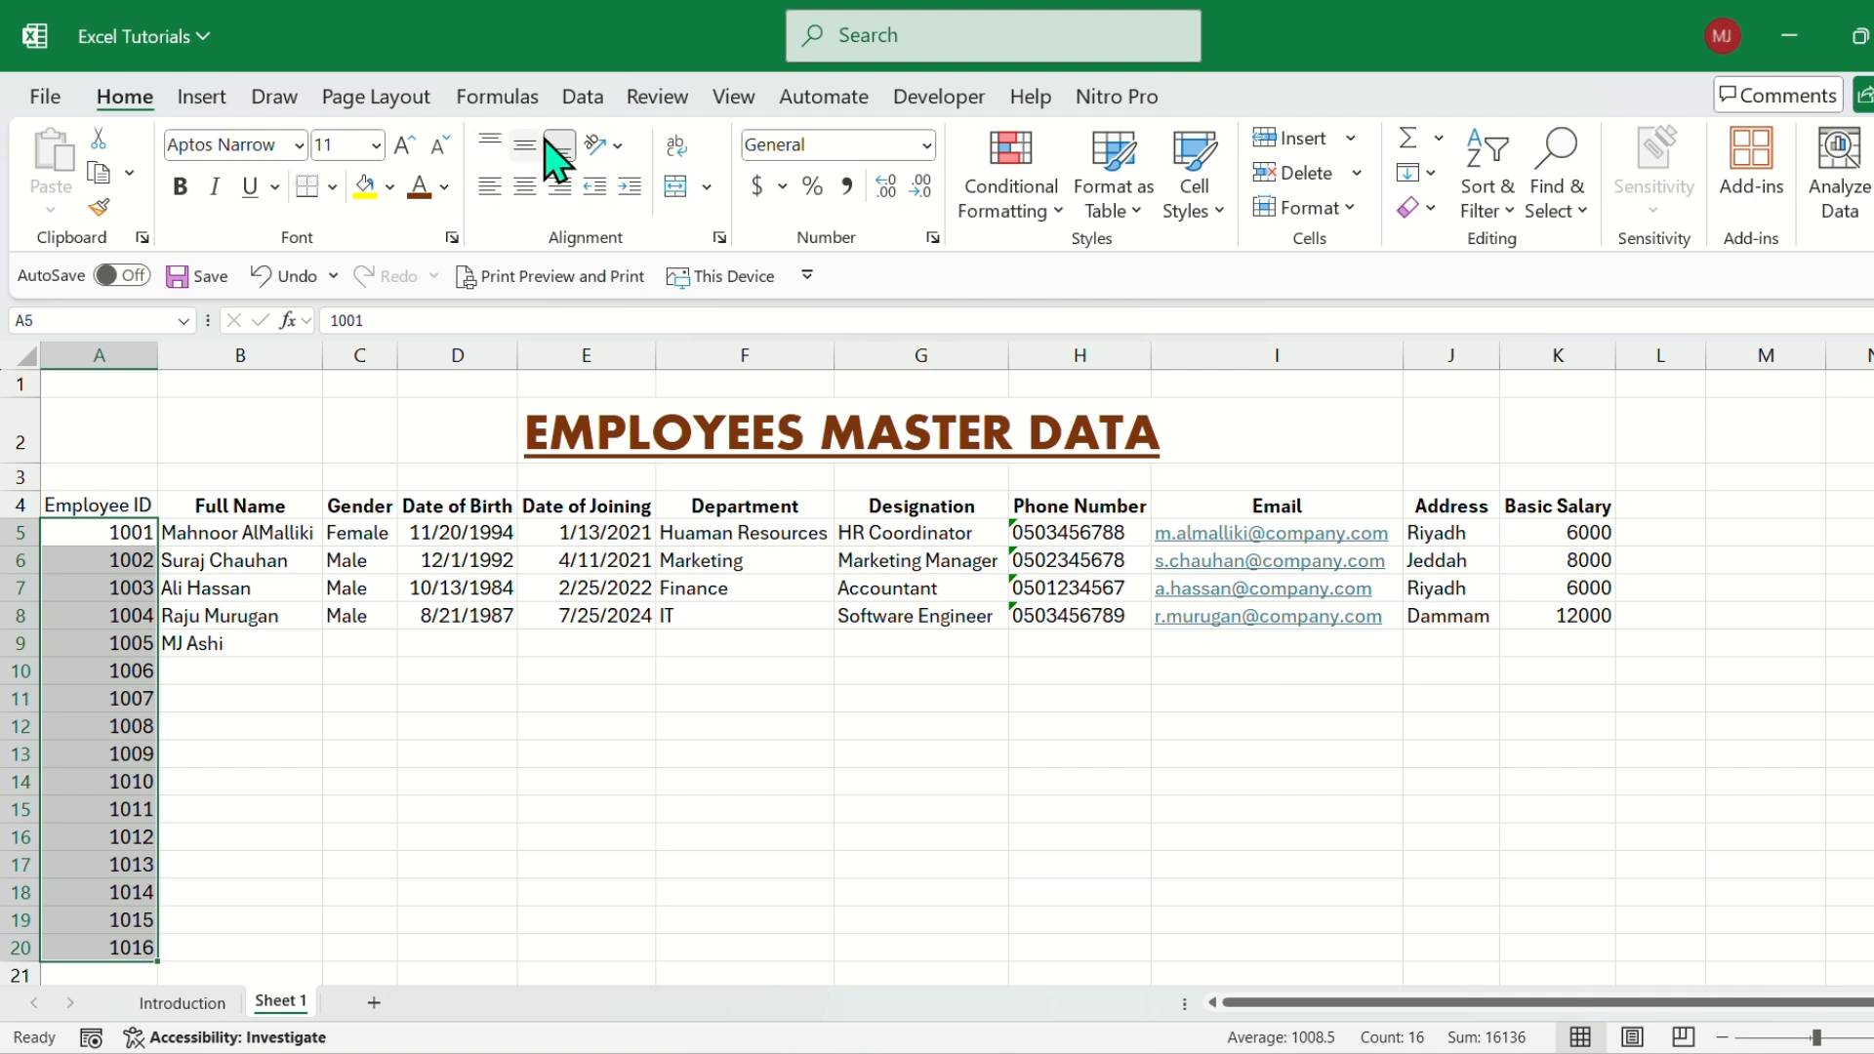
{"action": "left_click", "coordinate": [490, 186]}
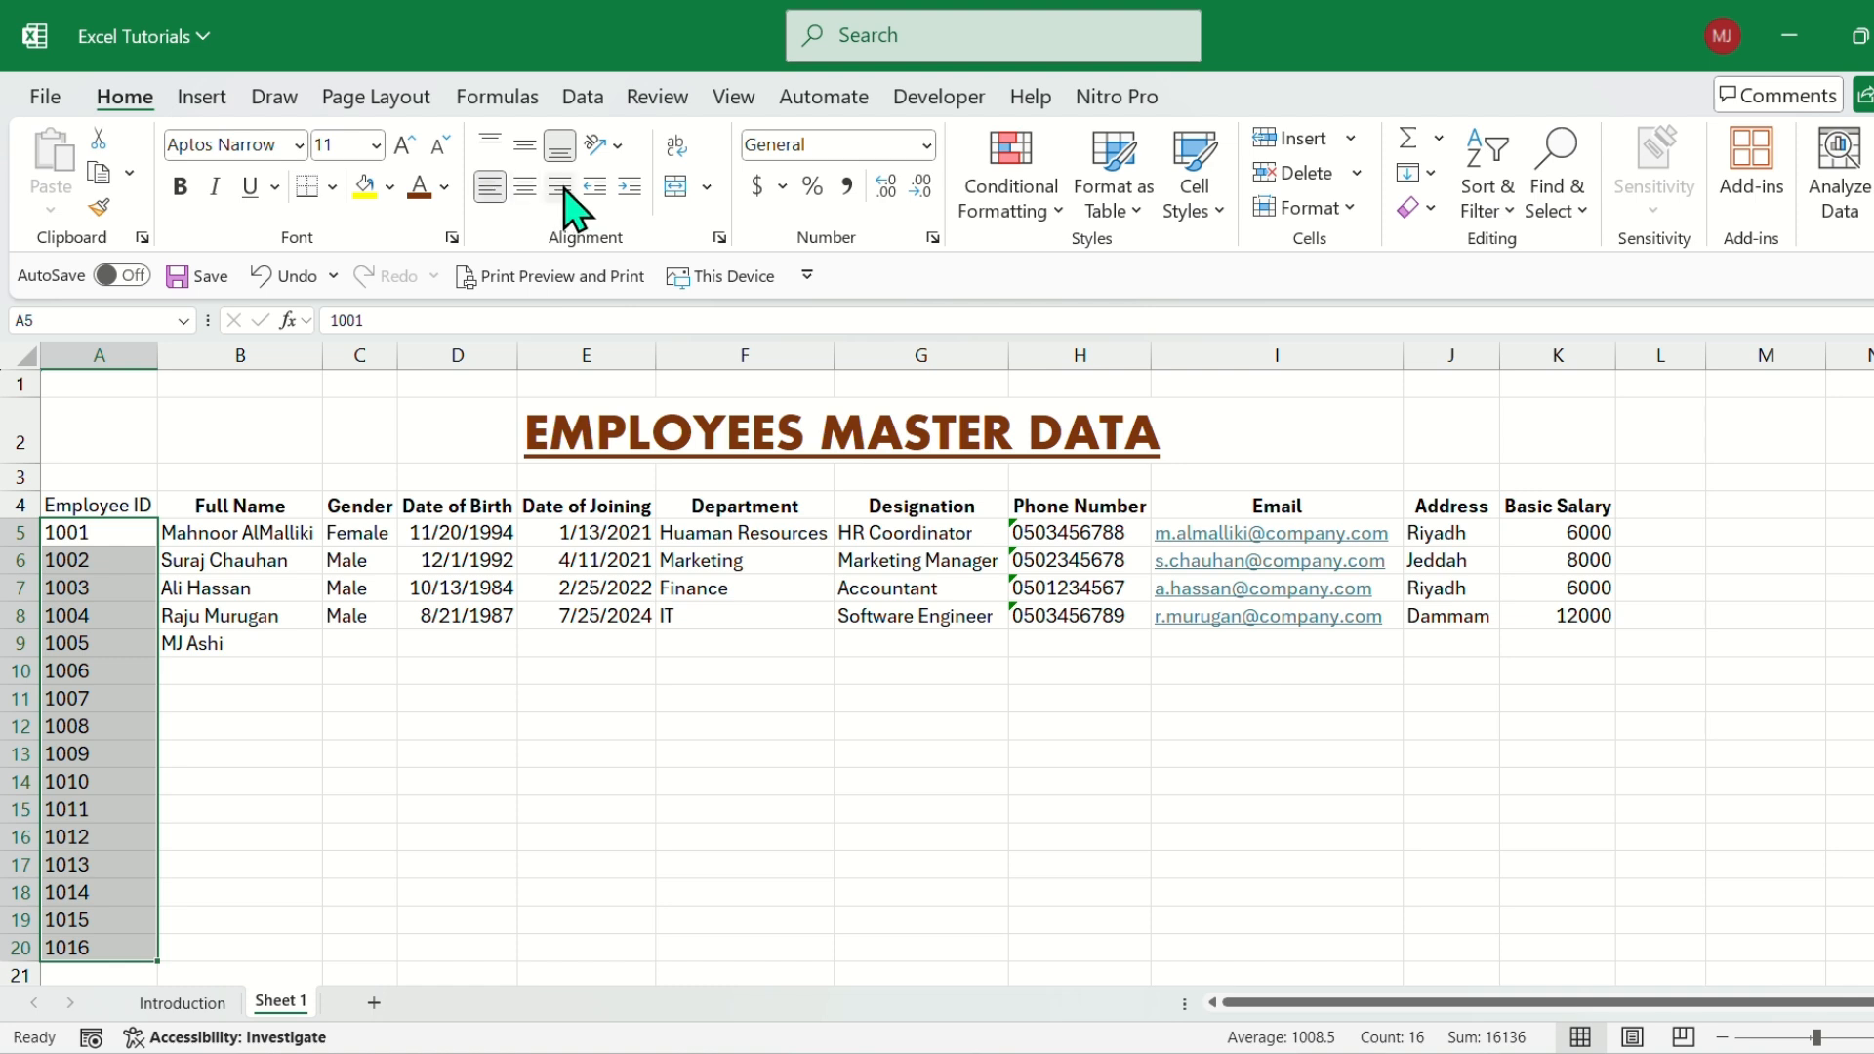
{"action": "left_click", "coordinate": [561, 188]}
{"action": "left_click", "coordinate": [525, 187]}
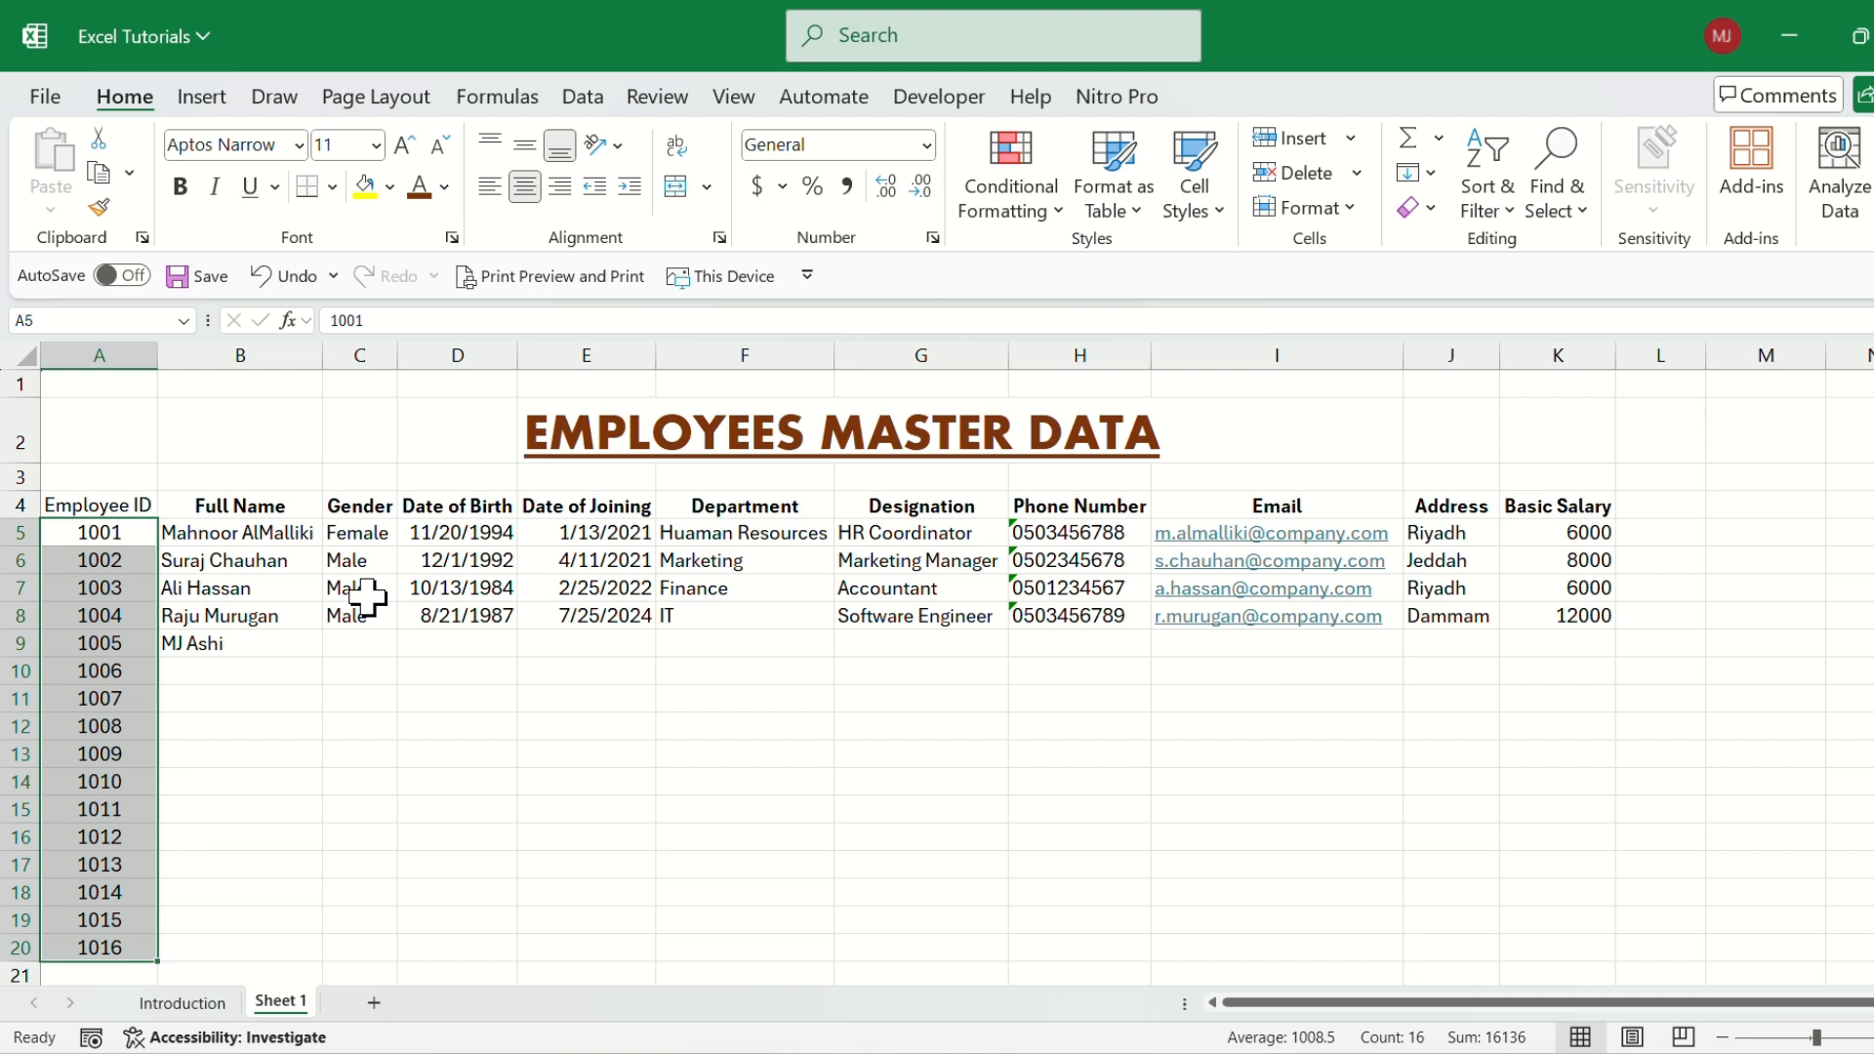
{"action": "left_click", "coordinate": [850, 722]}
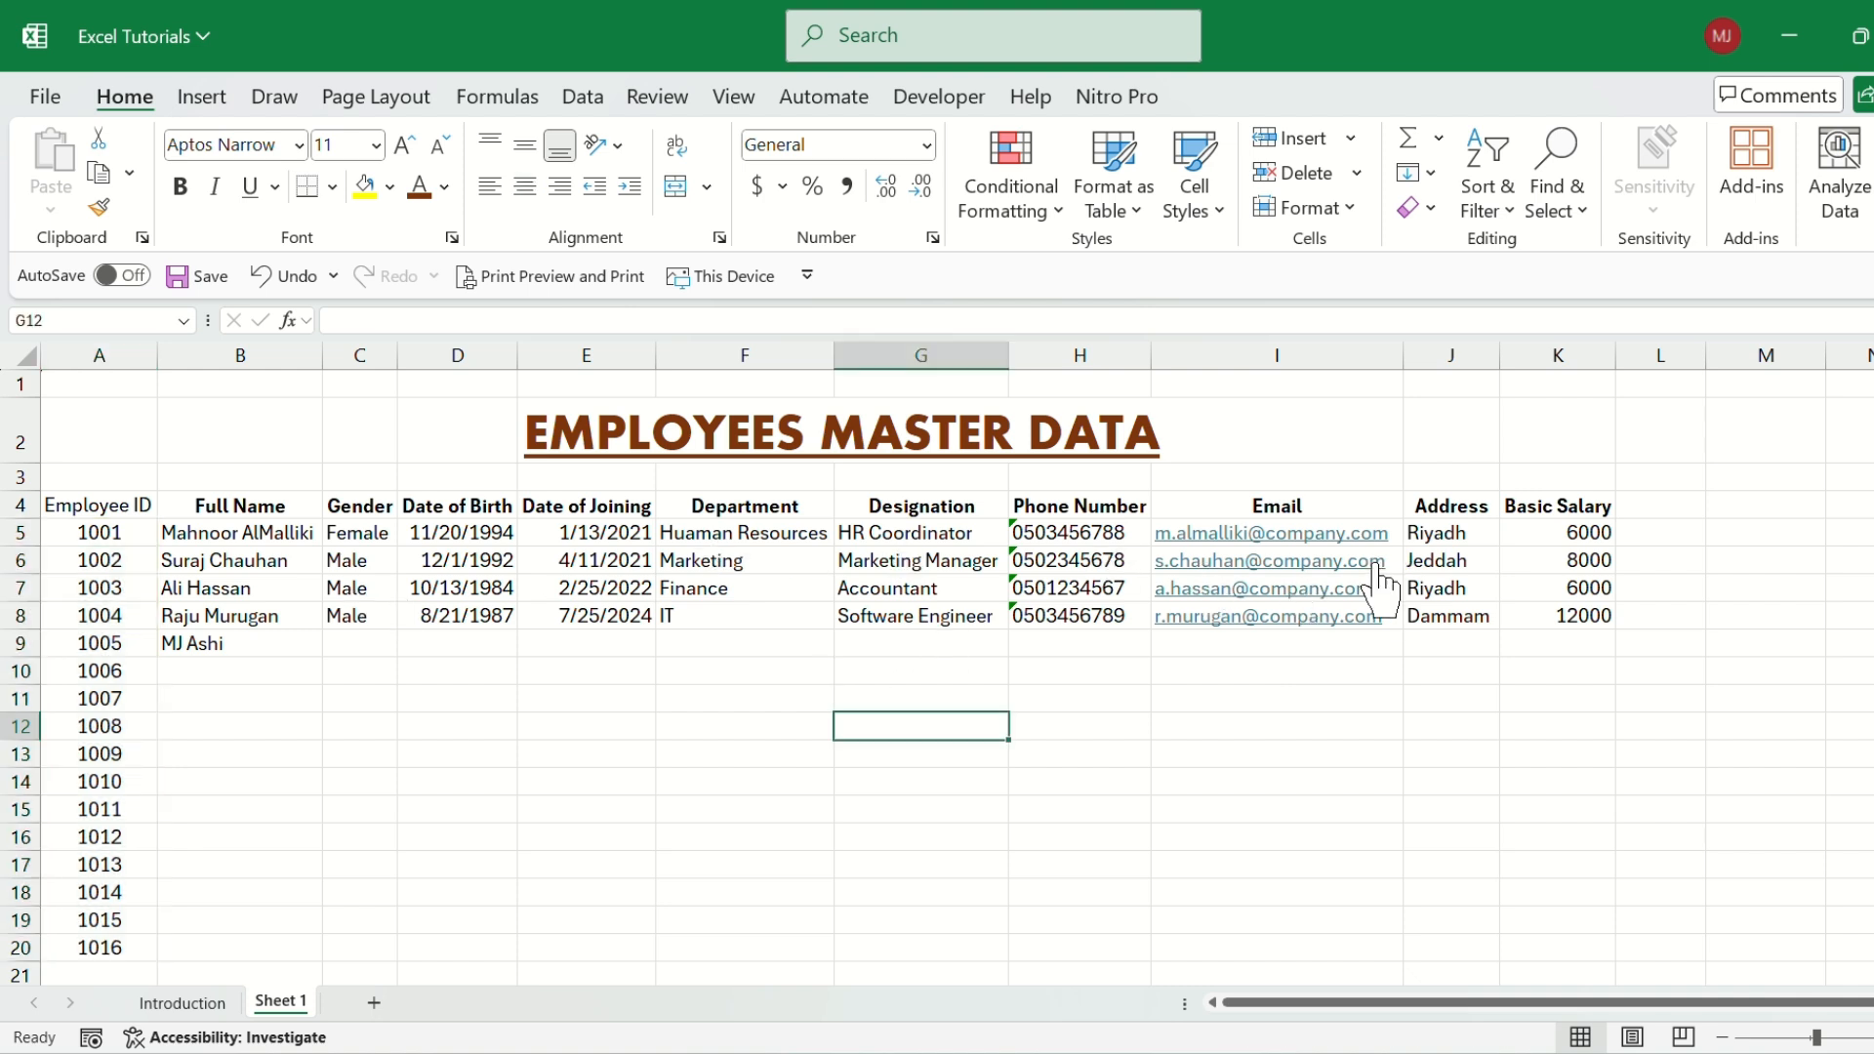
Try right and center alignment on the Address entries in J5:J8, and settle on left alignment.
{"action": "left_click_drag", "start_coordinate": [1435, 533], "coordinate": [1426, 615]}
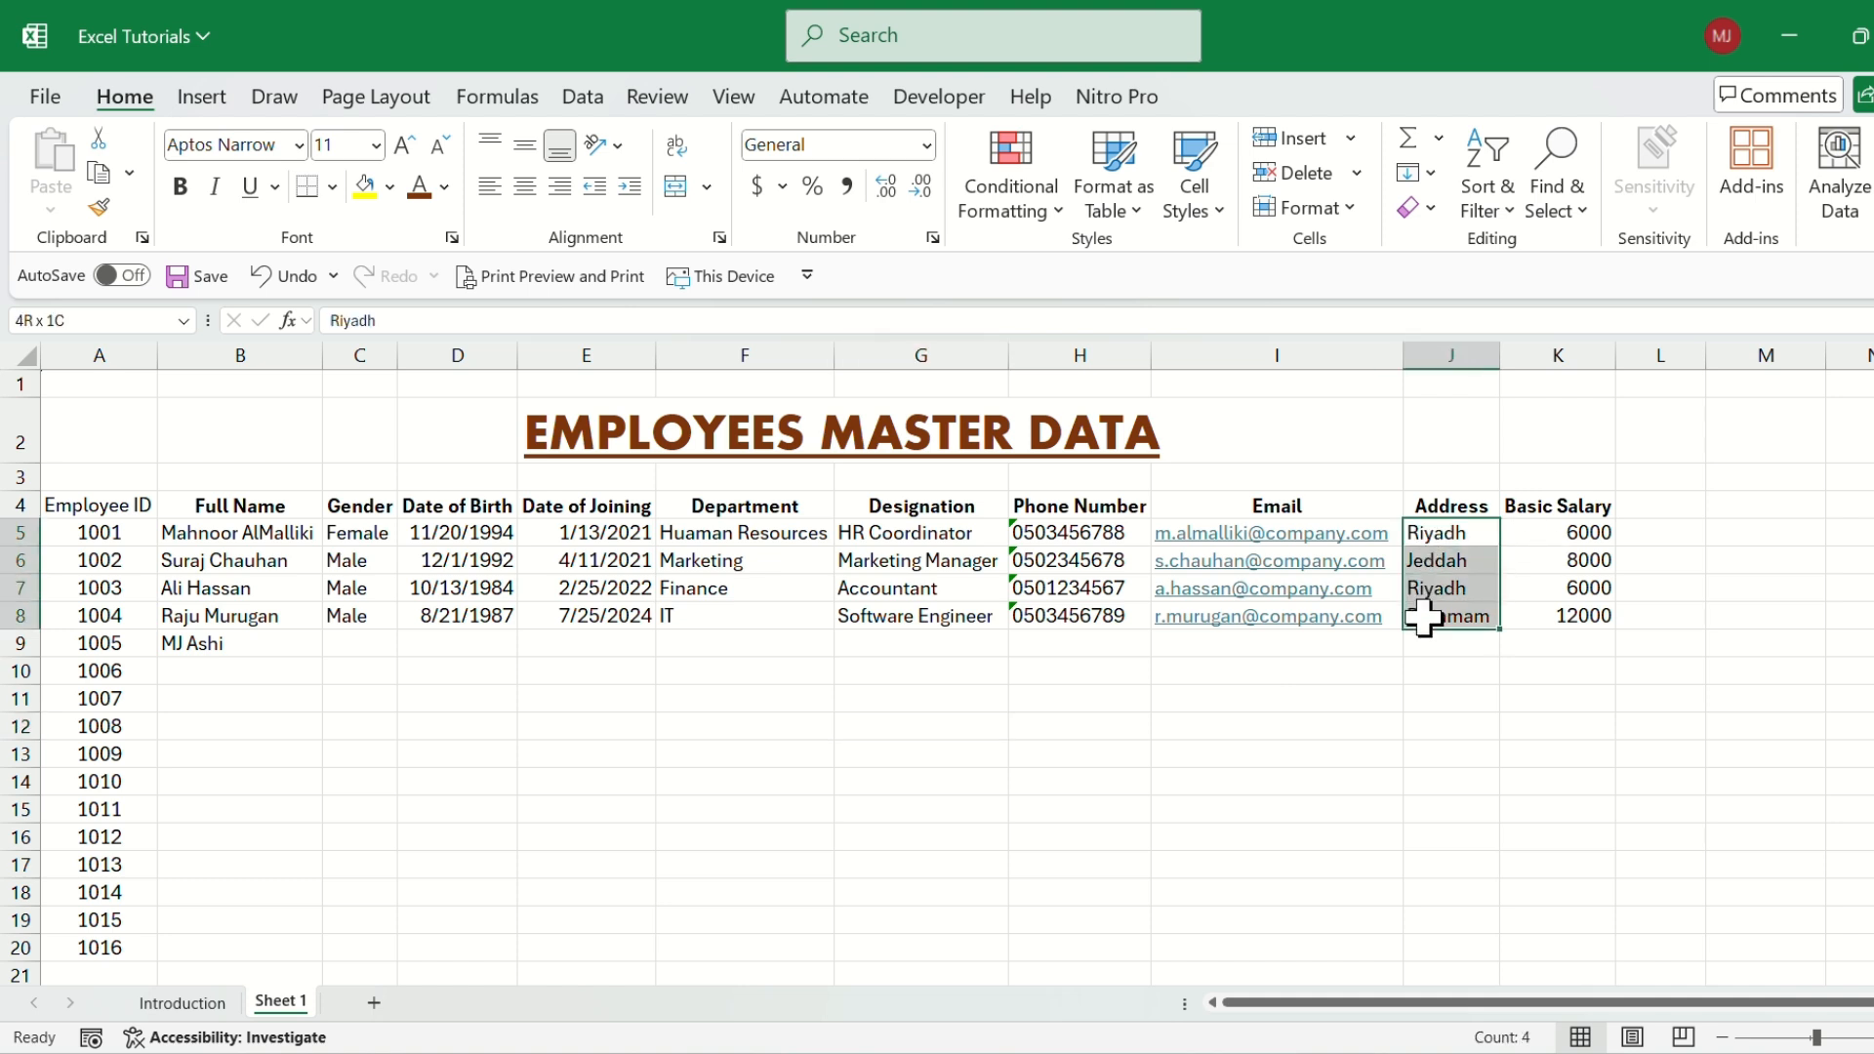
{"action": "left_click", "coordinate": [561, 186]}
{"action": "left_click", "coordinate": [524, 185]}
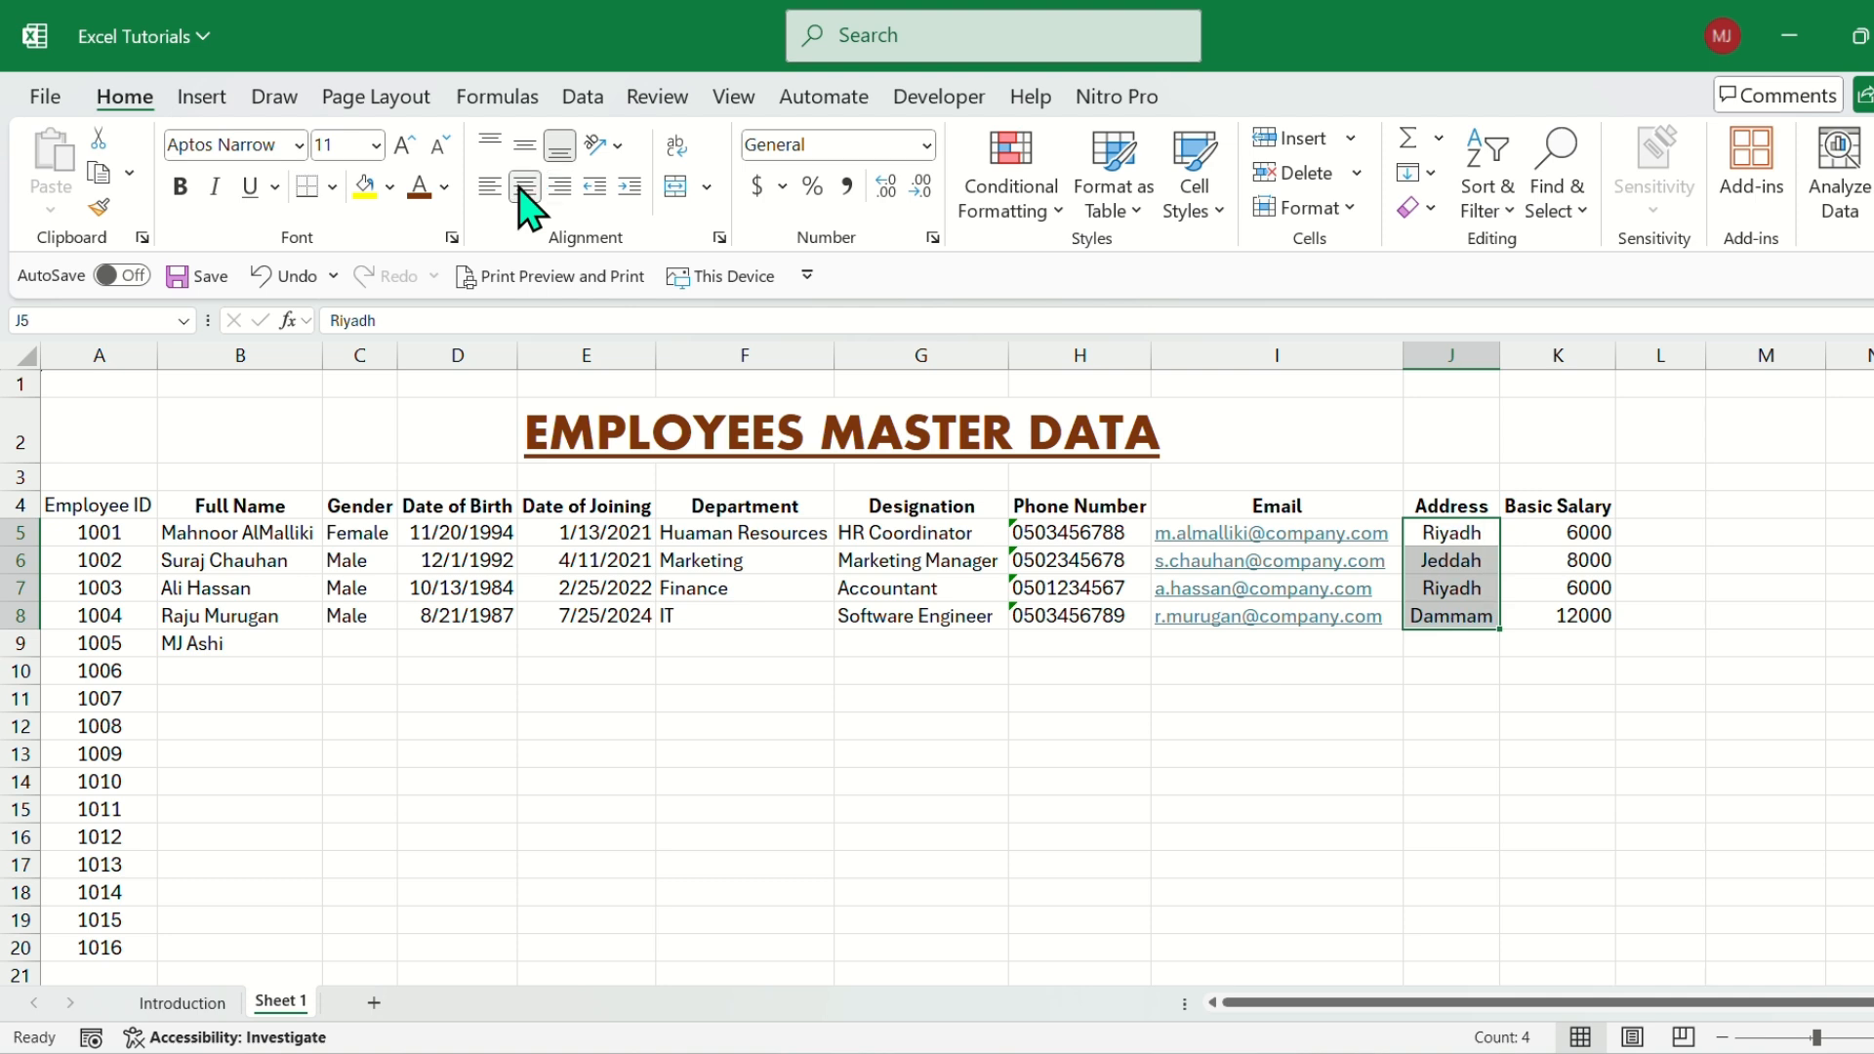
{"action": "left_click", "coordinate": [490, 185]}
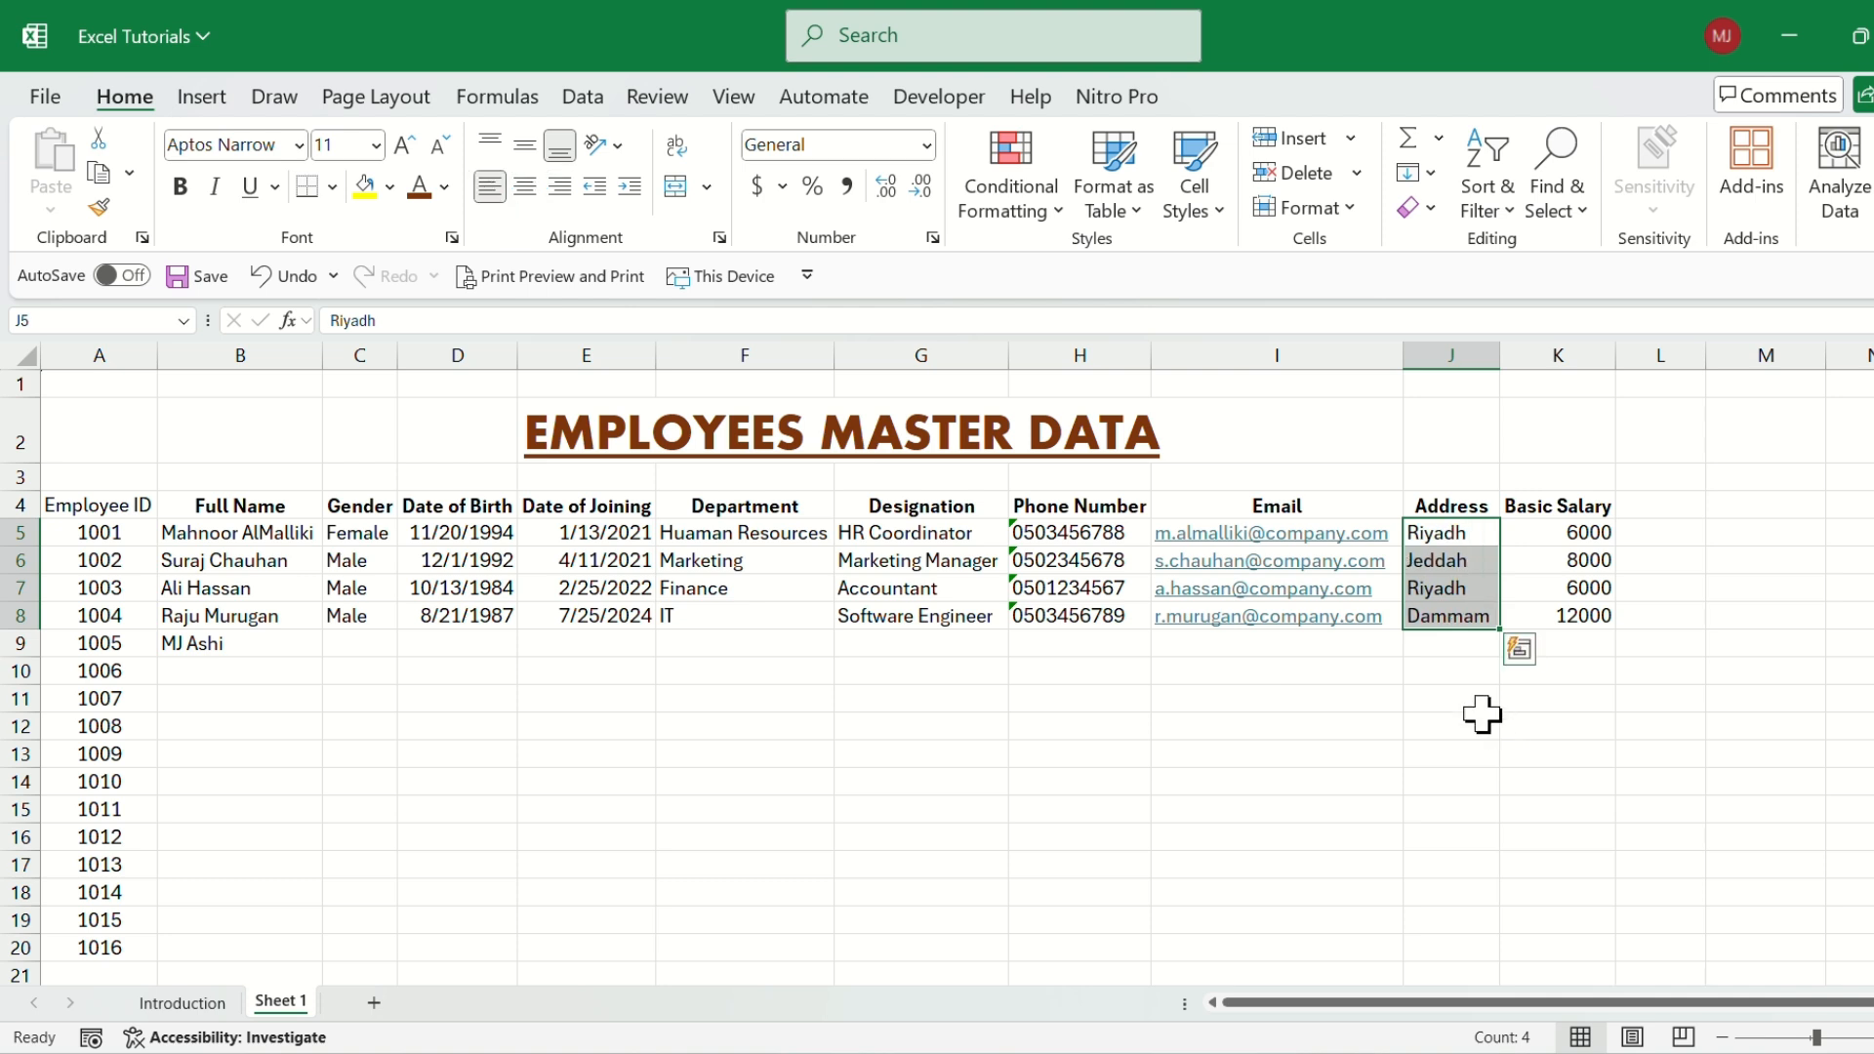
{"action": "left_click", "coordinate": [297, 588]}
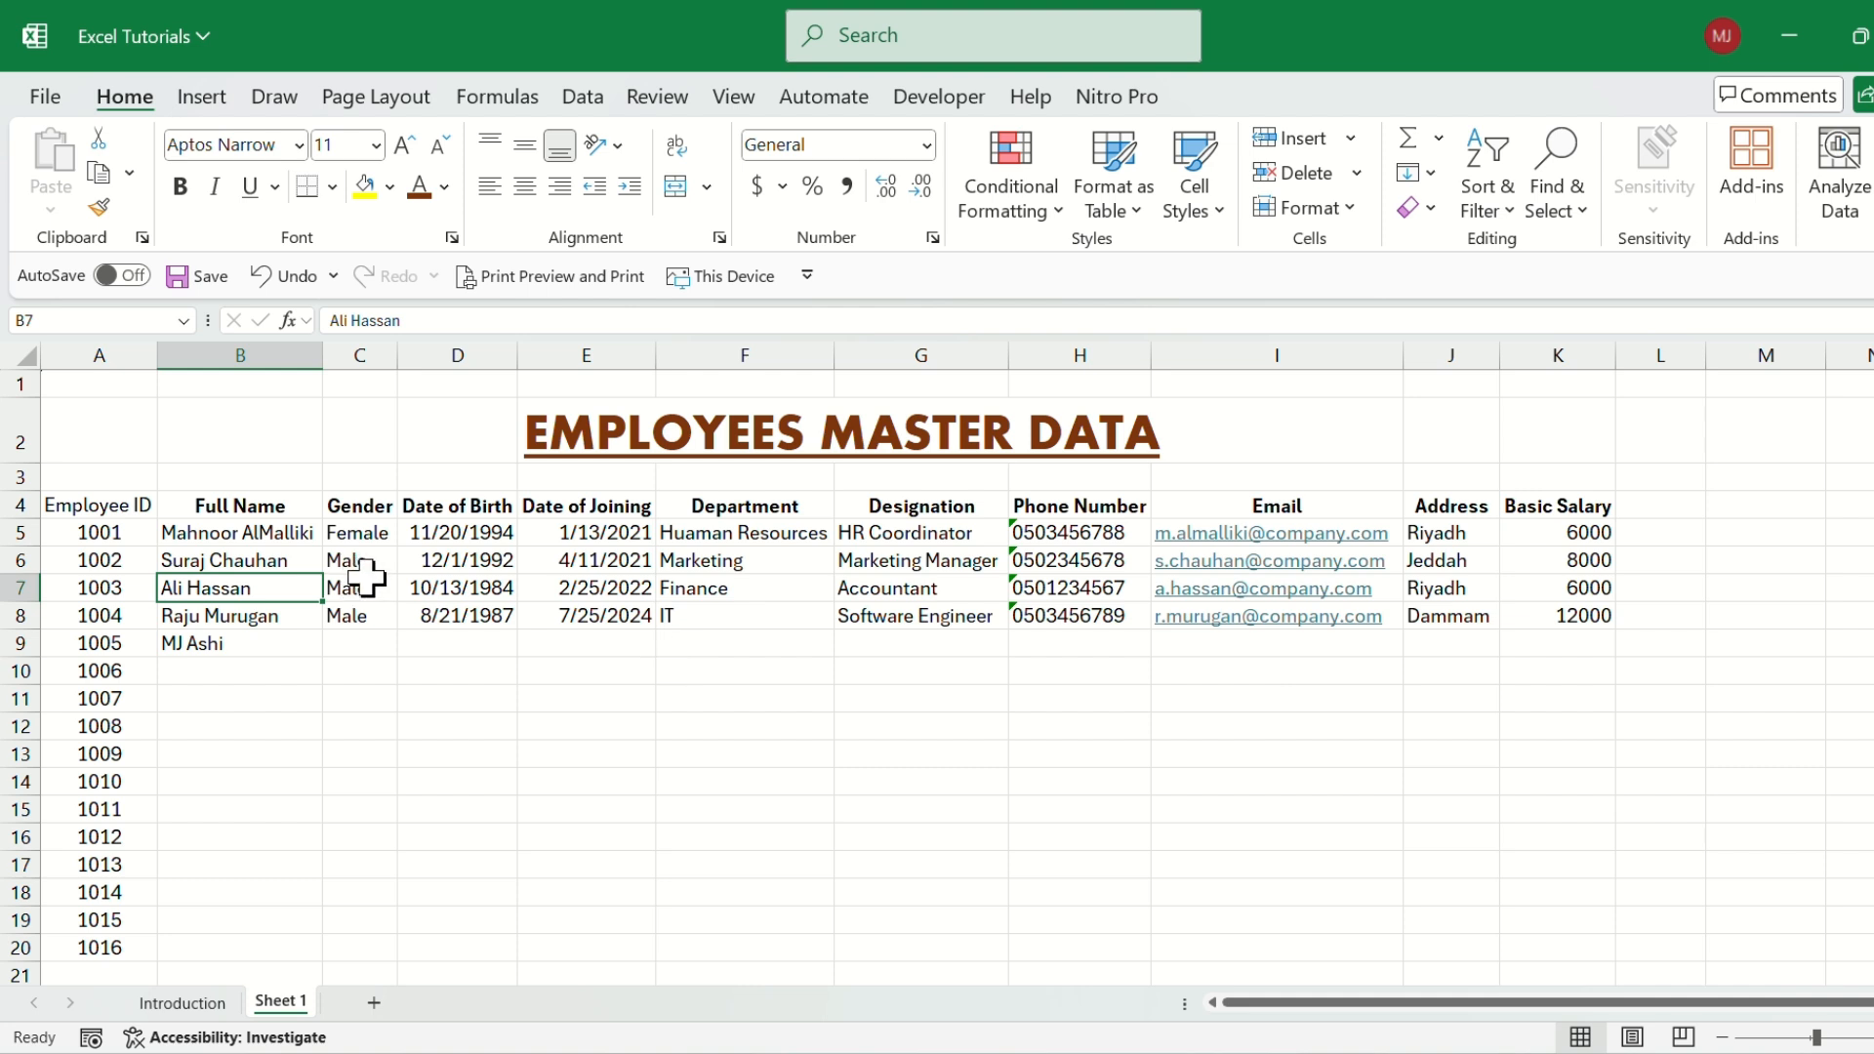
{"action": "left_click", "coordinate": [283, 537]}
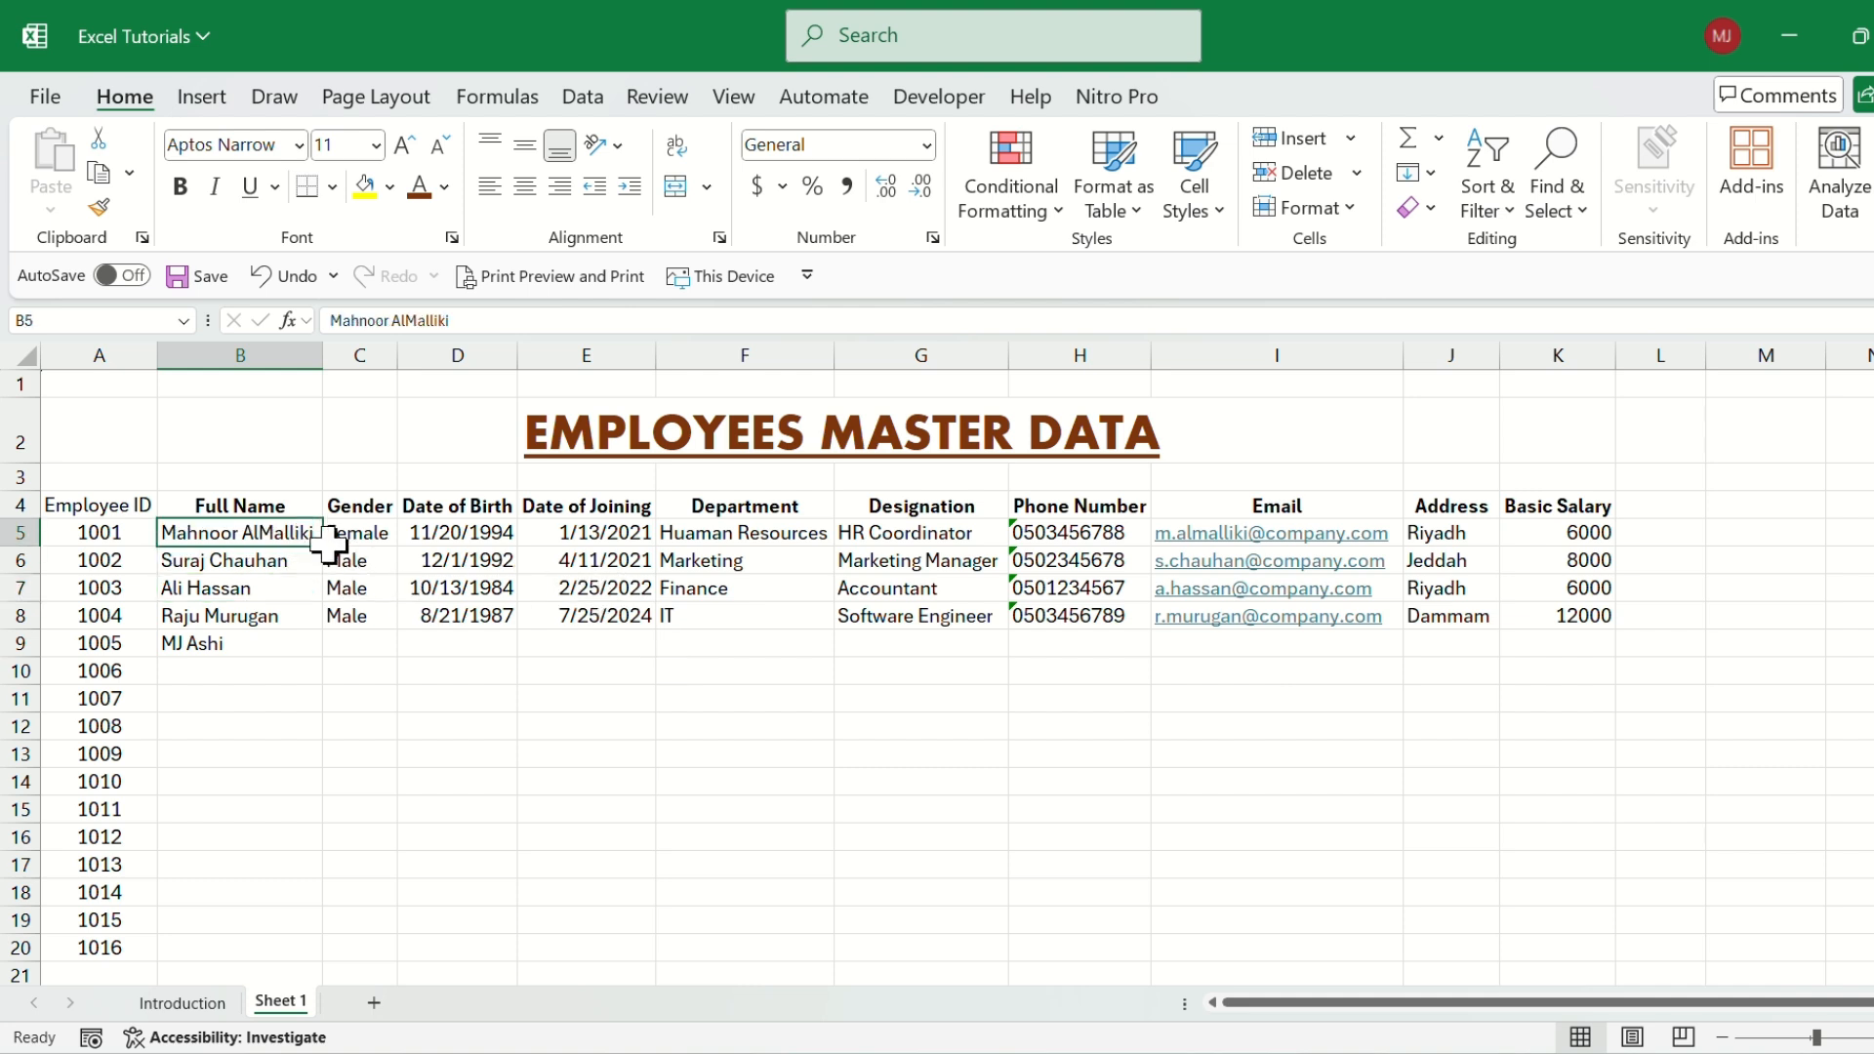
Fill the header row A4:K4 with dark blue and set its font color to white.
{"action": "left_click_drag", "start_coordinate": [84, 508], "coordinate": [1575, 510]}
{"action": "left_click_drag", "start_coordinate": [1578, 508], "coordinate": [1577, 507]}
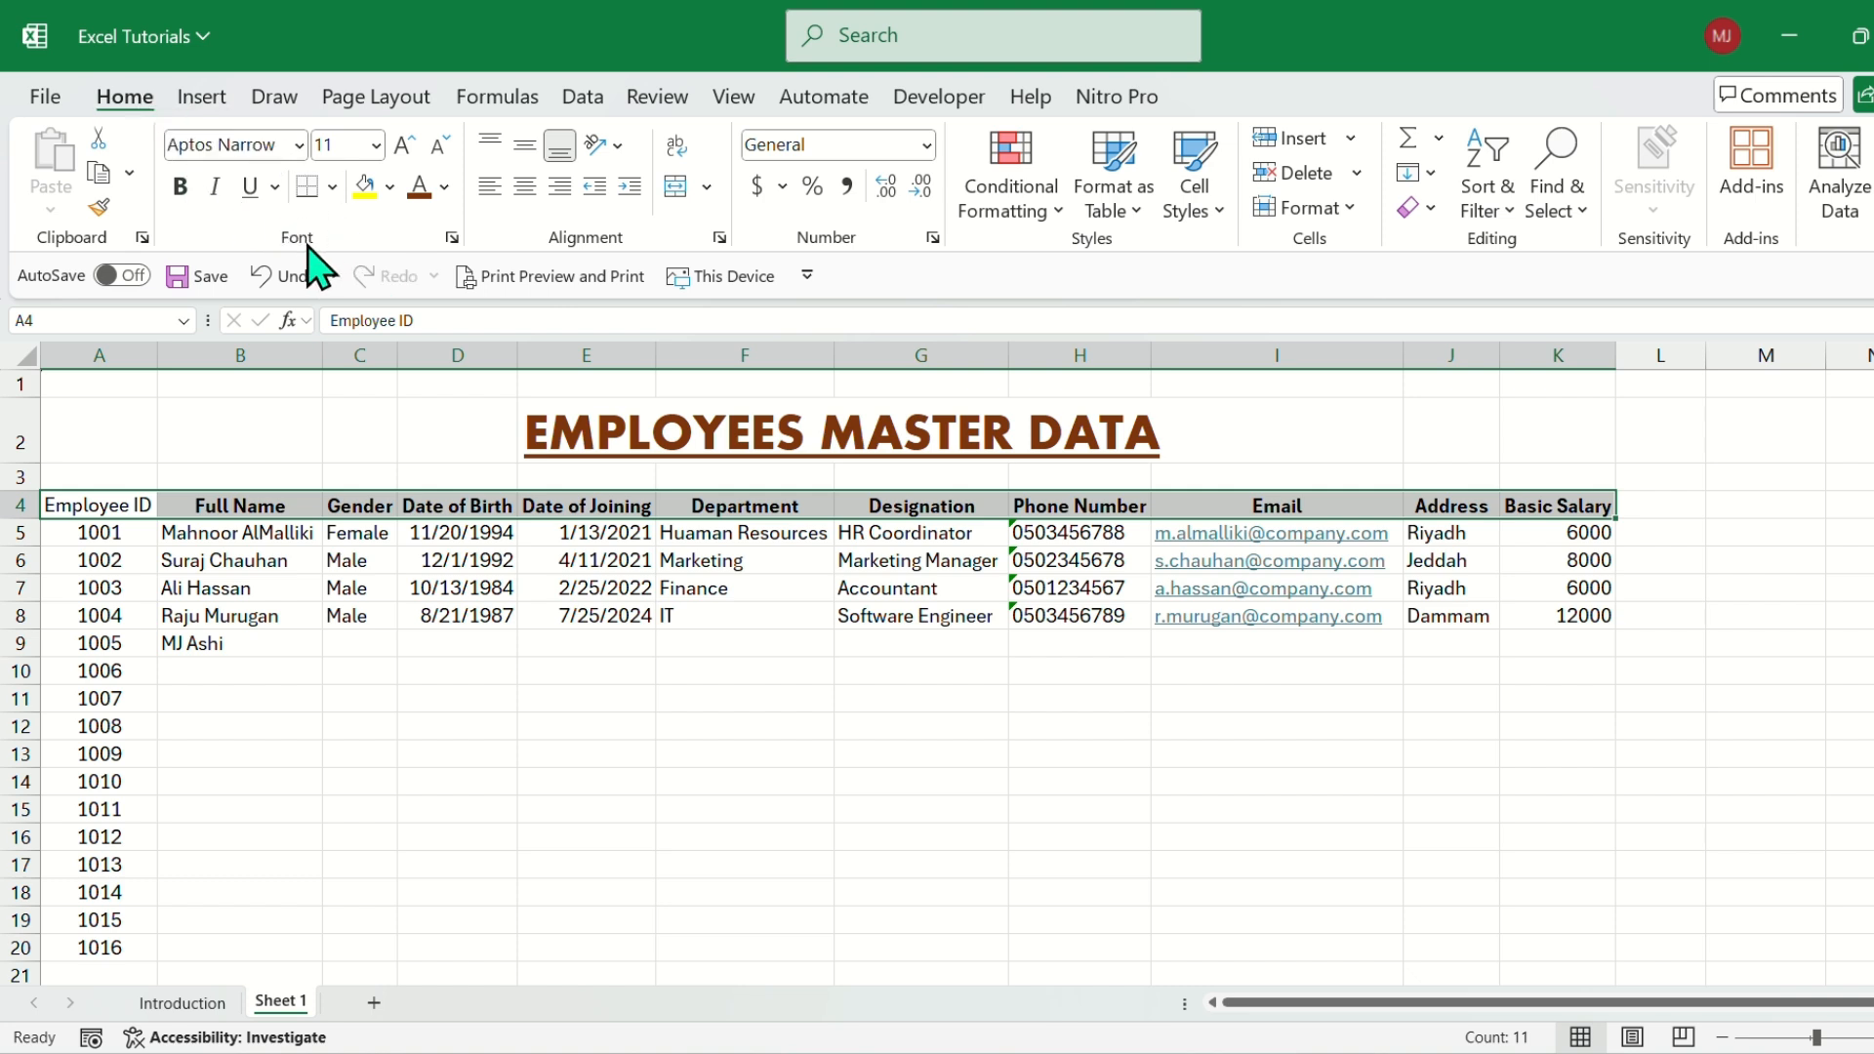
{"action": "left_click", "coordinate": [389, 186]}
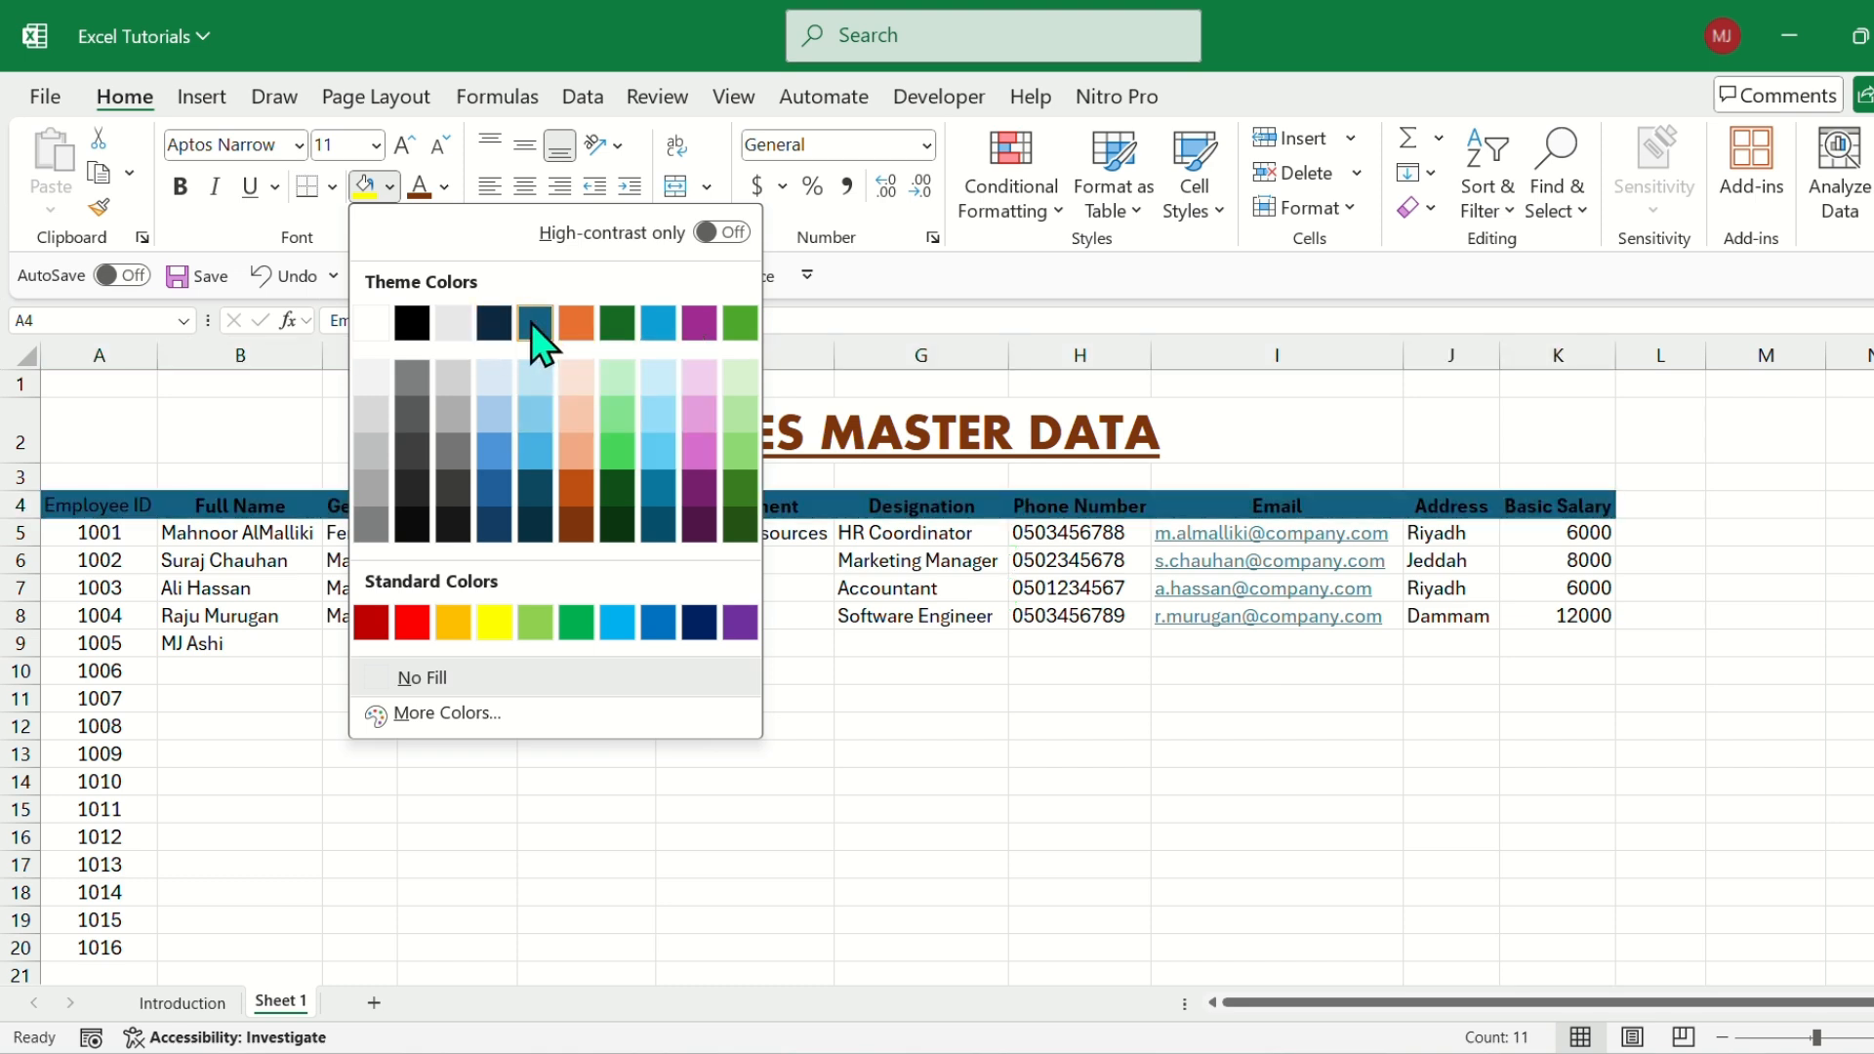
{"action": "left_click", "coordinate": [494, 525]}
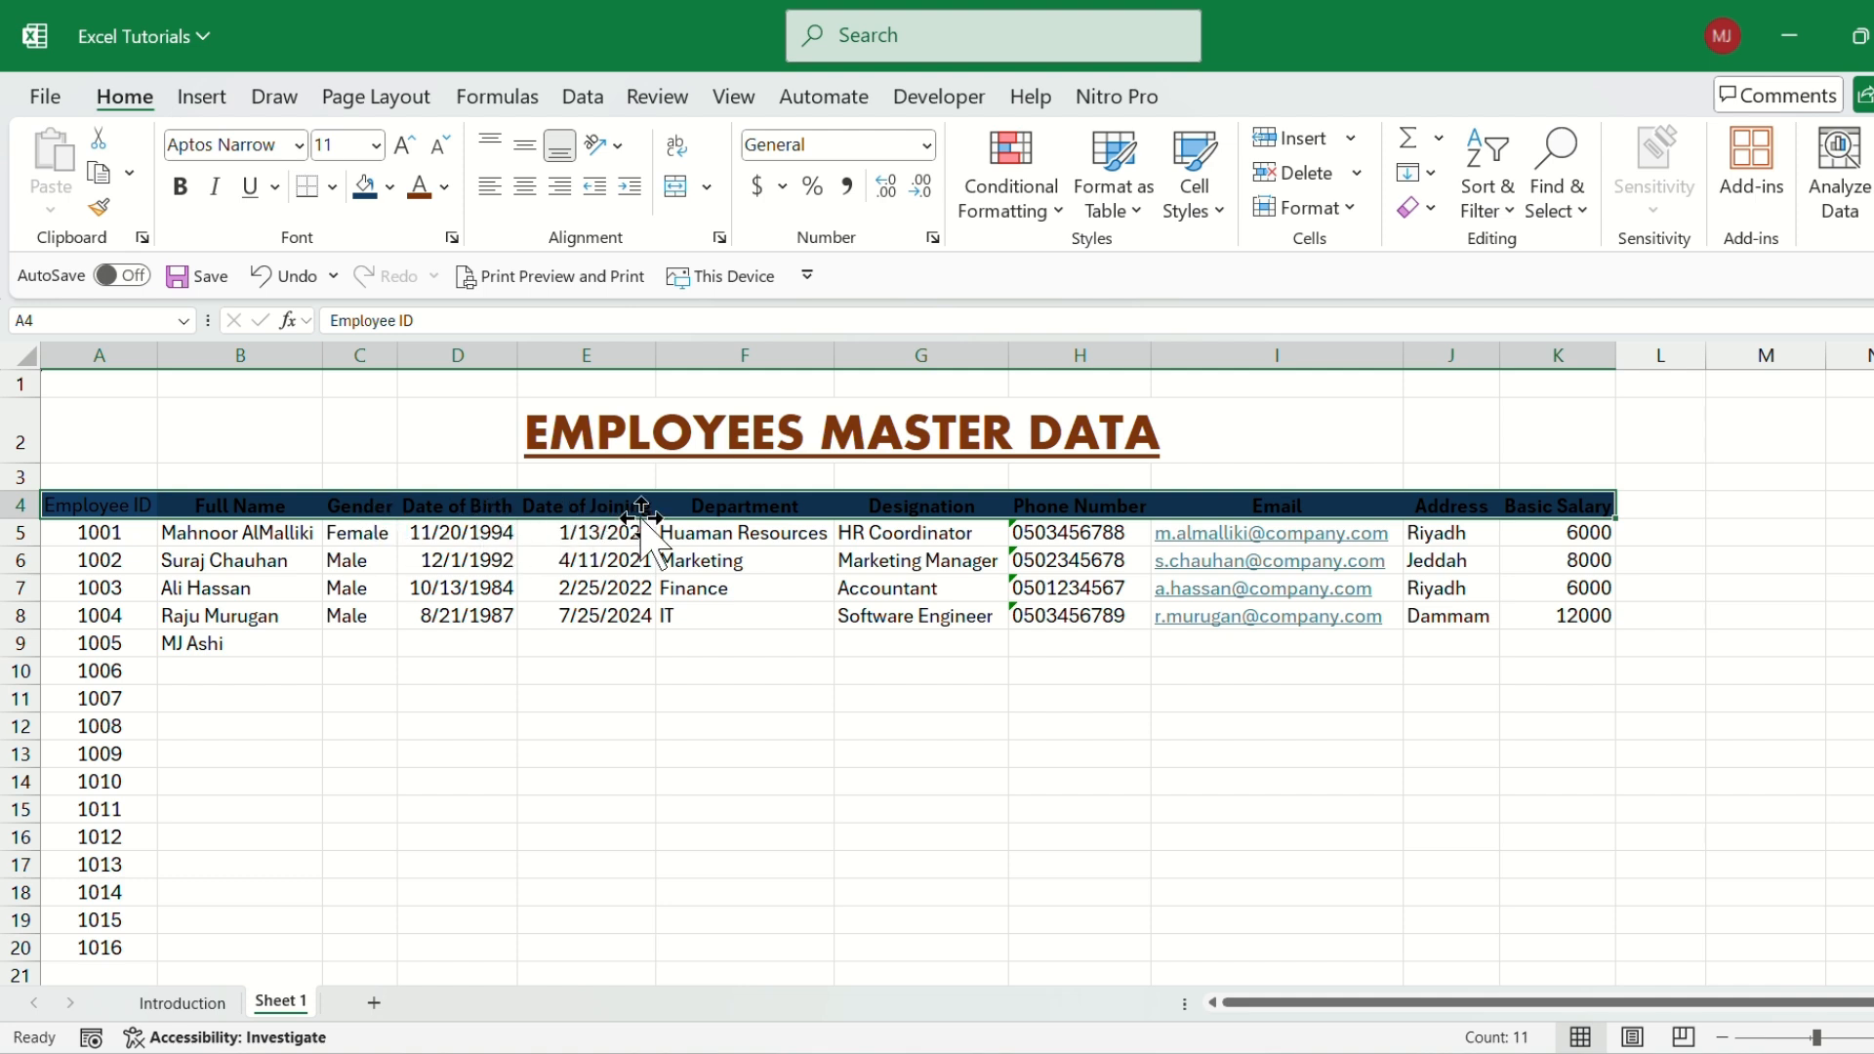
{"action": "left_click", "coordinate": [445, 187]}
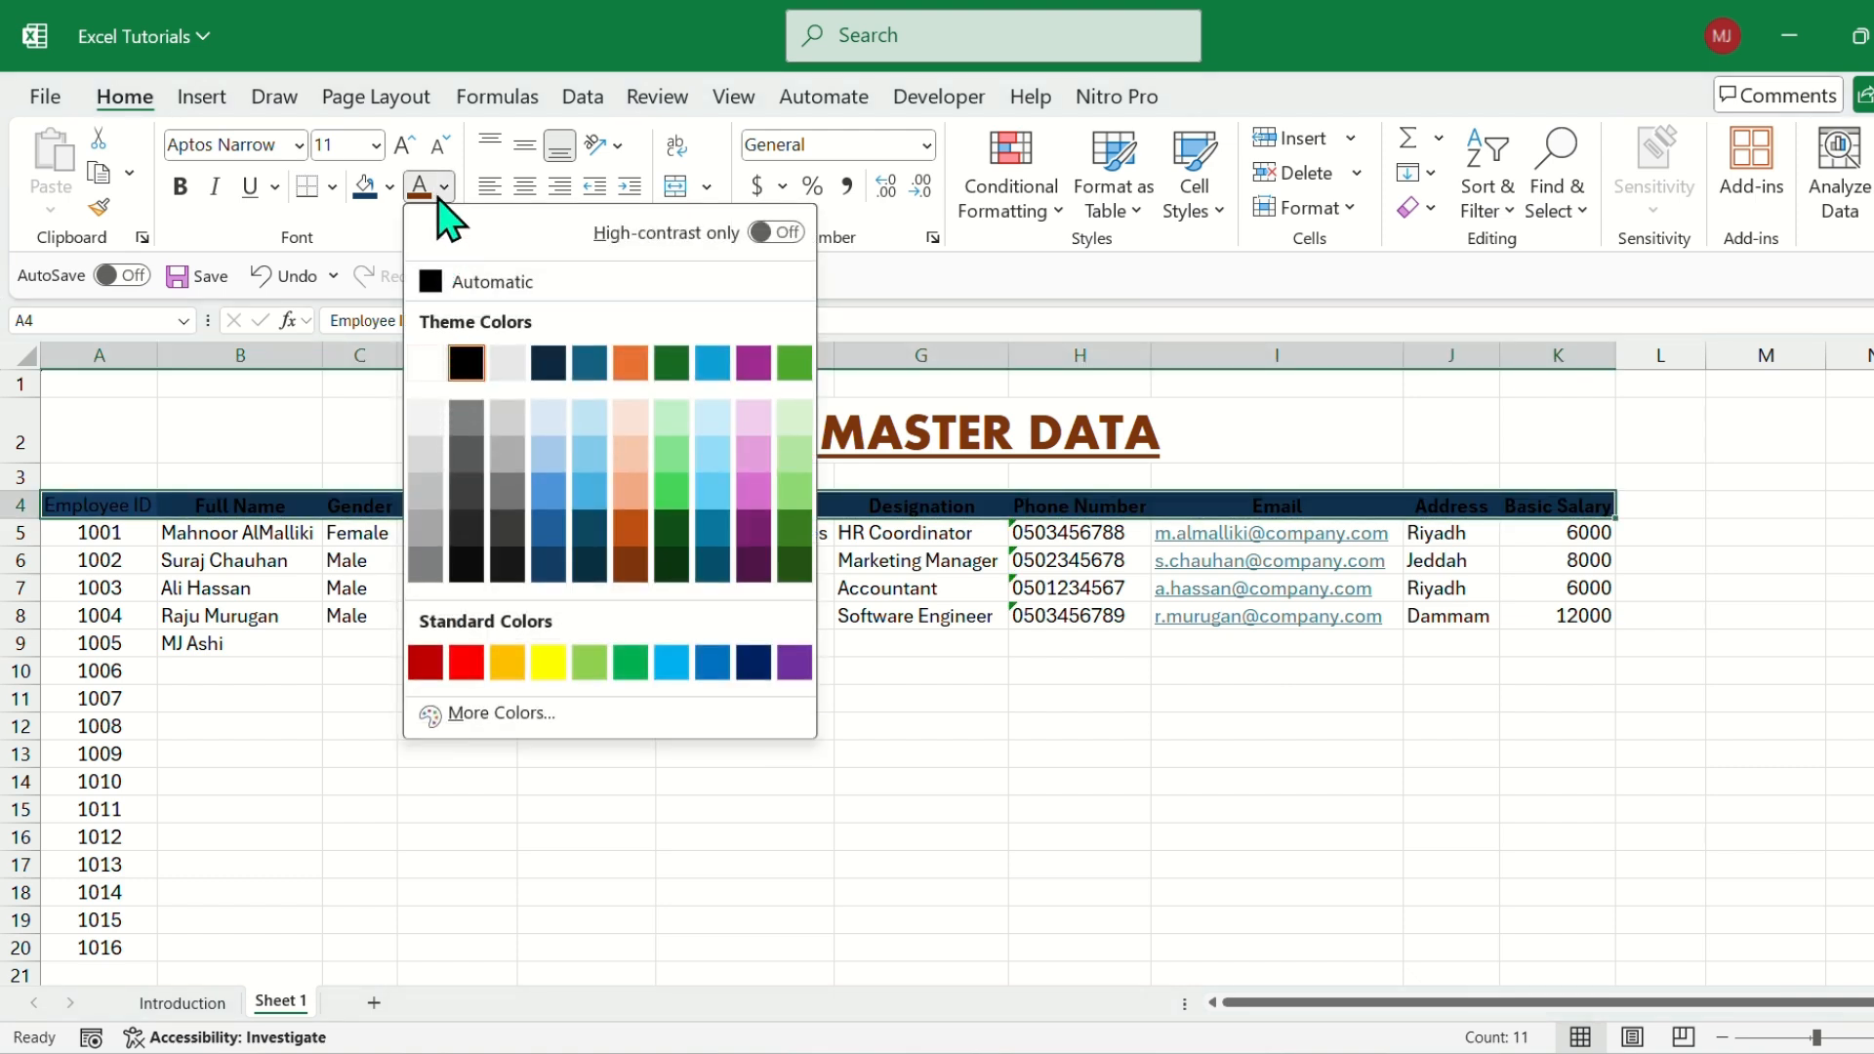
{"action": "left_click", "coordinate": [429, 363]}
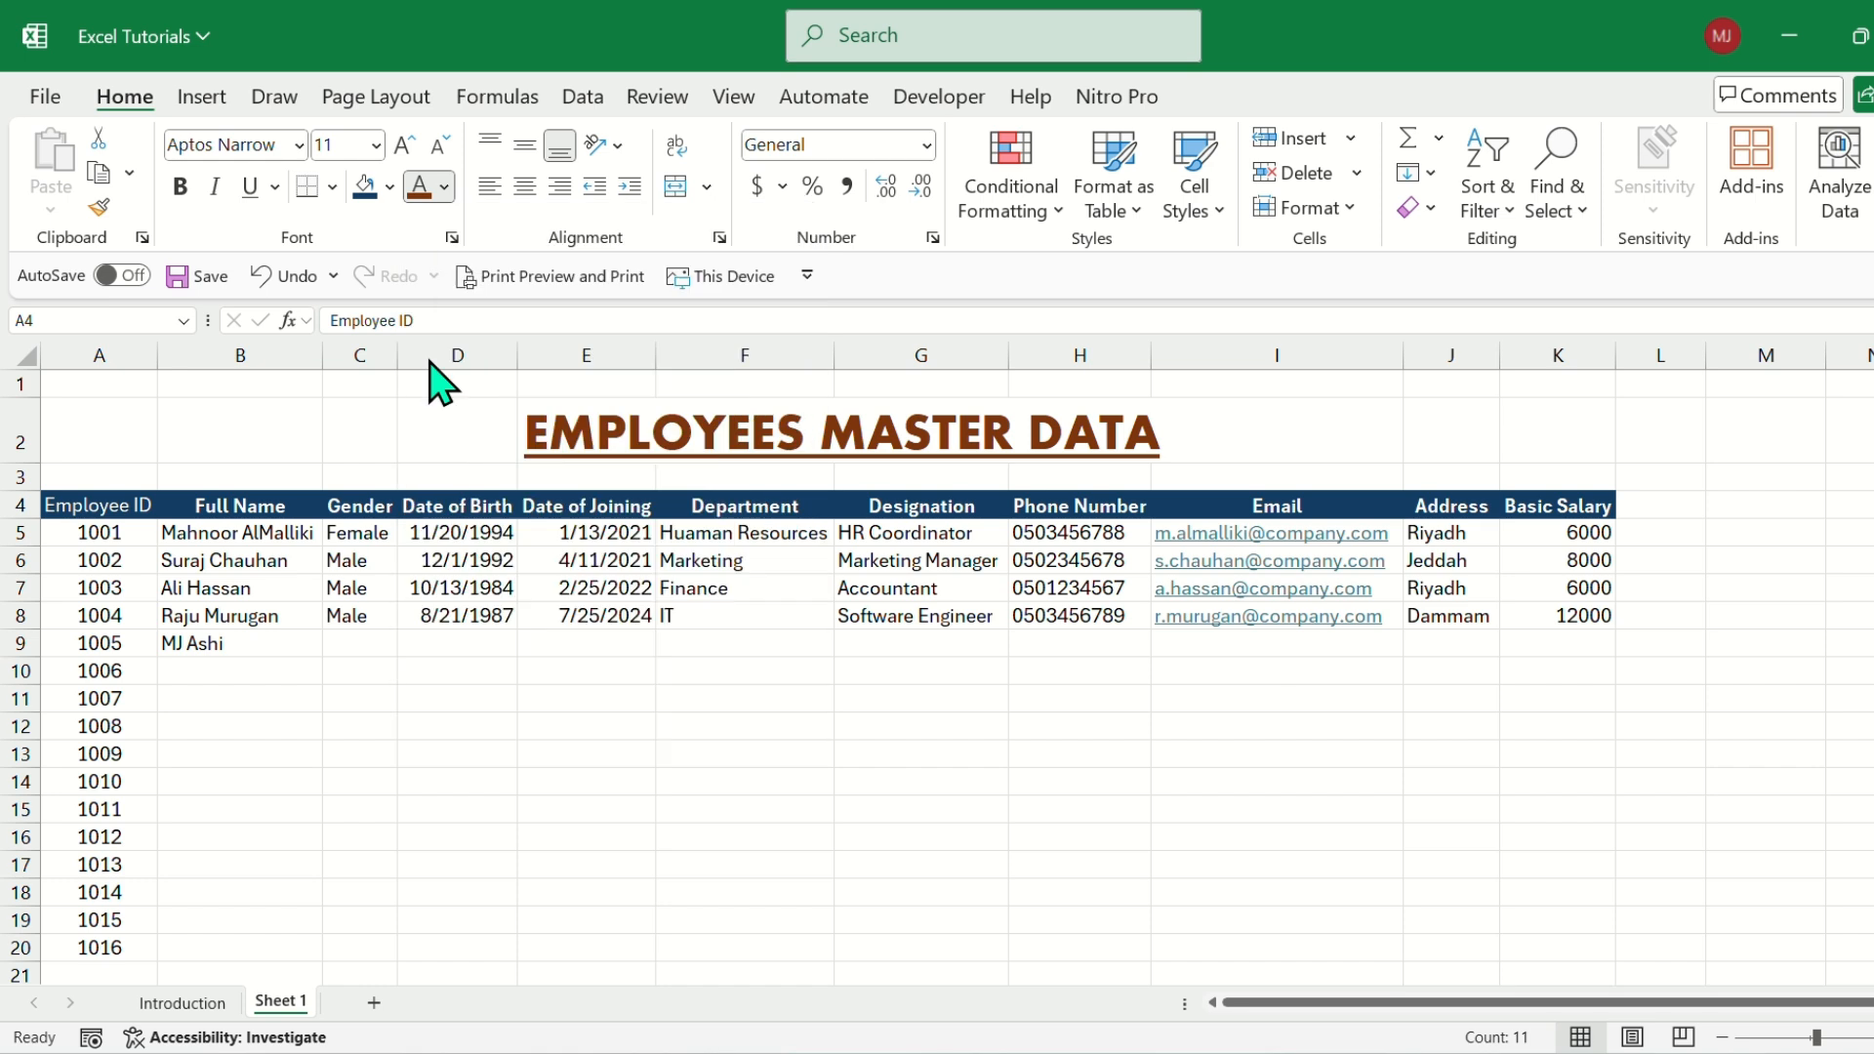
{"action": "left_click", "coordinate": [619, 586]}
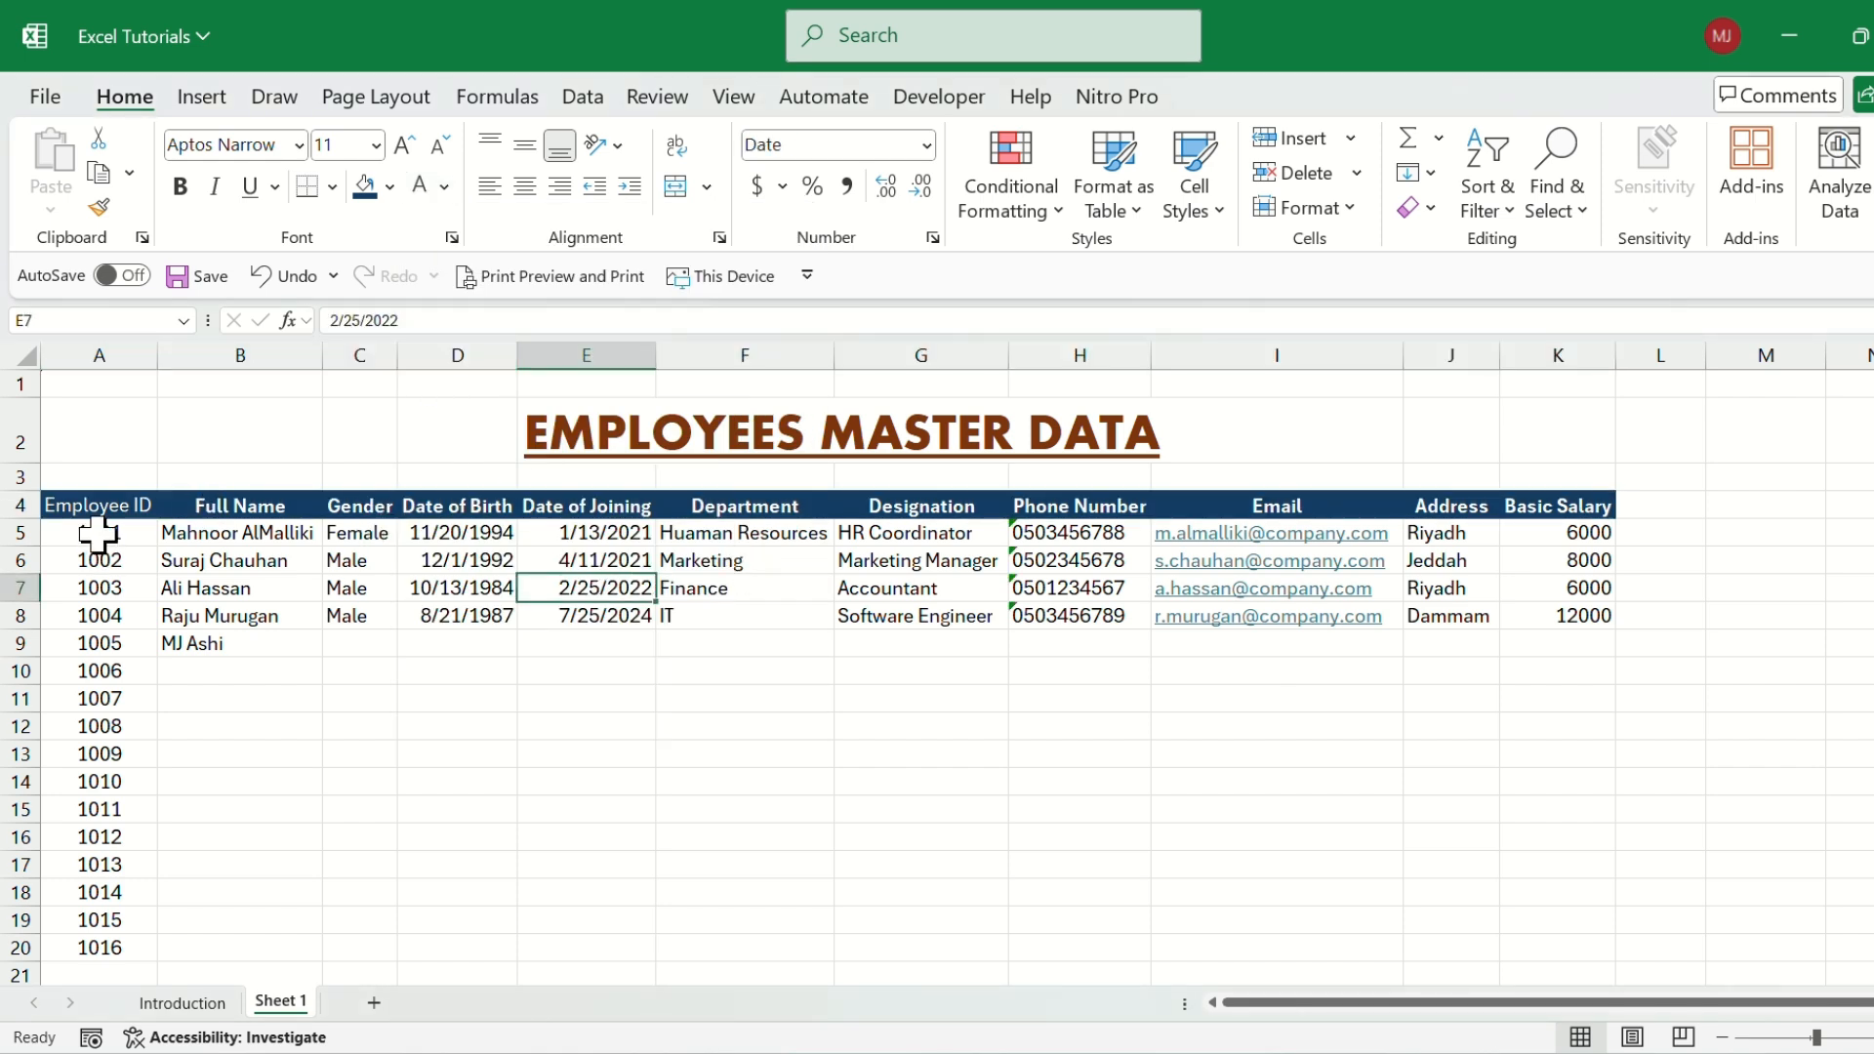
Apply a Bottom Border to the employee table range A4:K20.
{"action": "left_click_drag", "start_coordinate": [97, 532], "coordinate": [1595, 943]}
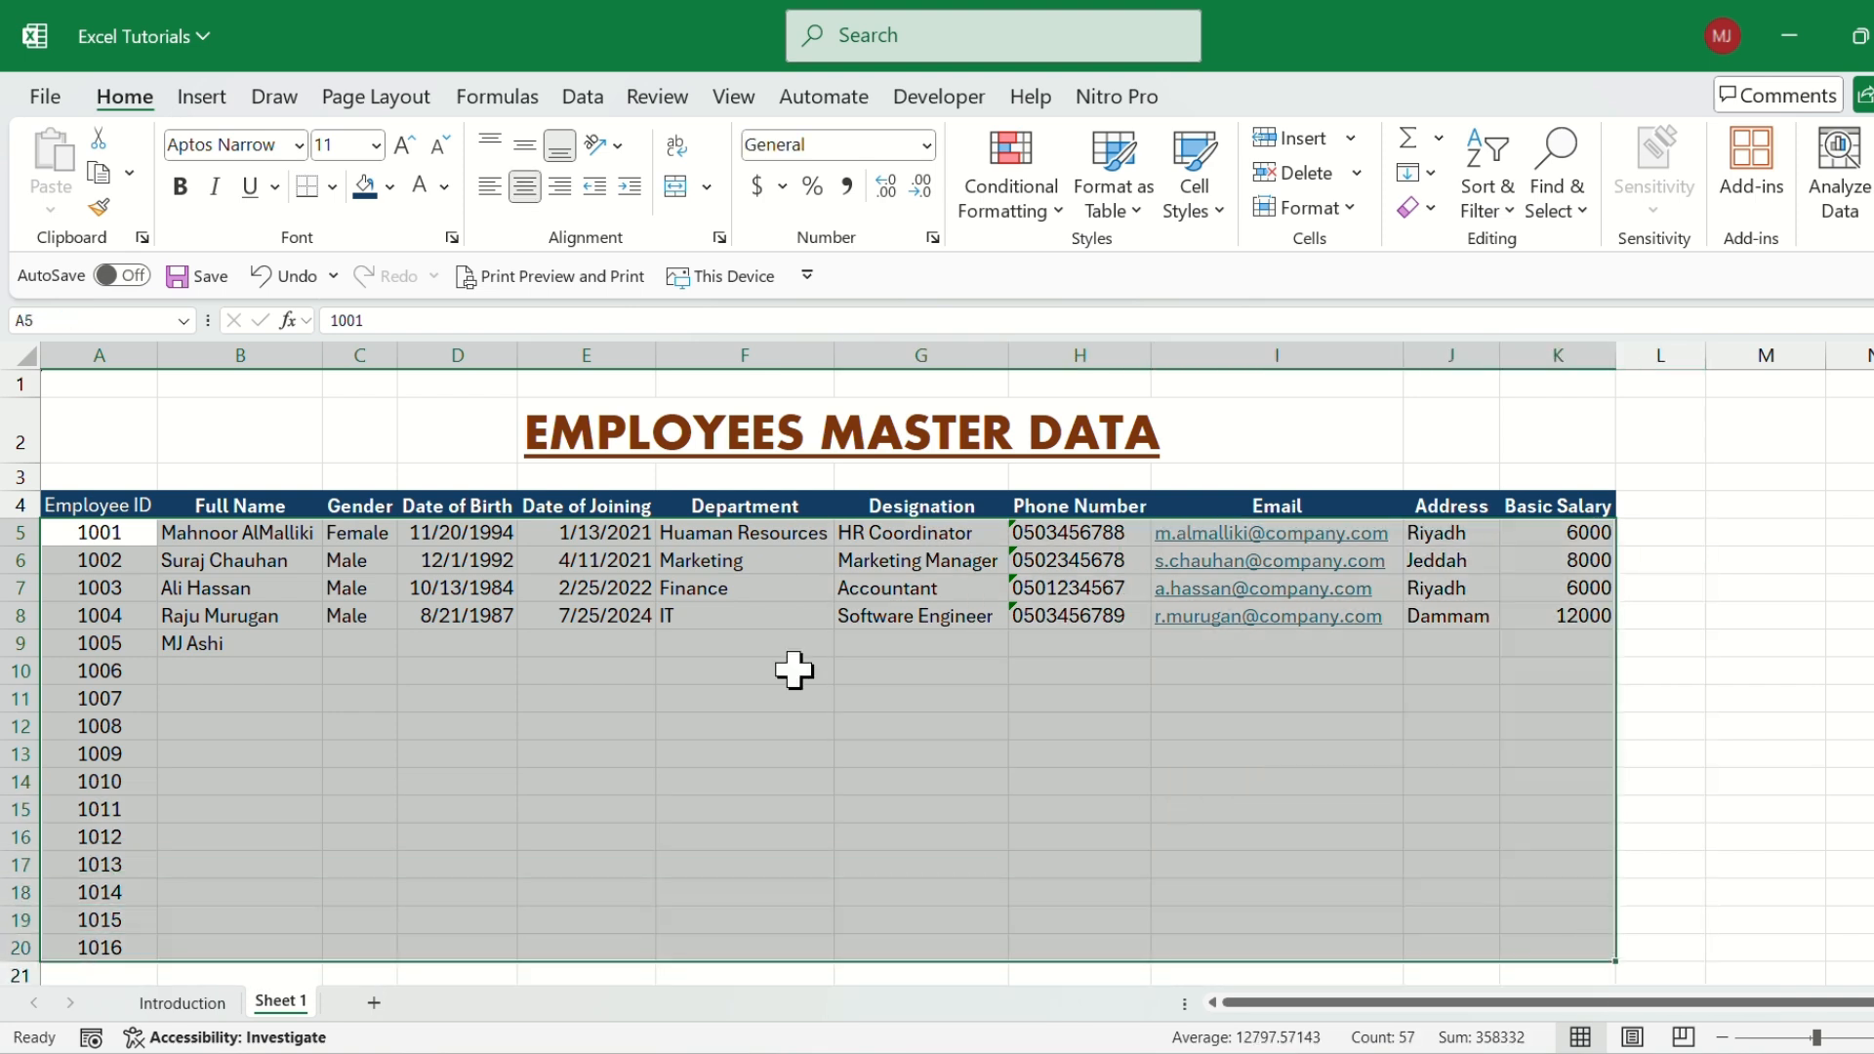
{"action": "left_click", "coordinate": [436, 615]}
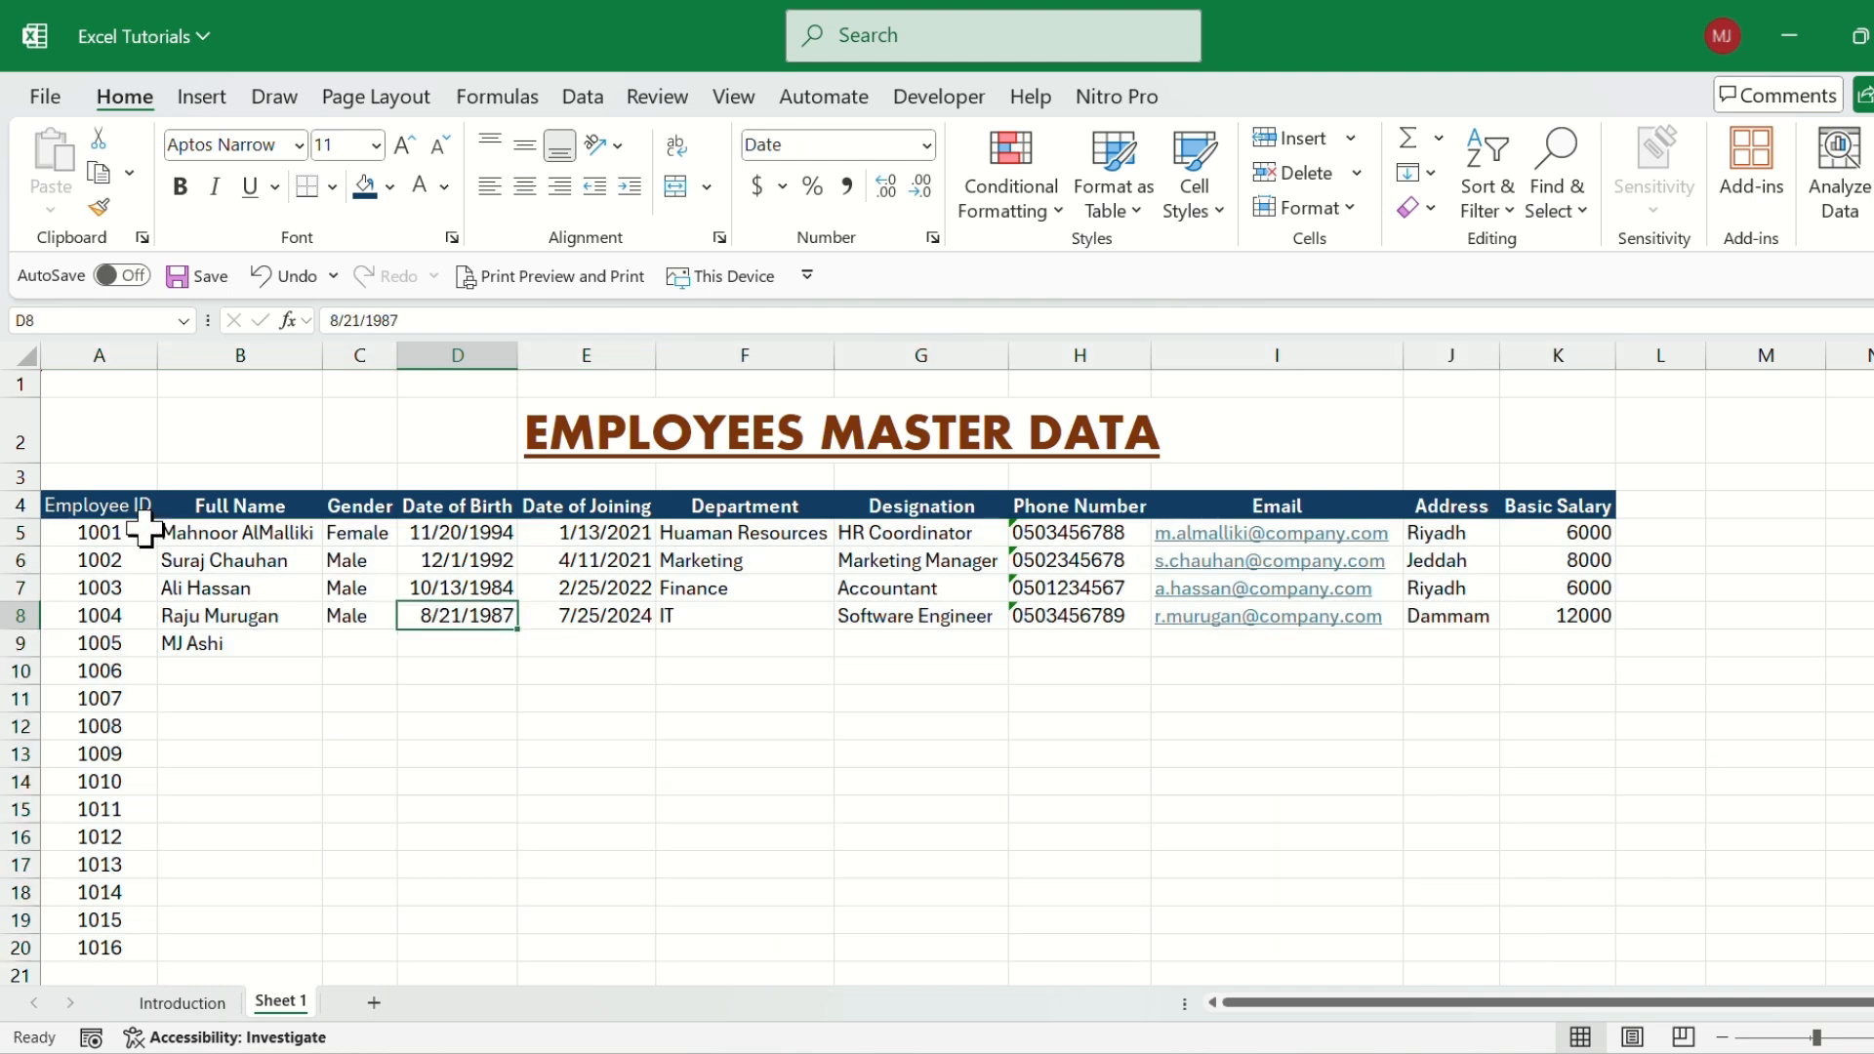
{"action": "left_click_drag", "start_coordinate": [75, 507], "coordinate": [1573, 945]}
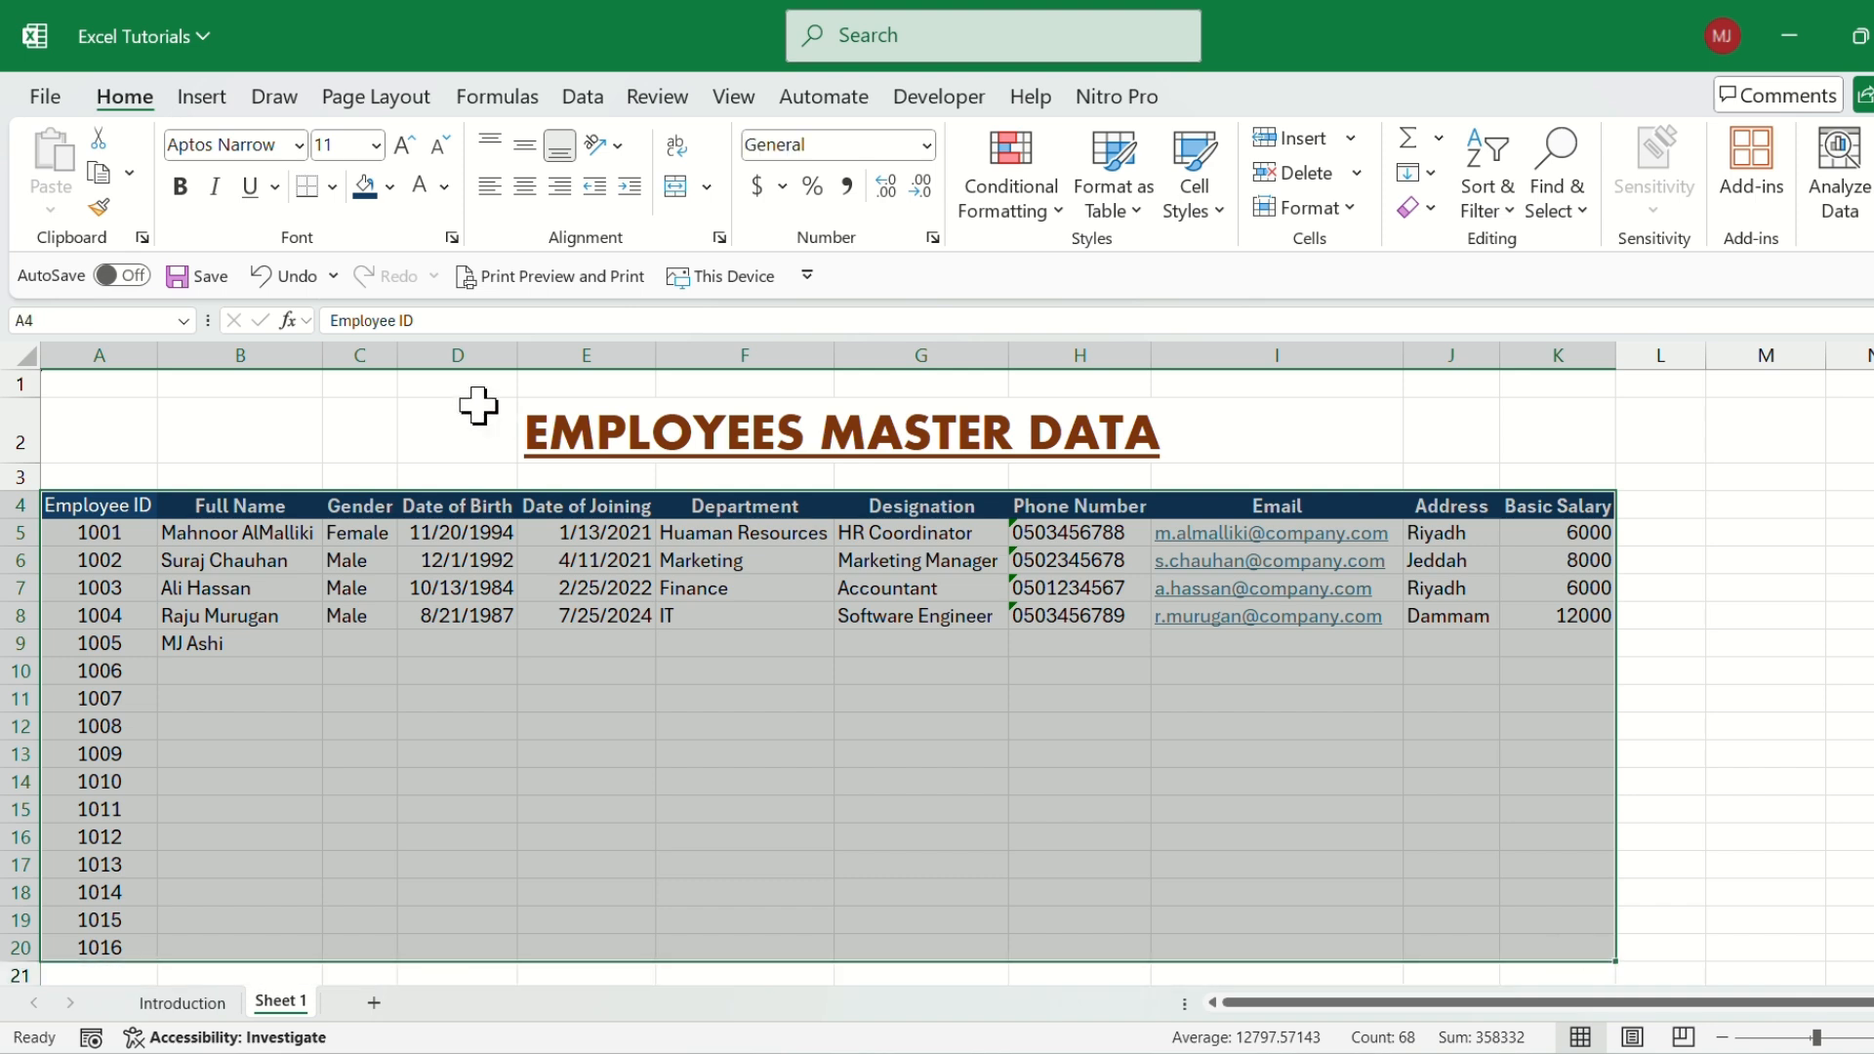
{"action": "left_click", "coordinate": [333, 186]}
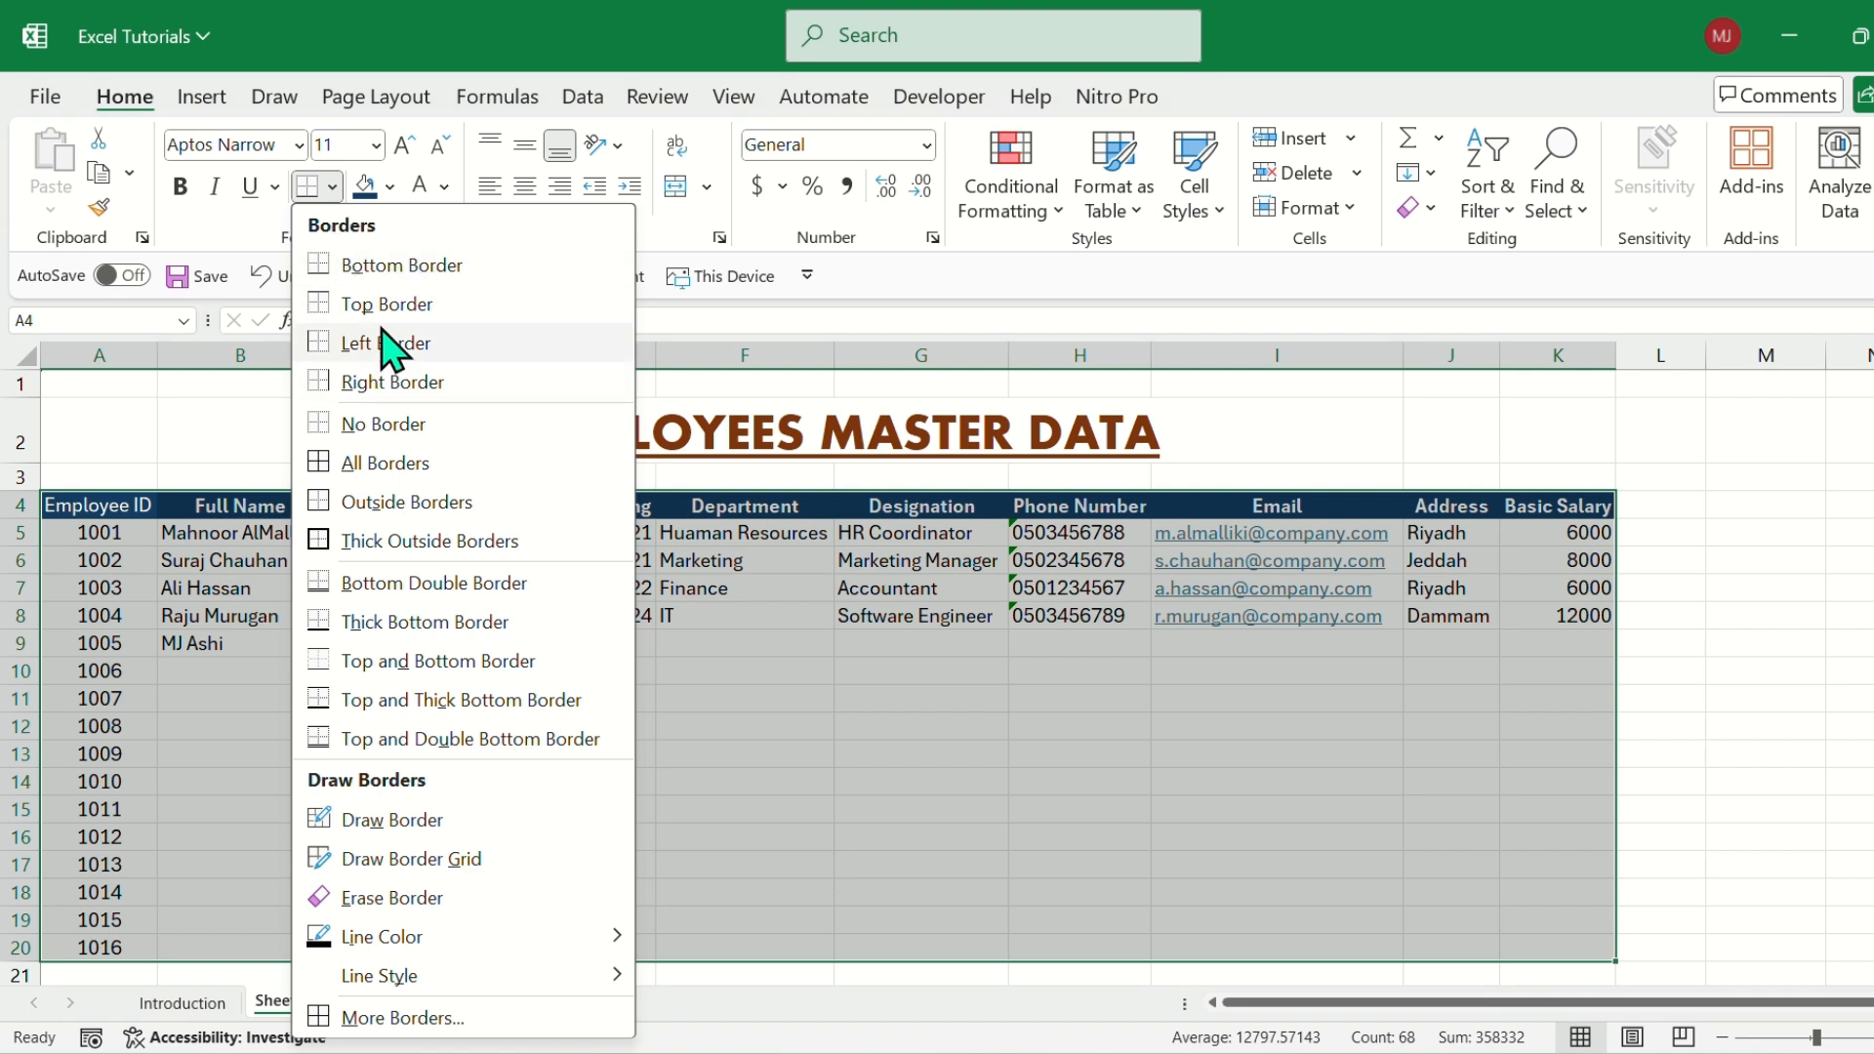
{"action": "left_click", "coordinate": [400, 265]}
{"action": "scroll", "coordinate": [762, 640], "scroll_direction": "down", "scroll_amount": 2}
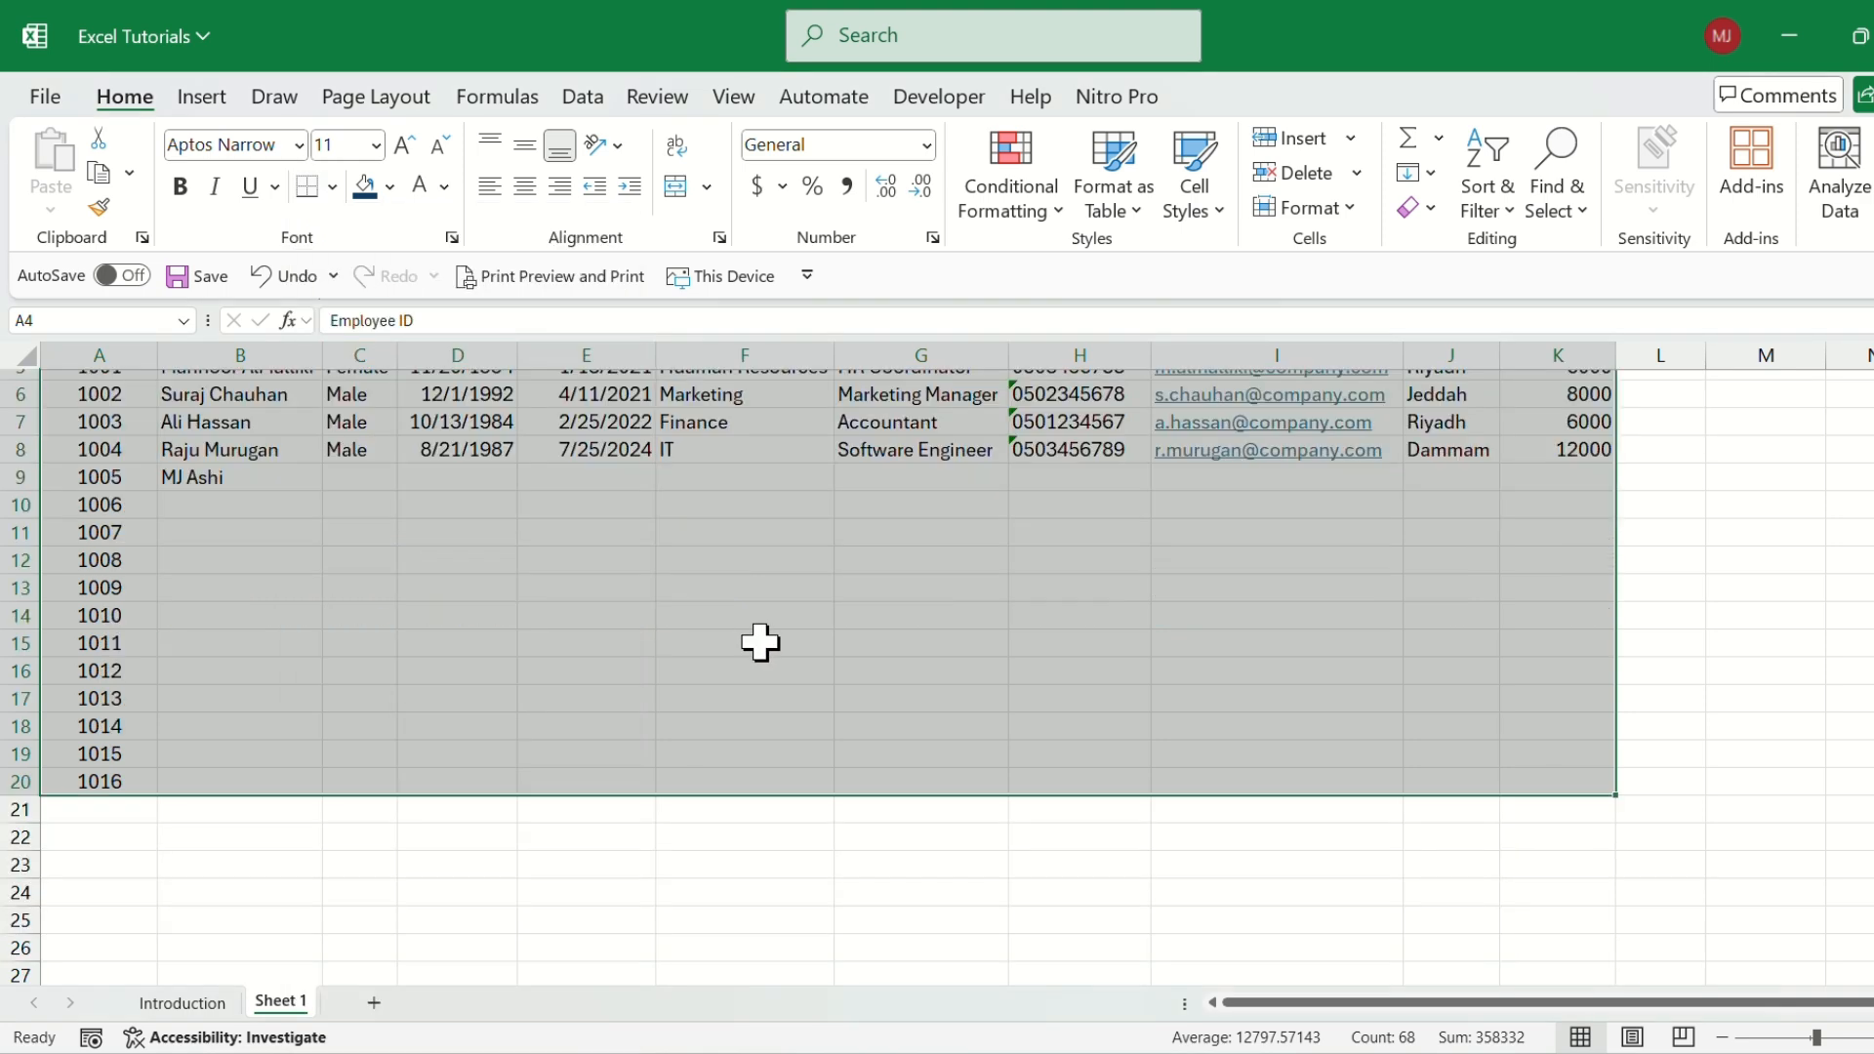
{"action": "left_click", "coordinate": [688, 806]}
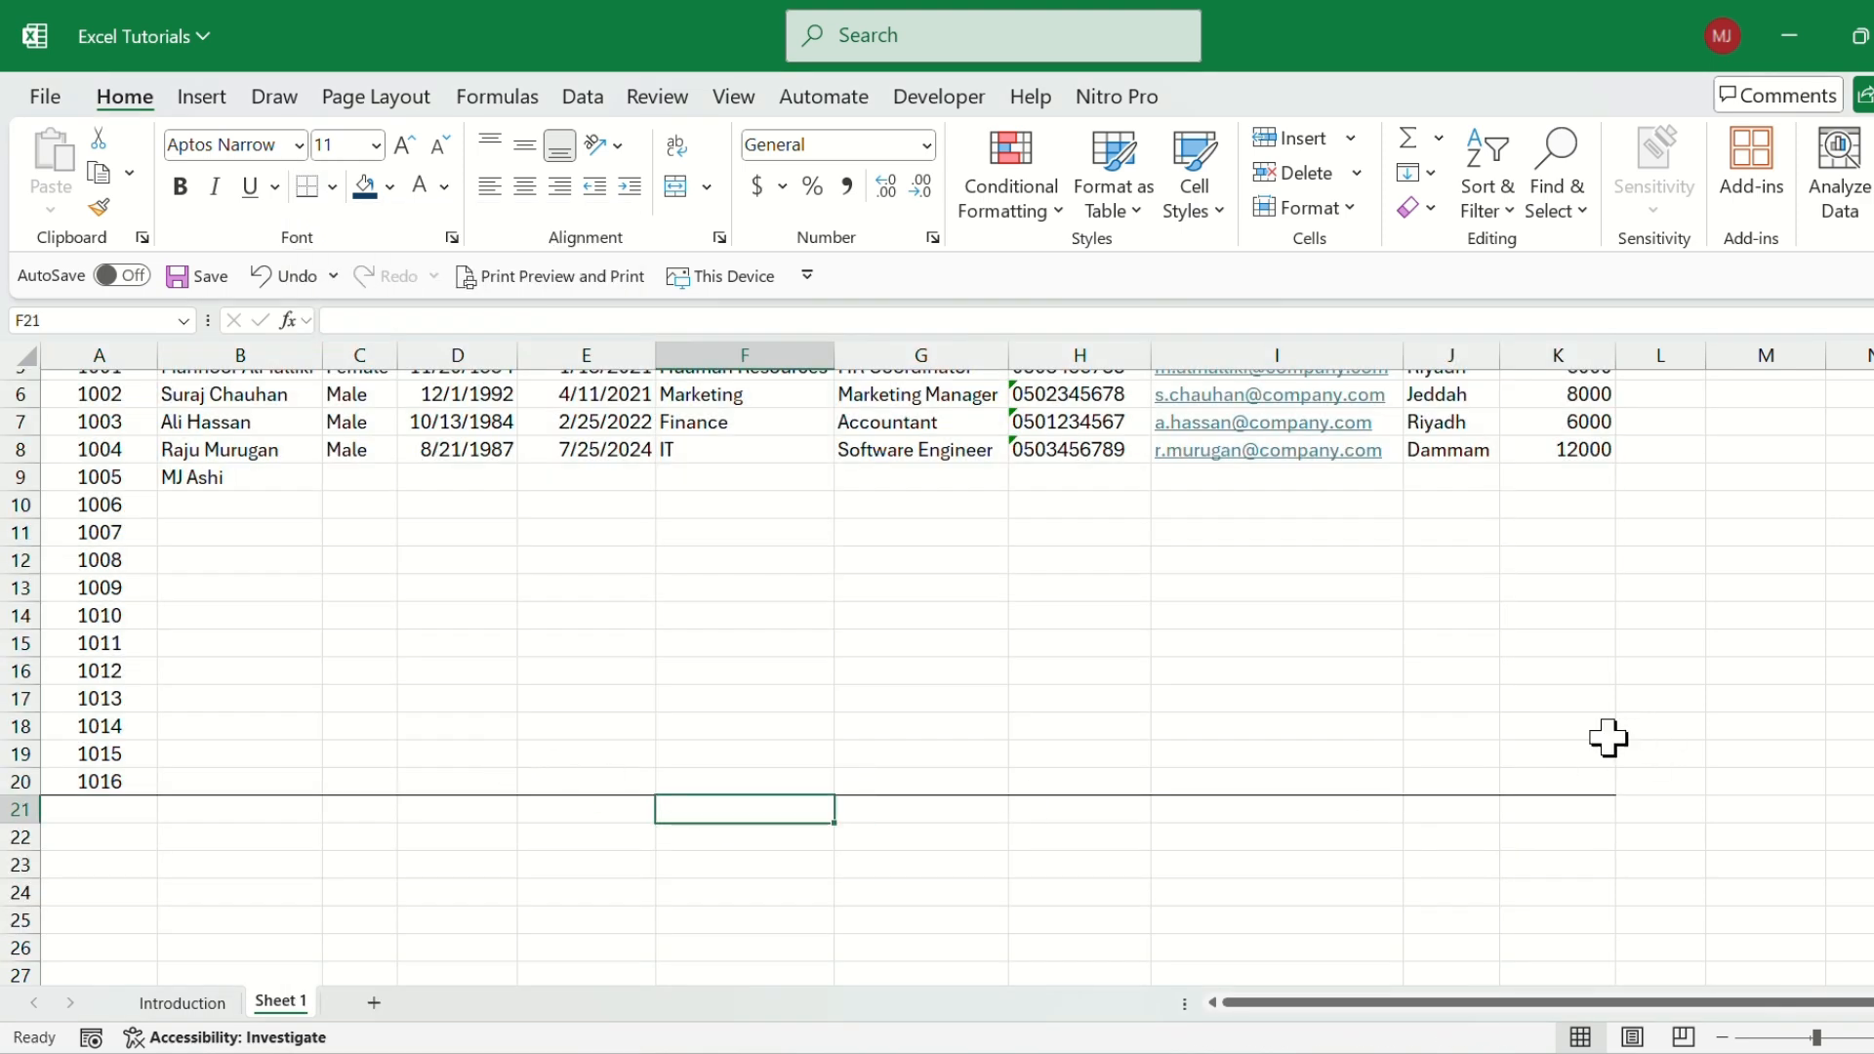
Apply All Borders to the whole employee table, A4:K20, including the header row.
{"action": "left_click_drag", "start_coordinate": [1587, 776], "coordinate": [114, 504]}
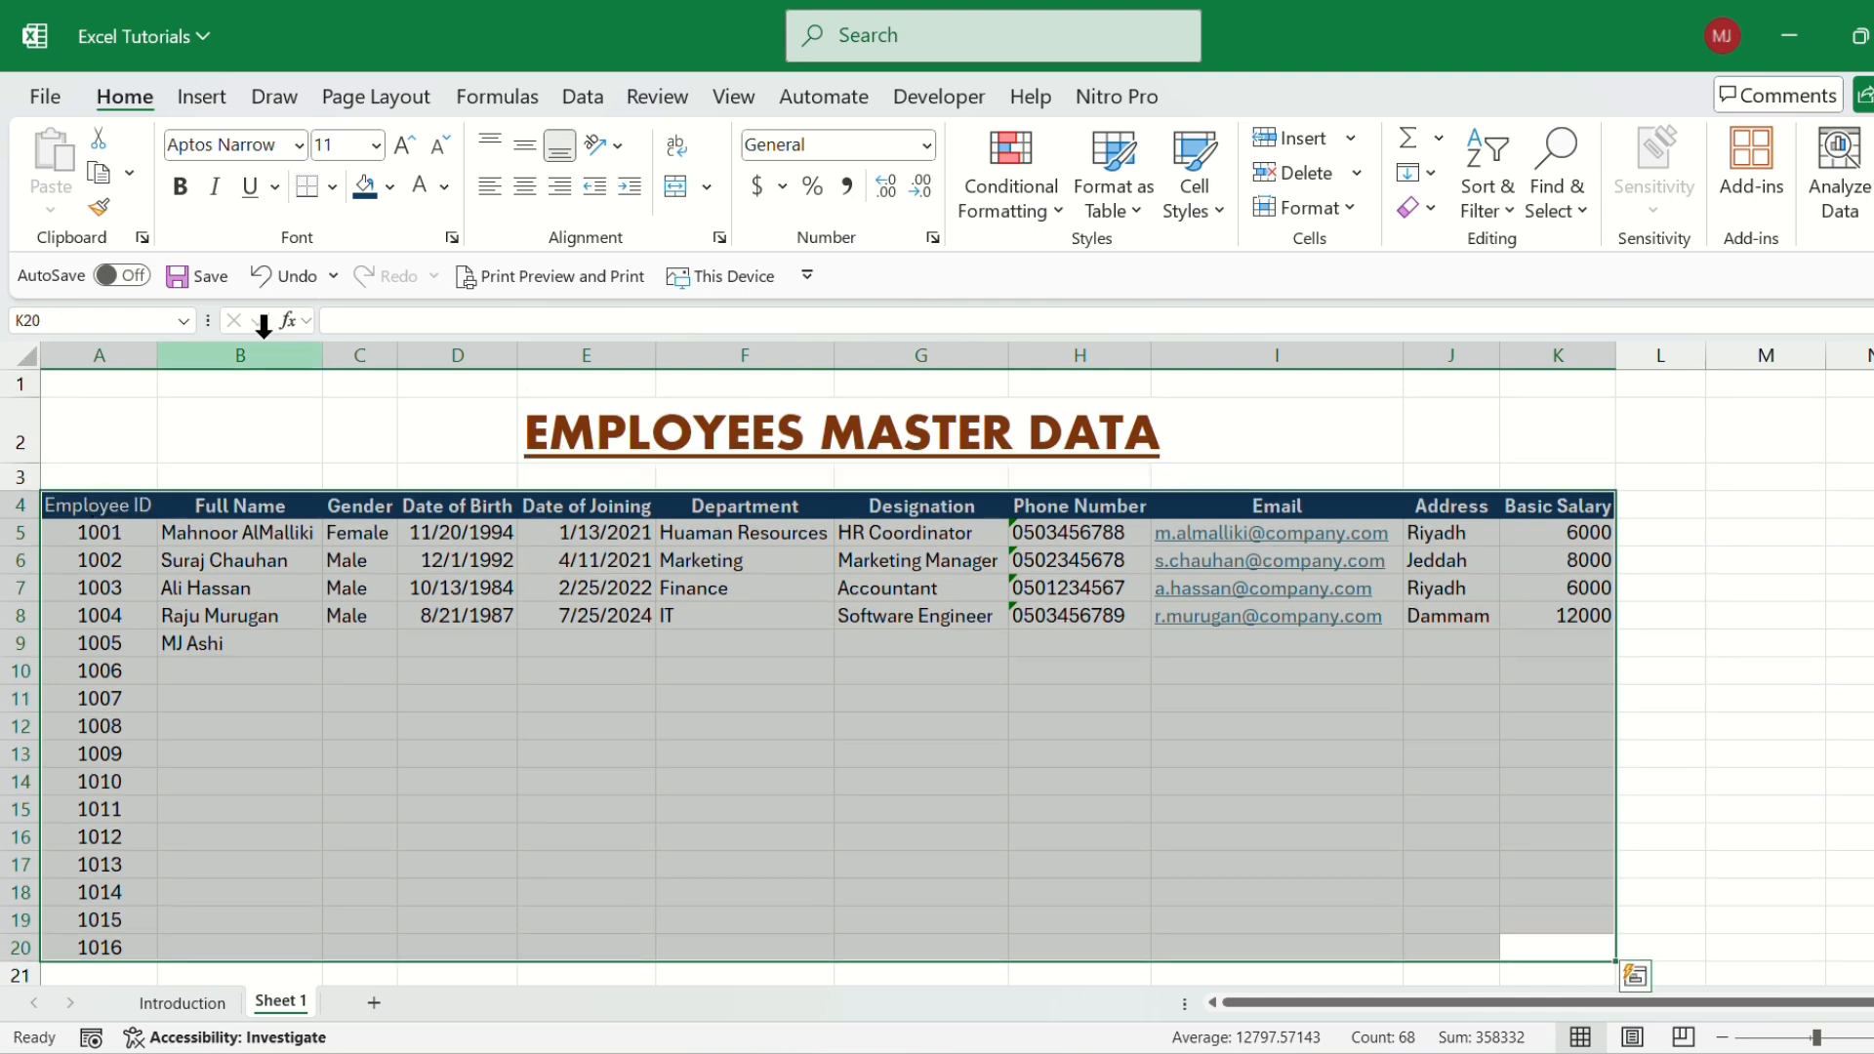
{"action": "left_click", "coordinate": [332, 187]}
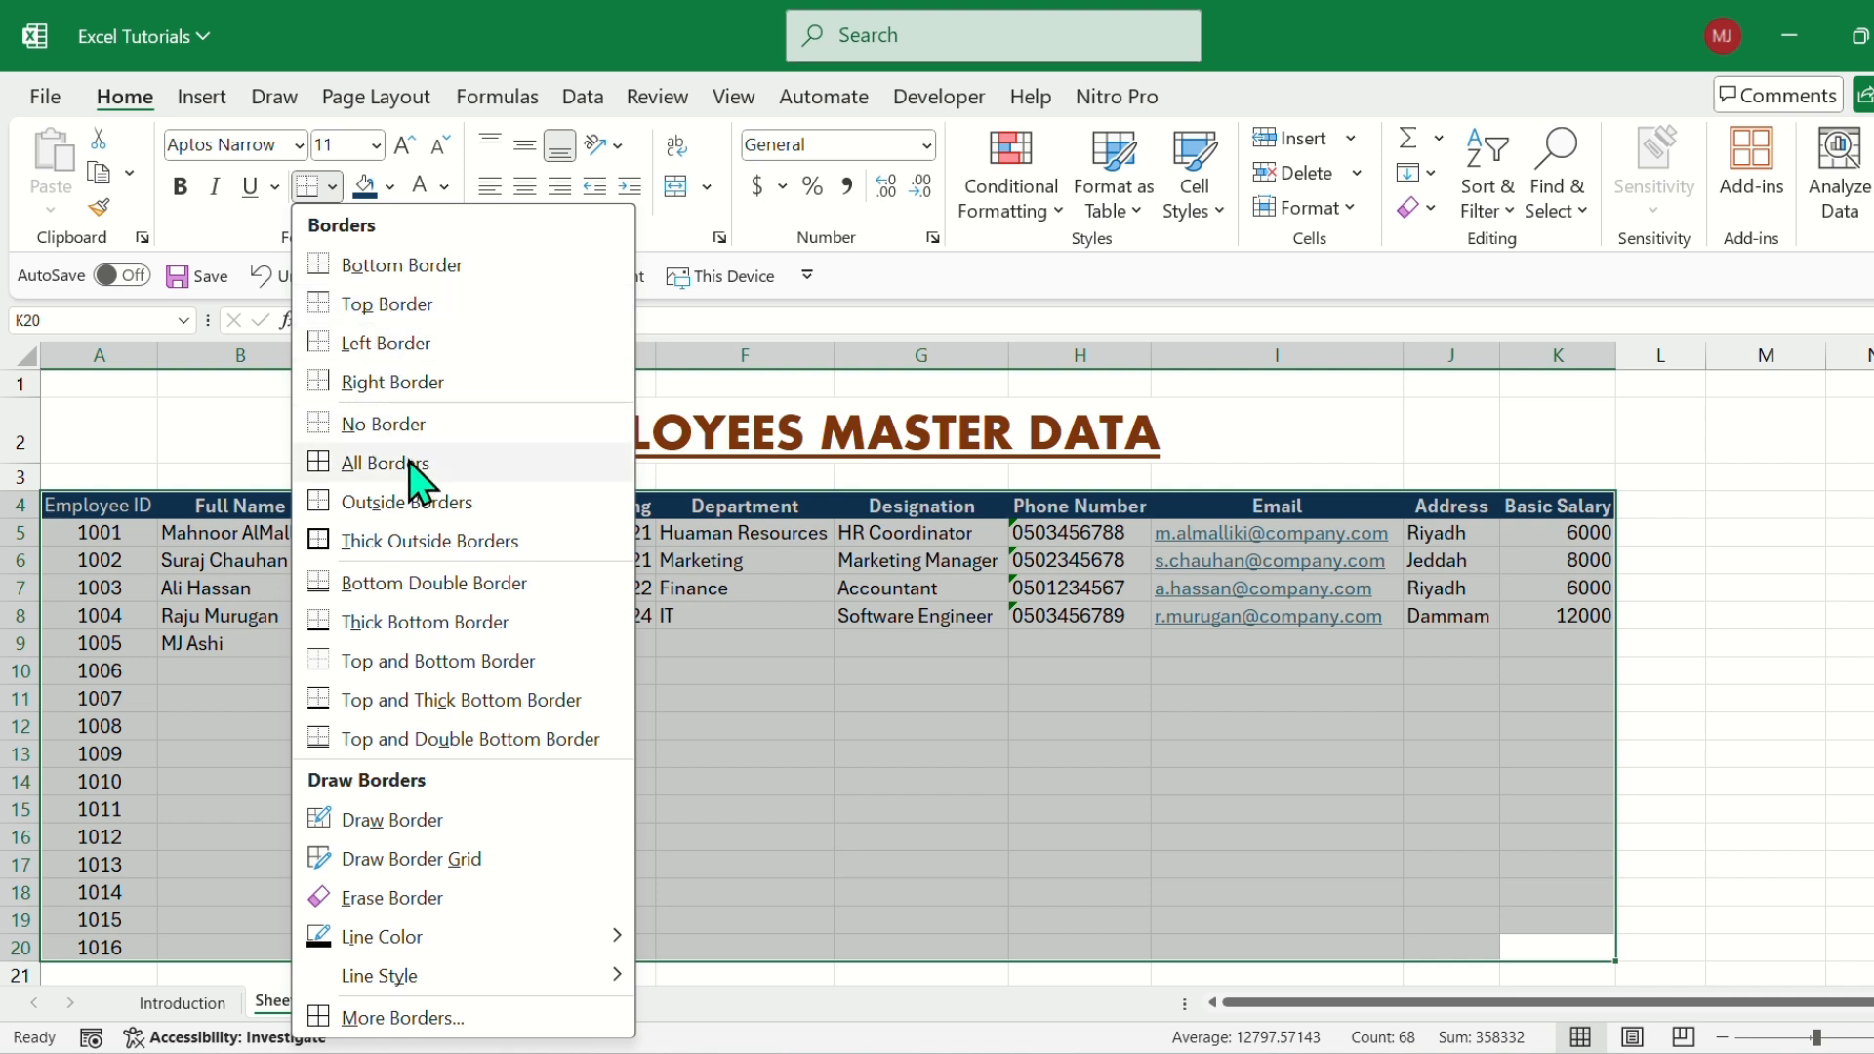
{"action": "left_click", "coordinate": [380, 467]}
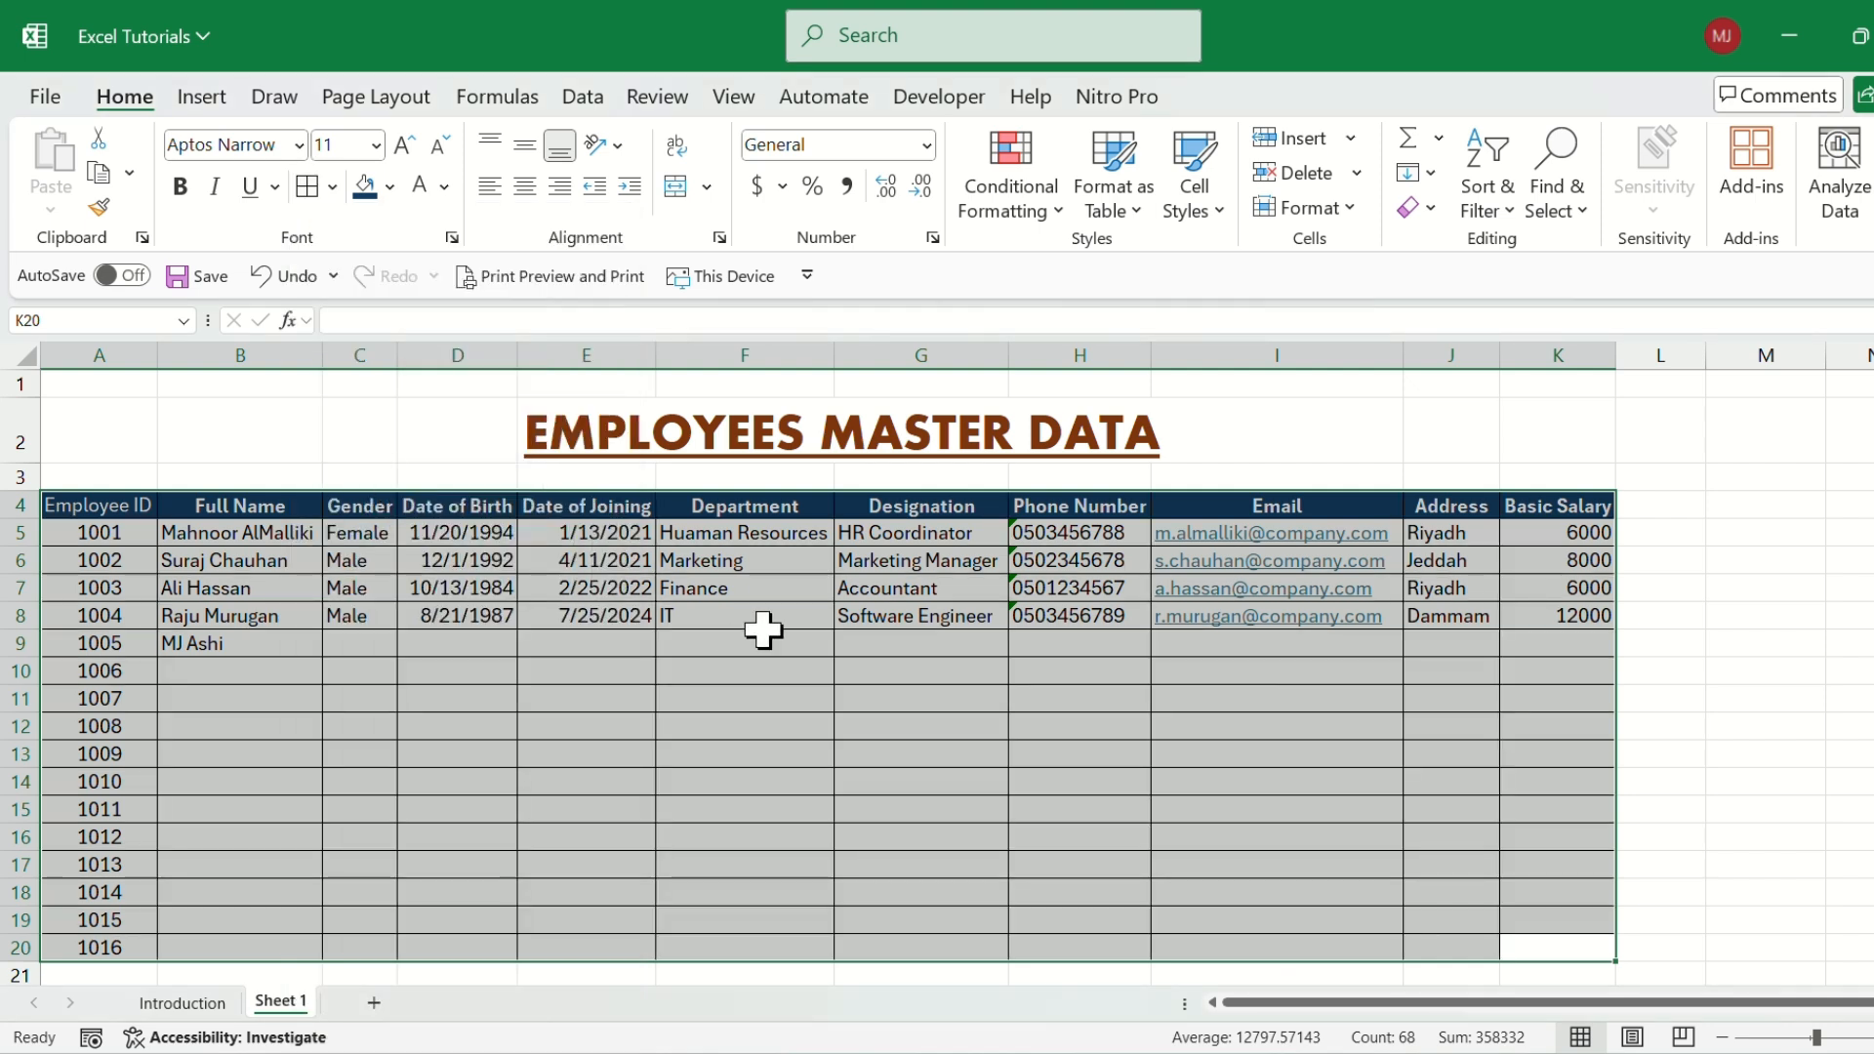
{"action": "left_click", "coordinate": [757, 670]}
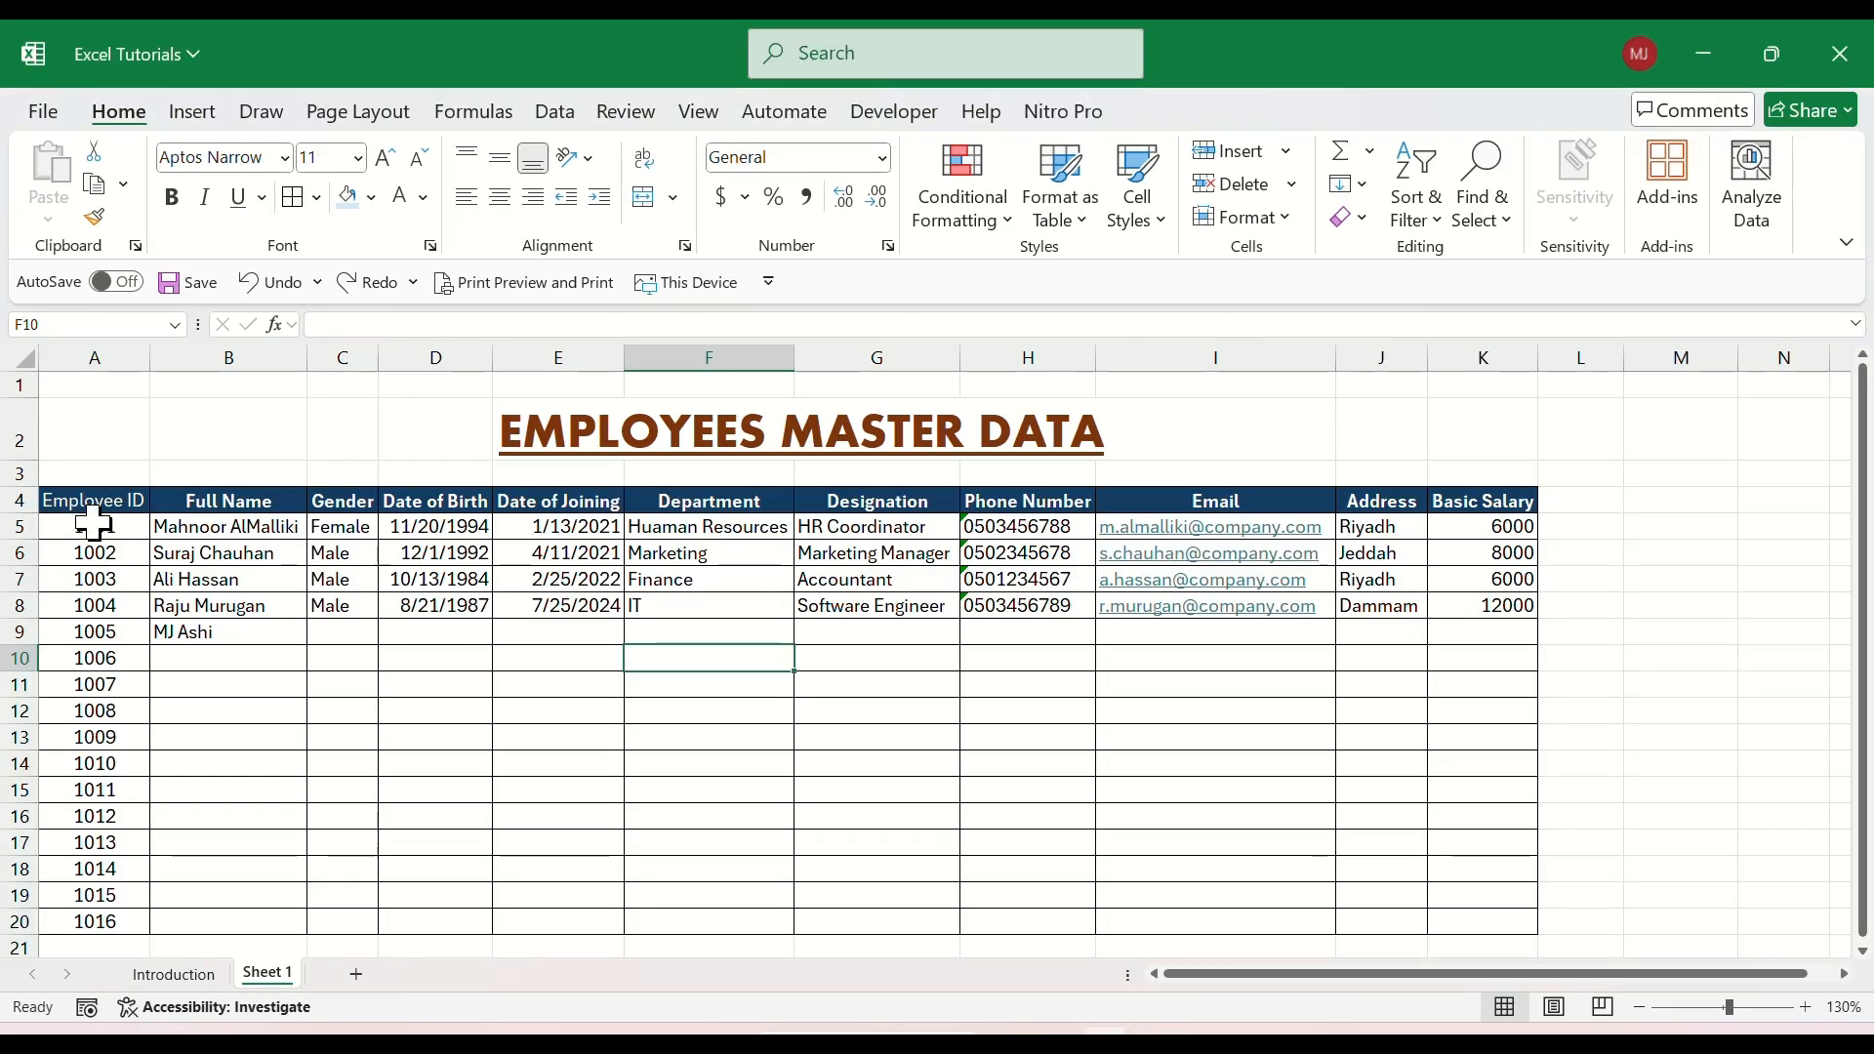
Fill the employee data rows A5:K20 with the lightest dark-blue theme shade.
{"action": "left_click", "coordinate": [93, 525]}
{"action": "left_click_drag", "start_coordinate": [93, 525], "coordinate": [1487, 930]}
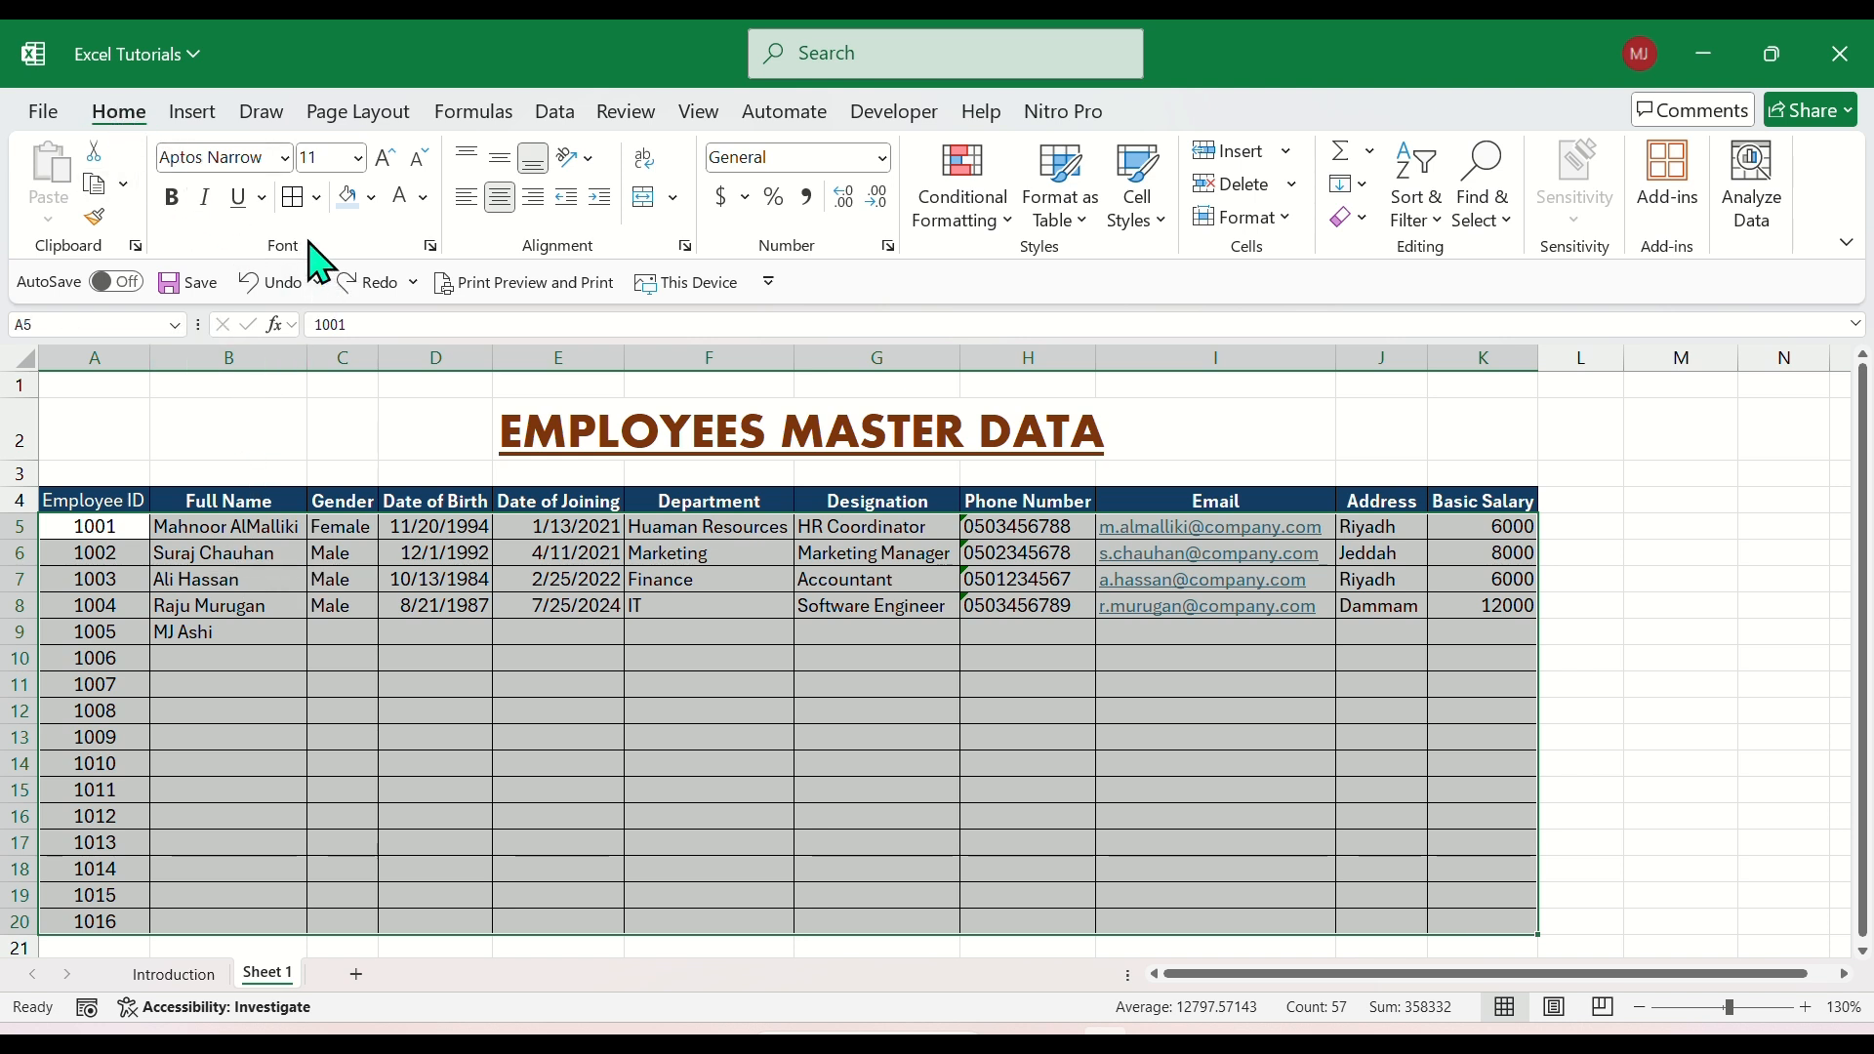
{"action": "left_click", "coordinate": [373, 199]}
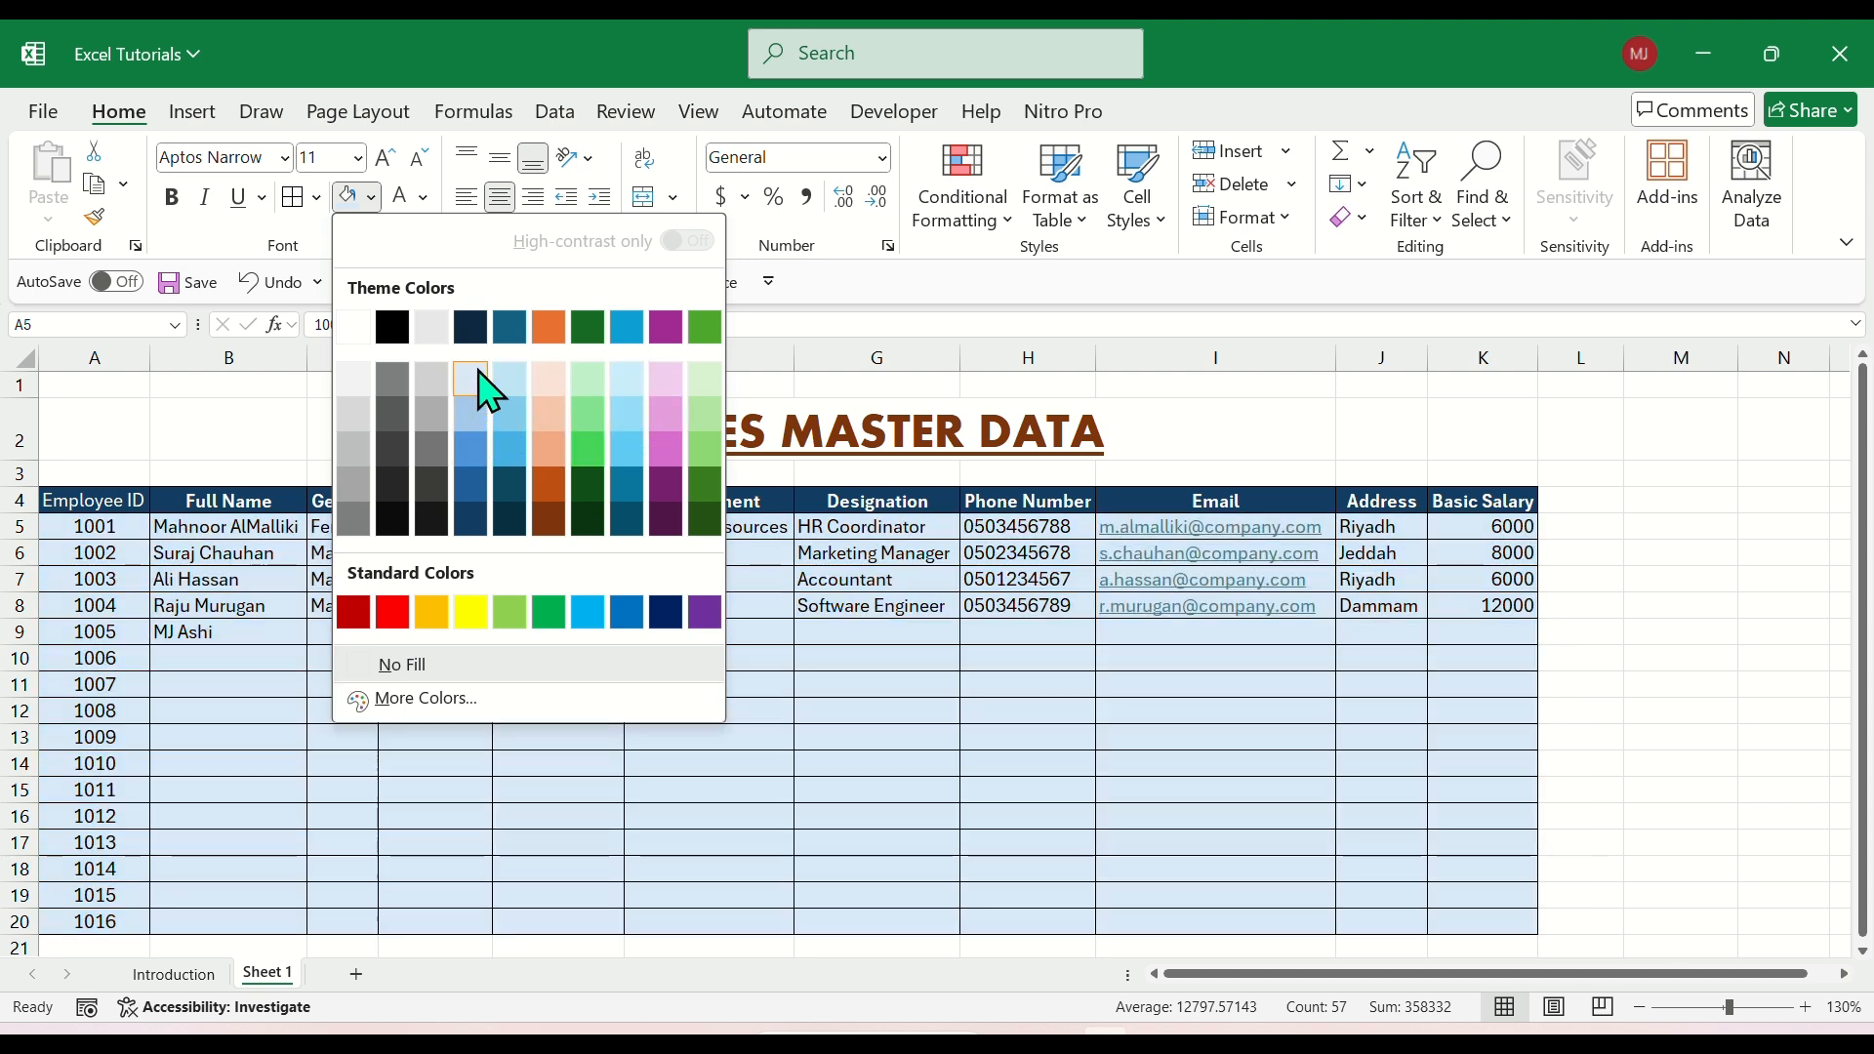
{"action": "left_click", "coordinate": [478, 379]}
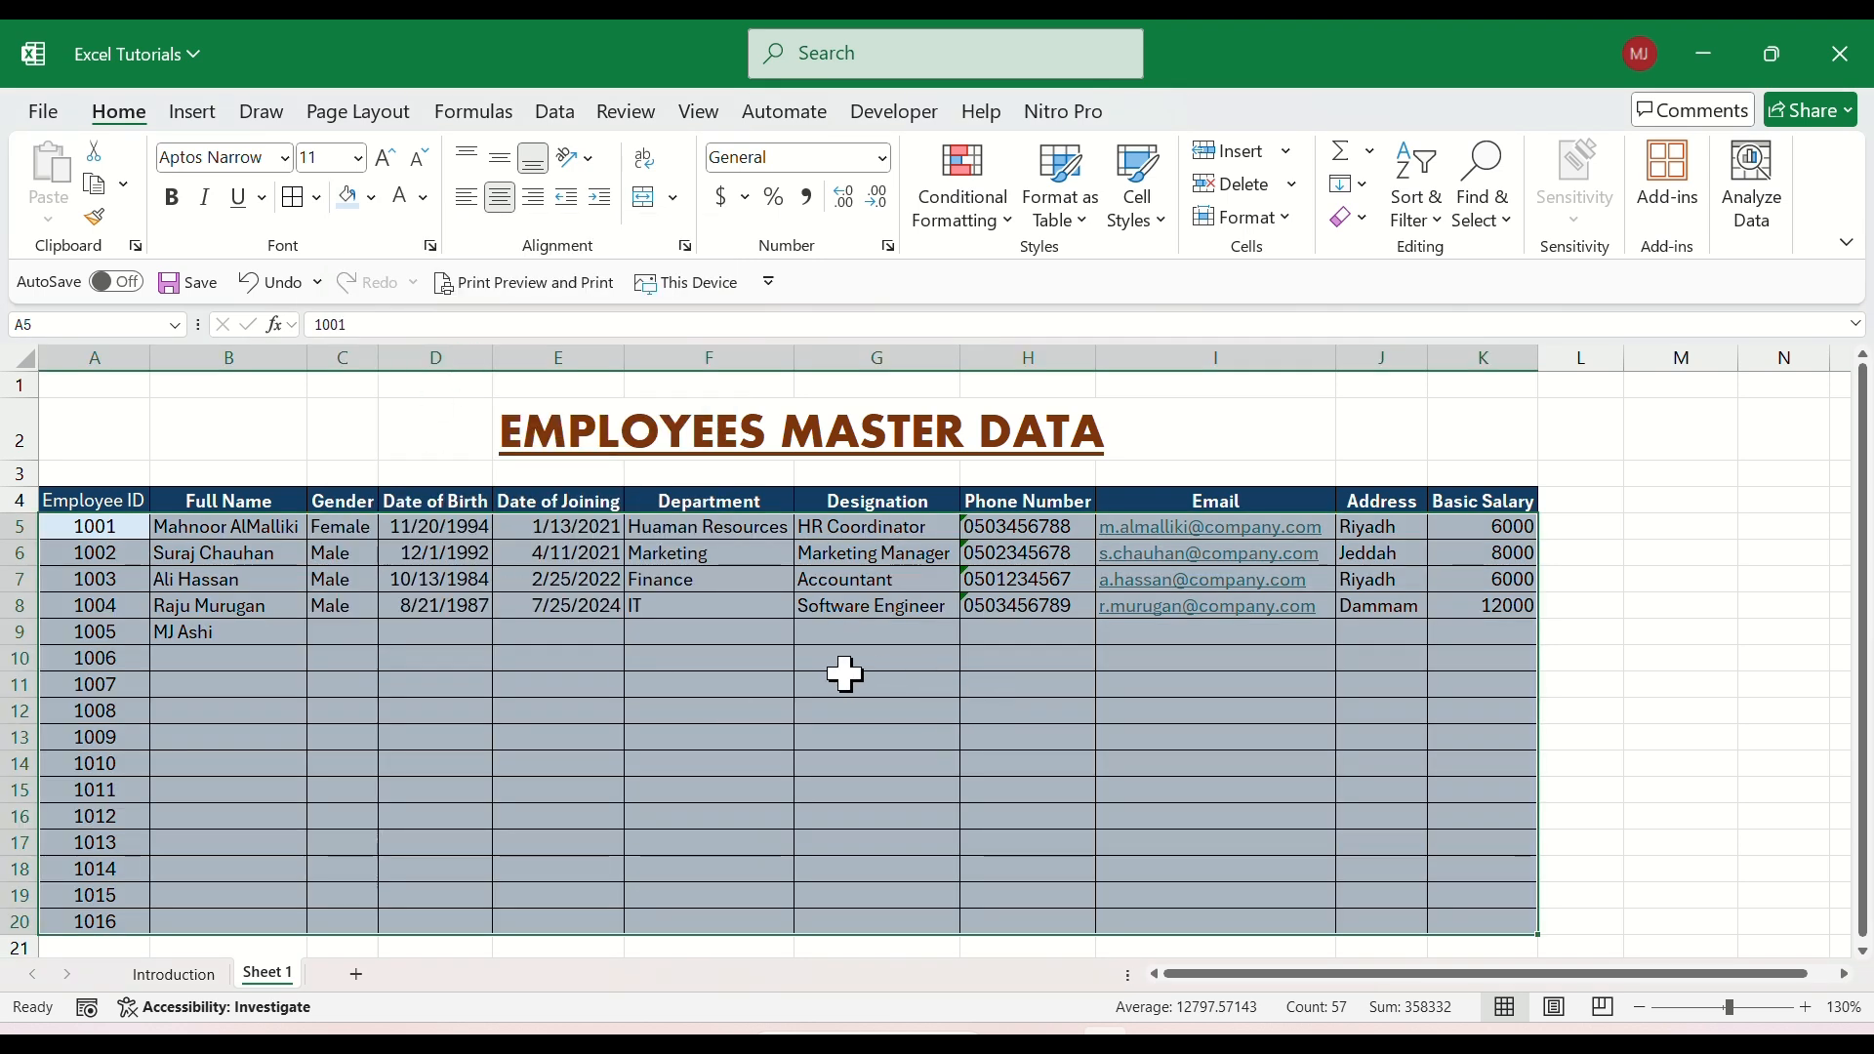
{"action": "left_click", "coordinate": [1080, 684]}
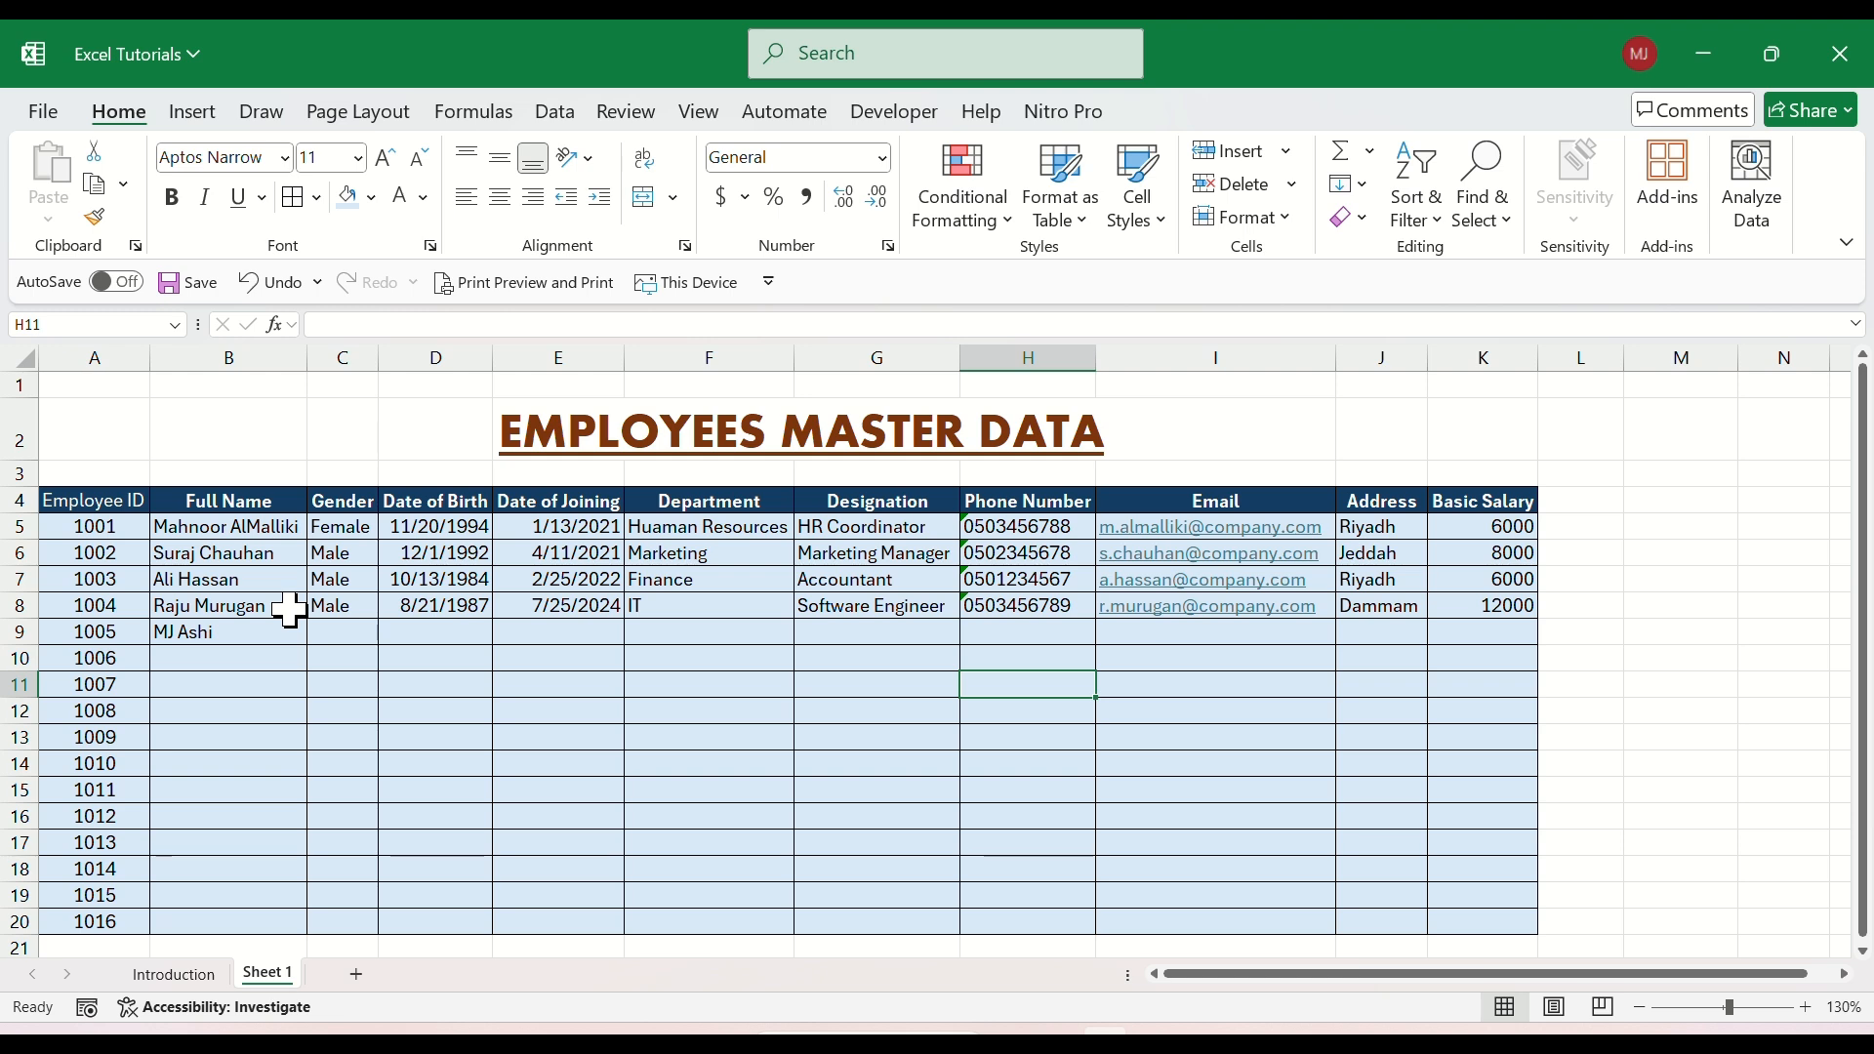
Look over the Employee ID, Full Name, Date of Birth and Date of Joining entries in the employee table.
{"action": "left_click", "coordinate": [1807, 1008]}
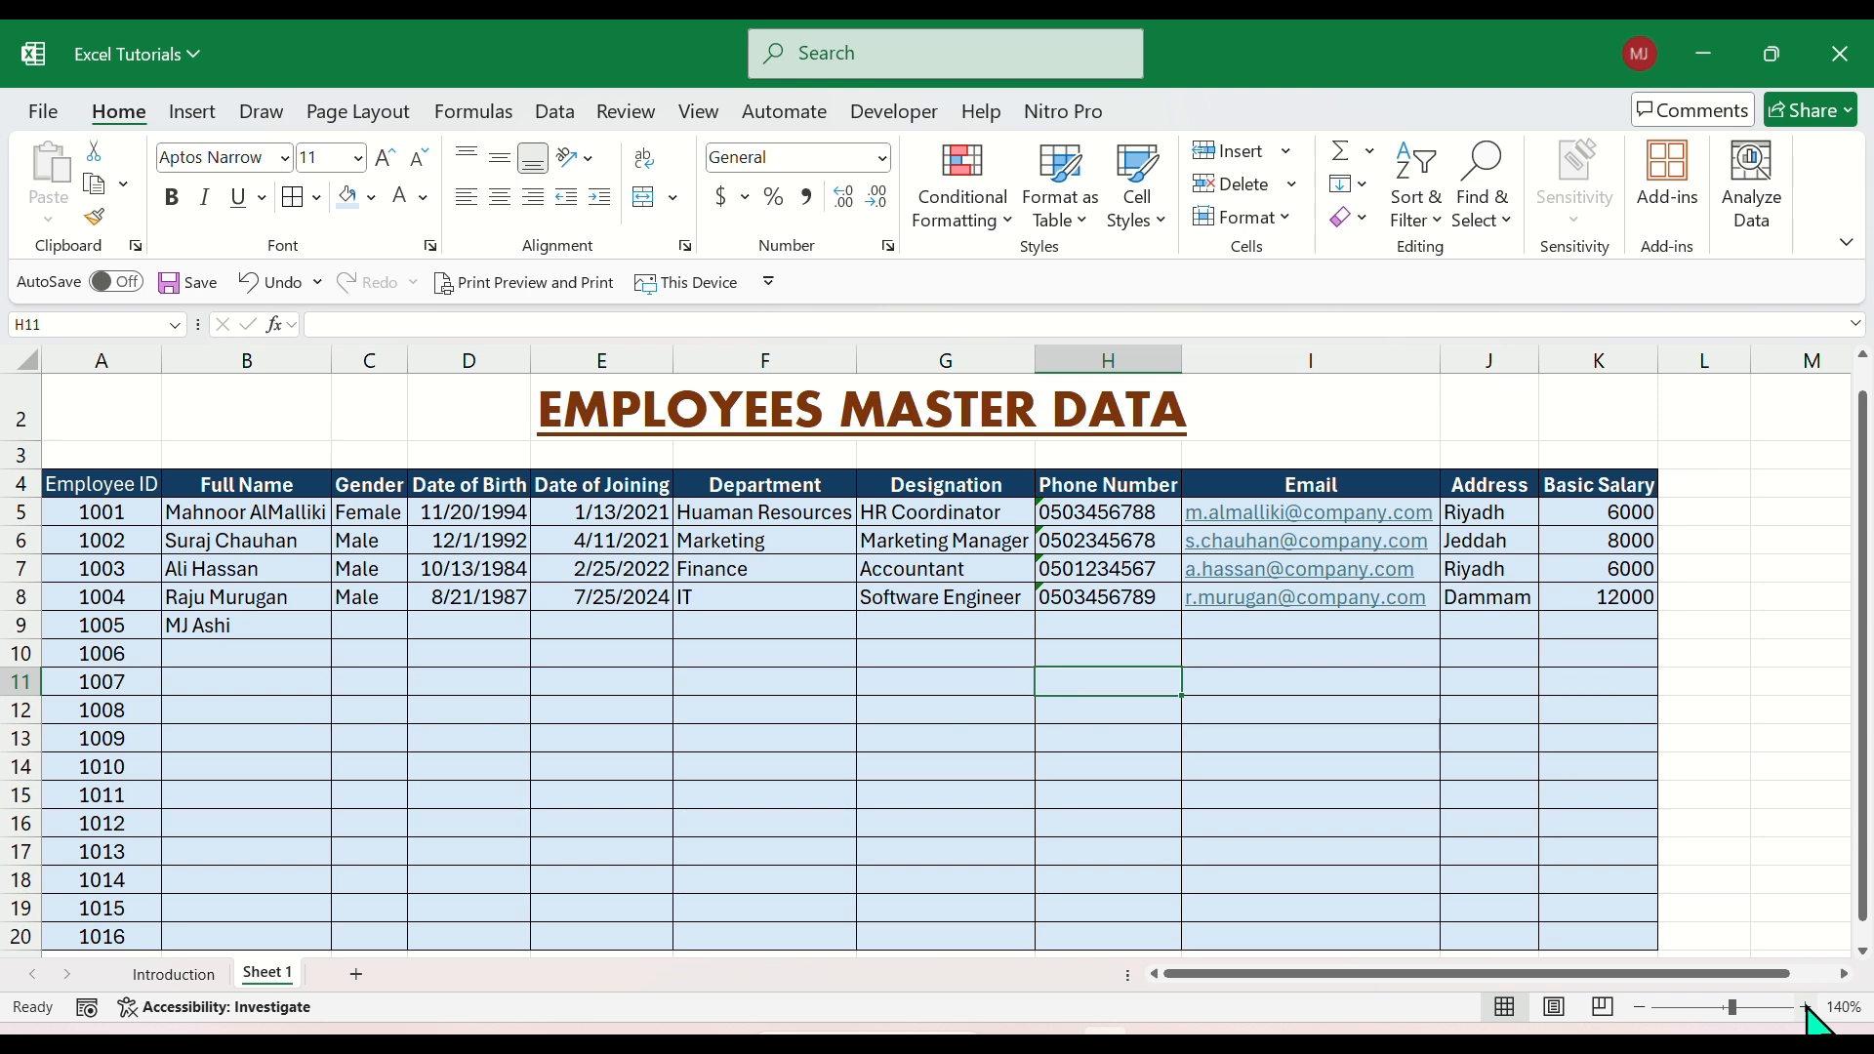
{"action": "left_click", "coordinate": [613, 652]}
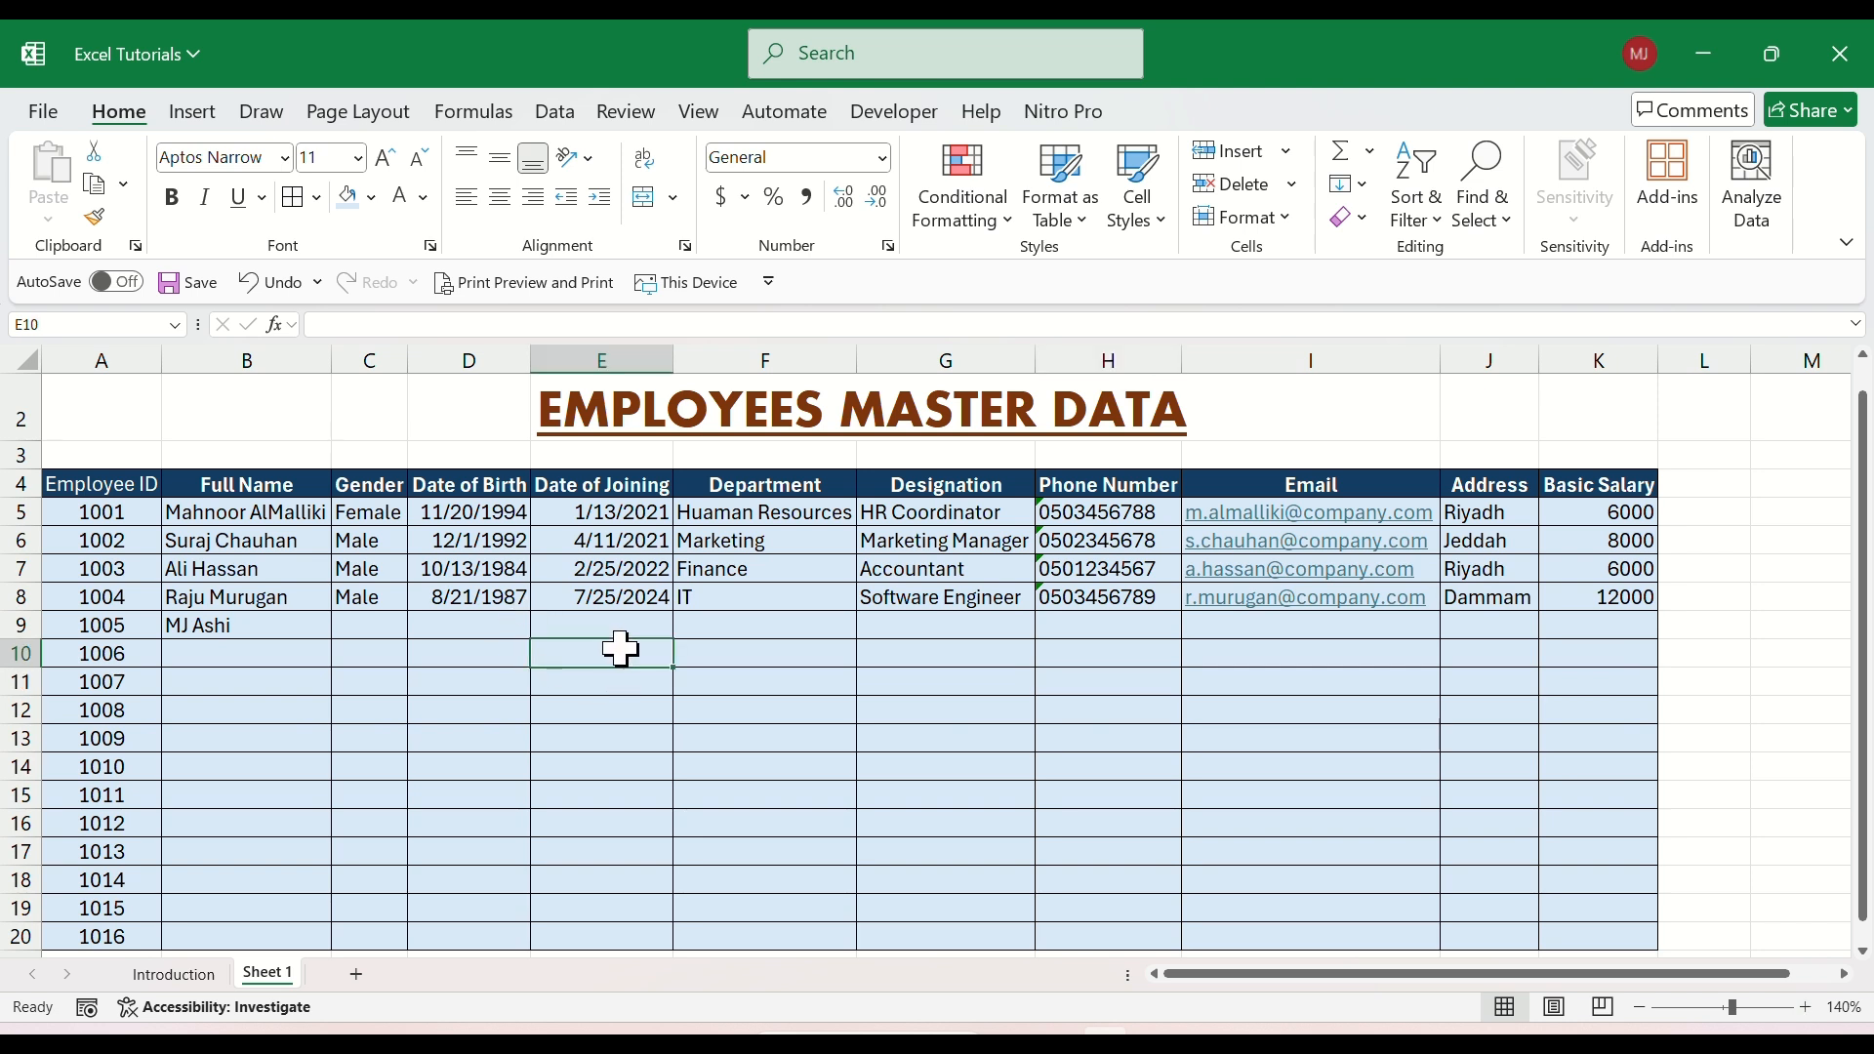
{"action": "left_click", "coordinate": [221, 534]}
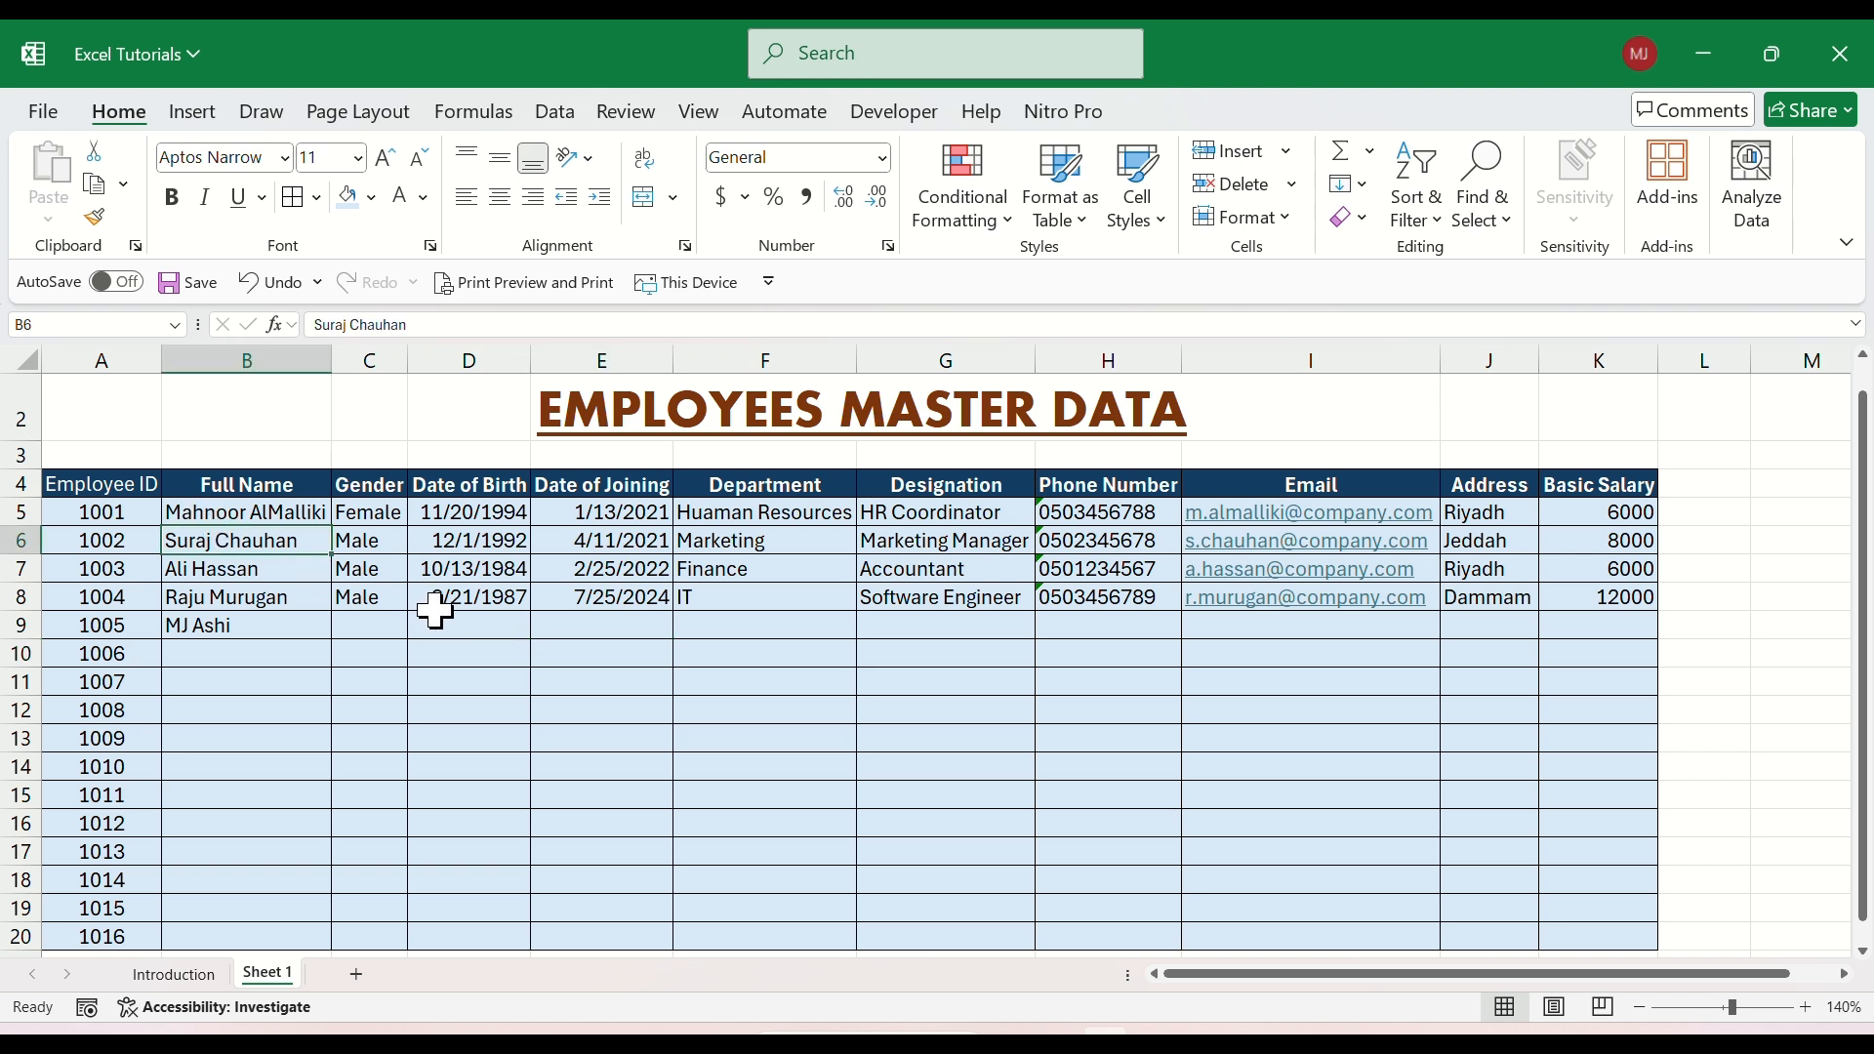
{"action": "left_click", "coordinate": [103, 511]}
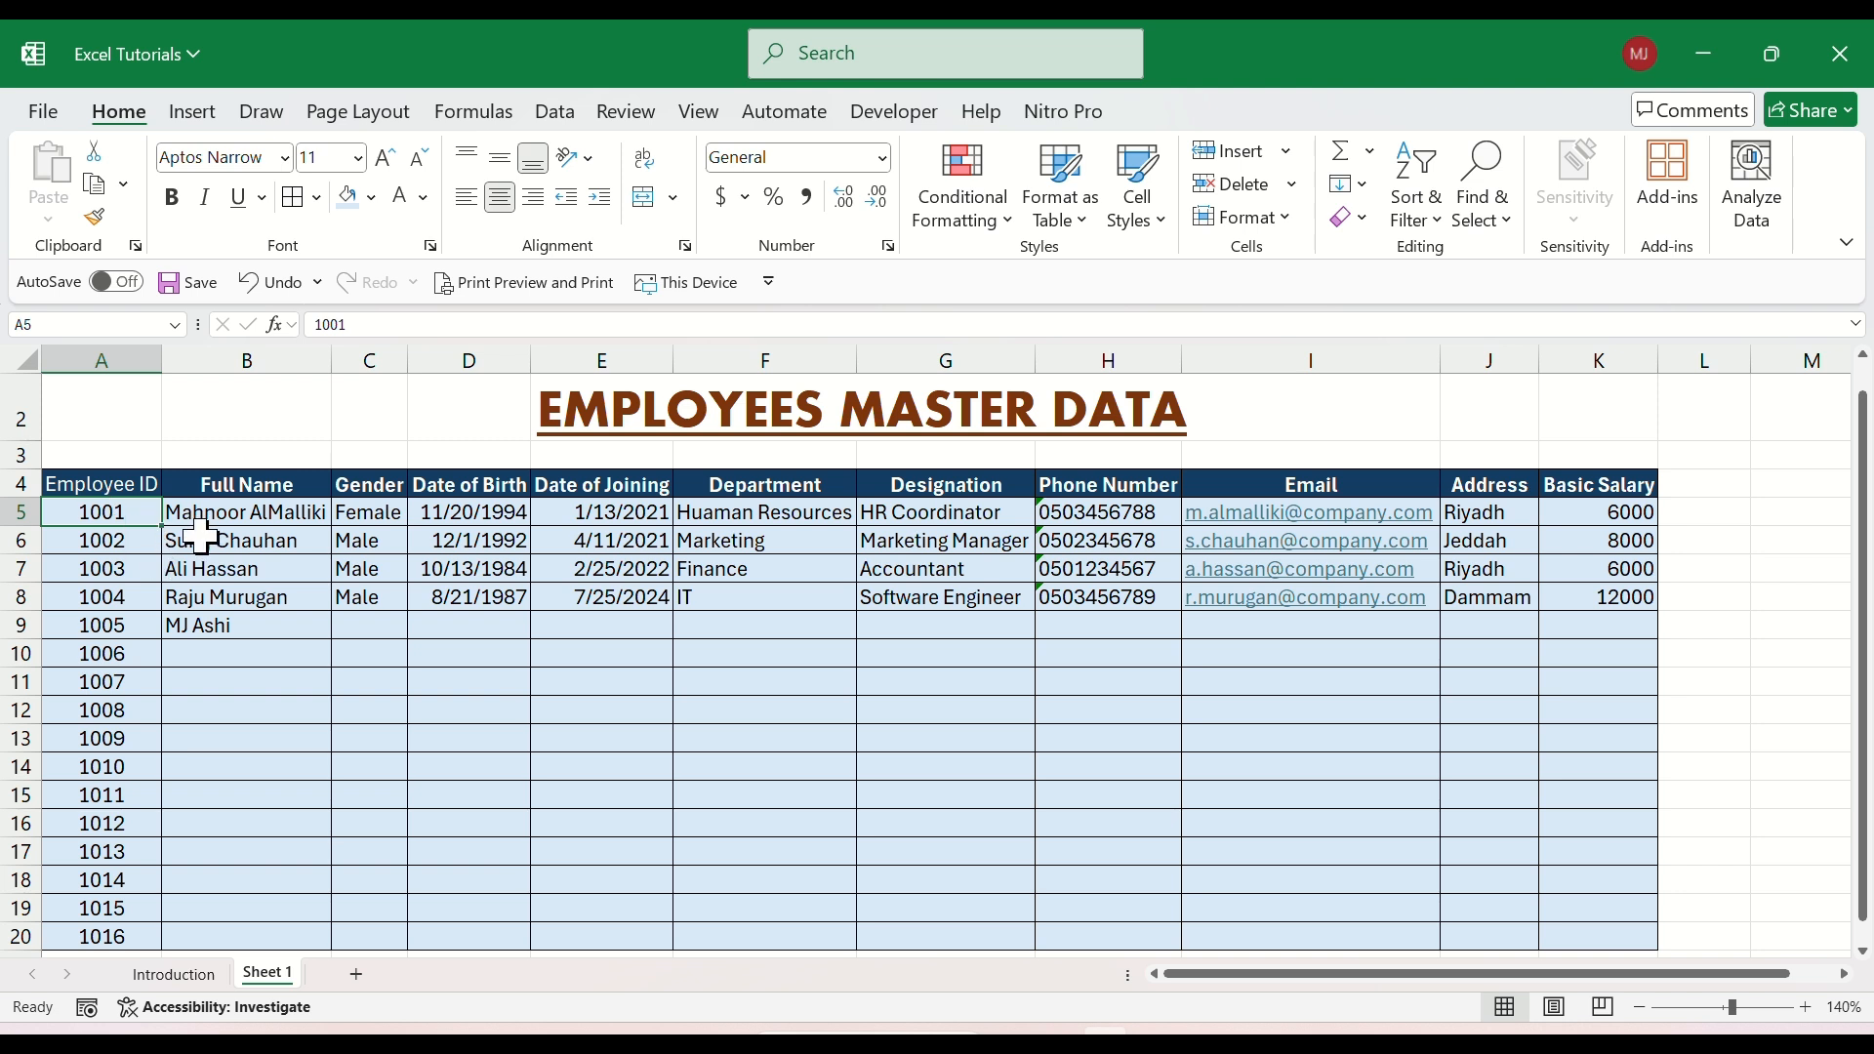
{"action": "left_click", "coordinate": [115, 567]}
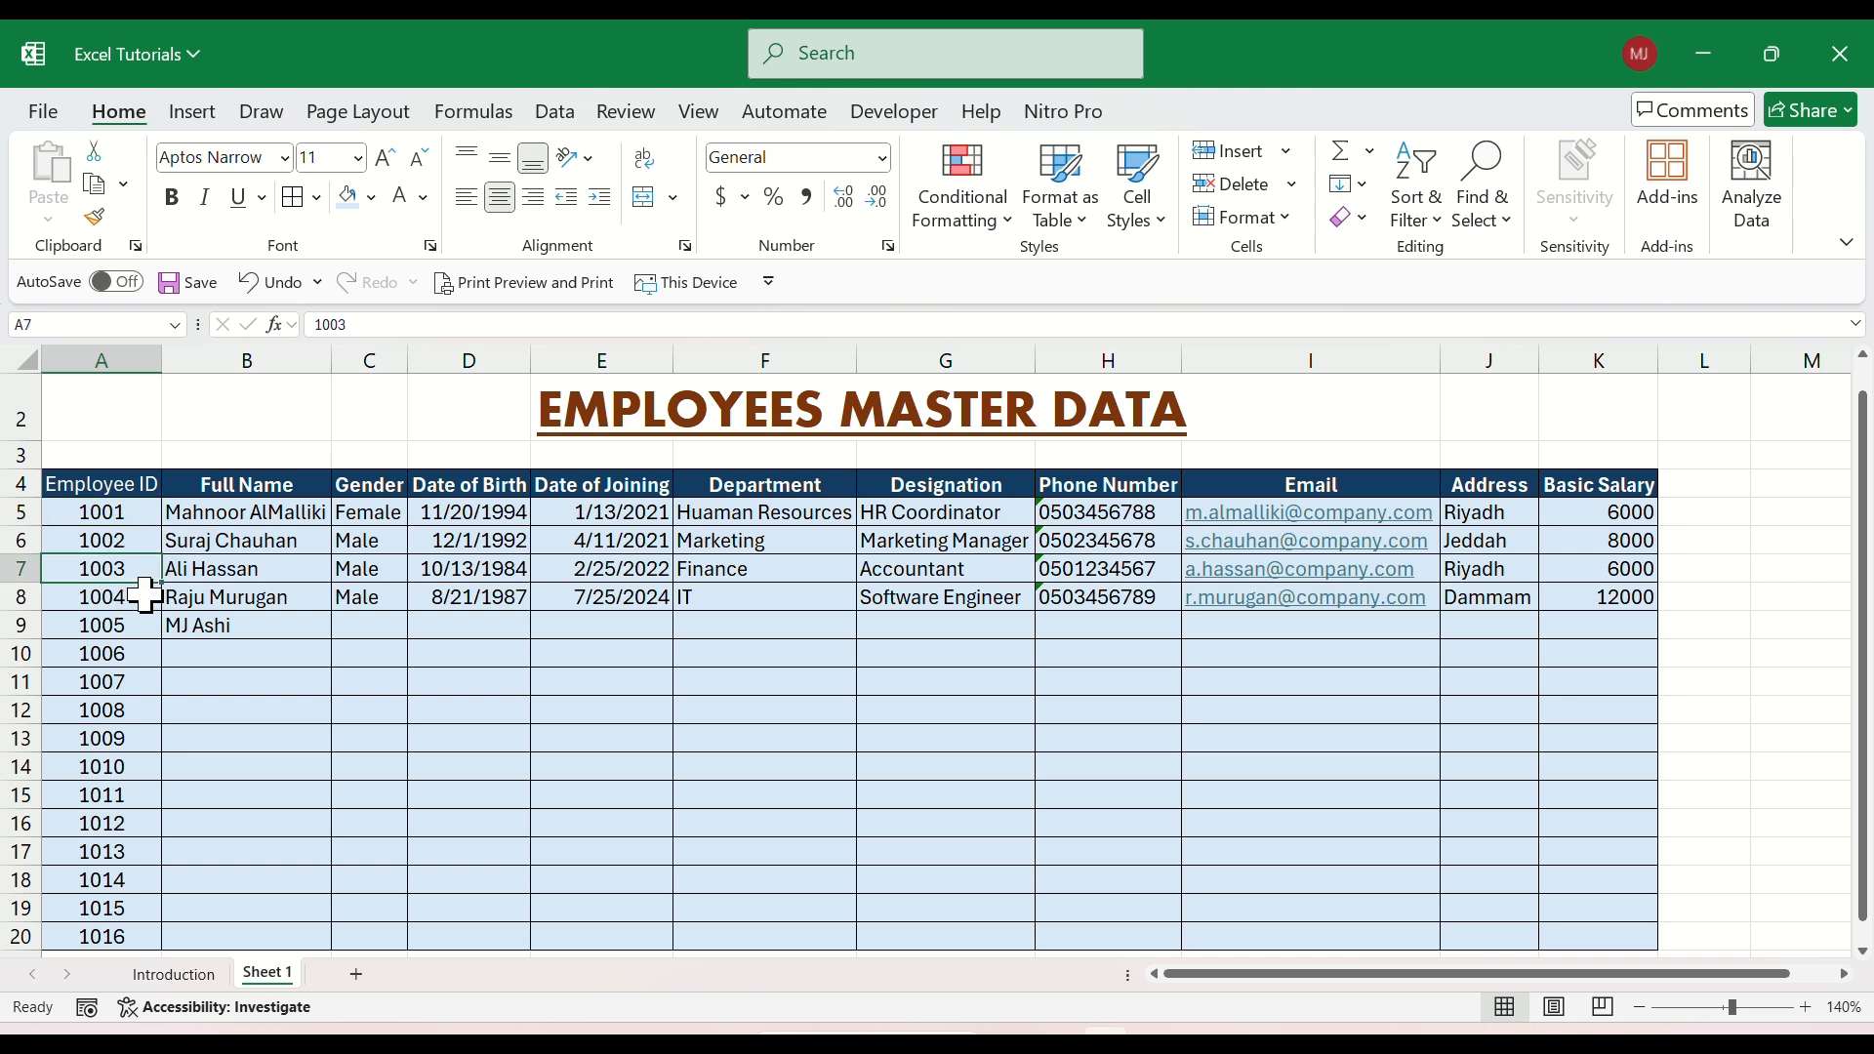
{"action": "left_click_drag", "start_coordinate": [221, 512], "coordinate": [224, 622]}
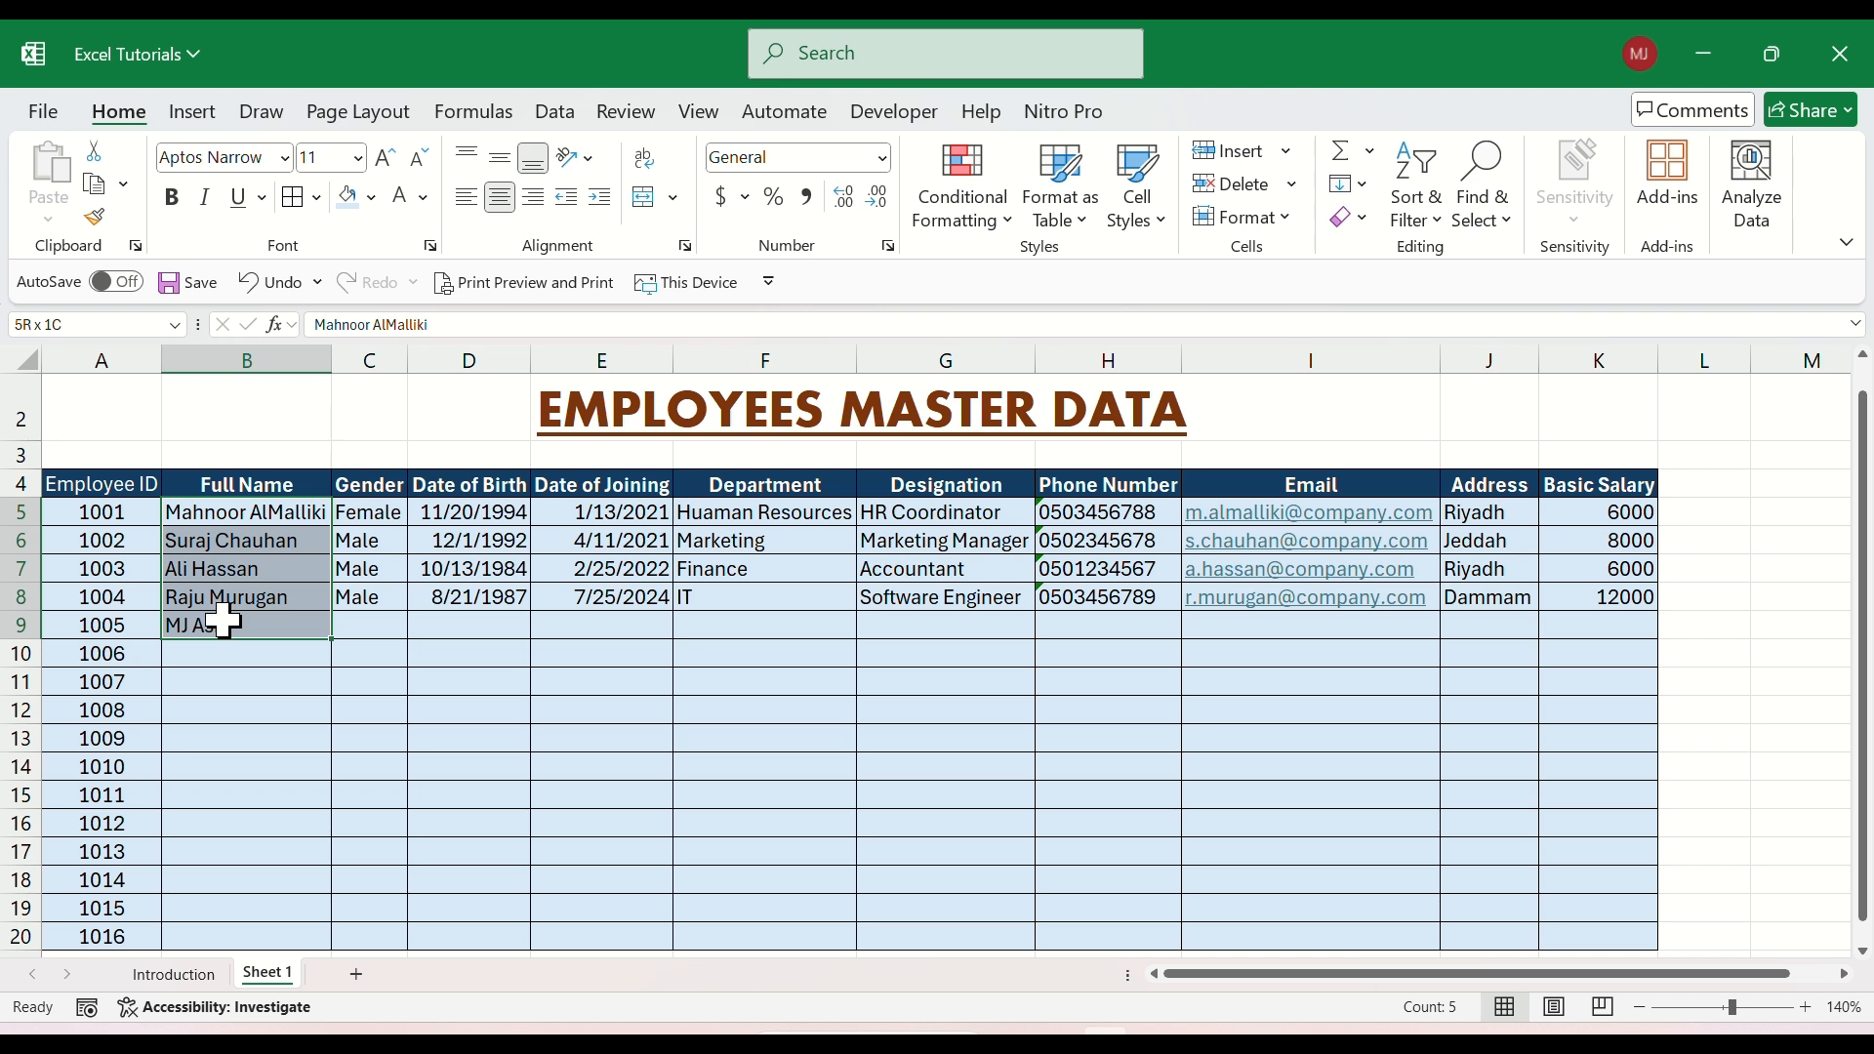
{"action": "left_click", "coordinate": [223, 622]}
{"action": "left_click_drag", "start_coordinate": [474, 511], "coordinate": [640, 606]}
{"action": "left_click", "coordinate": [472, 573]}
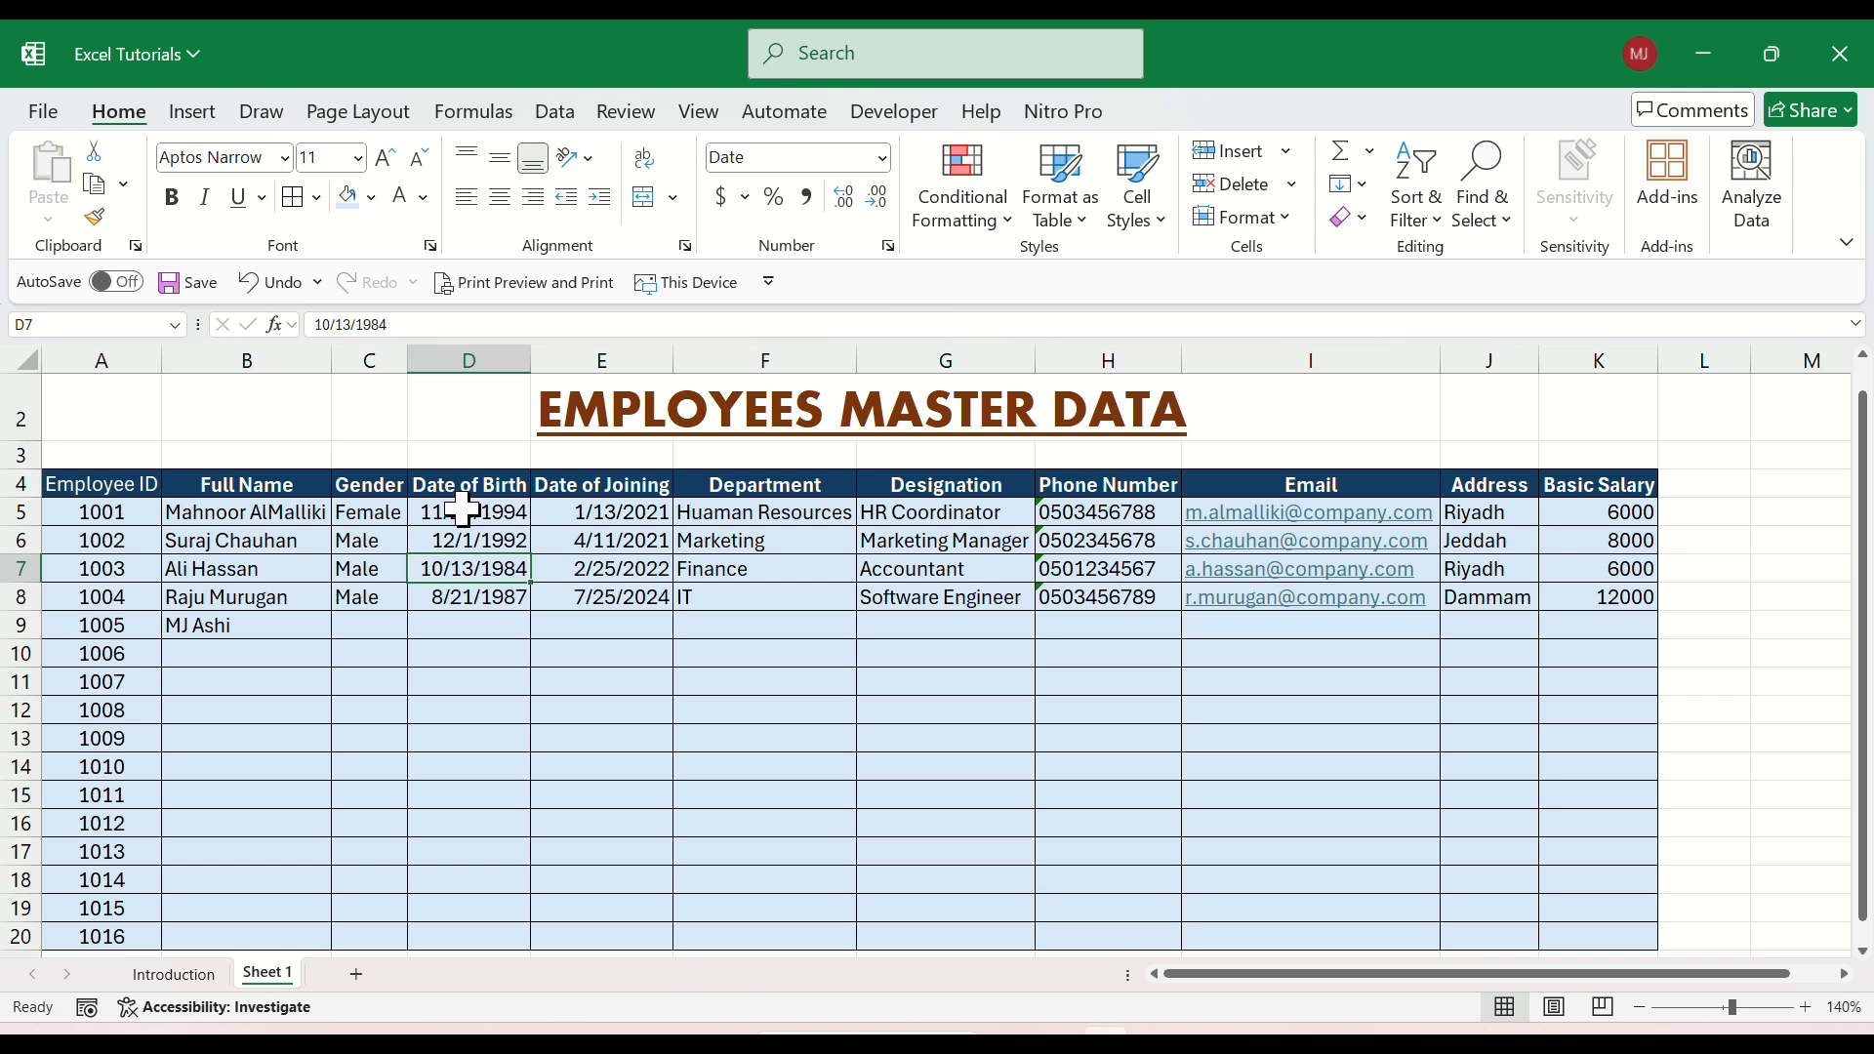
Open the cell formatting options for the Date of Birth range D5:D20 and review the number, alignment, font, border, fill and protection settings.
{"action": "left_click_drag", "start_coordinate": [463, 510], "coordinate": [482, 943]}
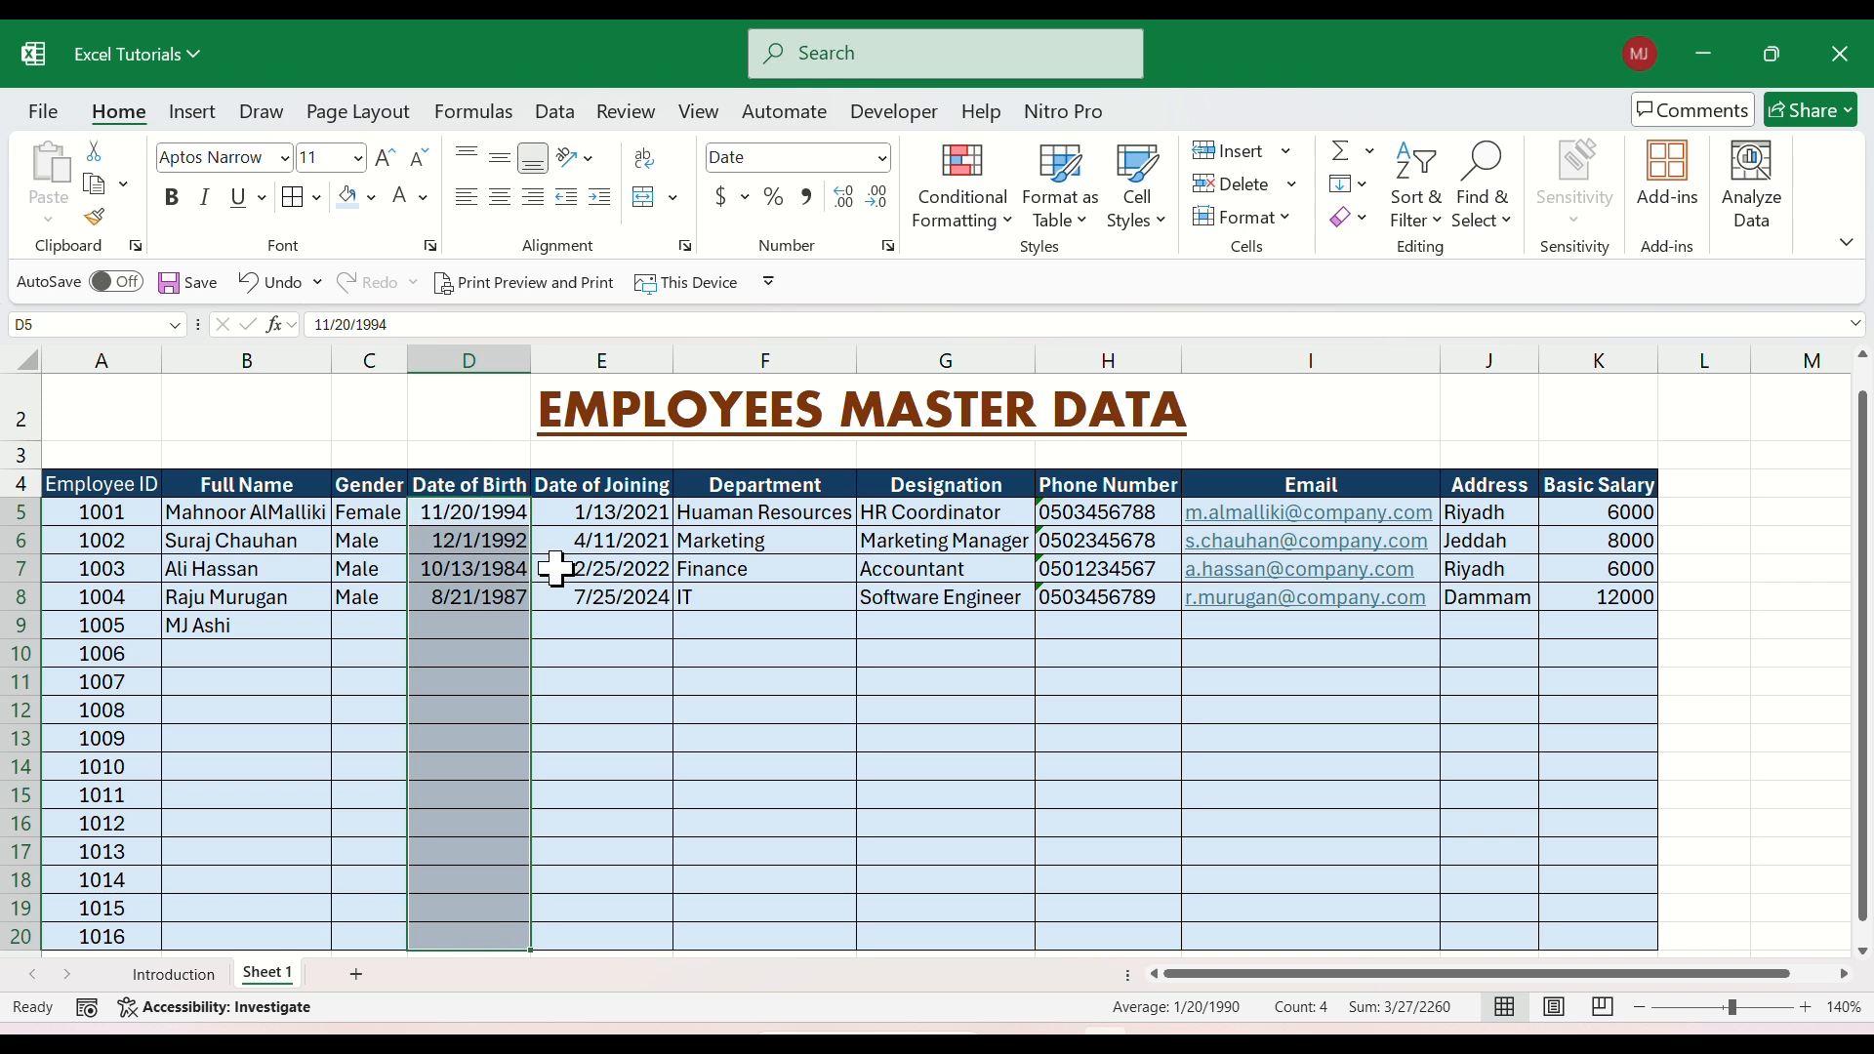
{"action": "left_click", "coordinate": [1290, 218]}
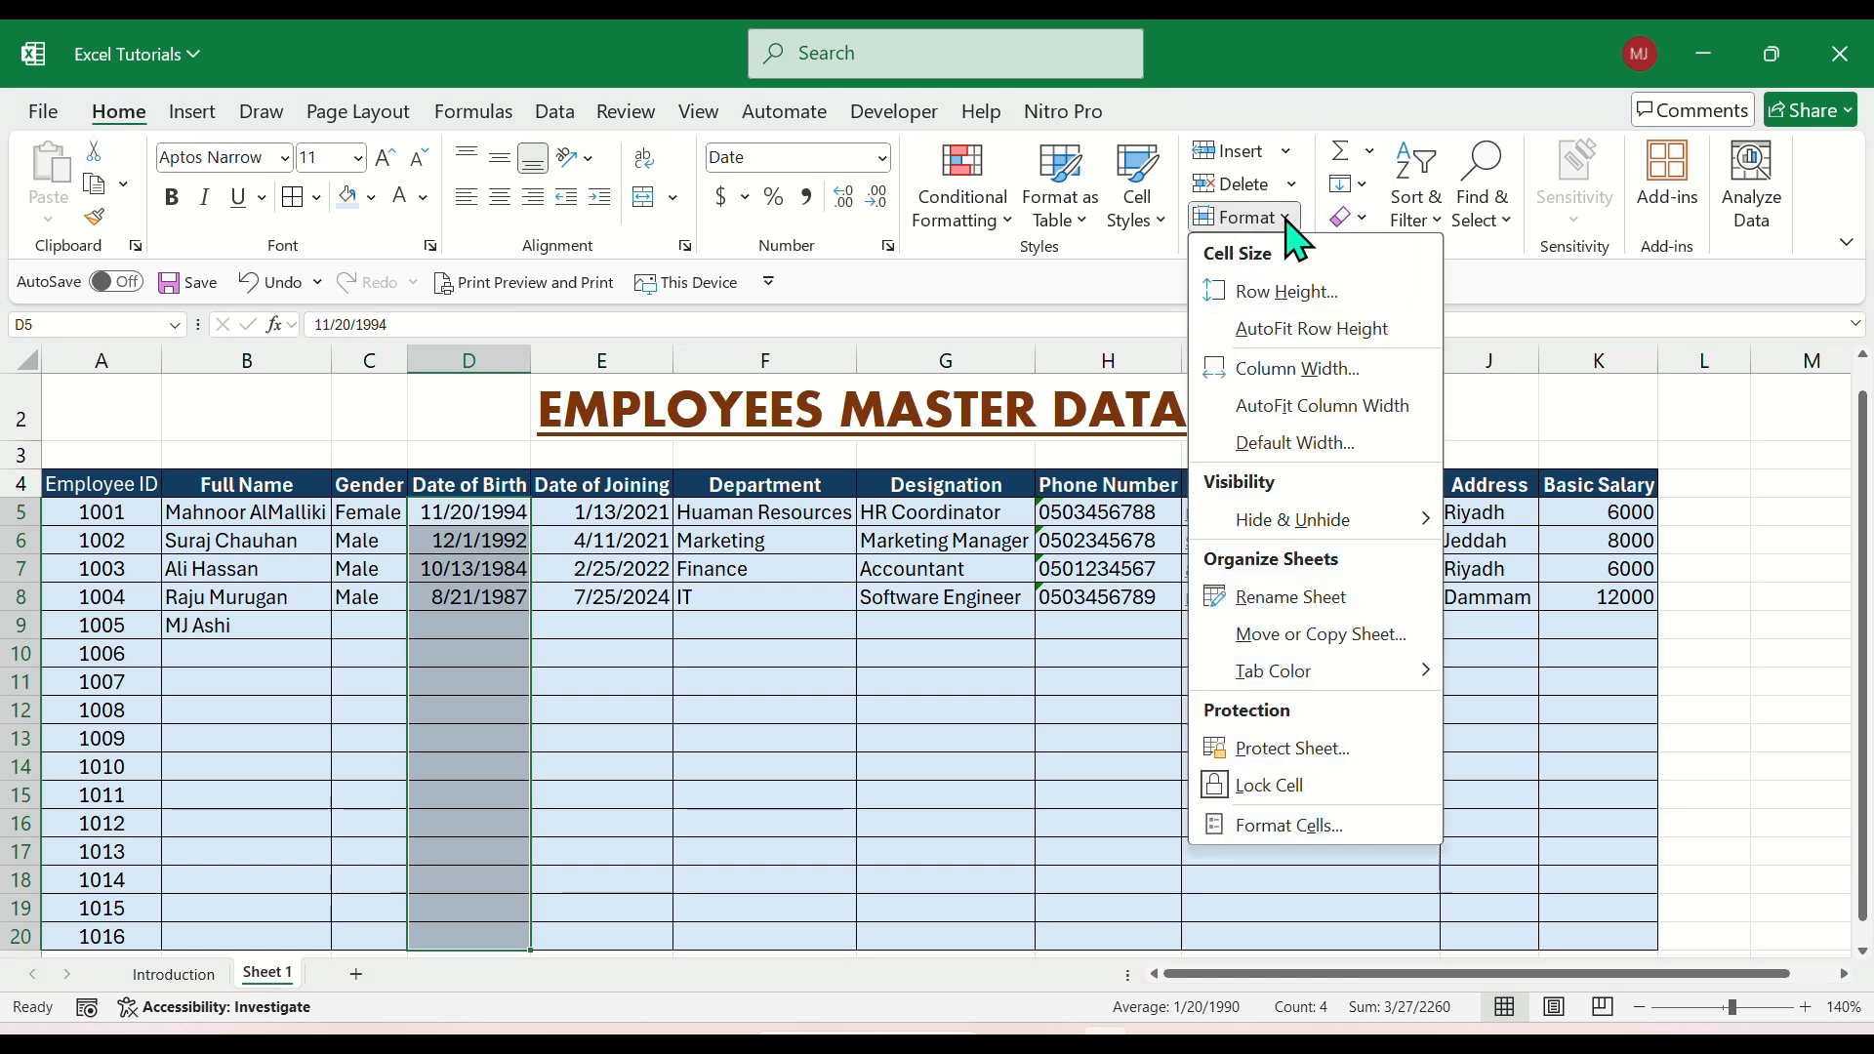
{"action": "left_click", "coordinate": [1277, 828]}
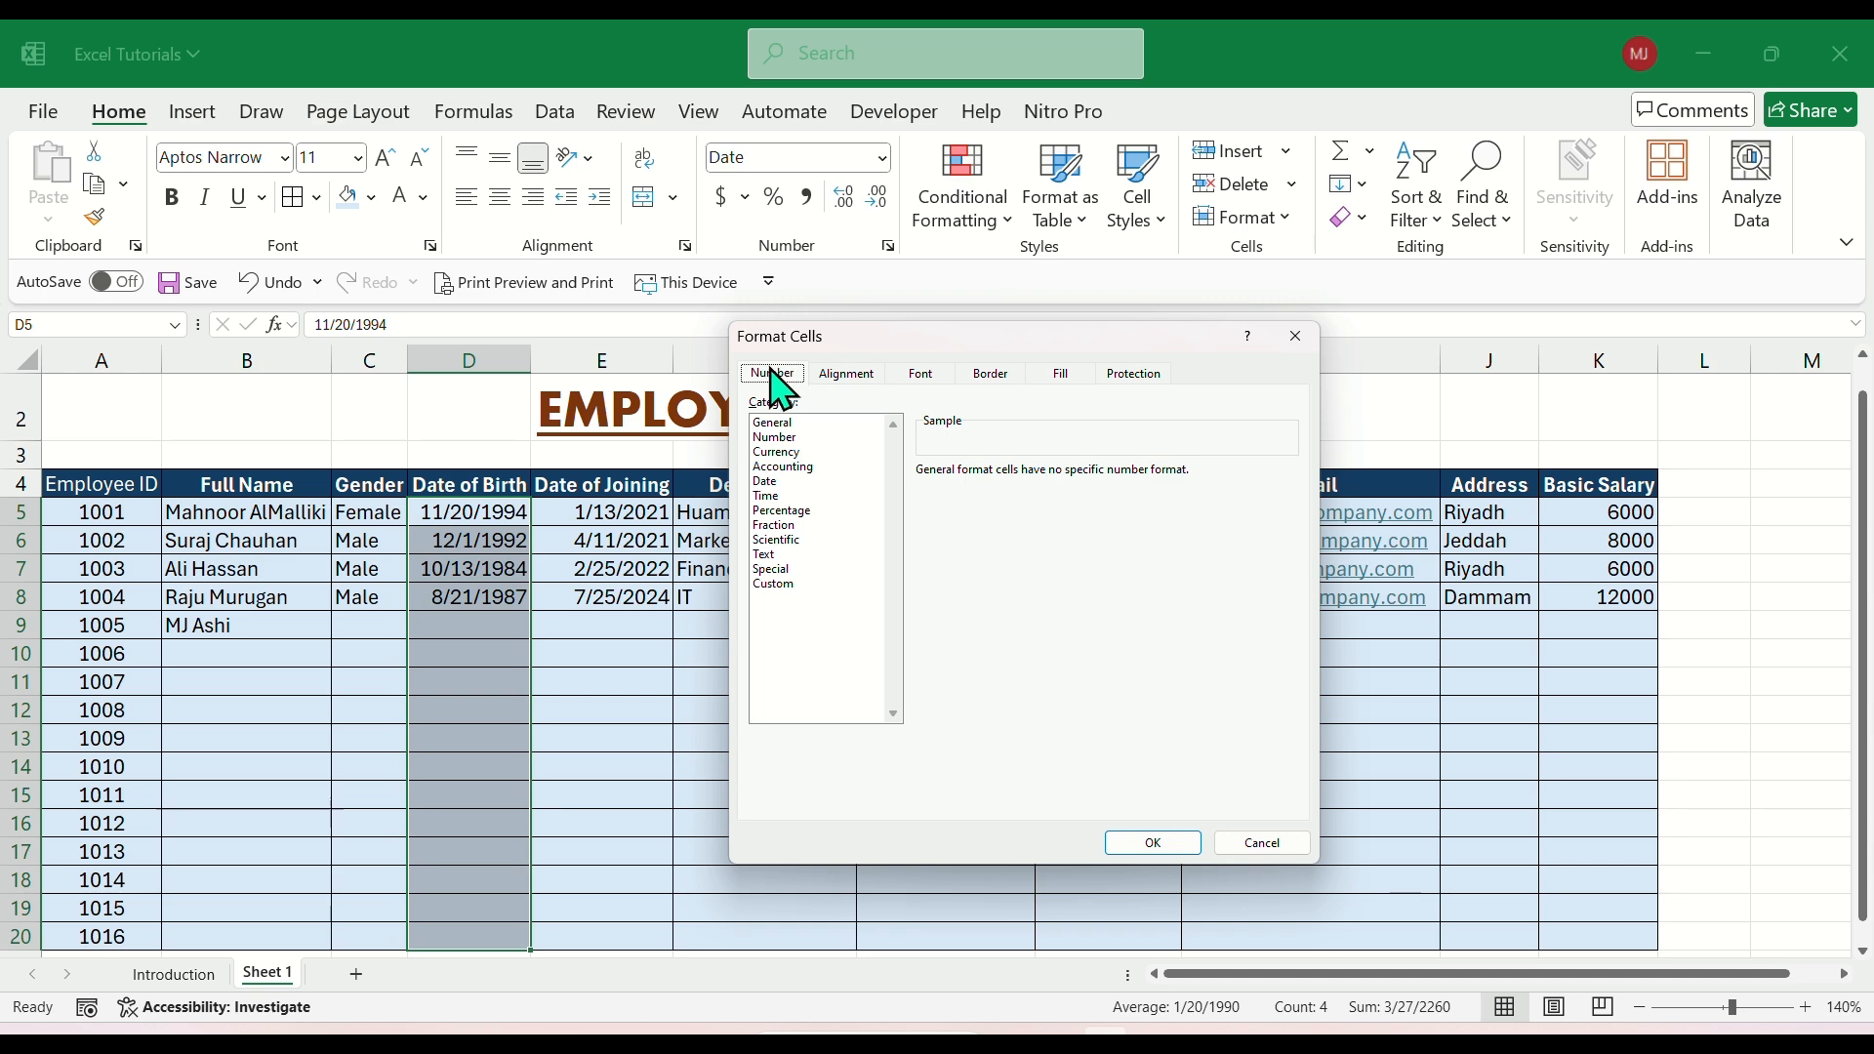
{"action": "left_click", "coordinate": [849, 375]}
{"action": "left_click", "coordinate": [921, 376]}
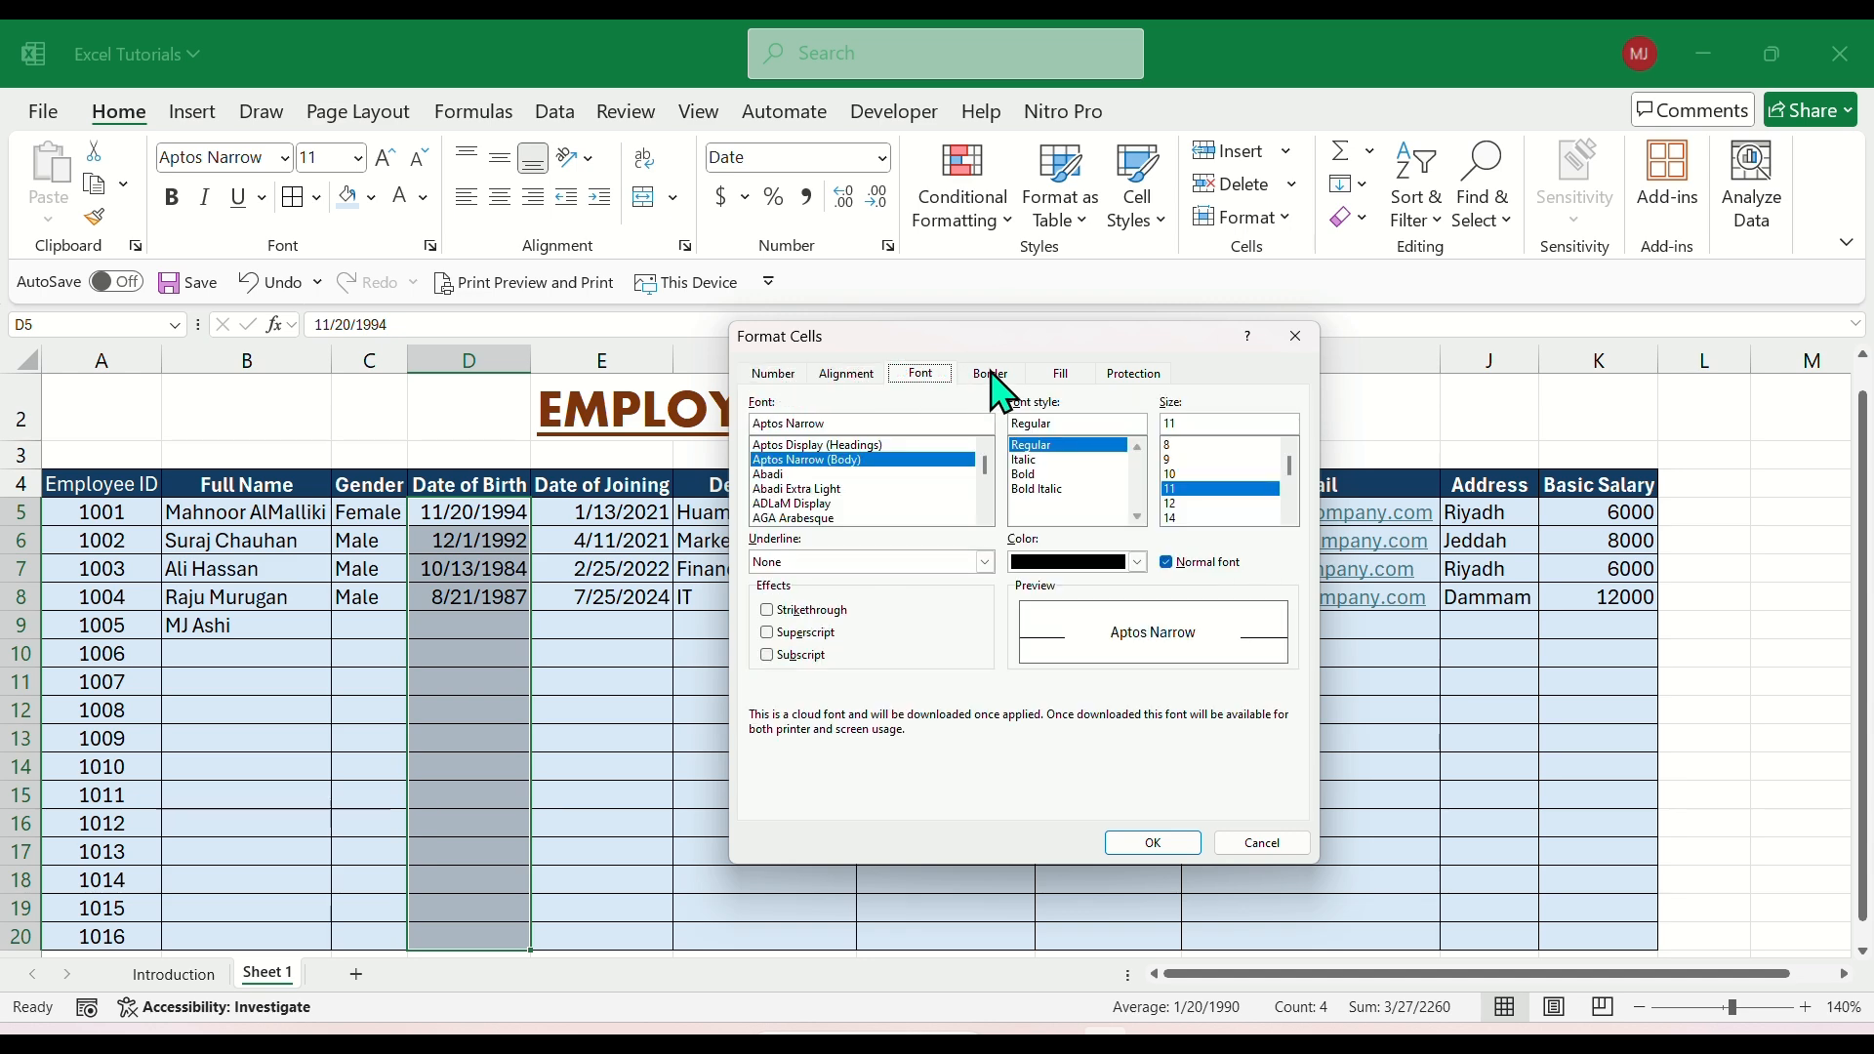
{"action": "left_click", "coordinate": [991, 376]}
{"action": "left_click", "coordinate": [1062, 375]}
{"action": "left_click", "coordinate": [1134, 375]}
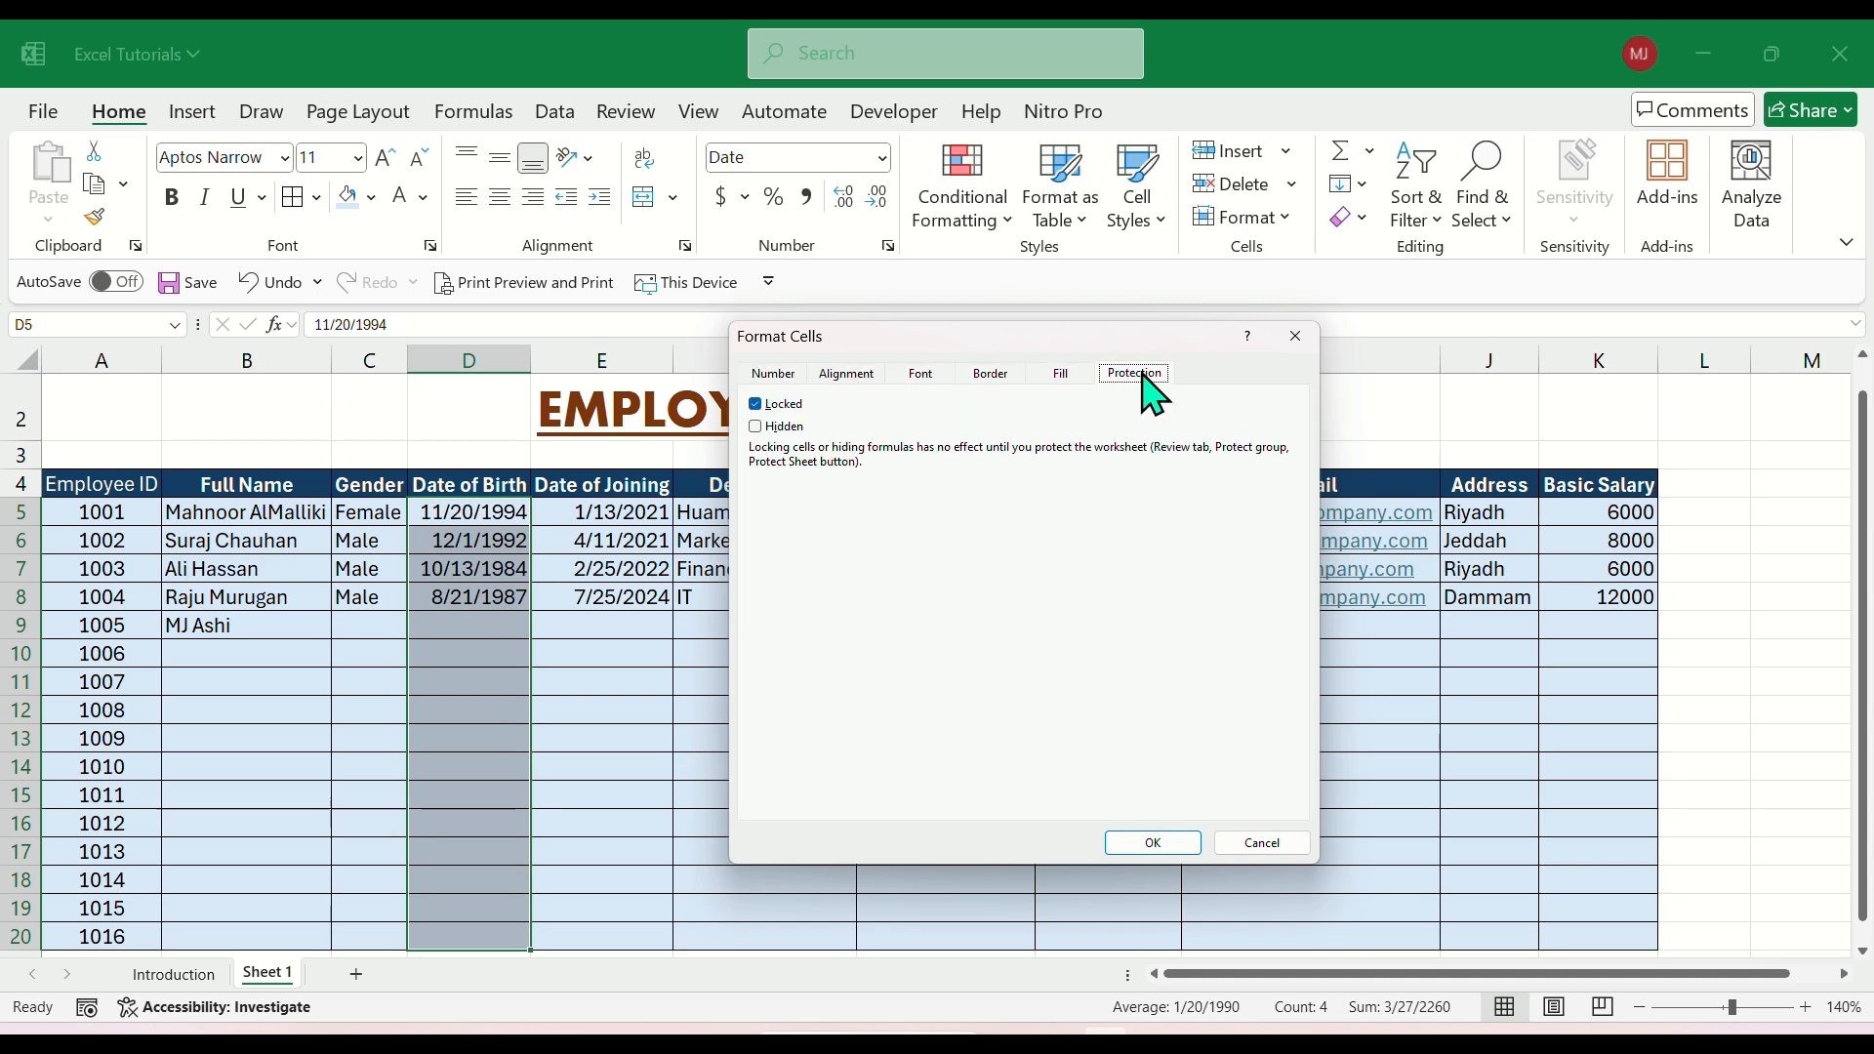
{"action": "left_click", "coordinate": [776, 374]}
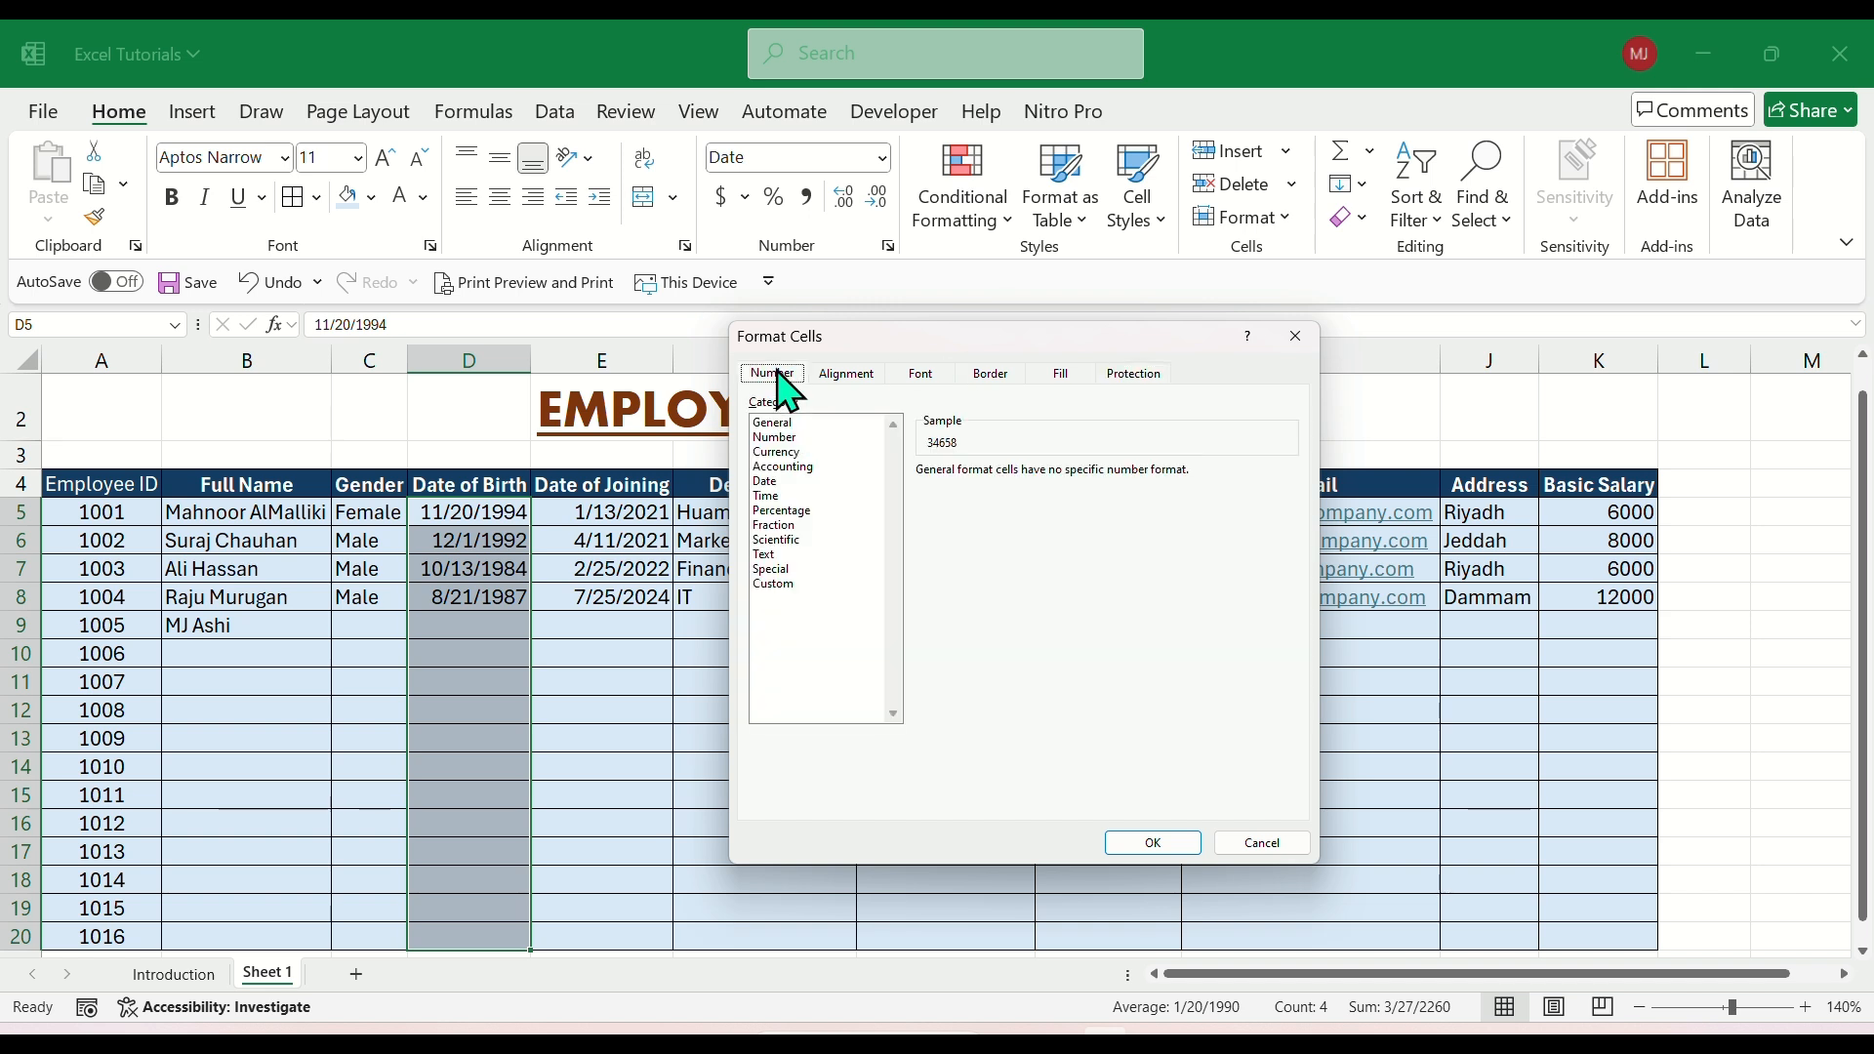
Format the Date of Birth range D5:D20 with the long date type "Wednesday, March 14, 2012".
{"action": "left_click", "coordinate": [771, 482]}
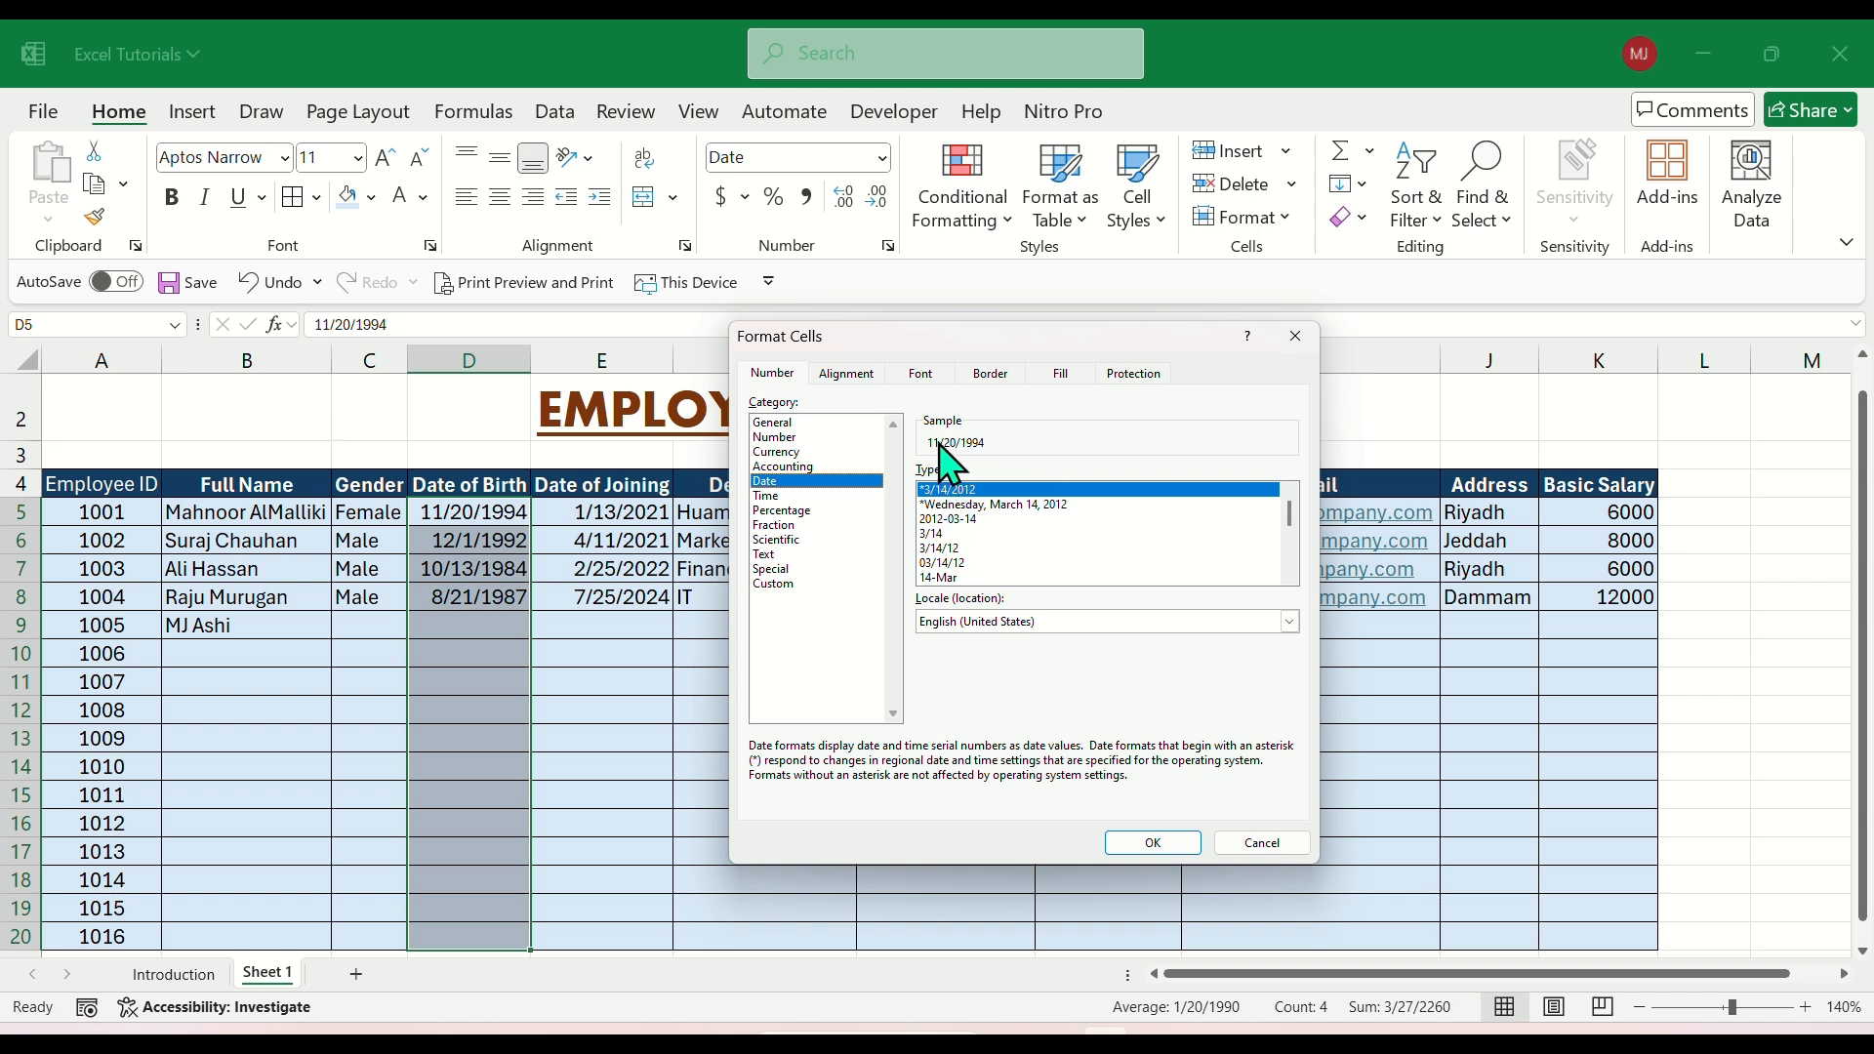
{"action": "left_click", "coordinate": [962, 549]}
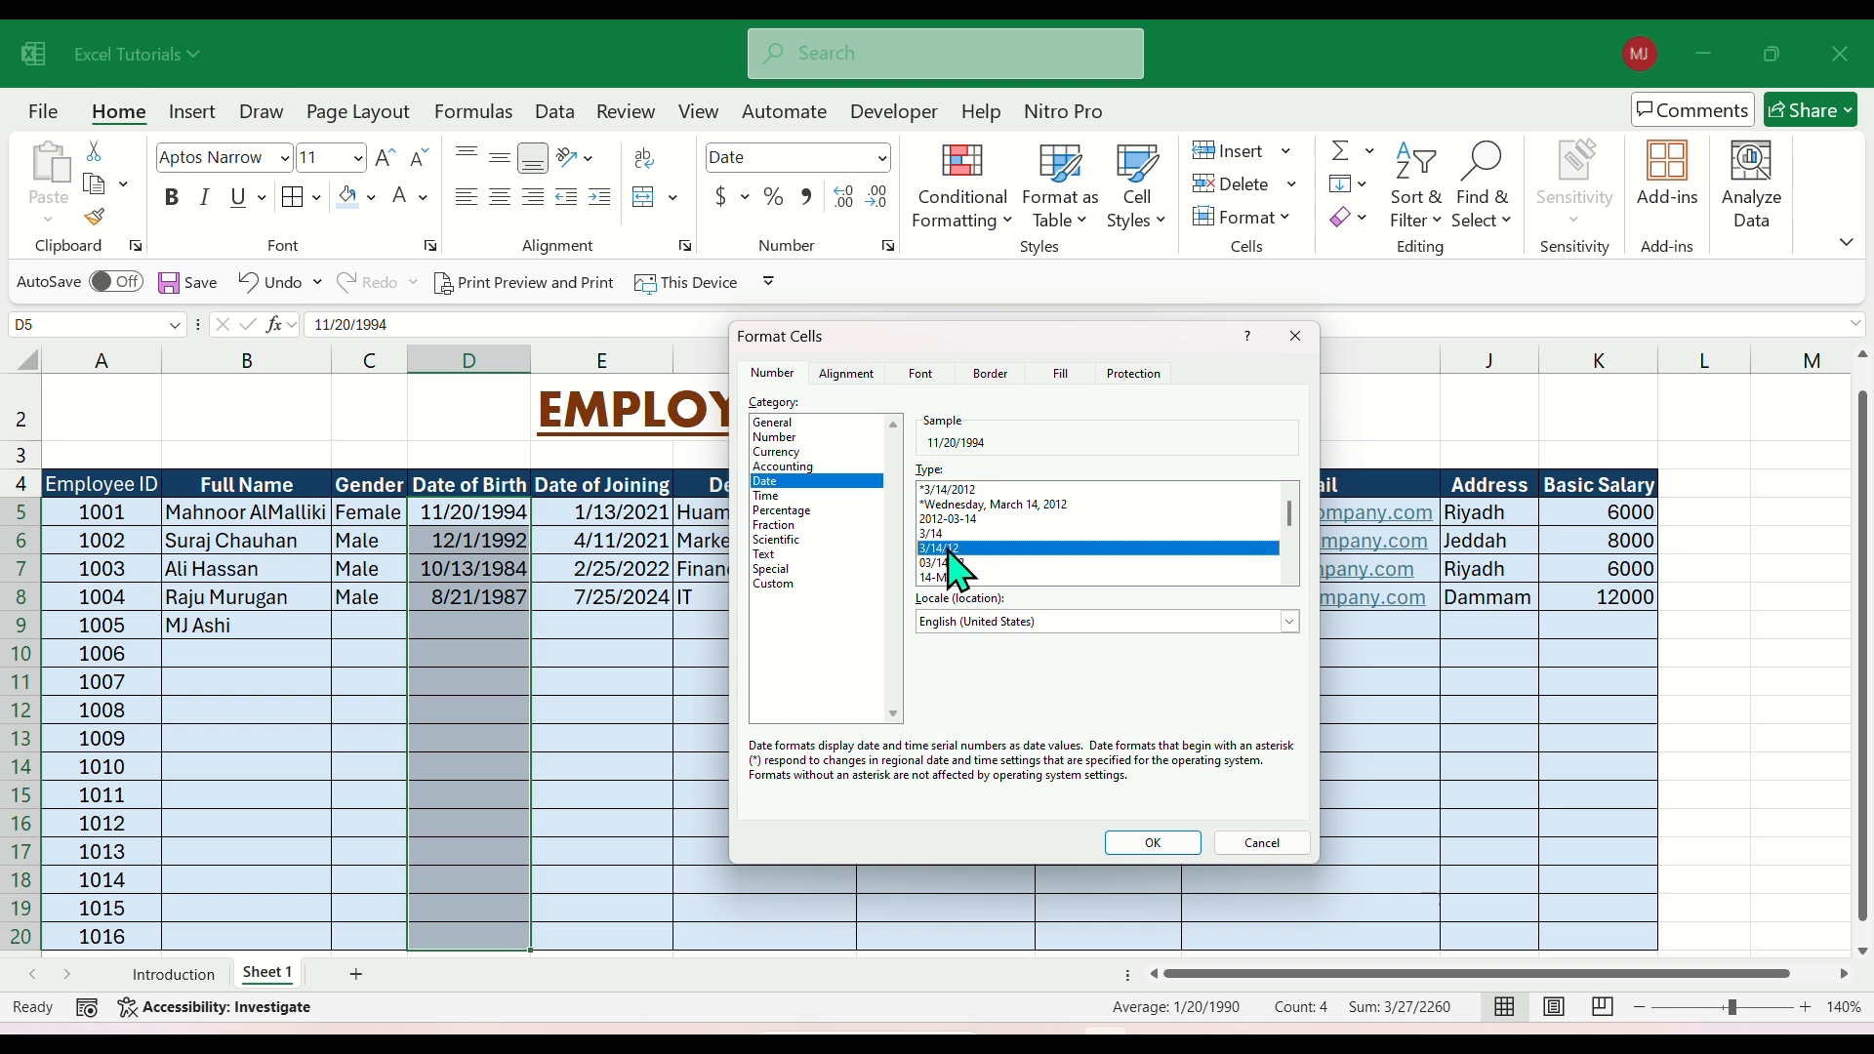
{"action": "scroll", "coordinate": [969, 570], "scroll_direction": "down", "scroll_amount": 1}
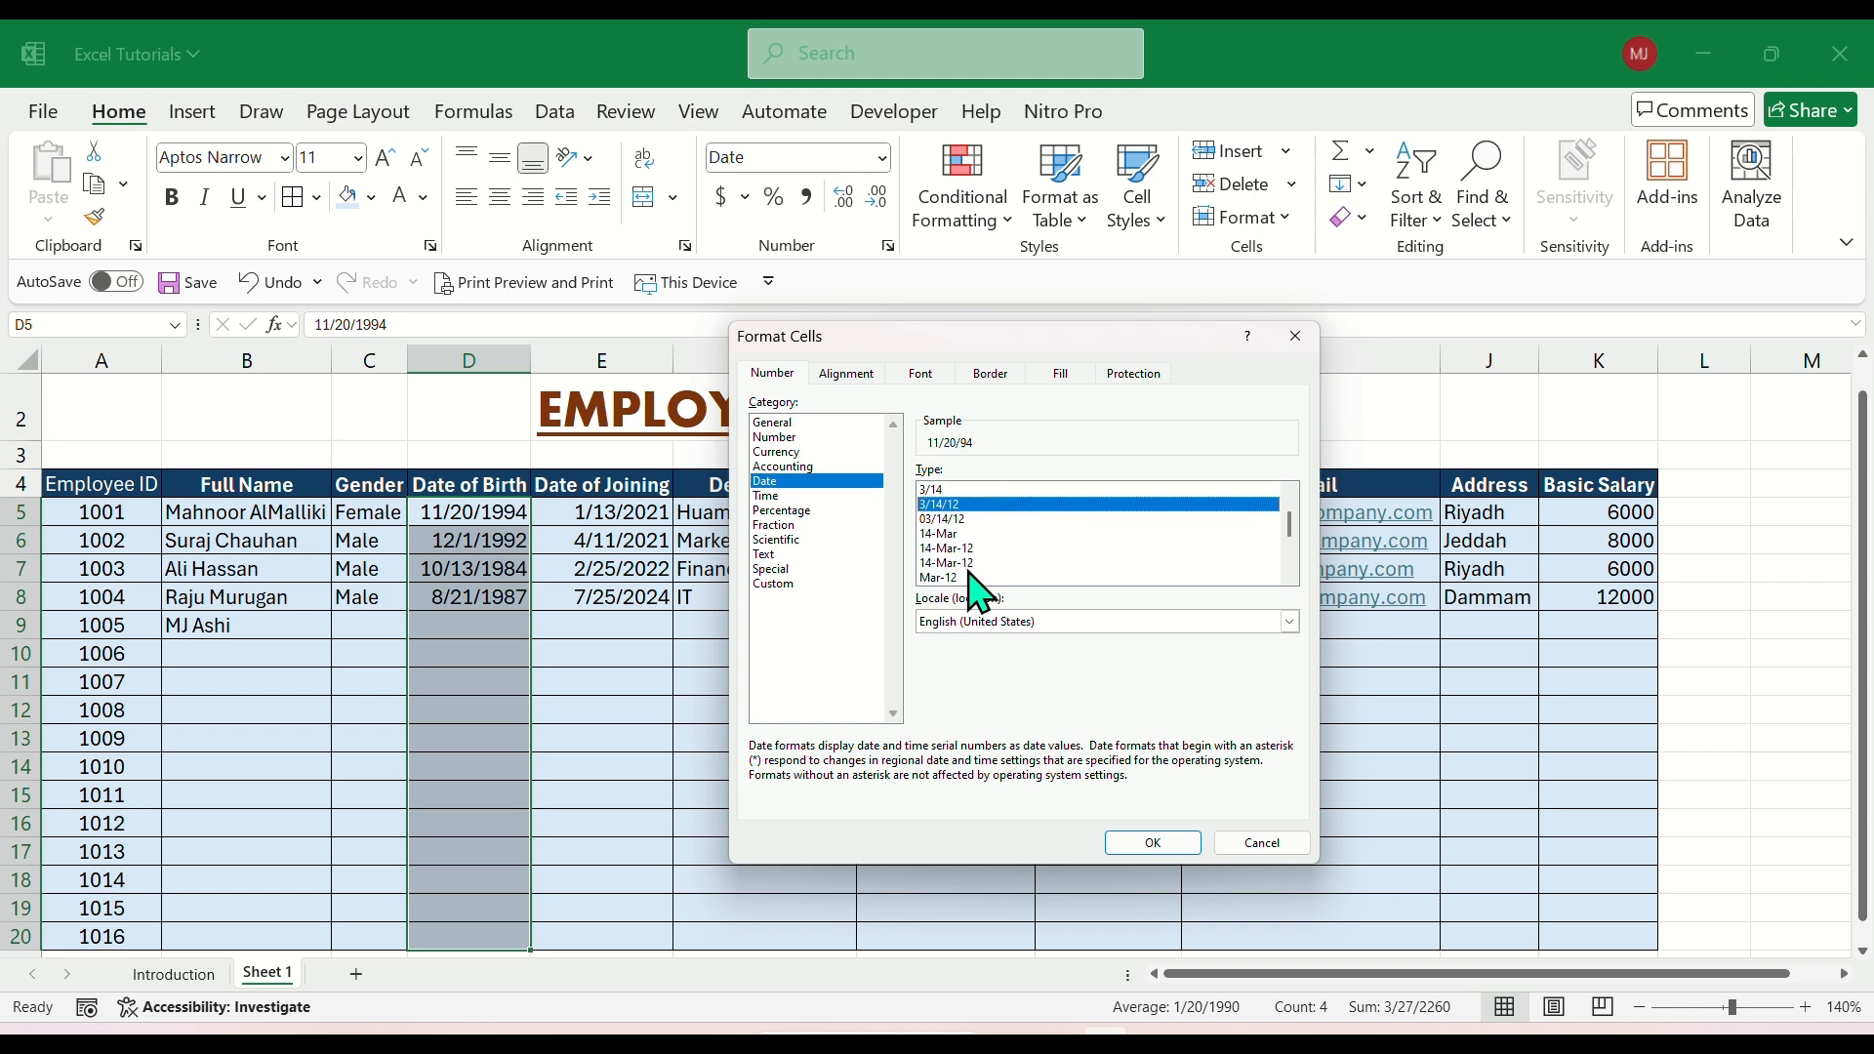
{"action": "scroll", "coordinate": [981, 576], "scroll_direction": "up", "scroll_amount": 1}
{"action": "left_click", "coordinate": [1006, 505]}
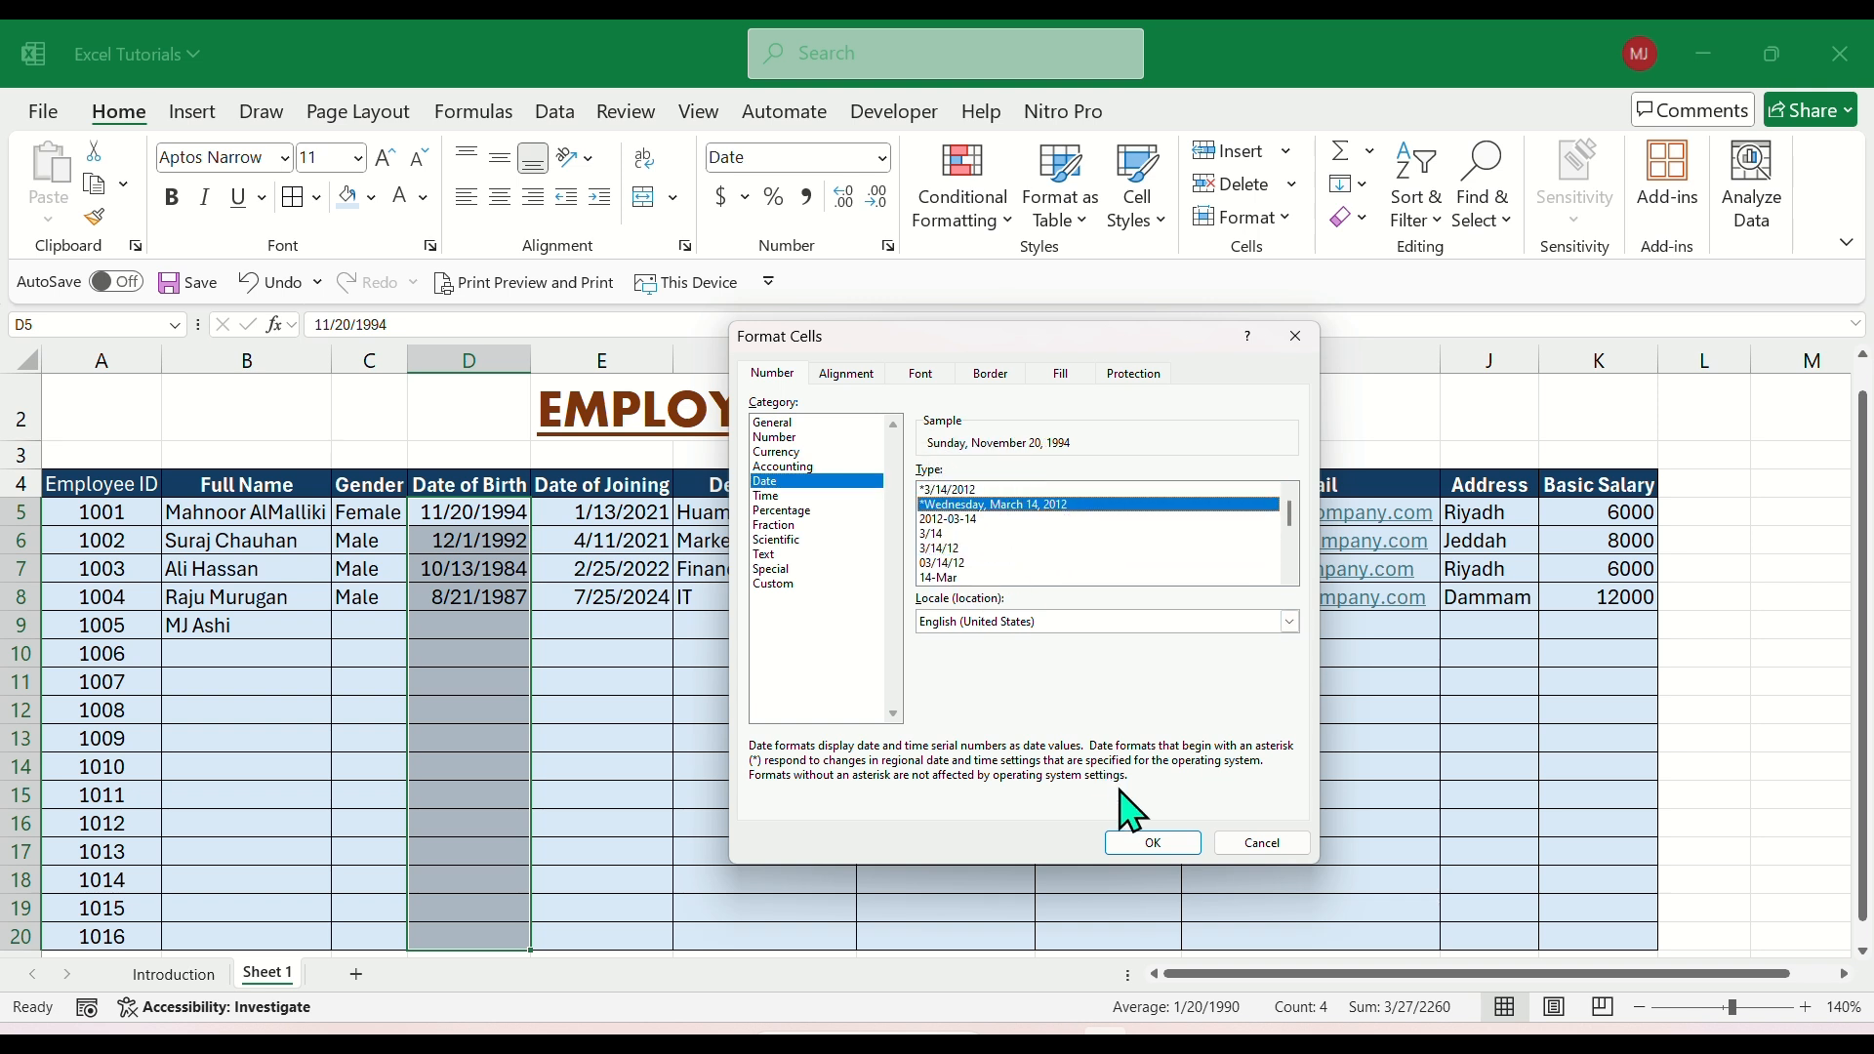
{"action": "left_click", "coordinate": [1153, 842]}
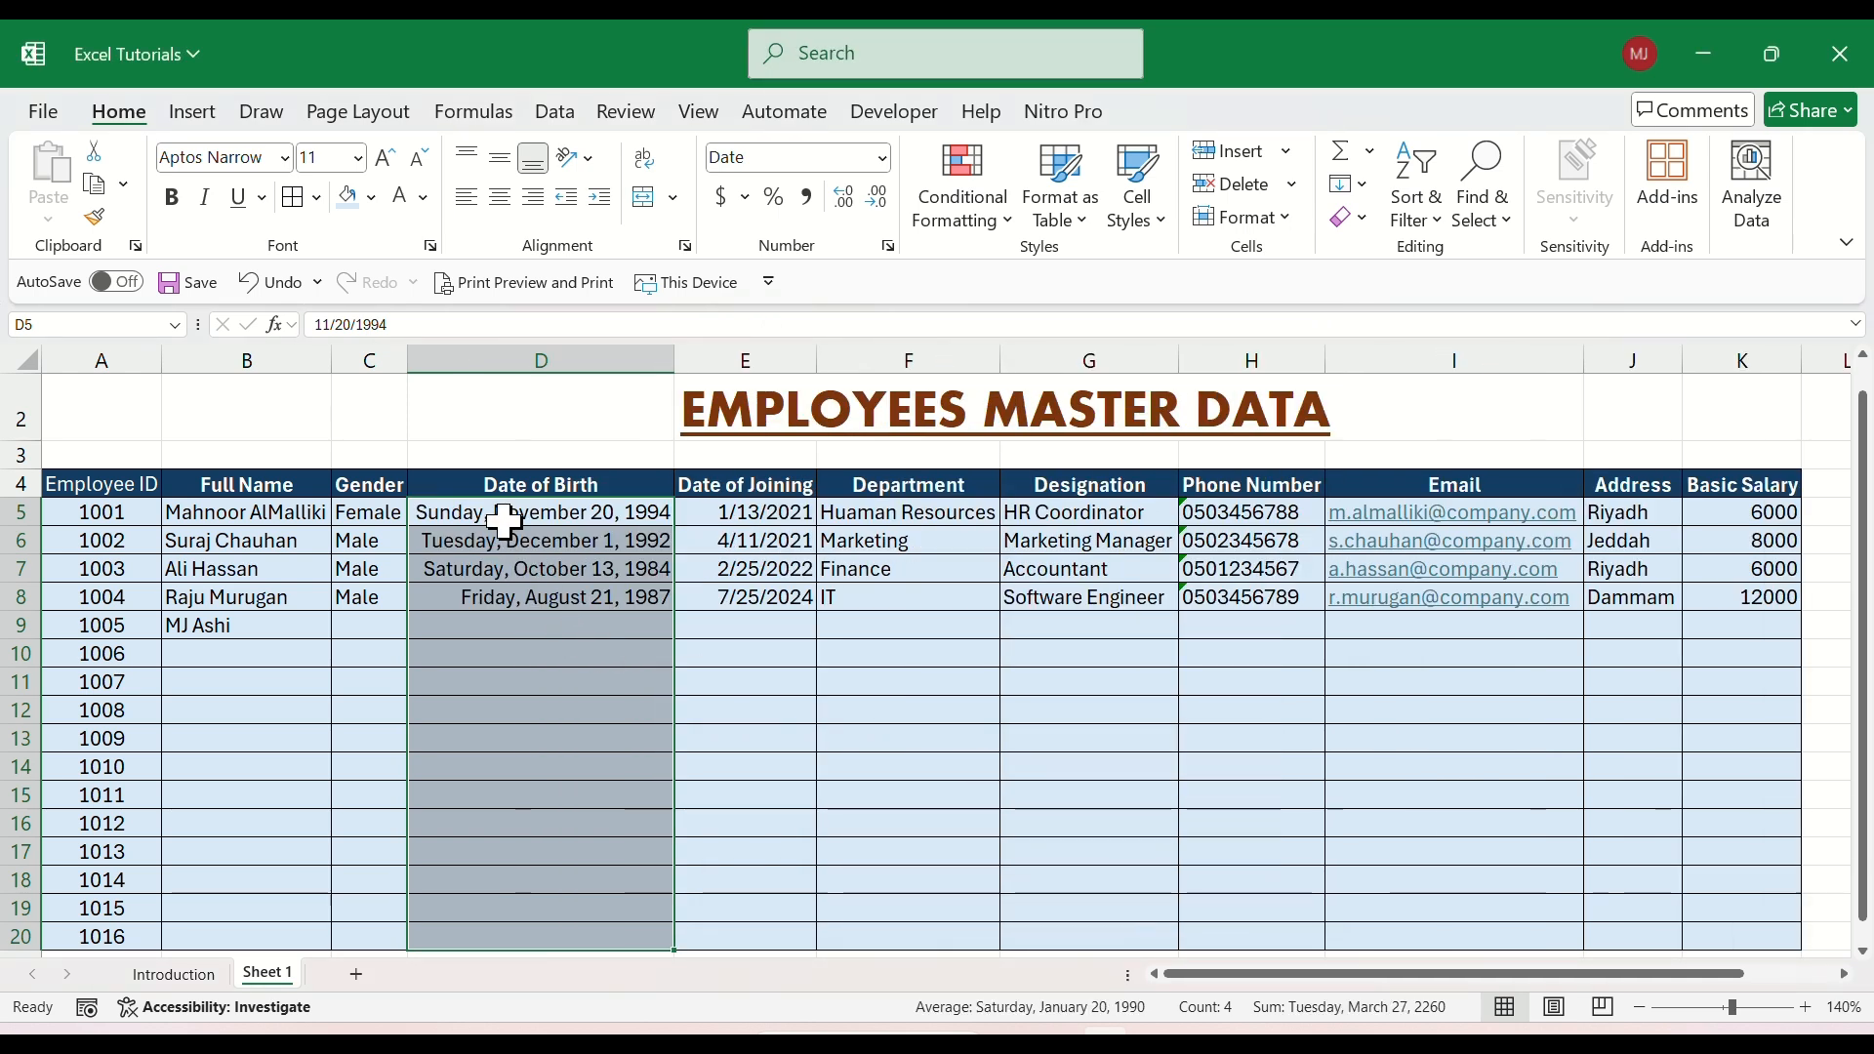
{"action": "left_click", "coordinate": [527, 576]}
{"action": "left_click_drag", "start_coordinate": [491, 522], "coordinate": [494, 599]}
{"action": "left_click", "coordinate": [492, 593]}
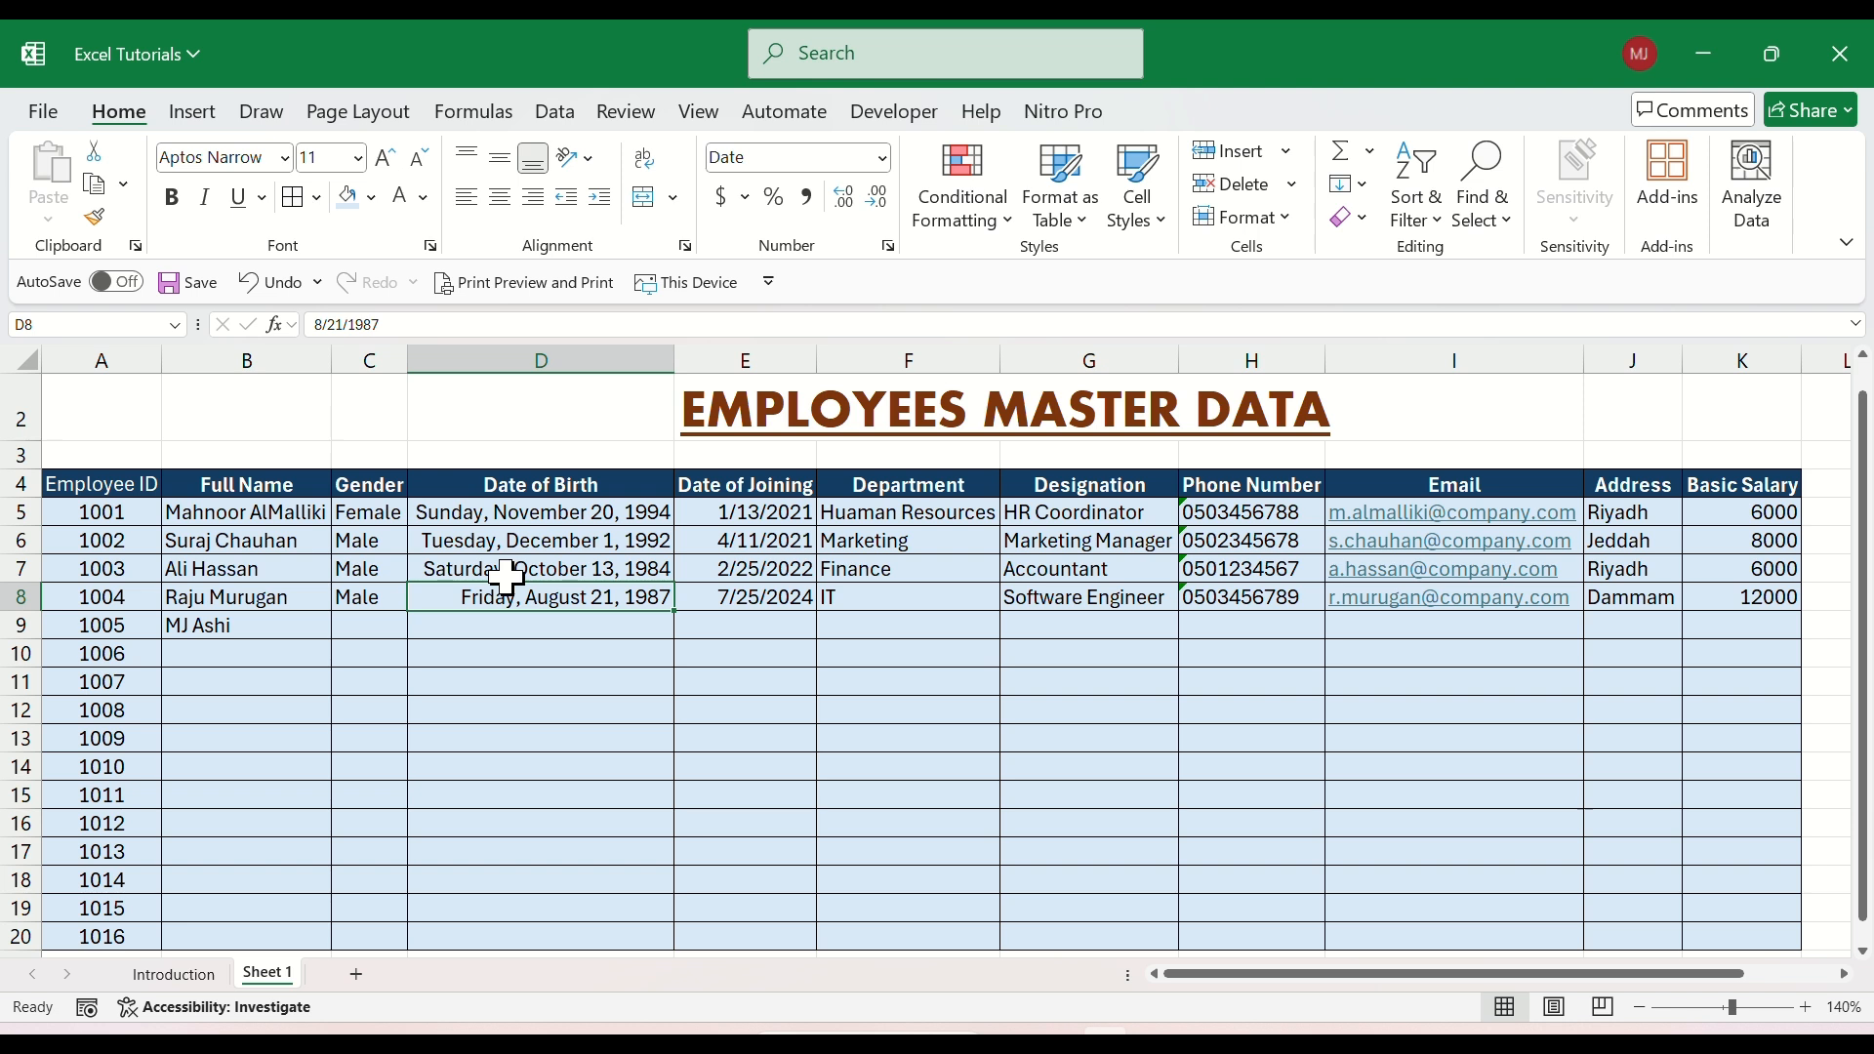
Change the date format of the Date of Birth range D5:D20 to the 14-Mar-12 type.
{"action": "left_click_drag", "start_coordinate": [510, 508], "coordinate": [532, 935]}
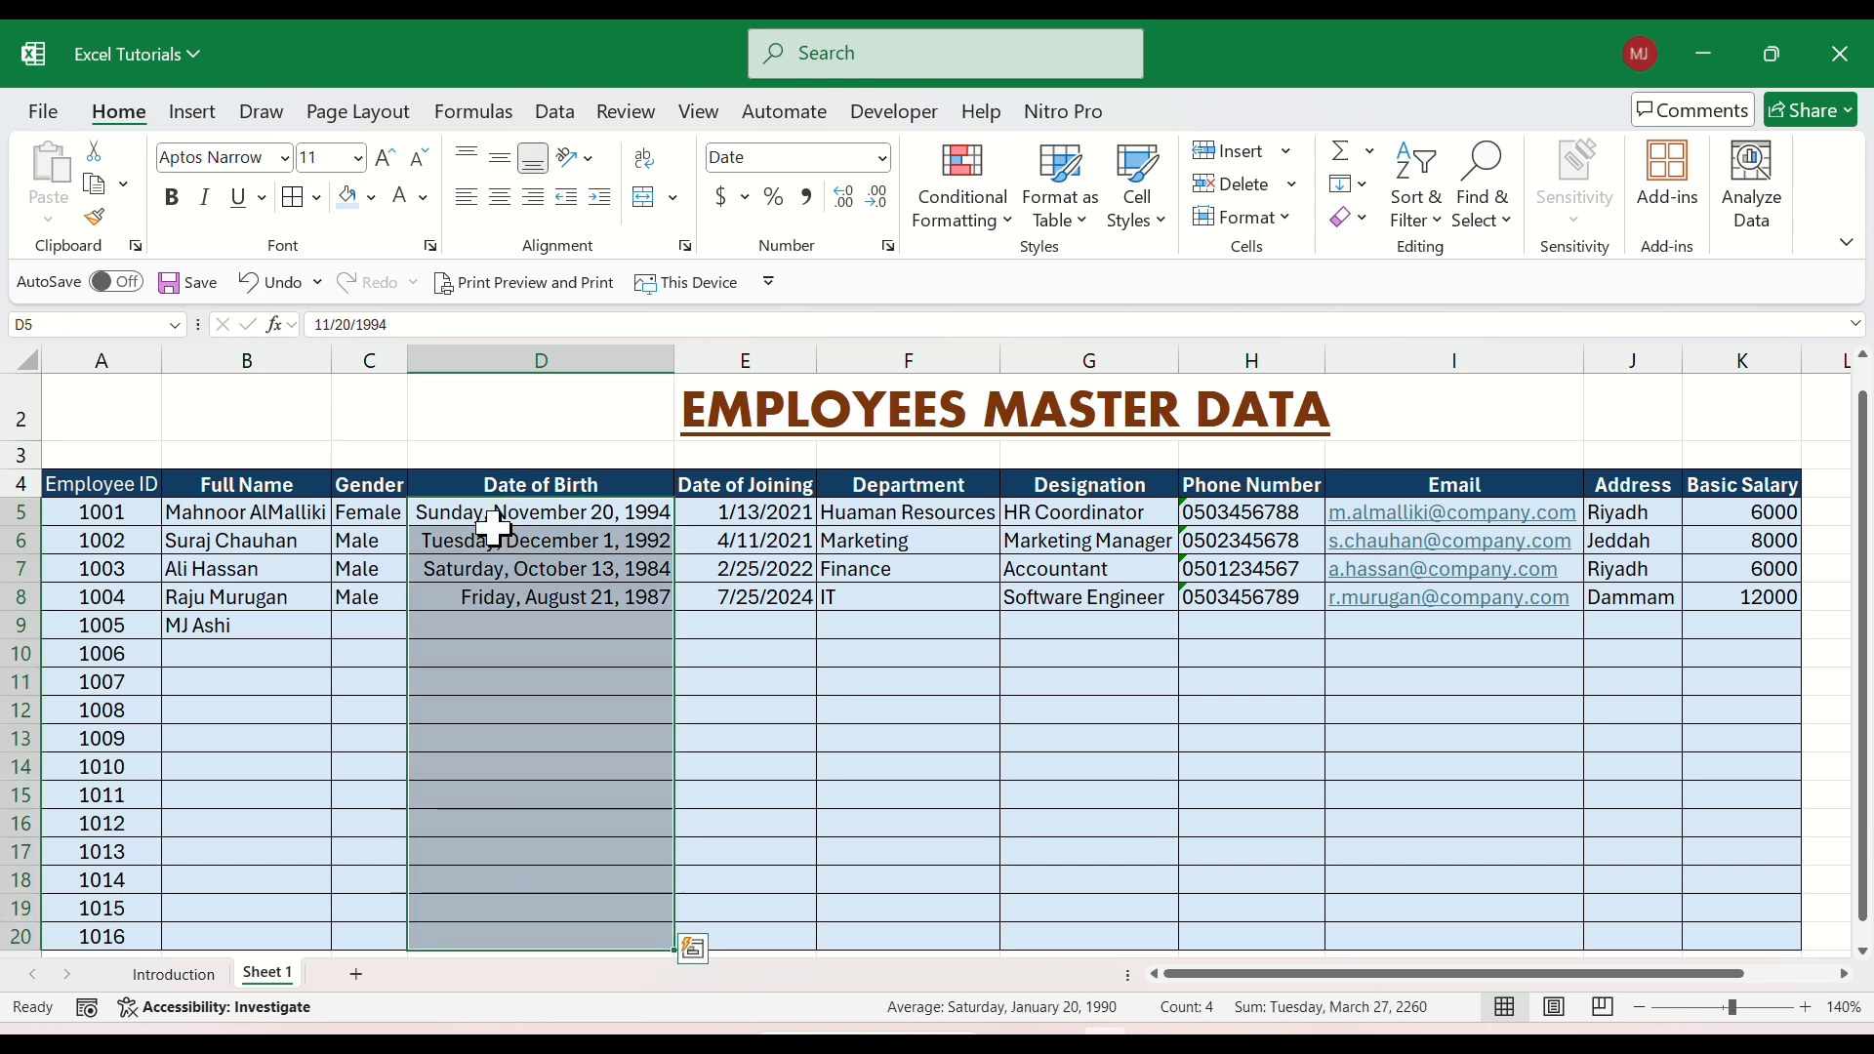
{"action": "left_click", "coordinate": [1269, 217]}
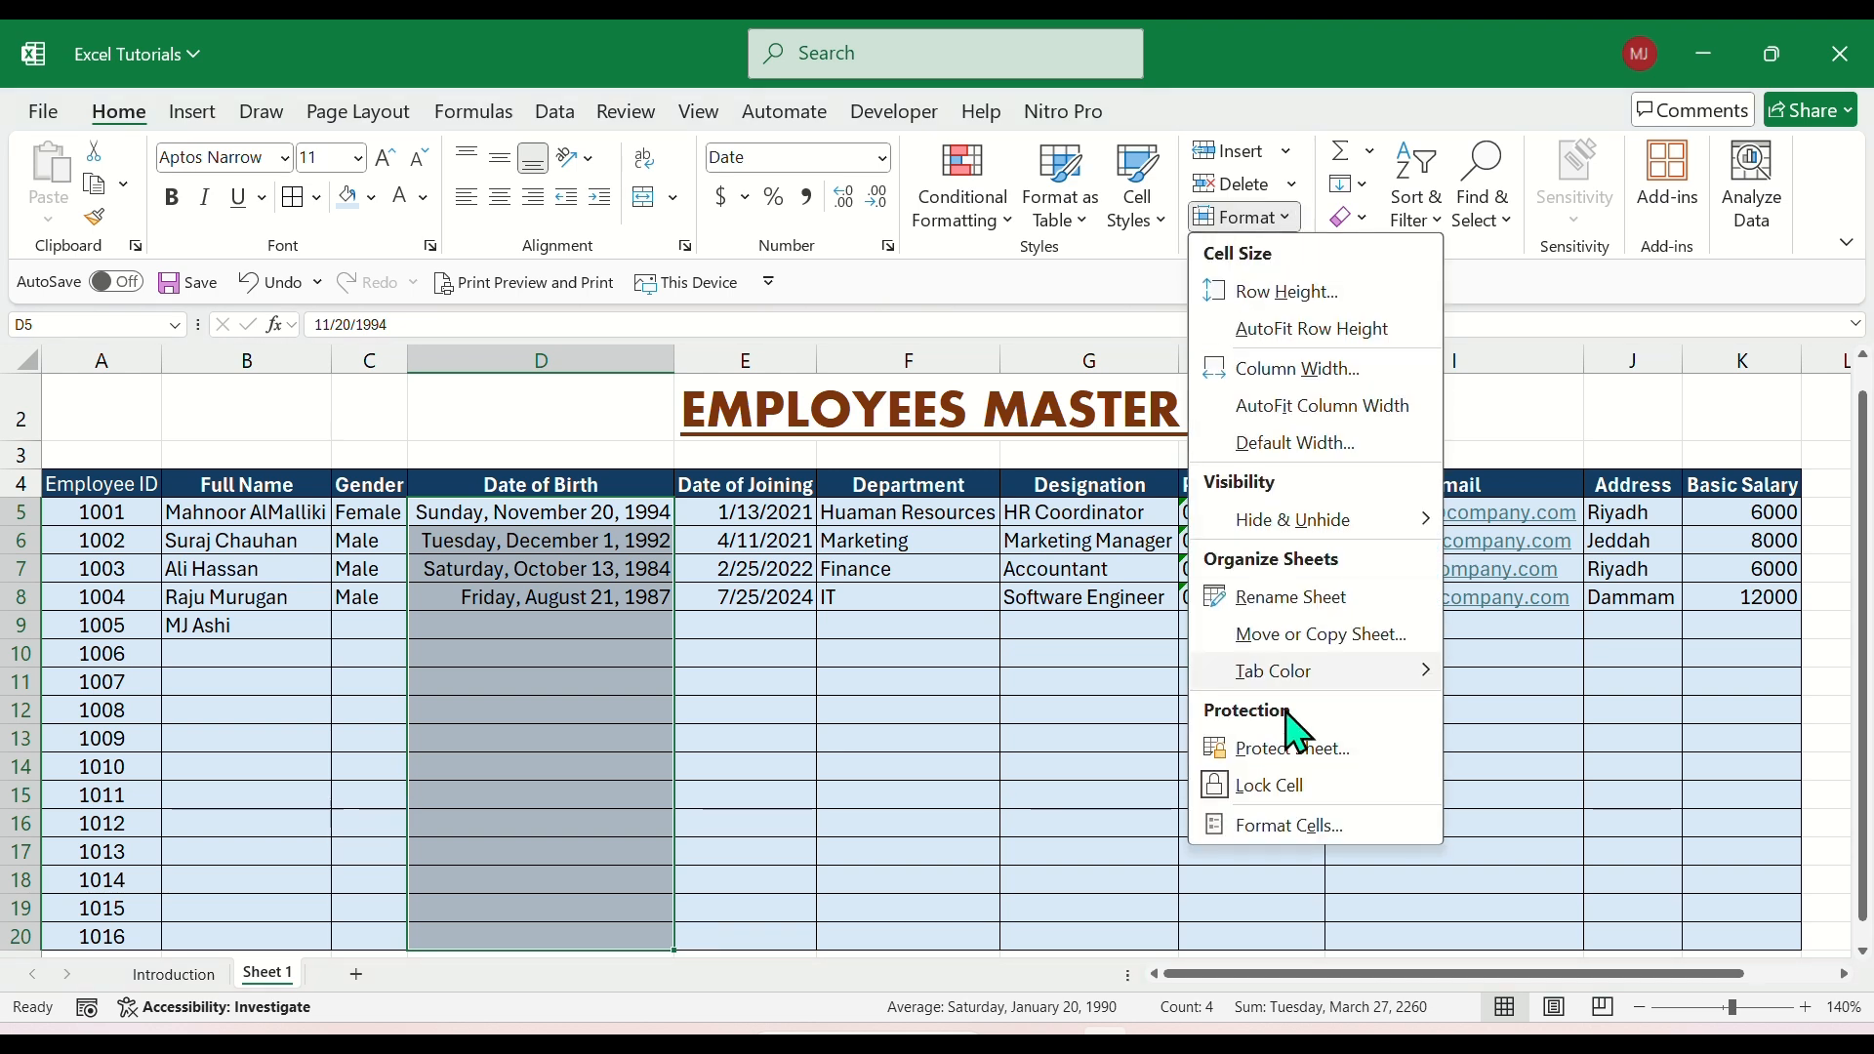
{"action": "left_click", "coordinate": [1308, 828]}
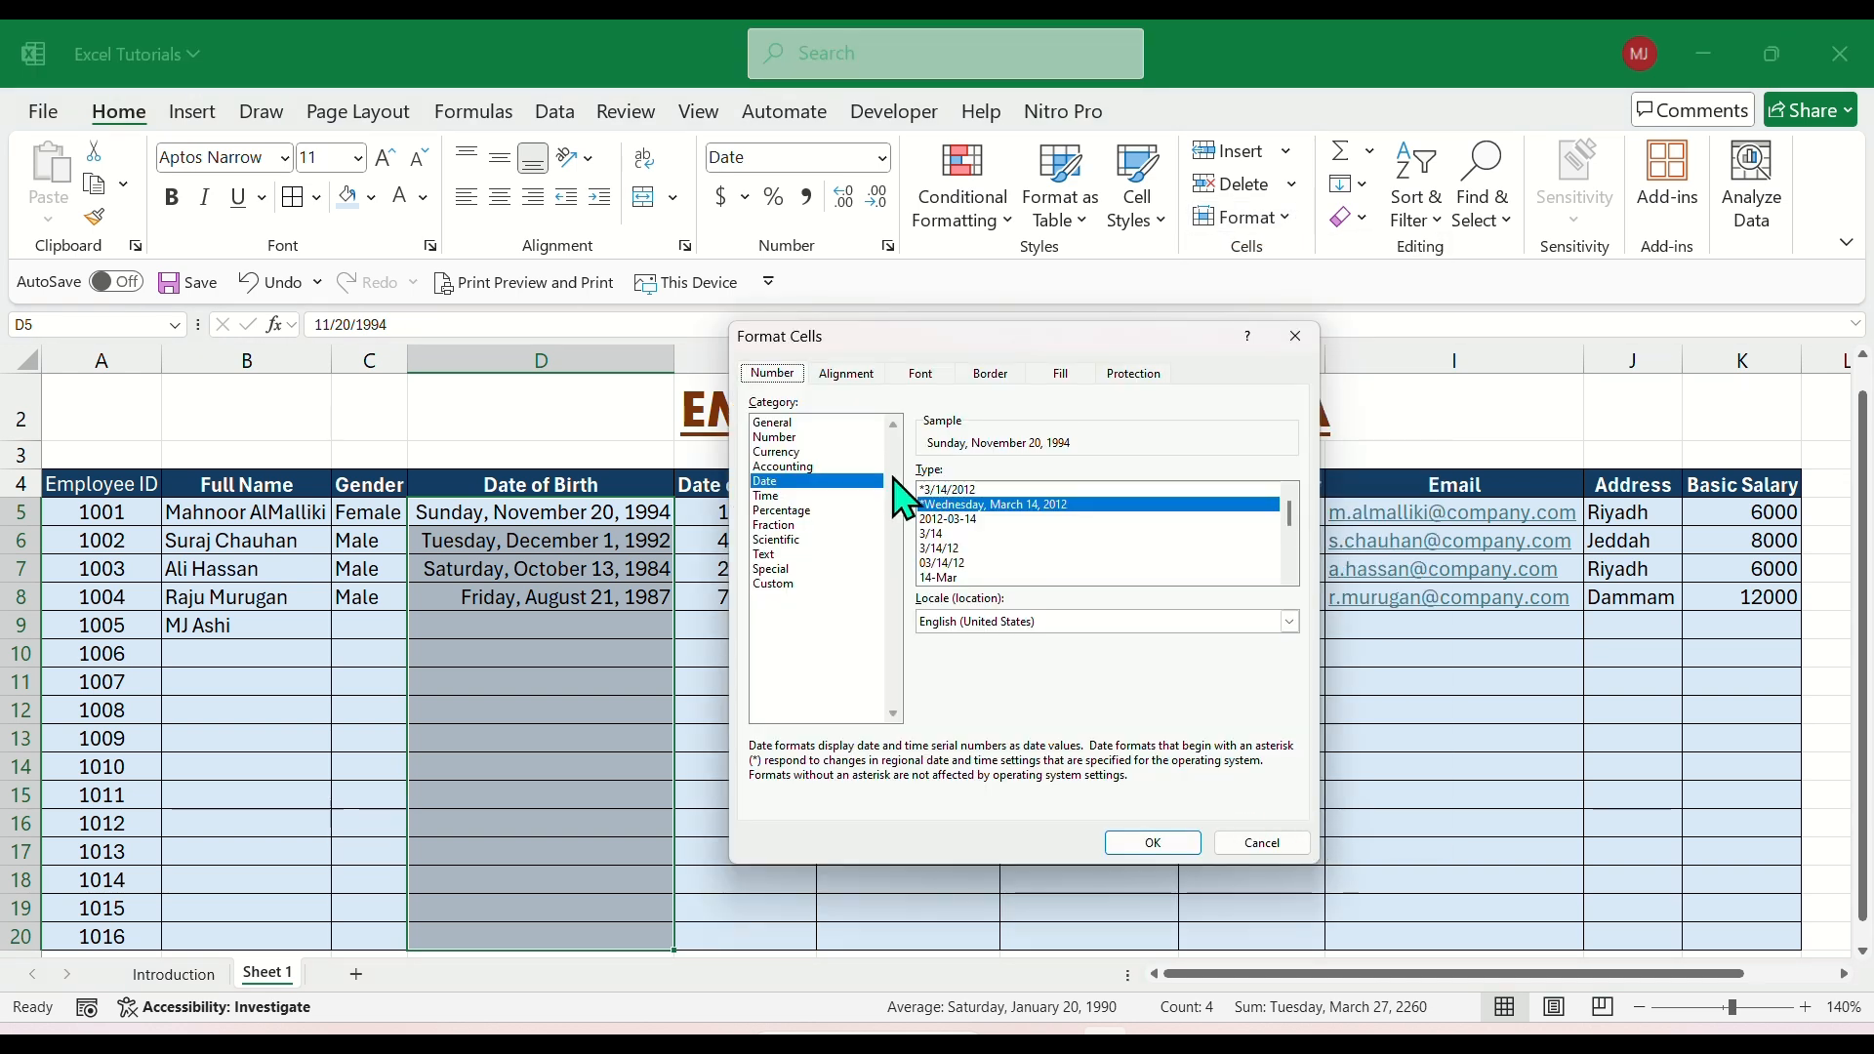
{"action": "left_click", "coordinate": [980, 563]}
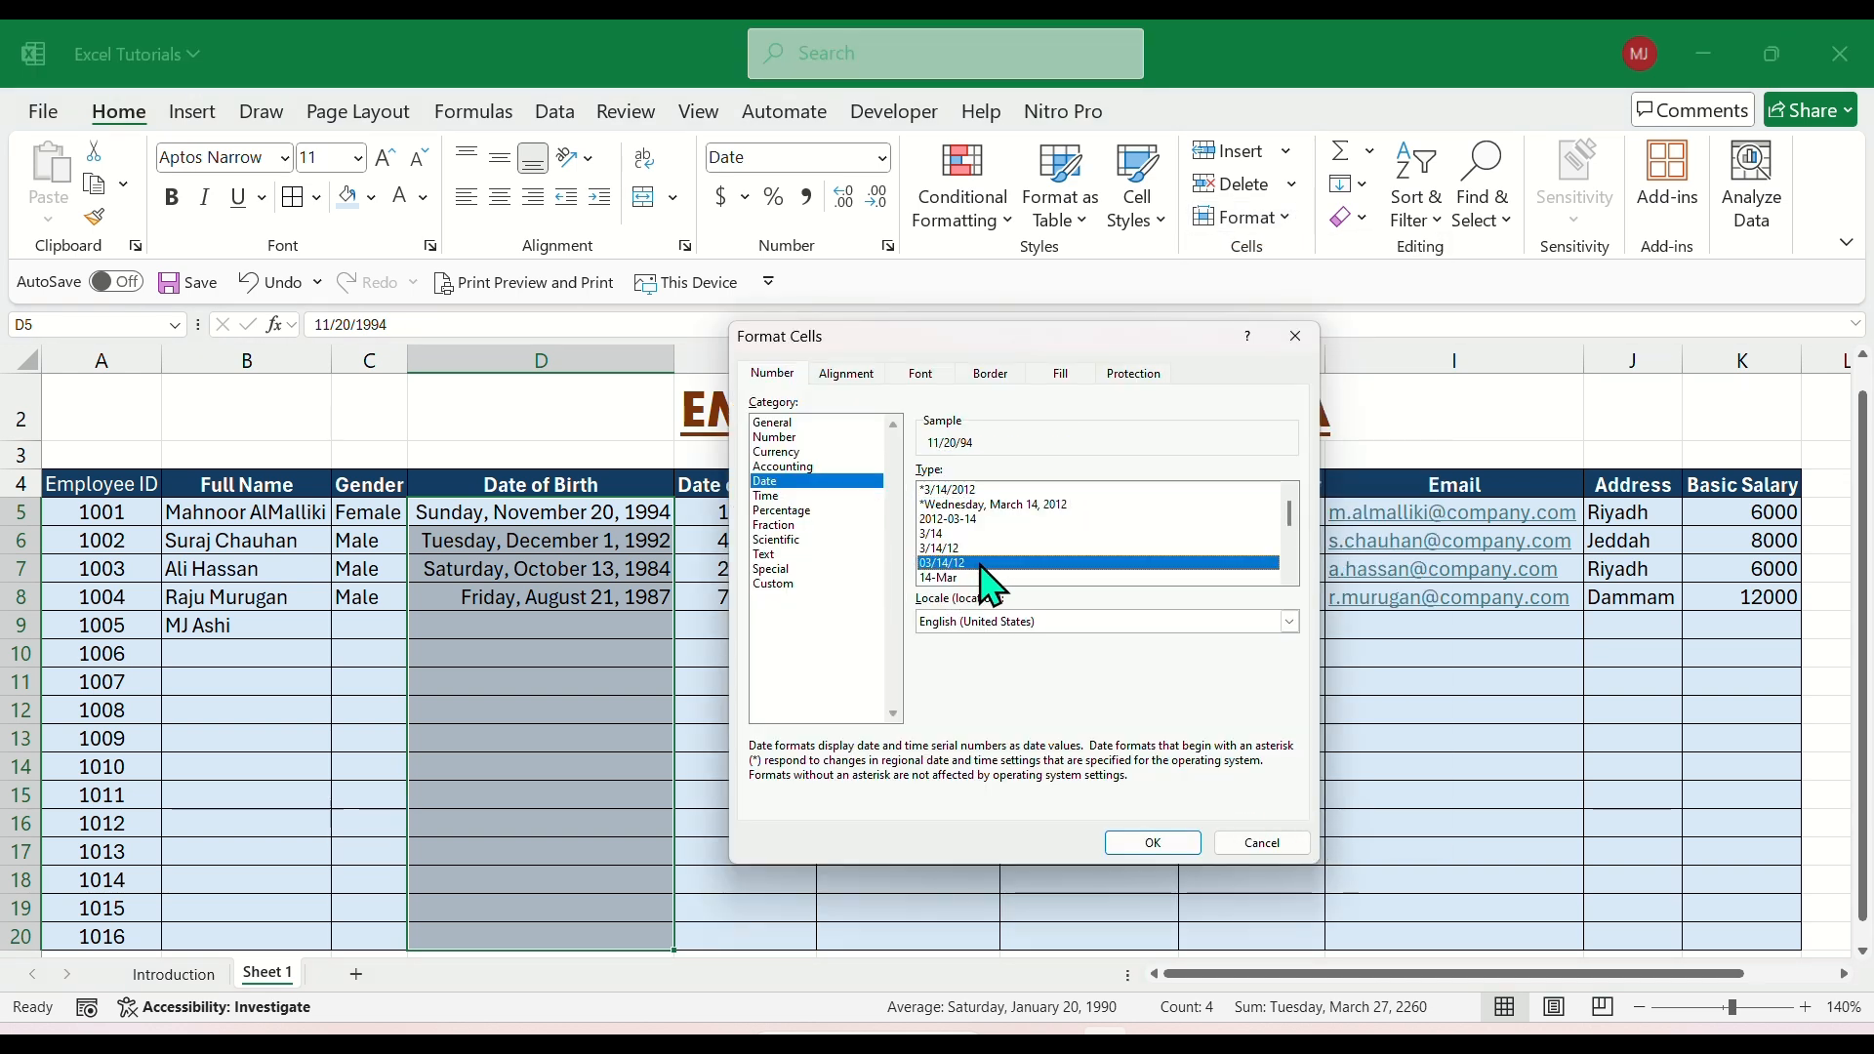
{"action": "scroll", "coordinate": [992, 586], "scroll_direction": "down", "scroll_amount": 2}
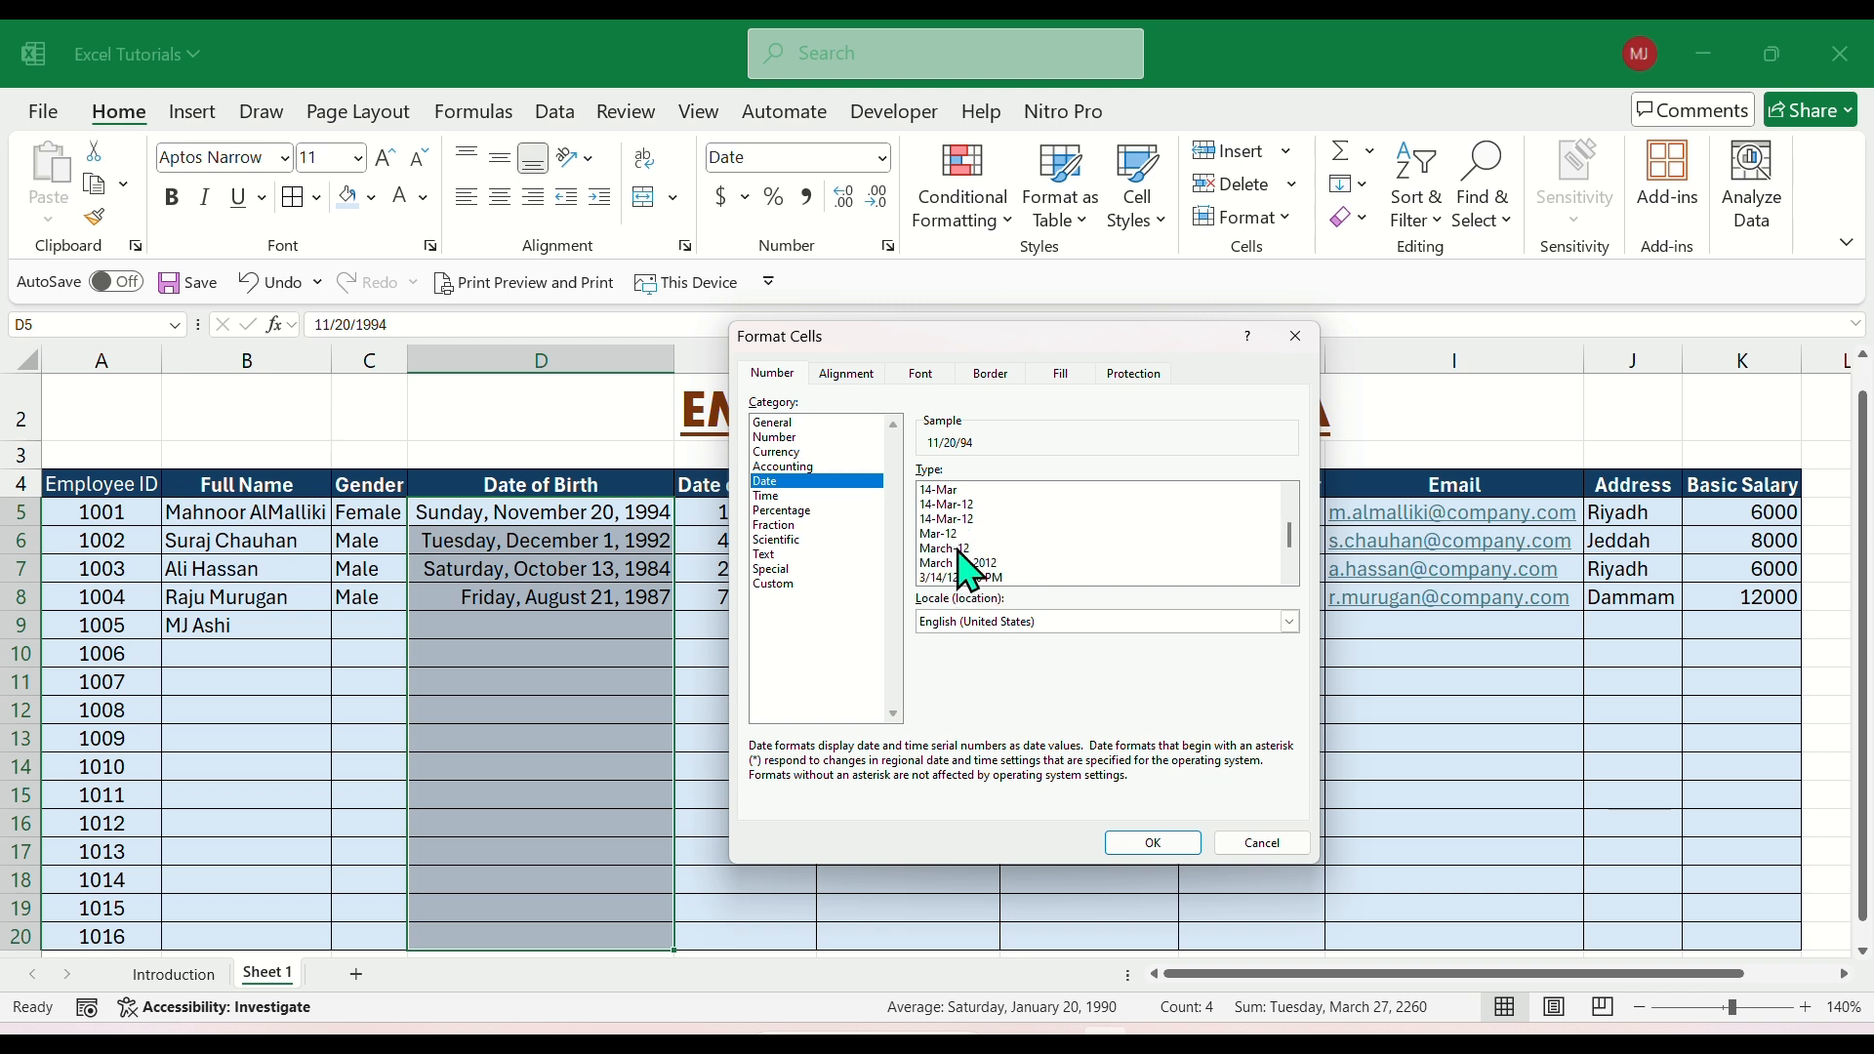
{"action": "scroll", "coordinate": [992, 566], "scroll_direction": "up", "scroll_amount": 1}
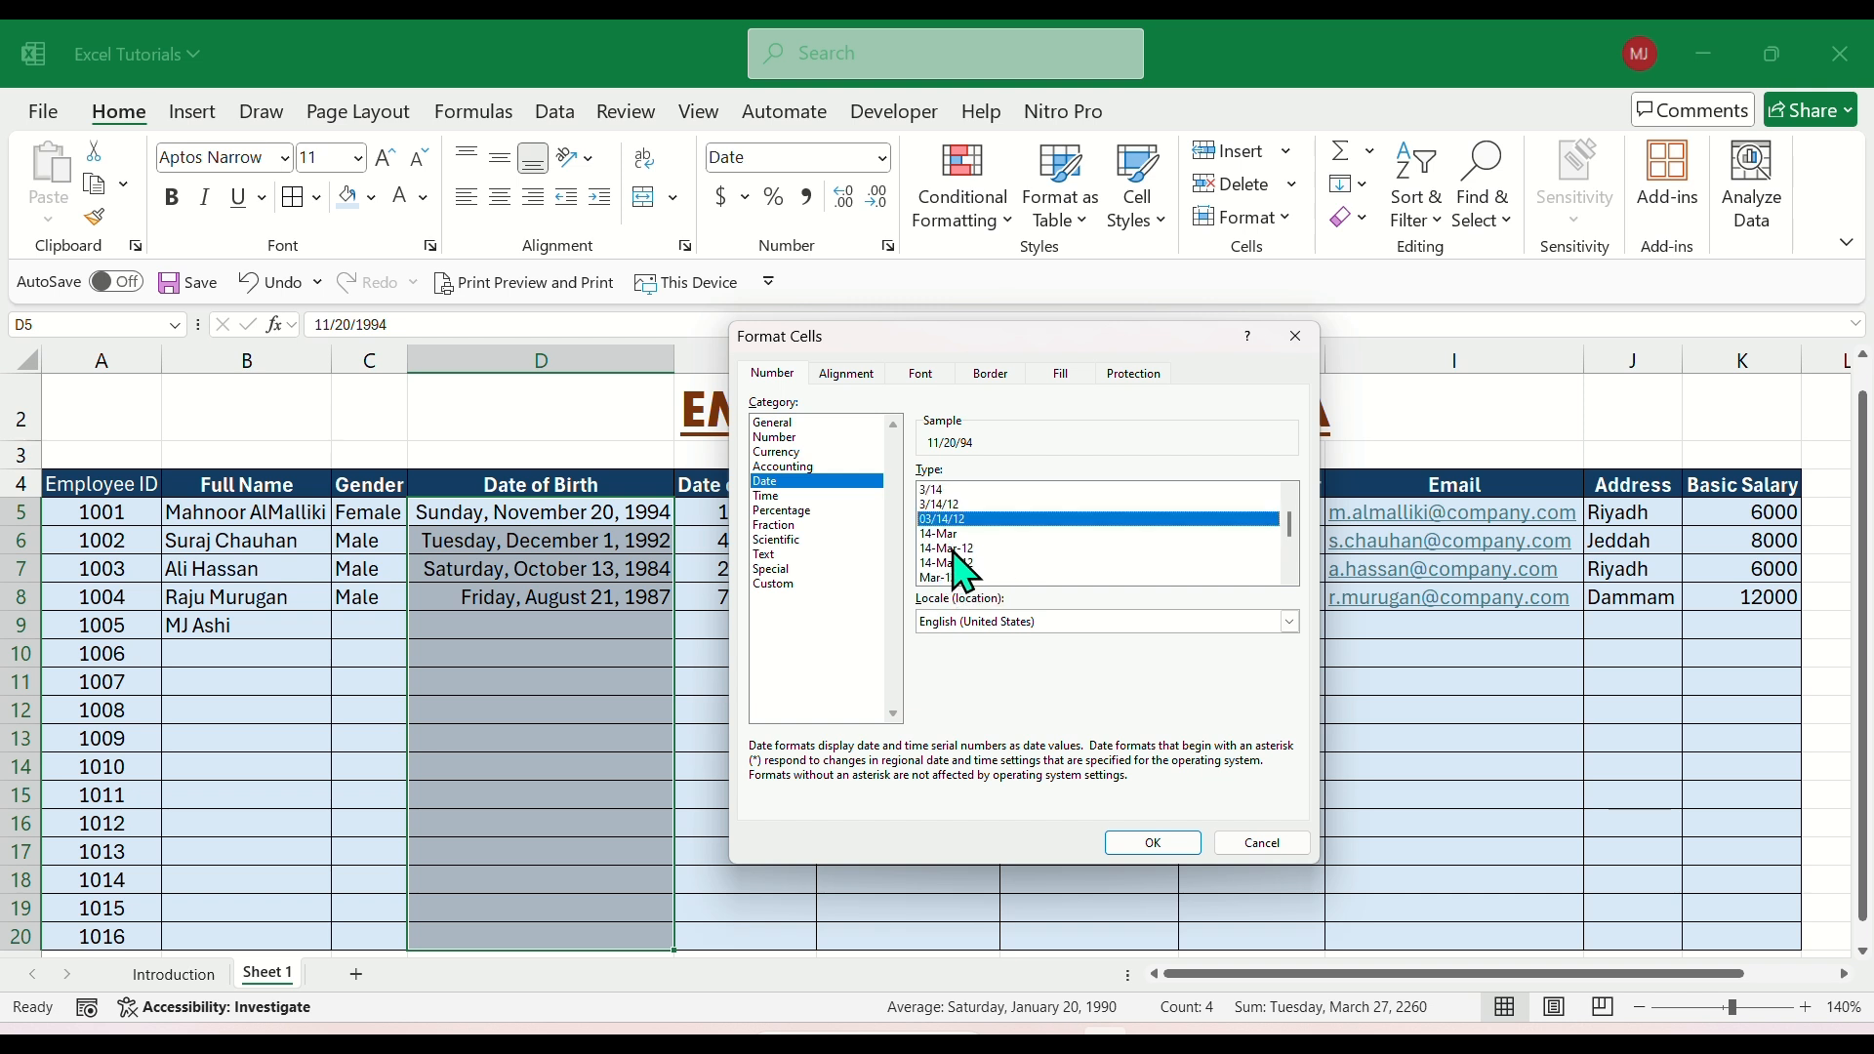
{"action": "left_click", "coordinate": [952, 548]}
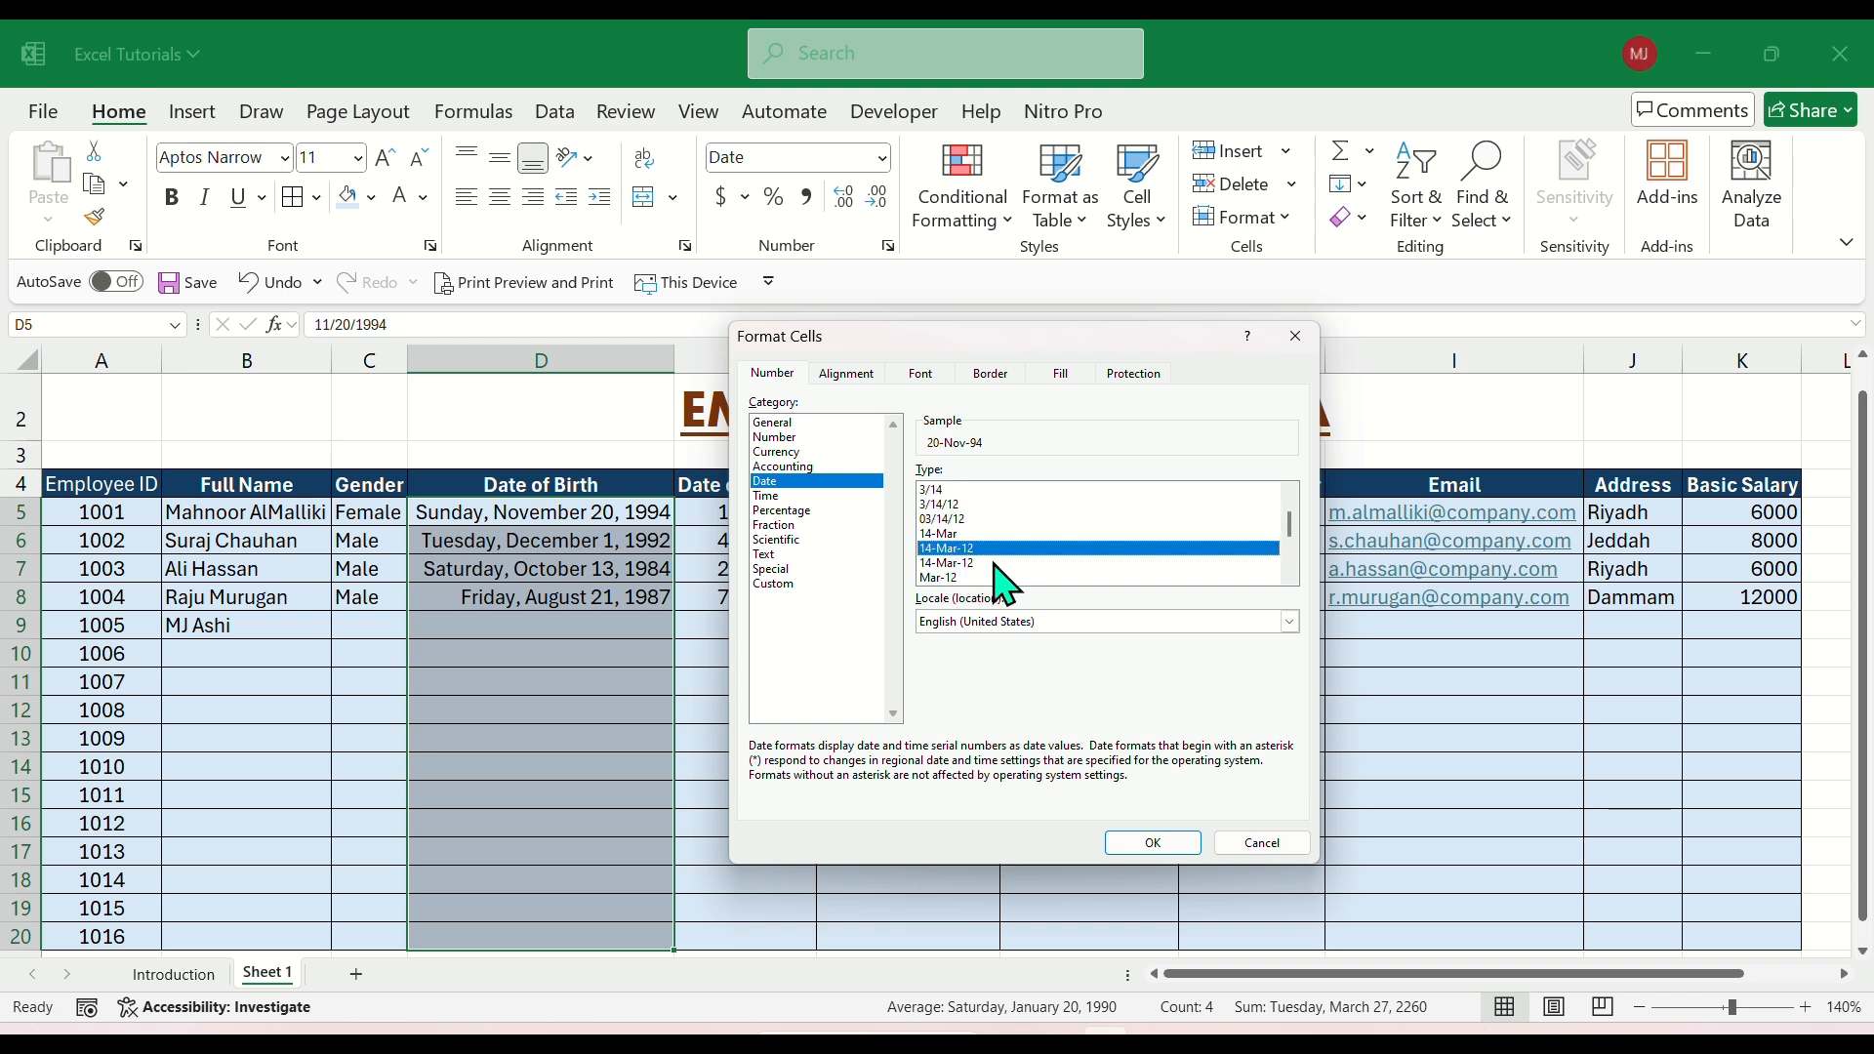
{"action": "left_click", "coordinate": [1152, 843]}
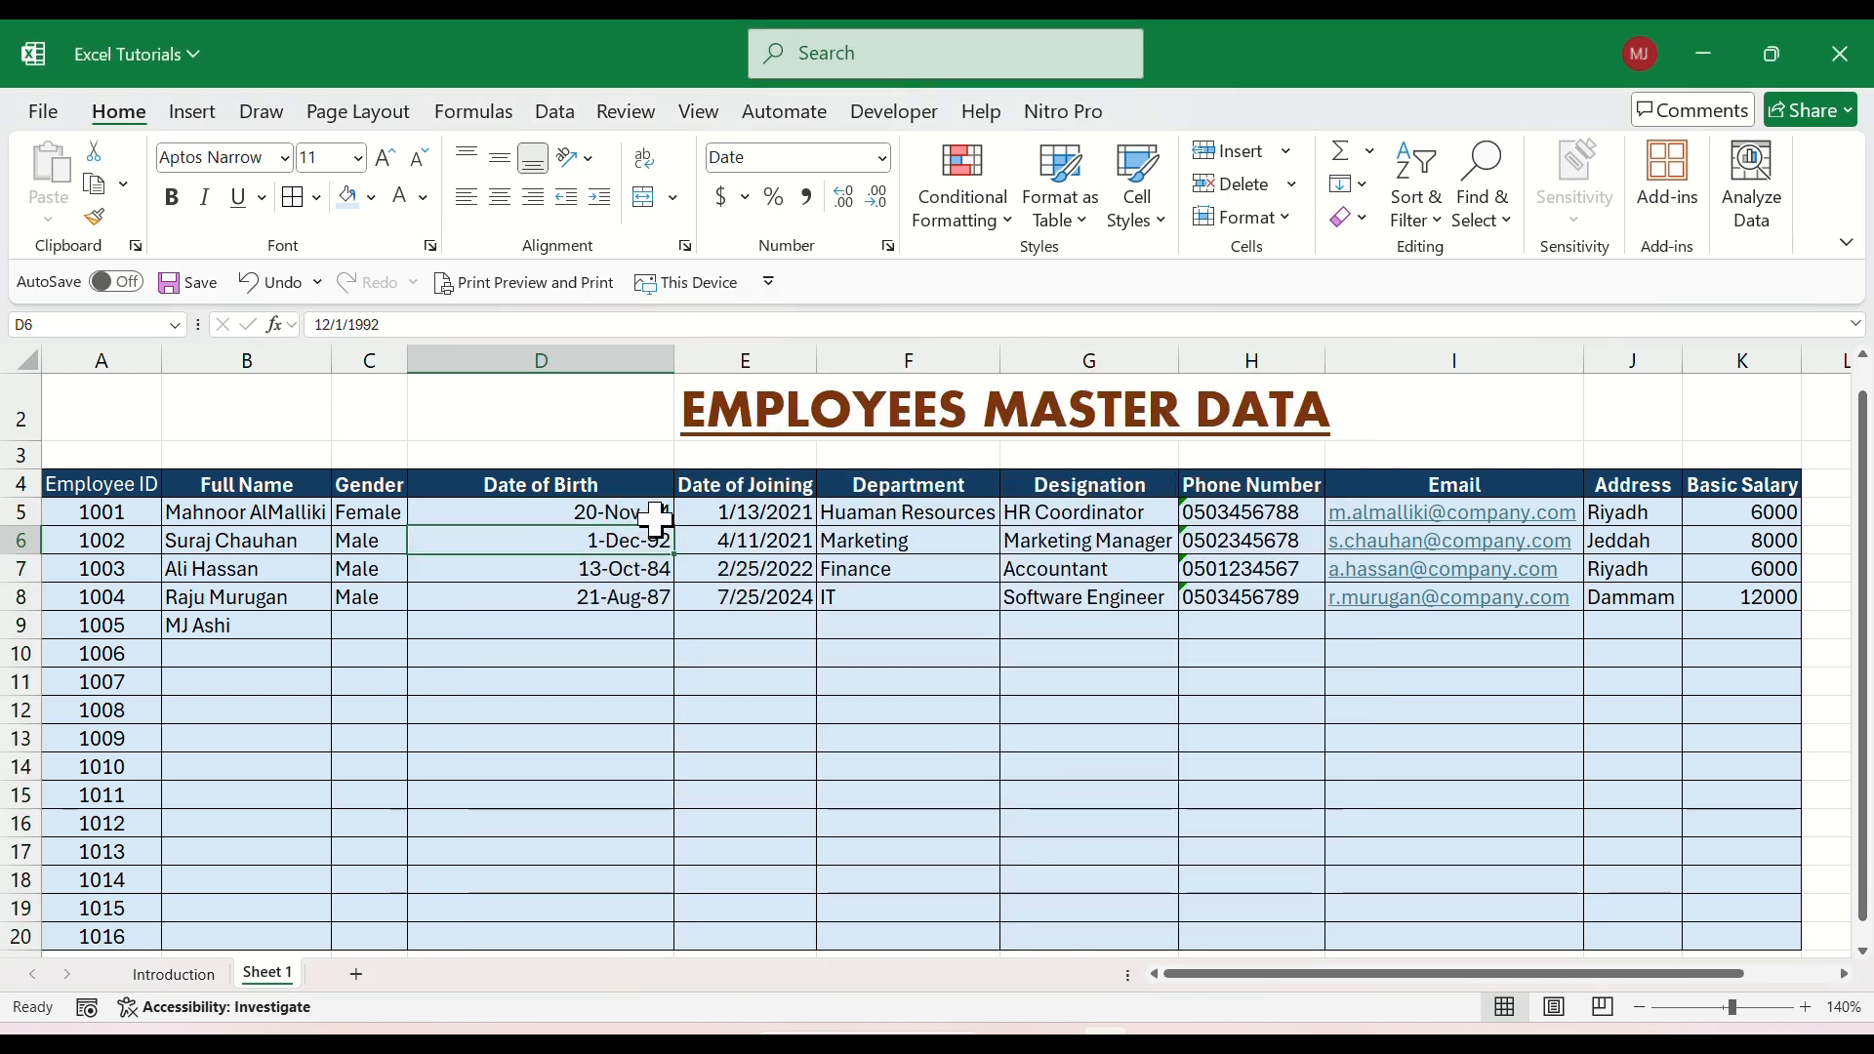
AutoFit the width of the Date of Birth column D to its contents.
{"action": "left_click", "coordinate": [606, 574]}
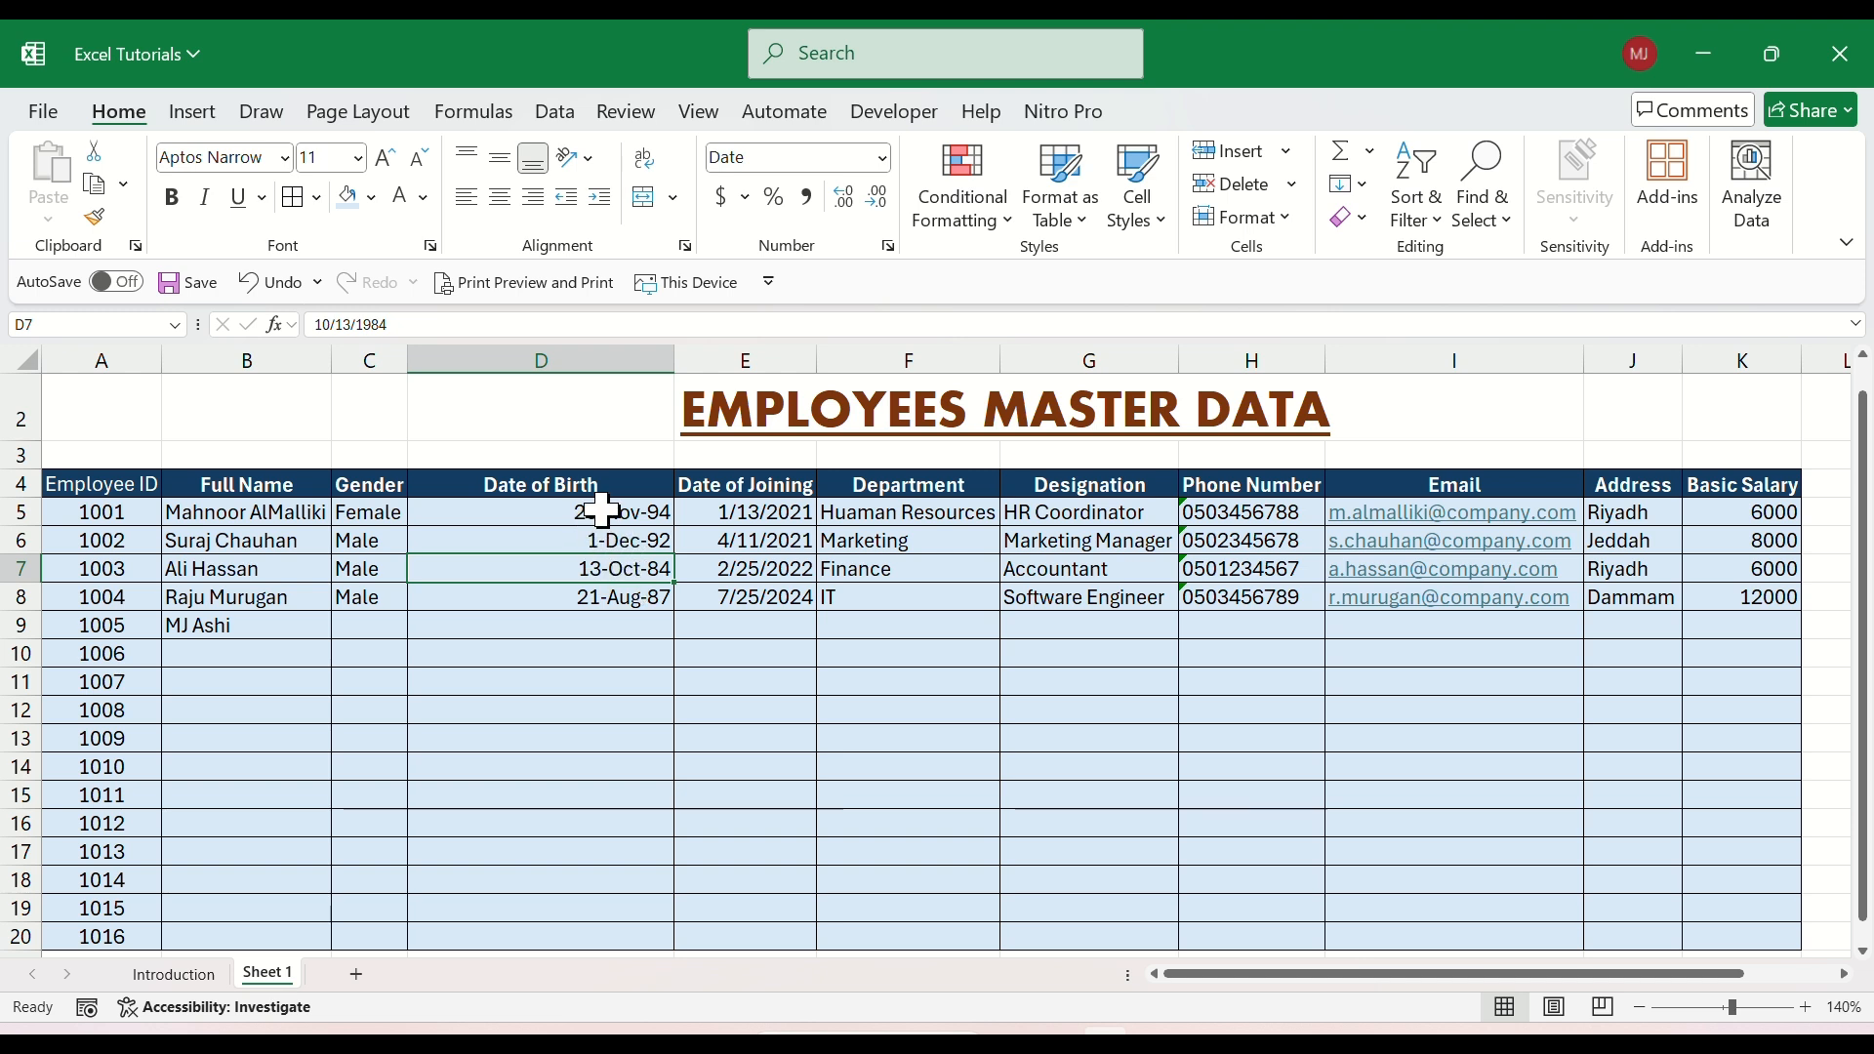
{"action": "double_click", "coordinate": [672, 362]}
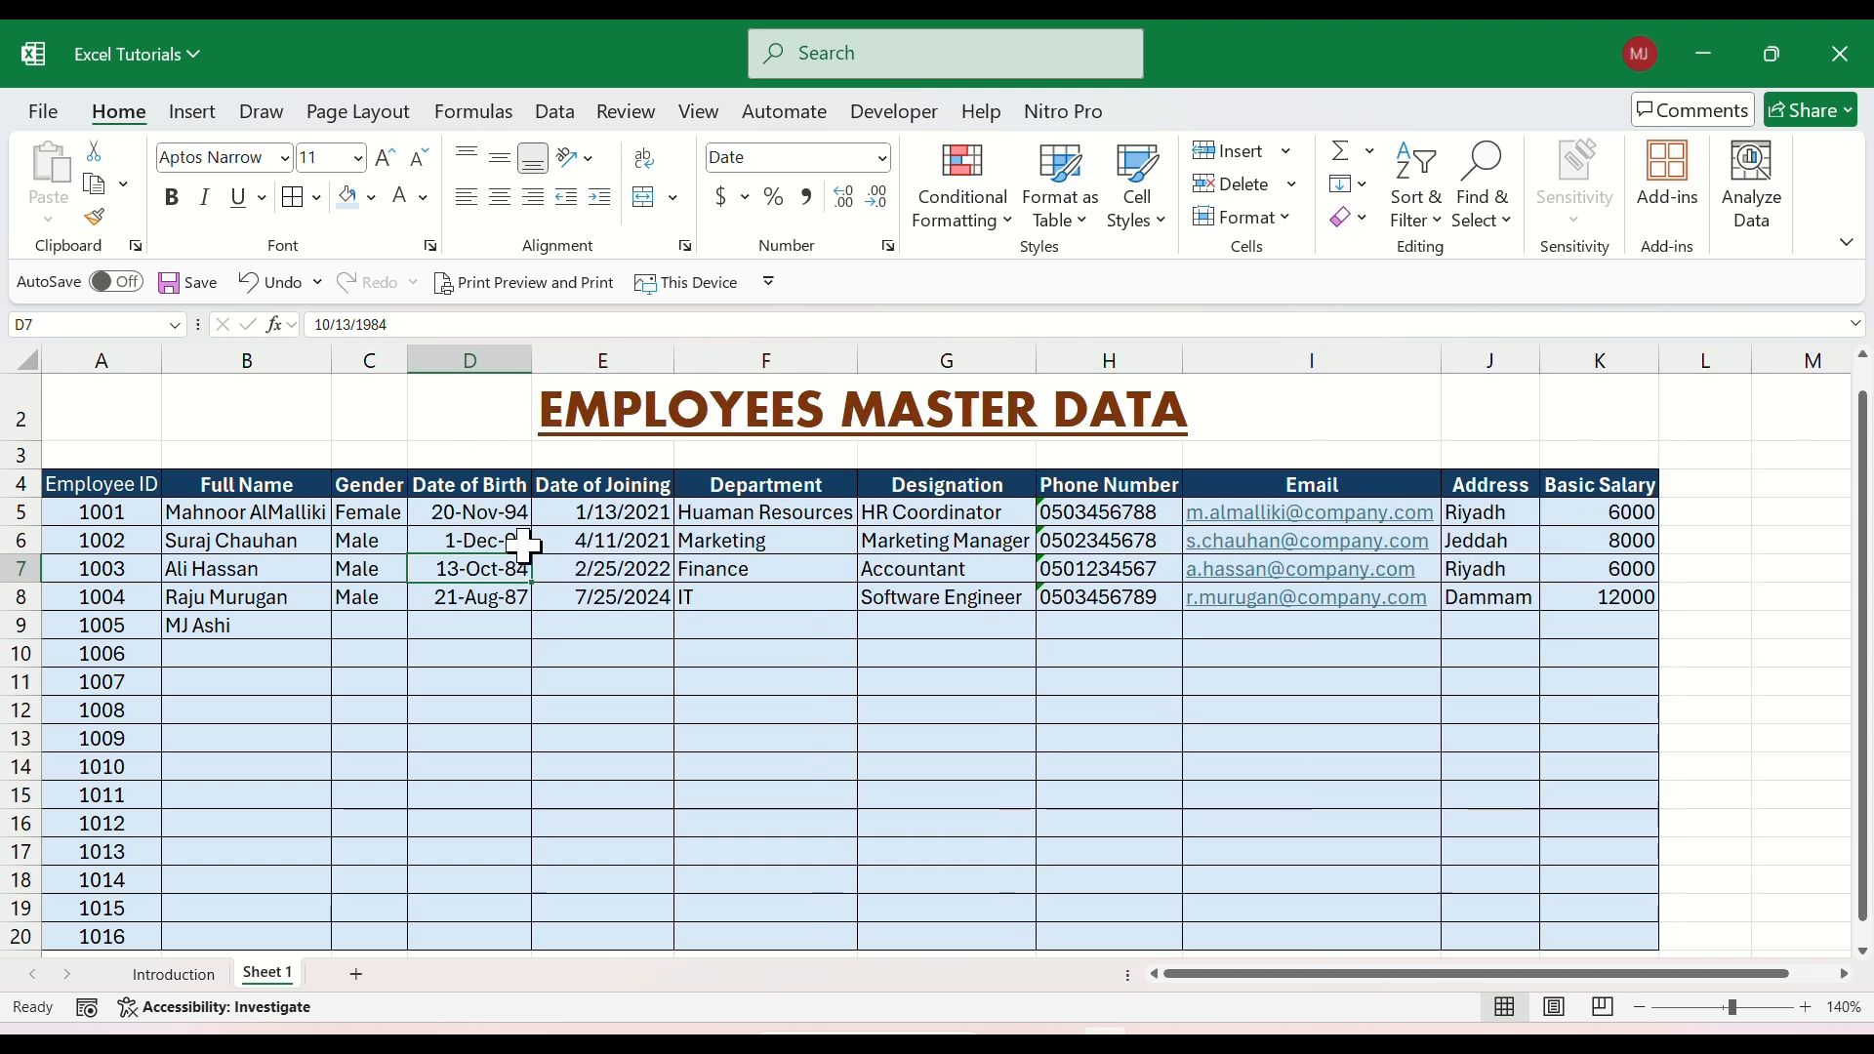
{"action": "left_click", "coordinate": [479, 514]}
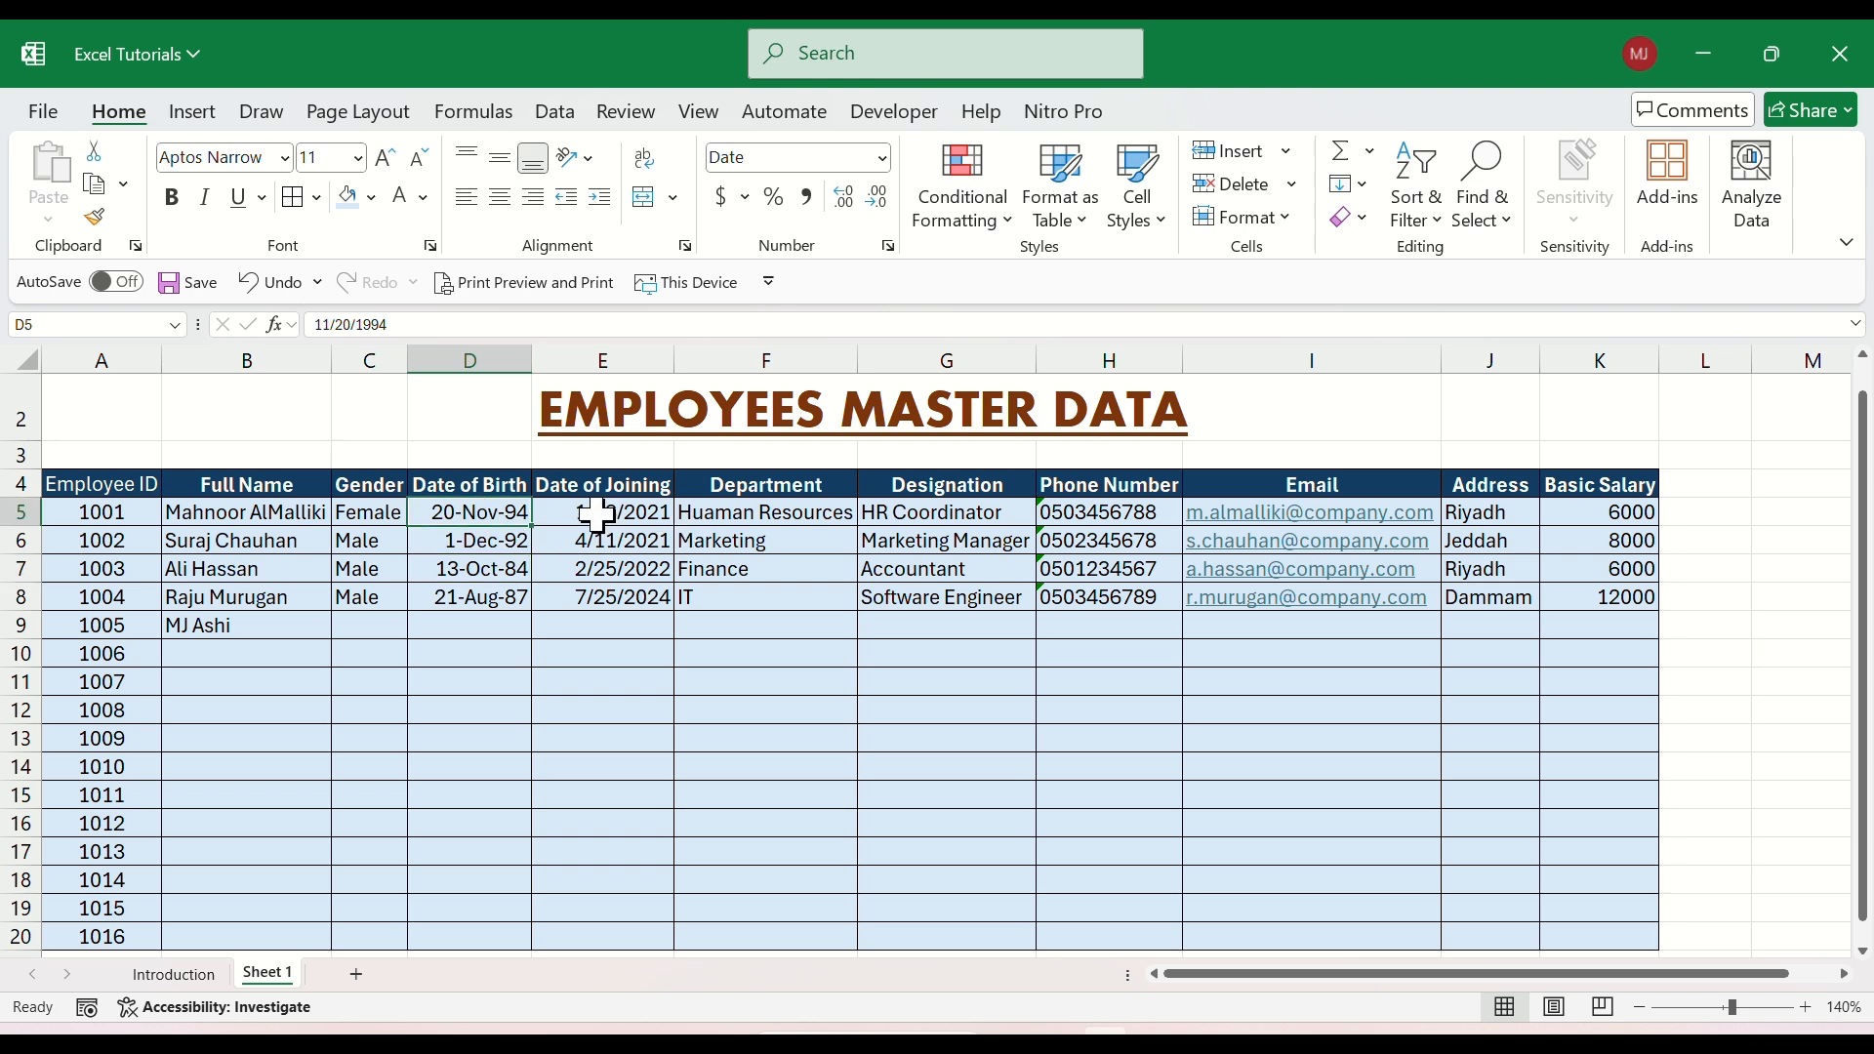
{"action": "left_click_drag", "start_coordinate": [597, 515], "coordinate": [606, 598]}
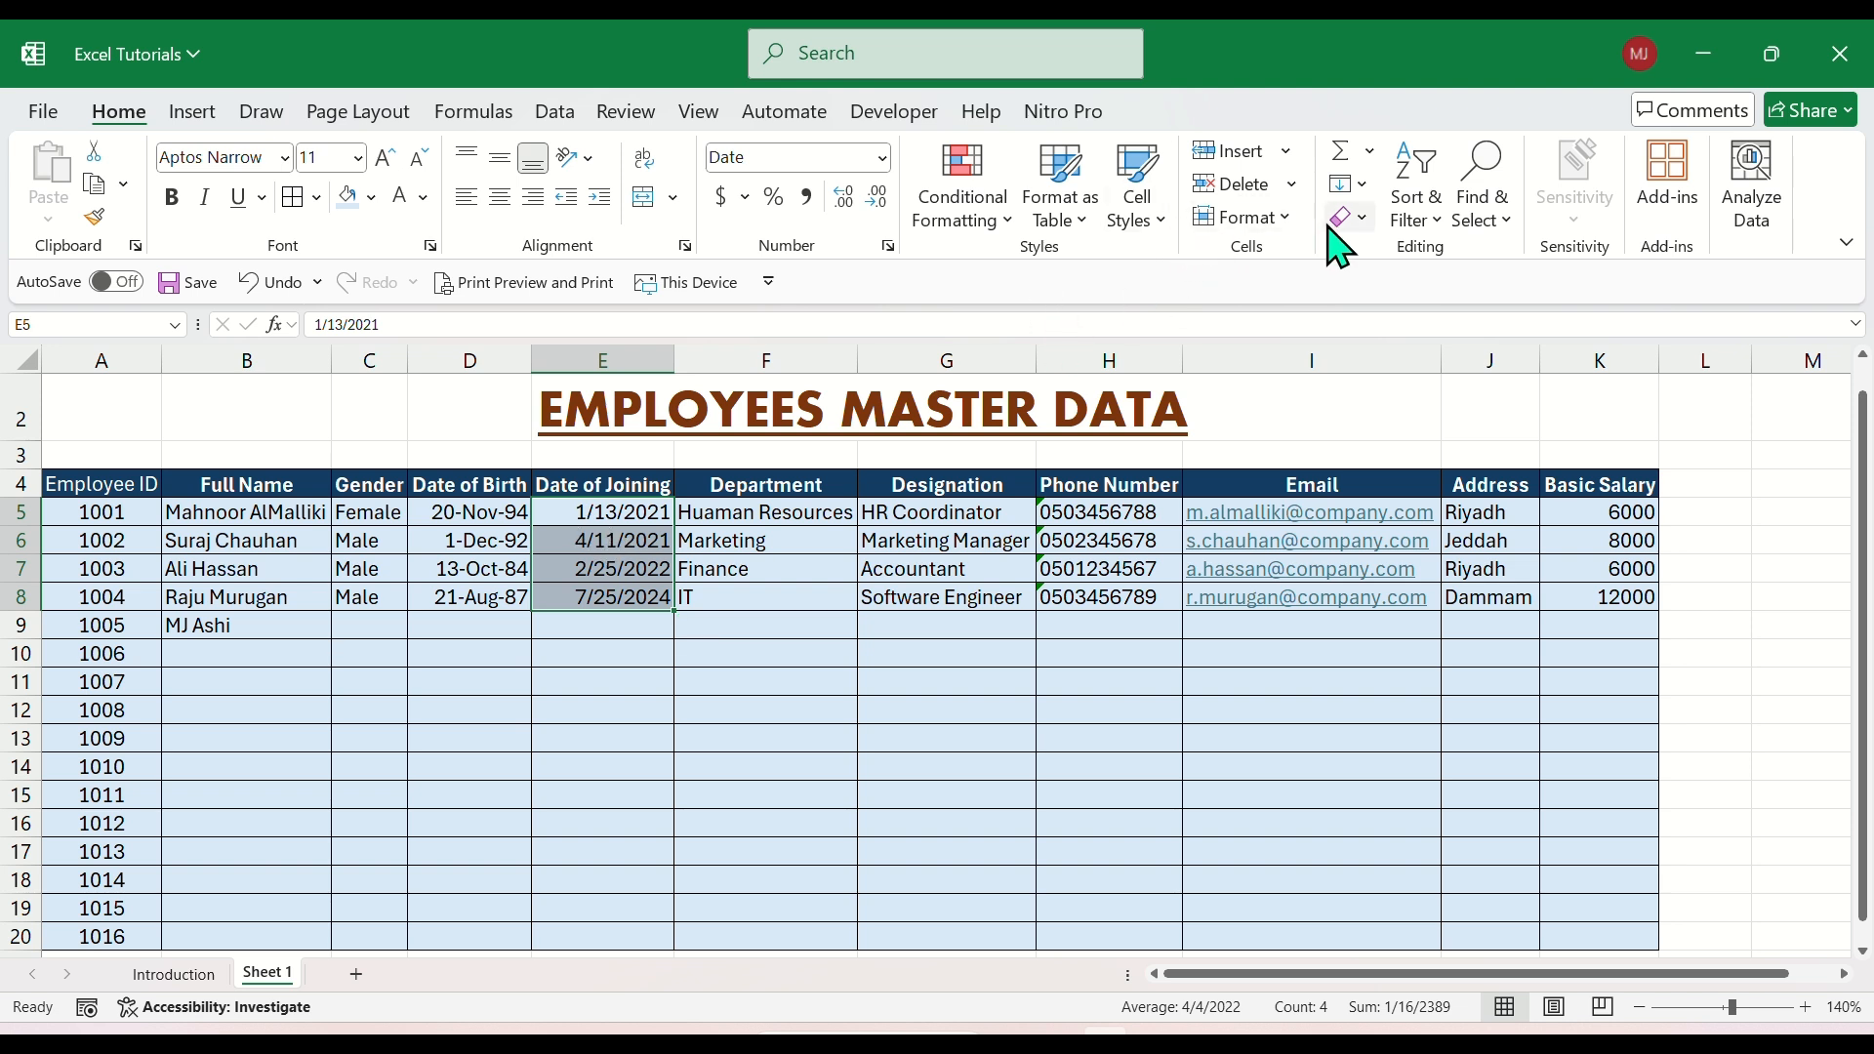
{"action": "right_click", "coordinate": [592, 527]}
{"action": "key", "text": "Escape"}
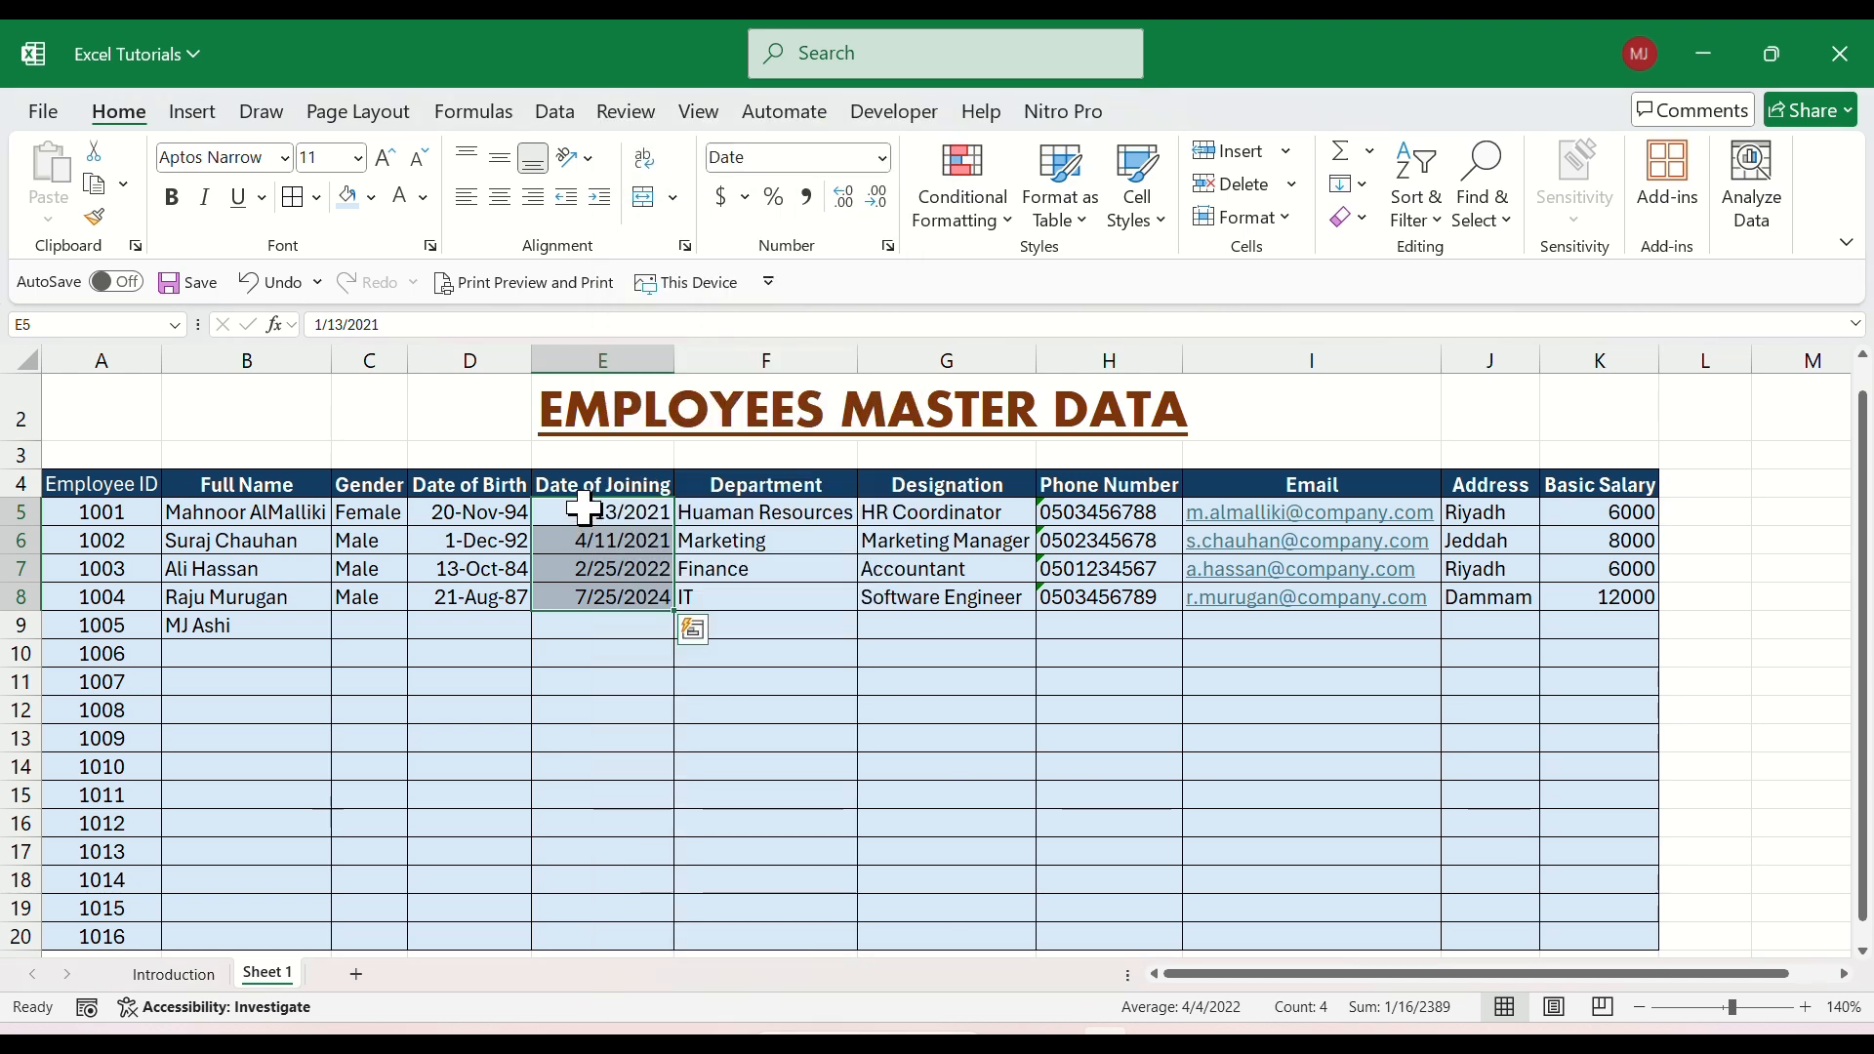
Format the Date of Joining range E5:E20 with the 14-Mar-12 date type.
{"action": "left_click_drag", "start_coordinate": [582, 515], "coordinate": [598, 937]}
{"action": "right_click", "coordinate": [566, 527]}
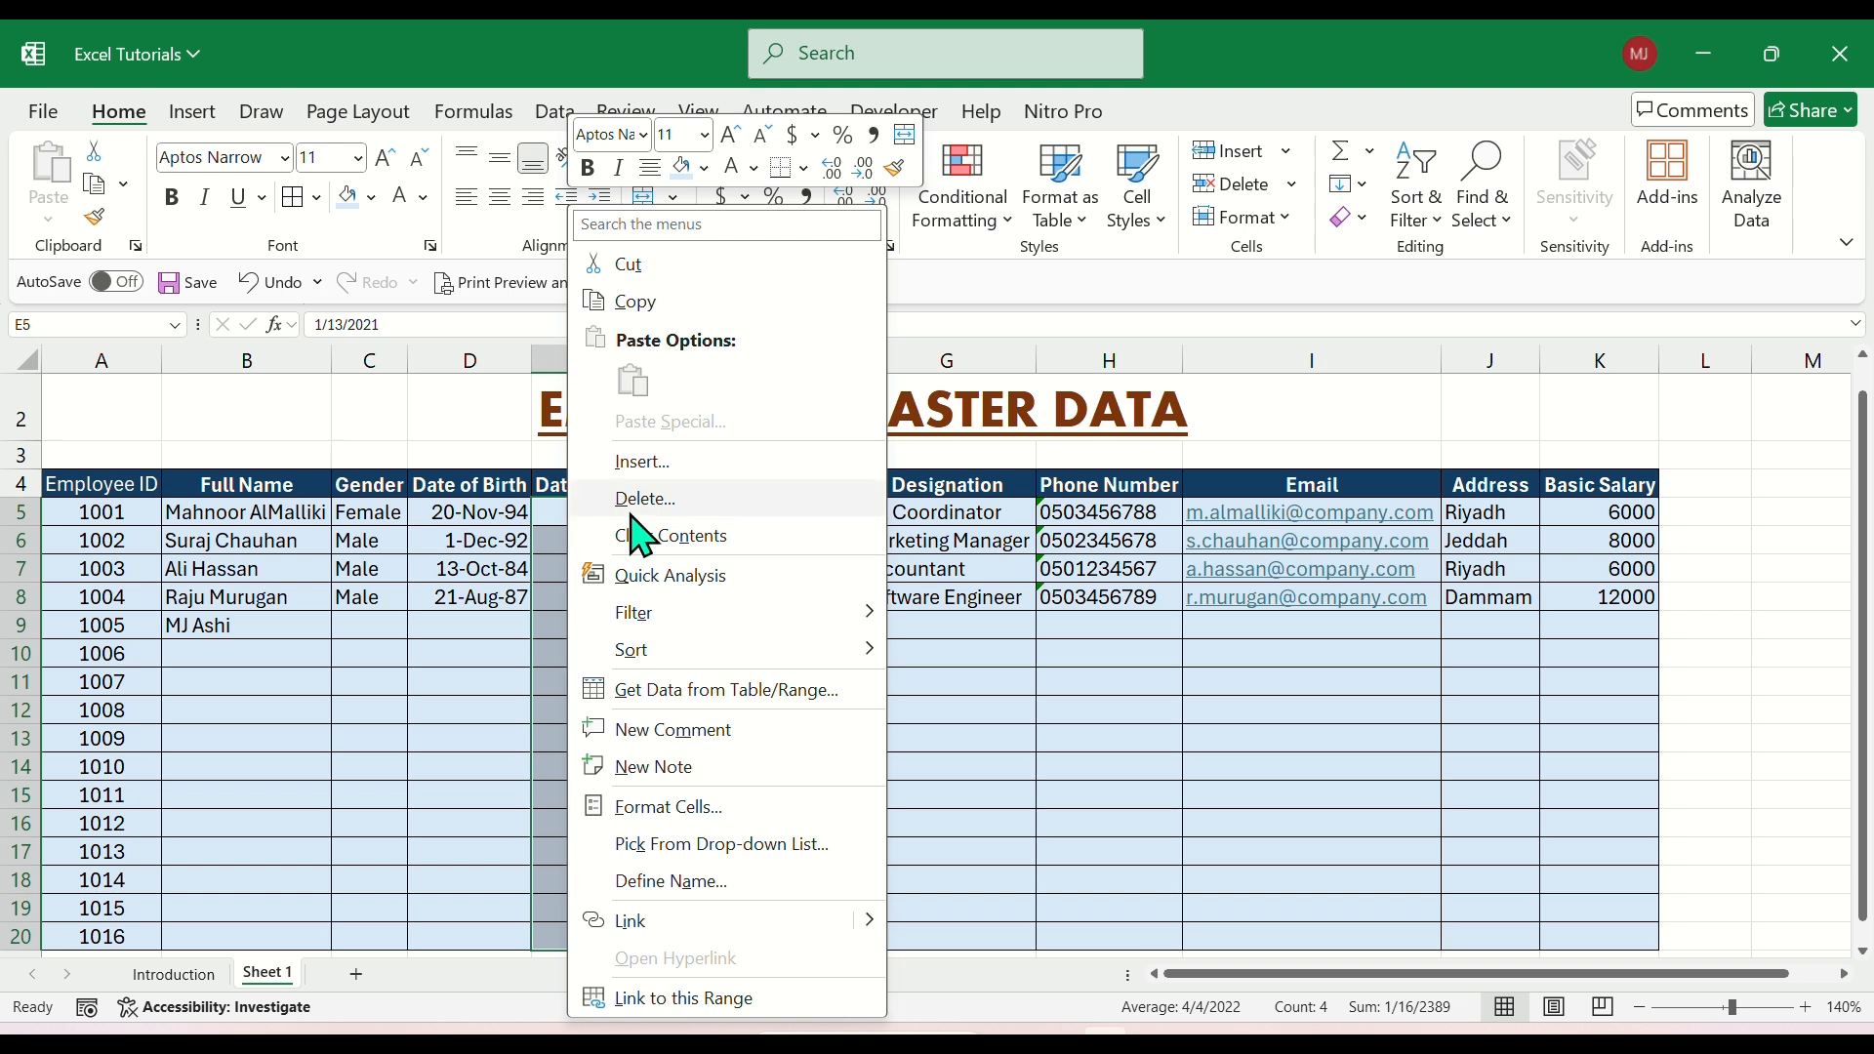
{"action": "left_click", "coordinate": [688, 831]}
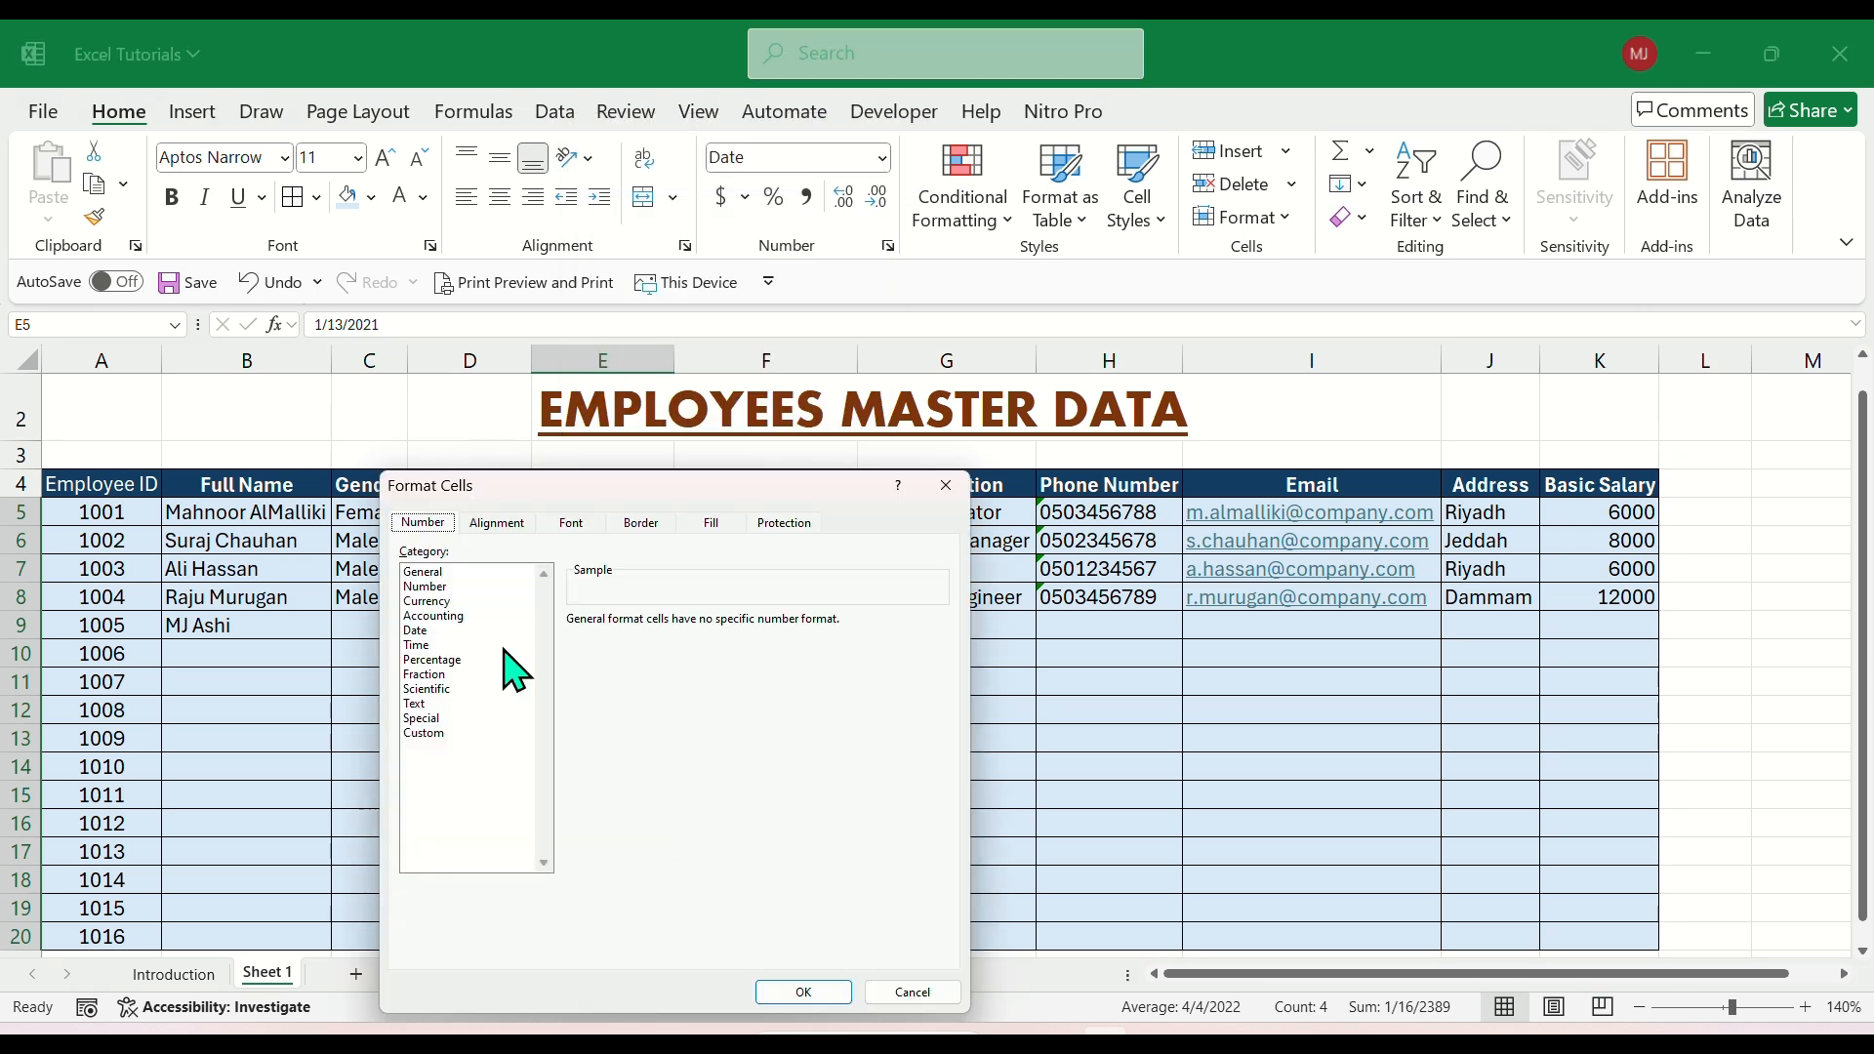
{"action": "left_click", "coordinate": [431, 635]}
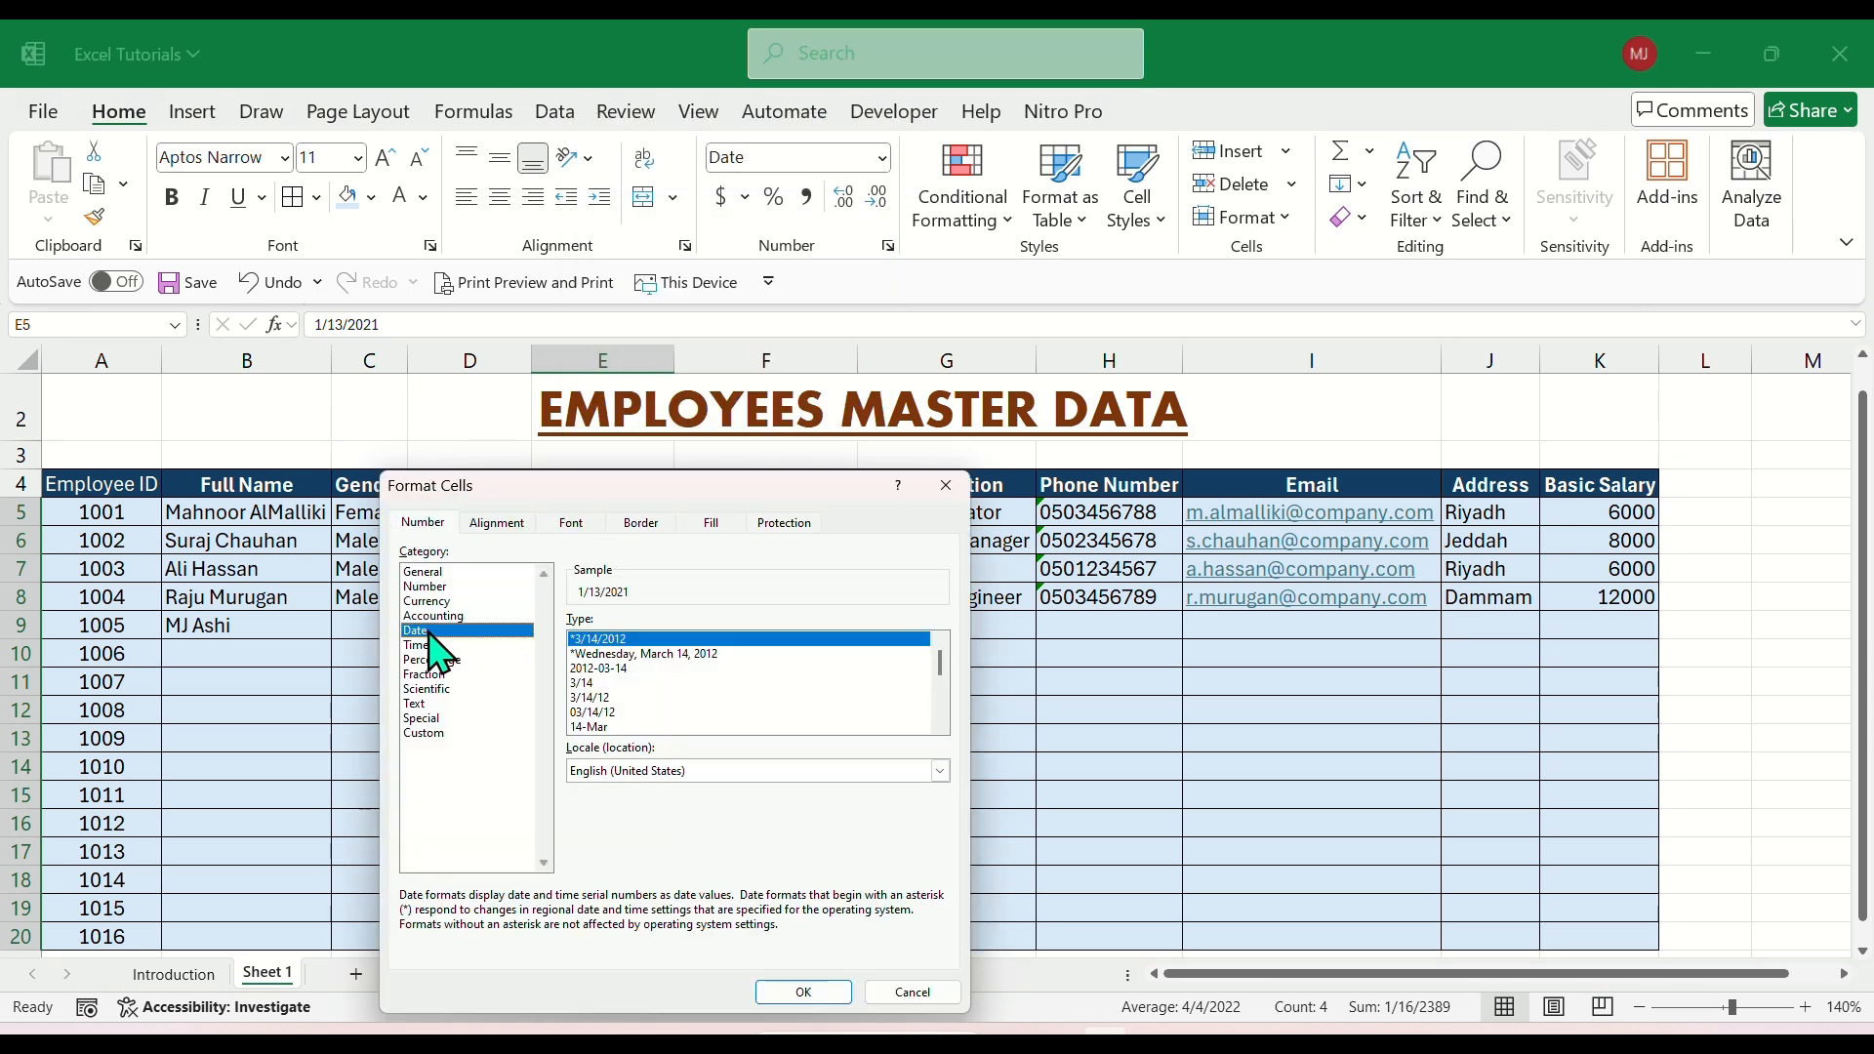
{"action": "left_click", "coordinate": [607, 713]}
{"action": "scroll", "coordinate": [625, 727], "scroll_direction": "down", "scroll_amount": 1}
{"action": "scroll", "coordinate": [622, 727], "scroll_direction": "down", "scroll_amount": 1}
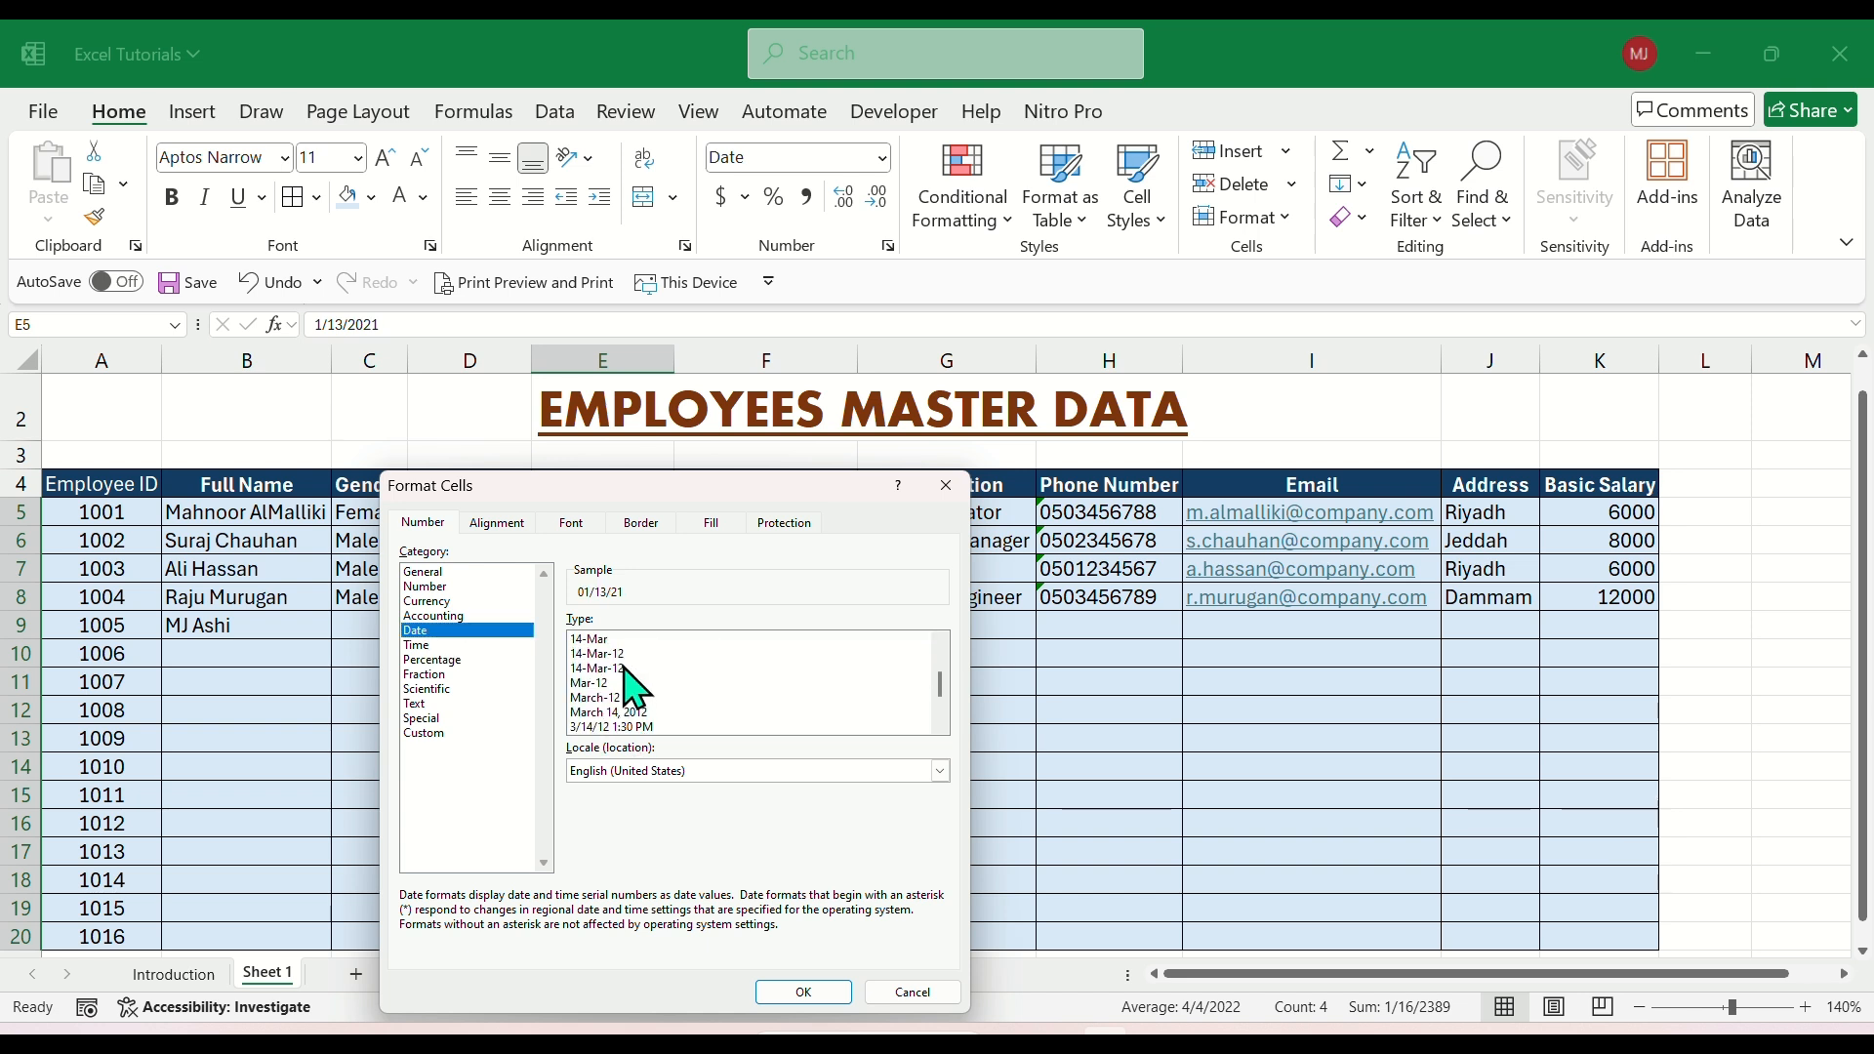
{"action": "left_click", "coordinate": [609, 655]}
{"action": "left_click", "coordinate": [798, 993]}
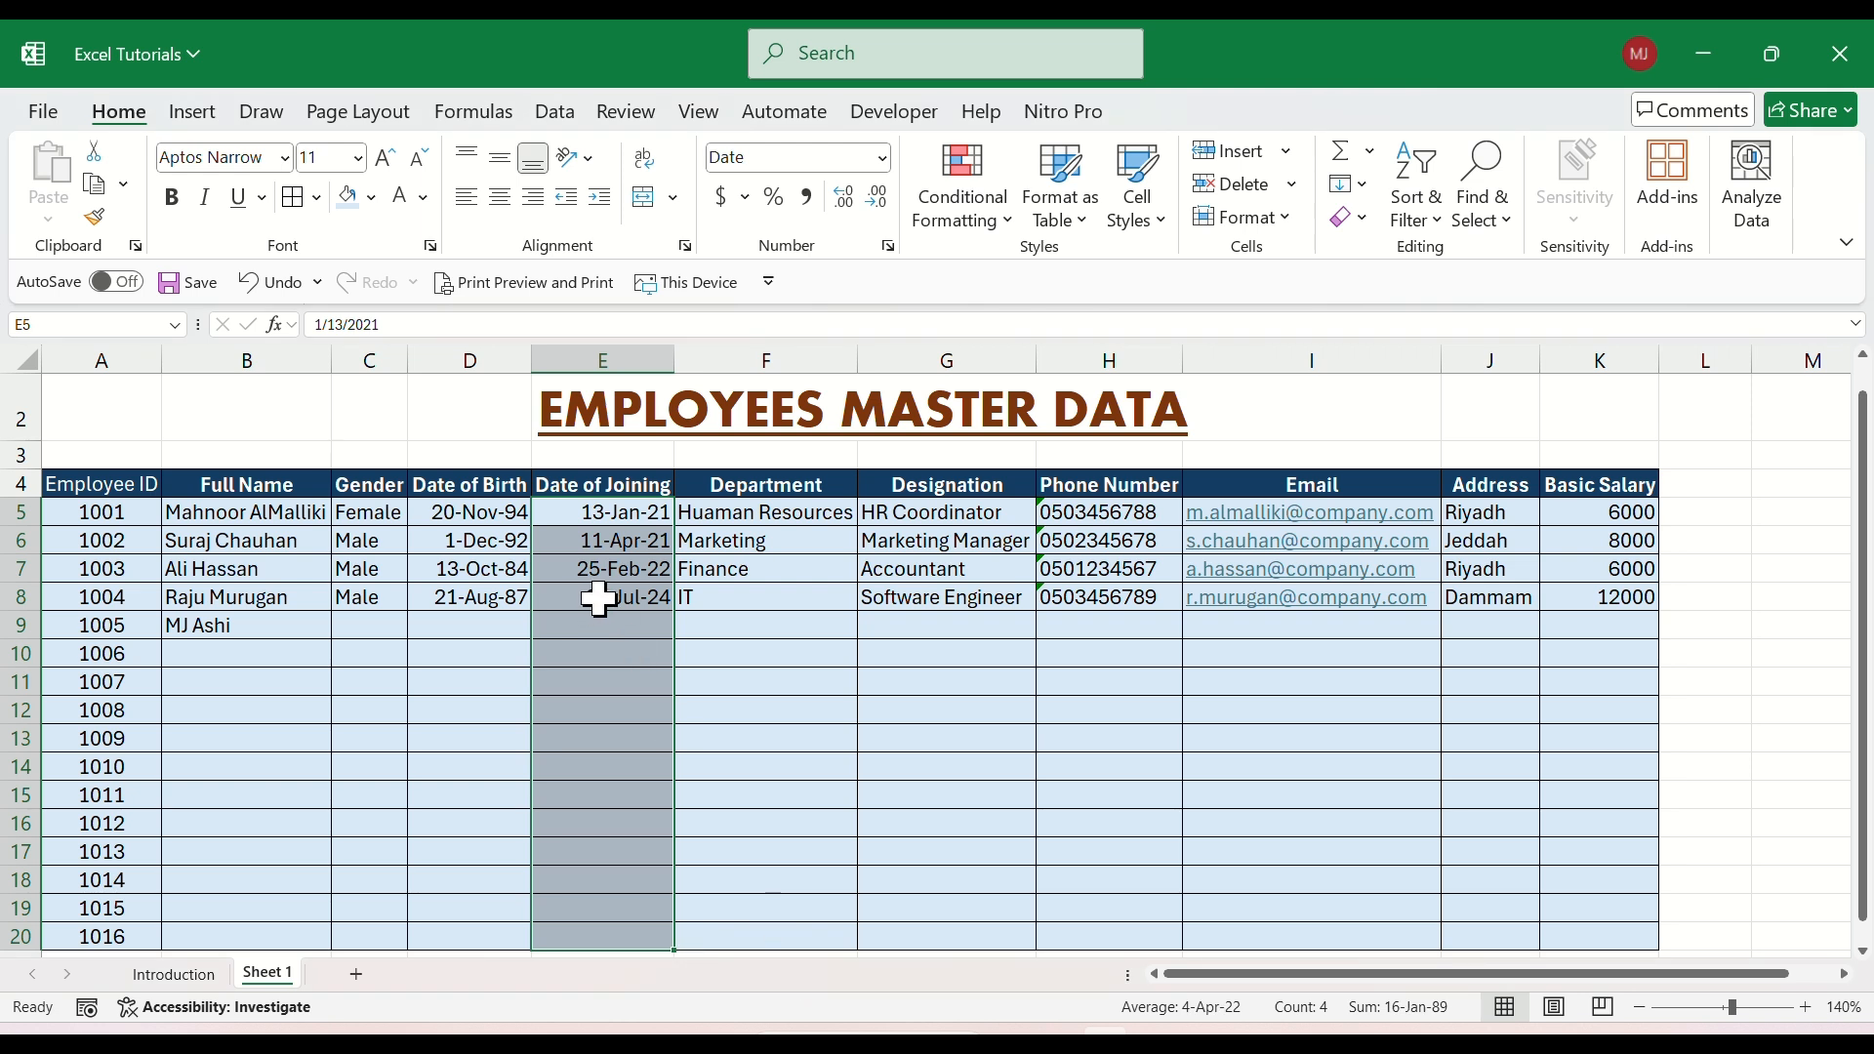
{"action": "left_click", "coordinate": [611, 564]}
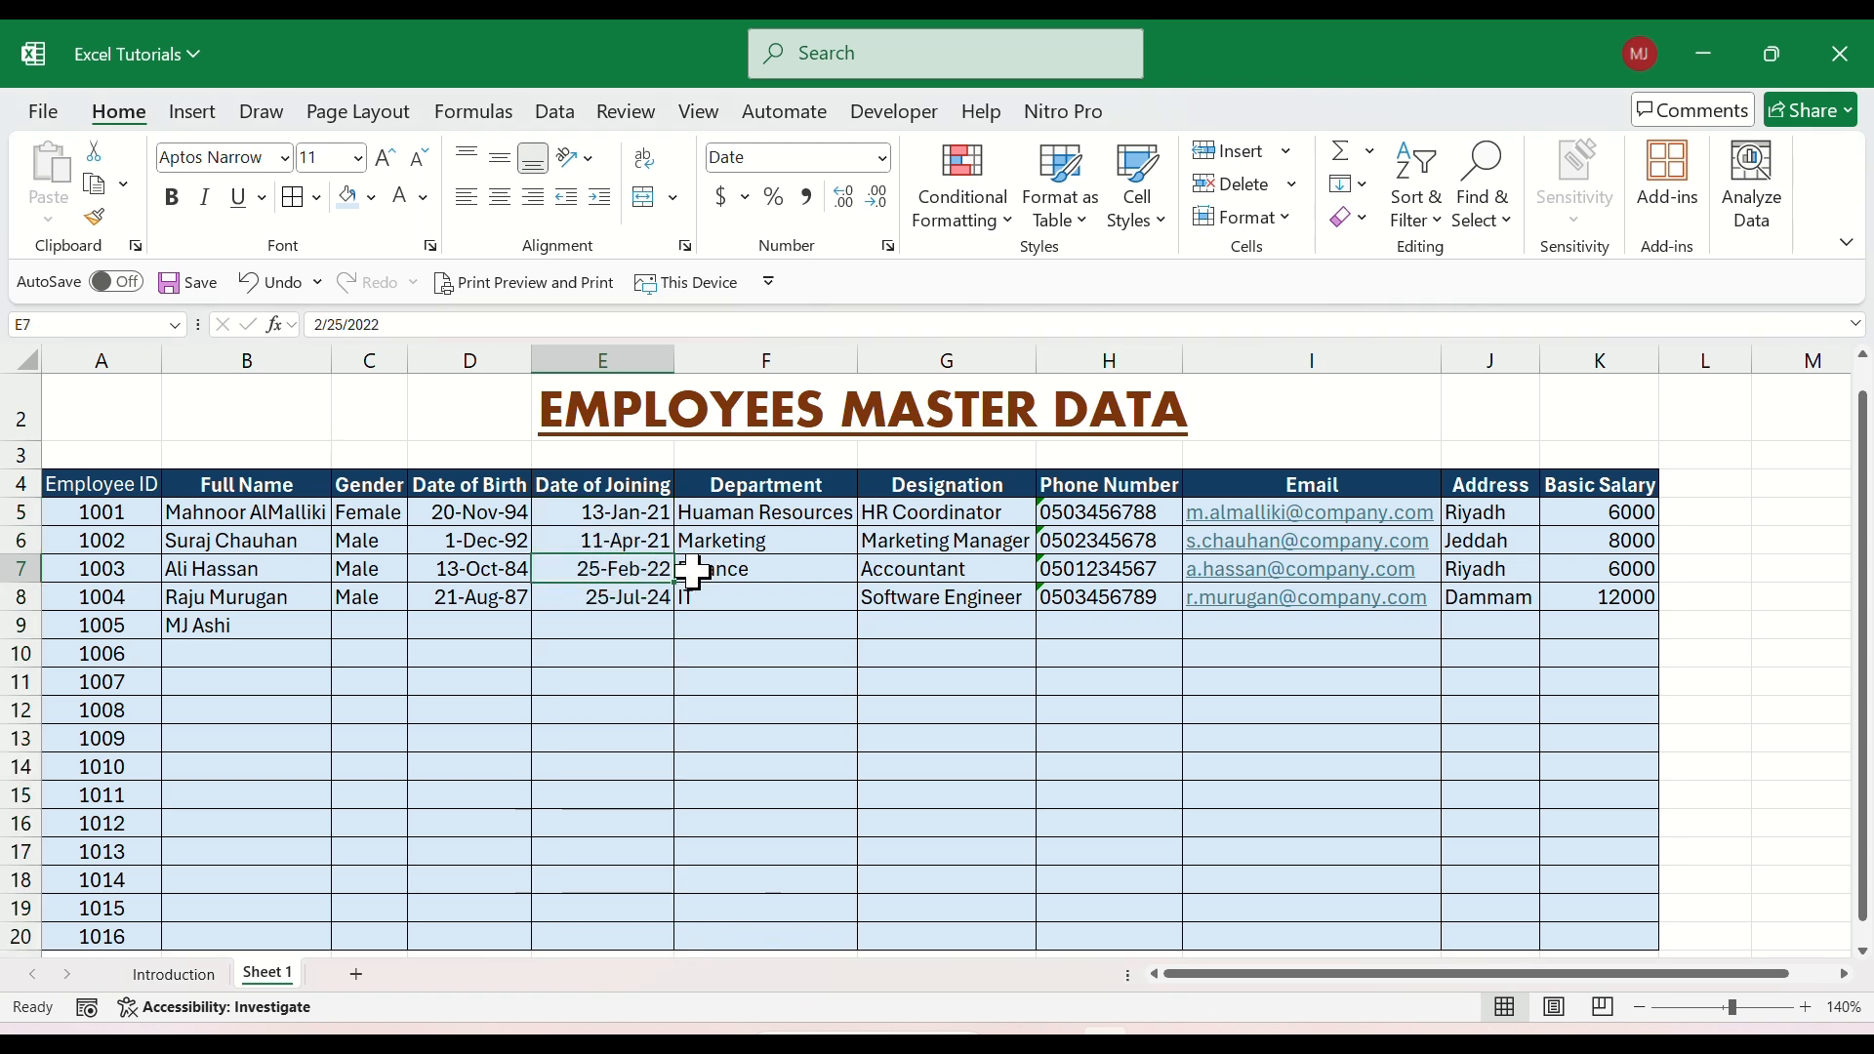
Try converting the text-stored phone number in H5 to a number through its error-checking options.
{"action": "left_click", "coordinate": [1094, 510]}
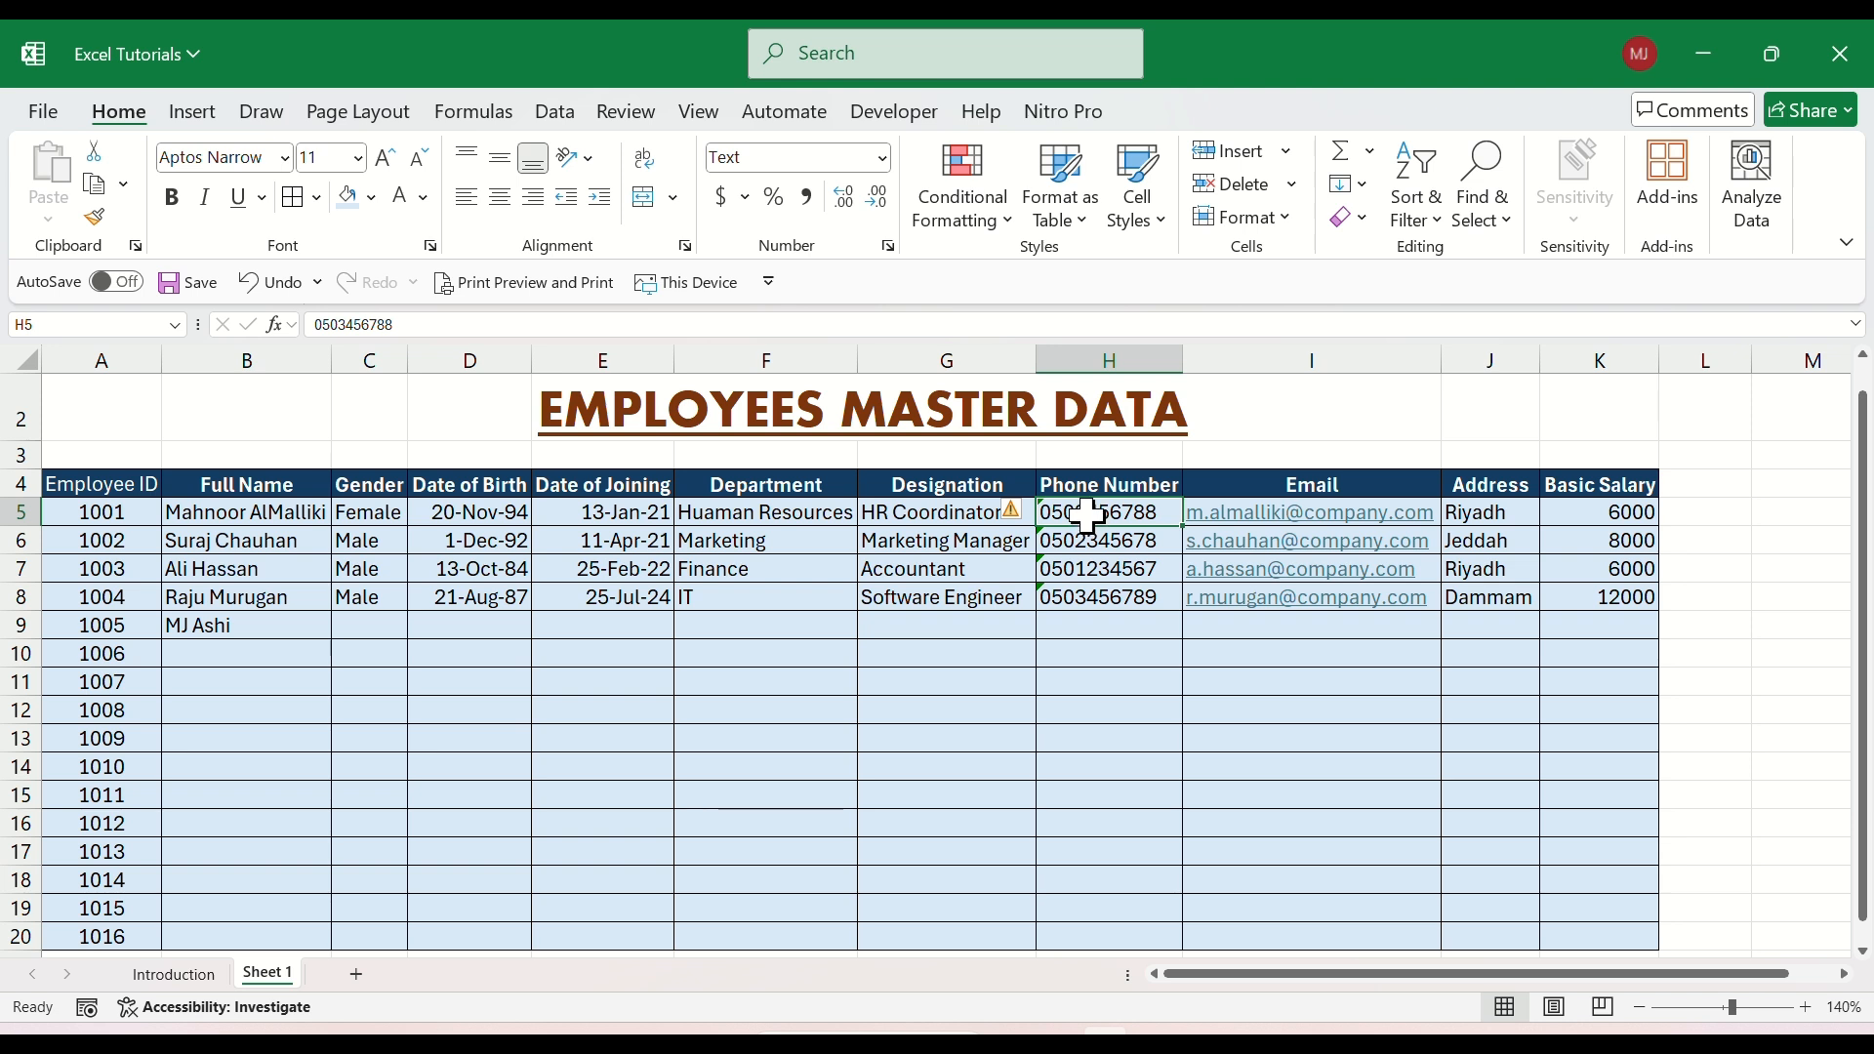
{"action": "left_click", "coordinate": [1076, 541]}
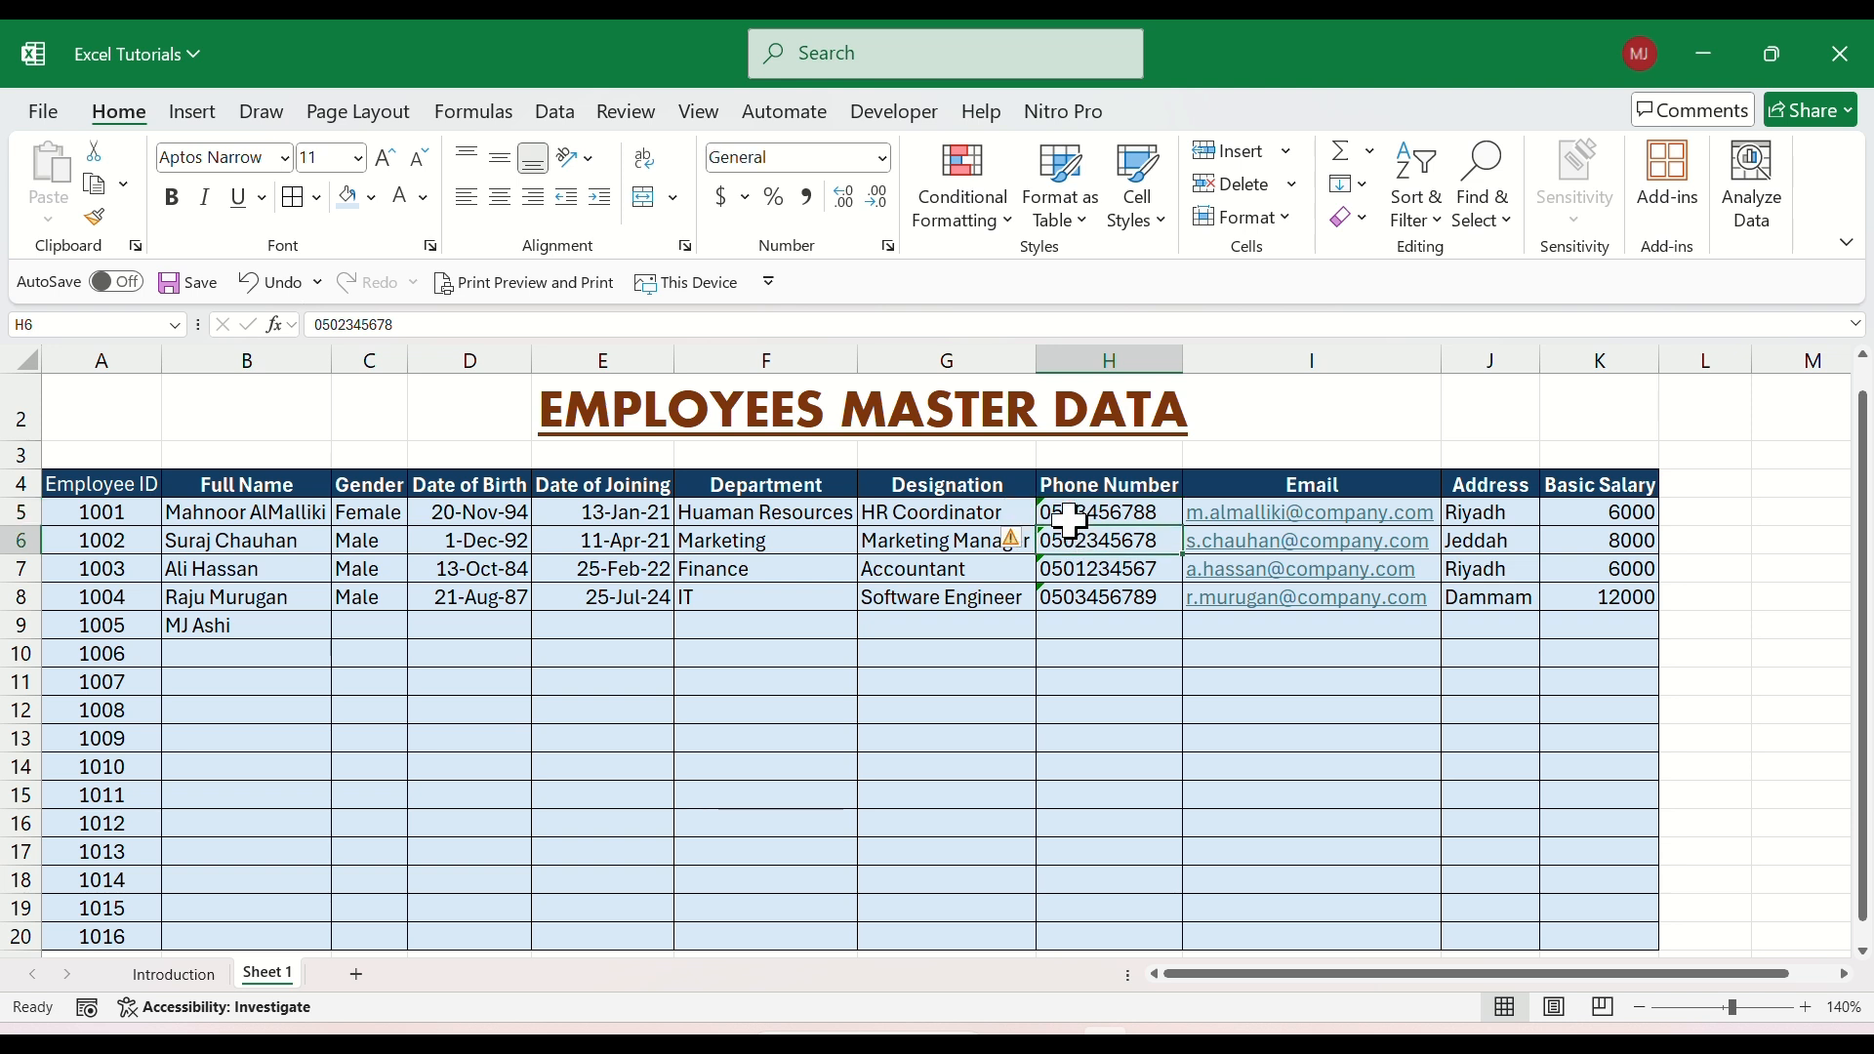
{"action": "left_click", "coordinate": [1069, 517]}
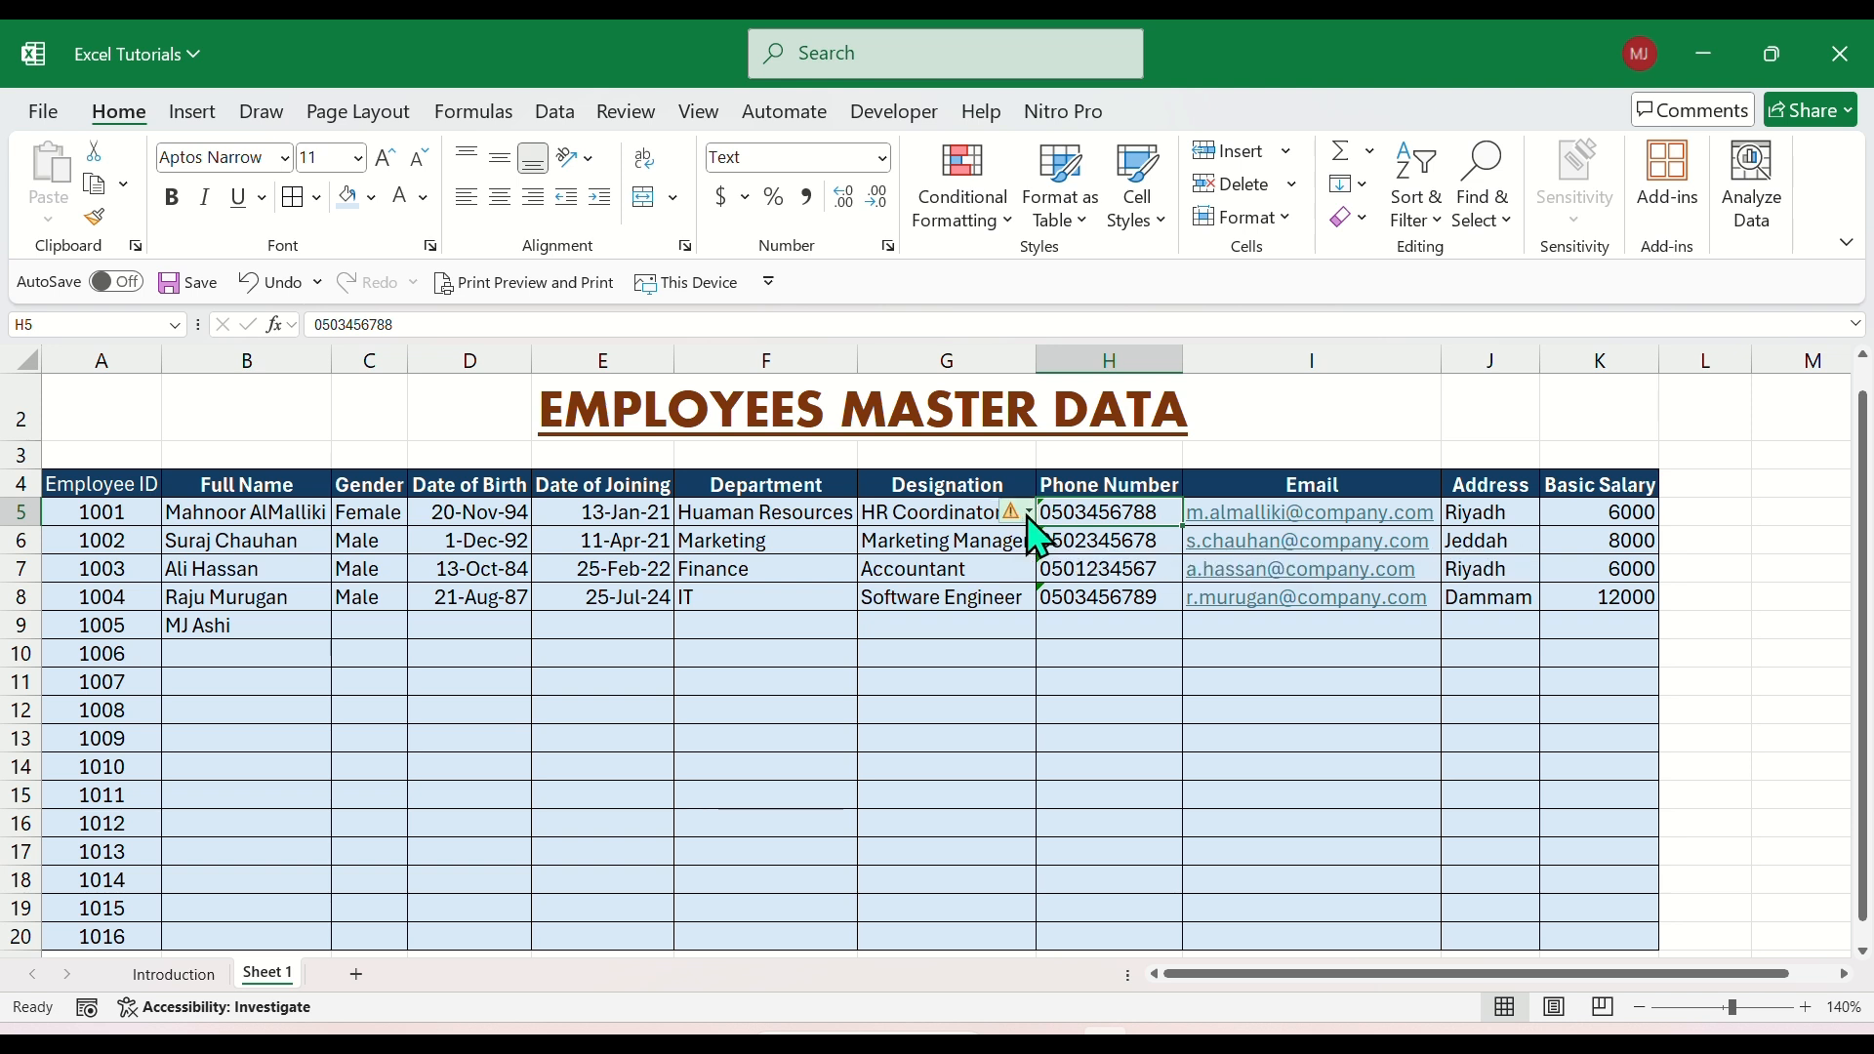
{"action": "left_click", "coordinate": [1028, 514]}
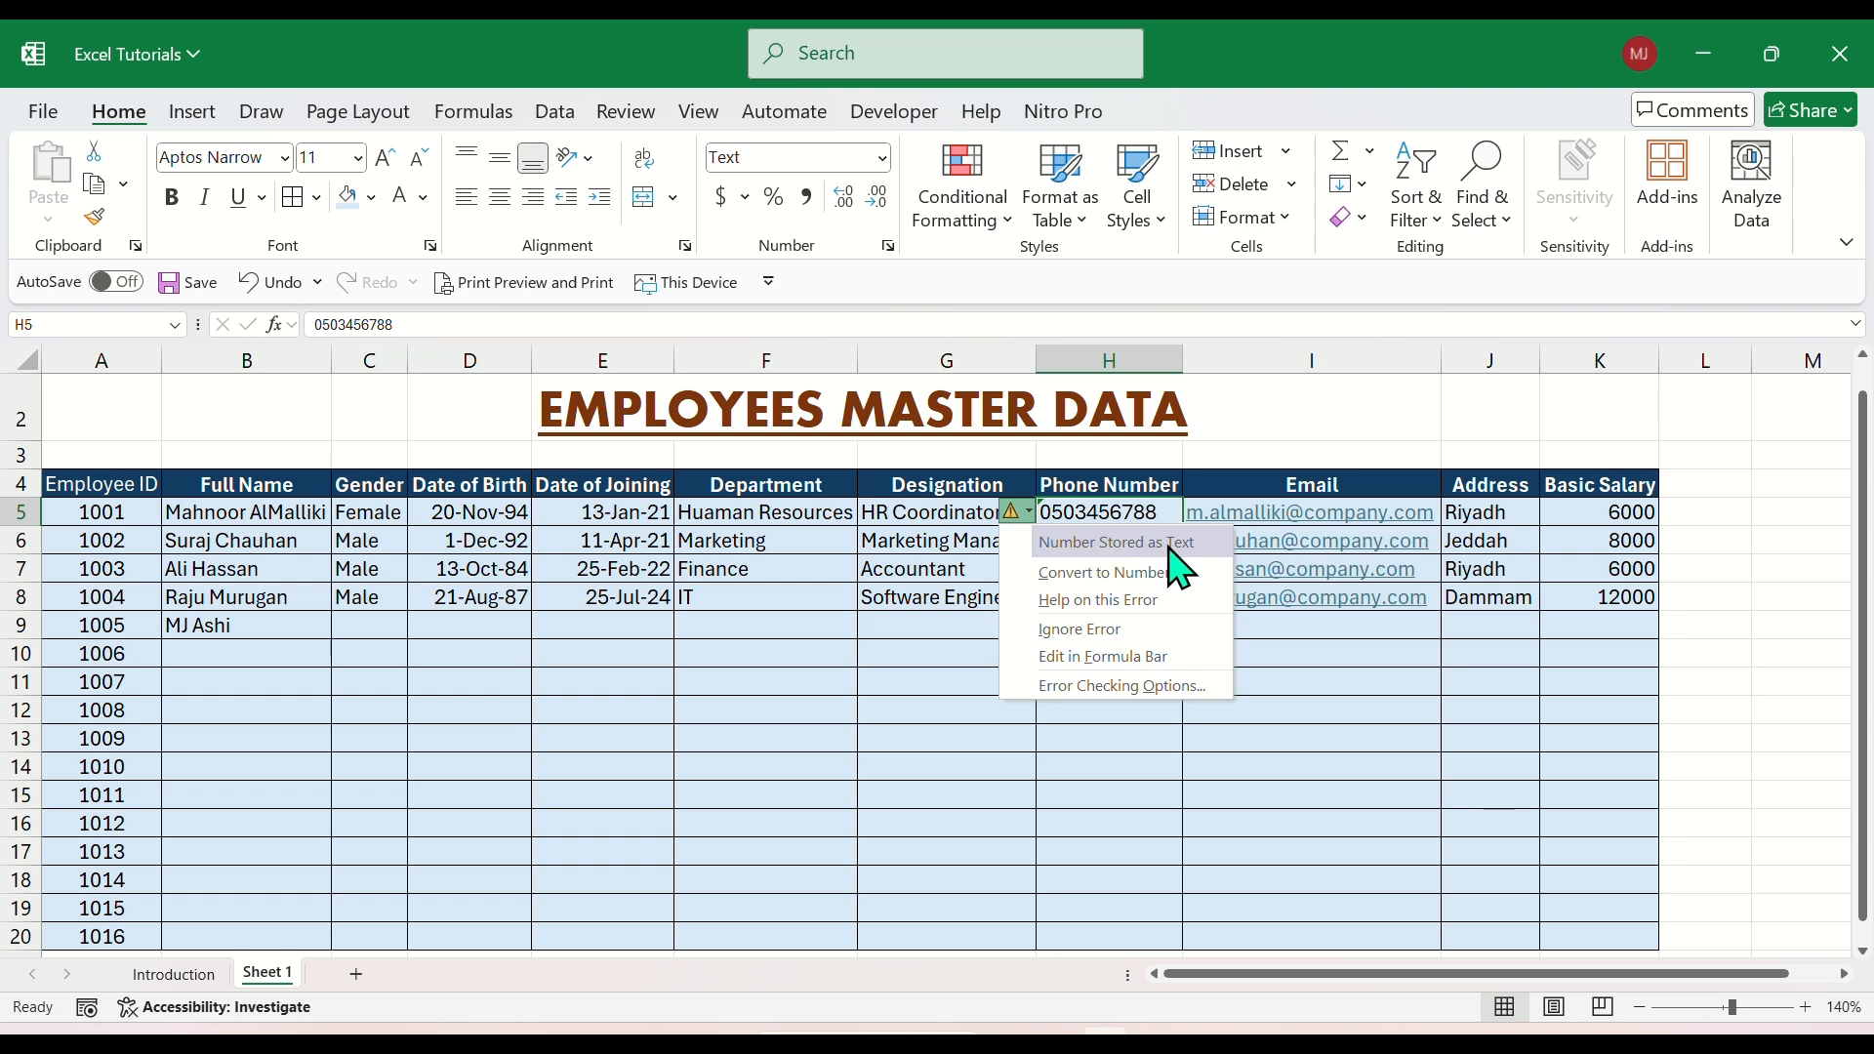
{"action": "left_click", "coordinate": [1085, 574]}
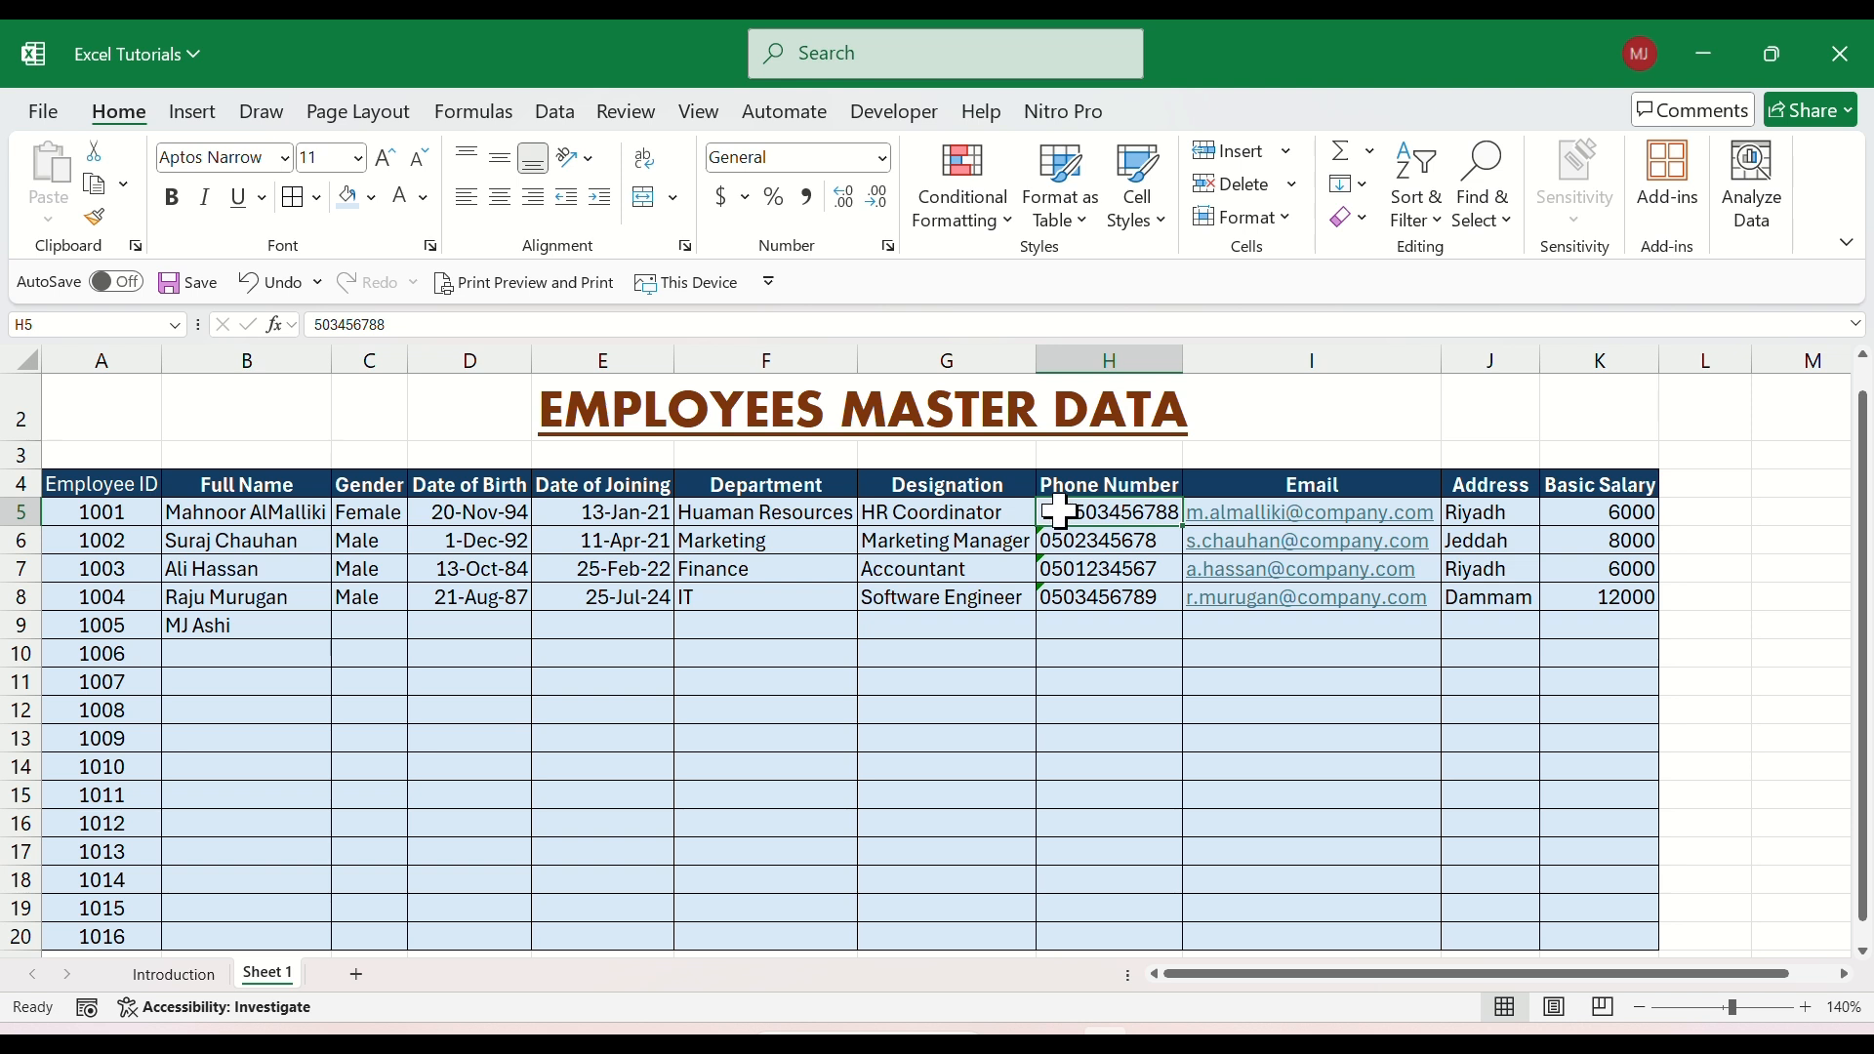
Try to add a leading zero to the converted phone number in H5.
{"action": "double_click", "coordinate": [1059, 511]}
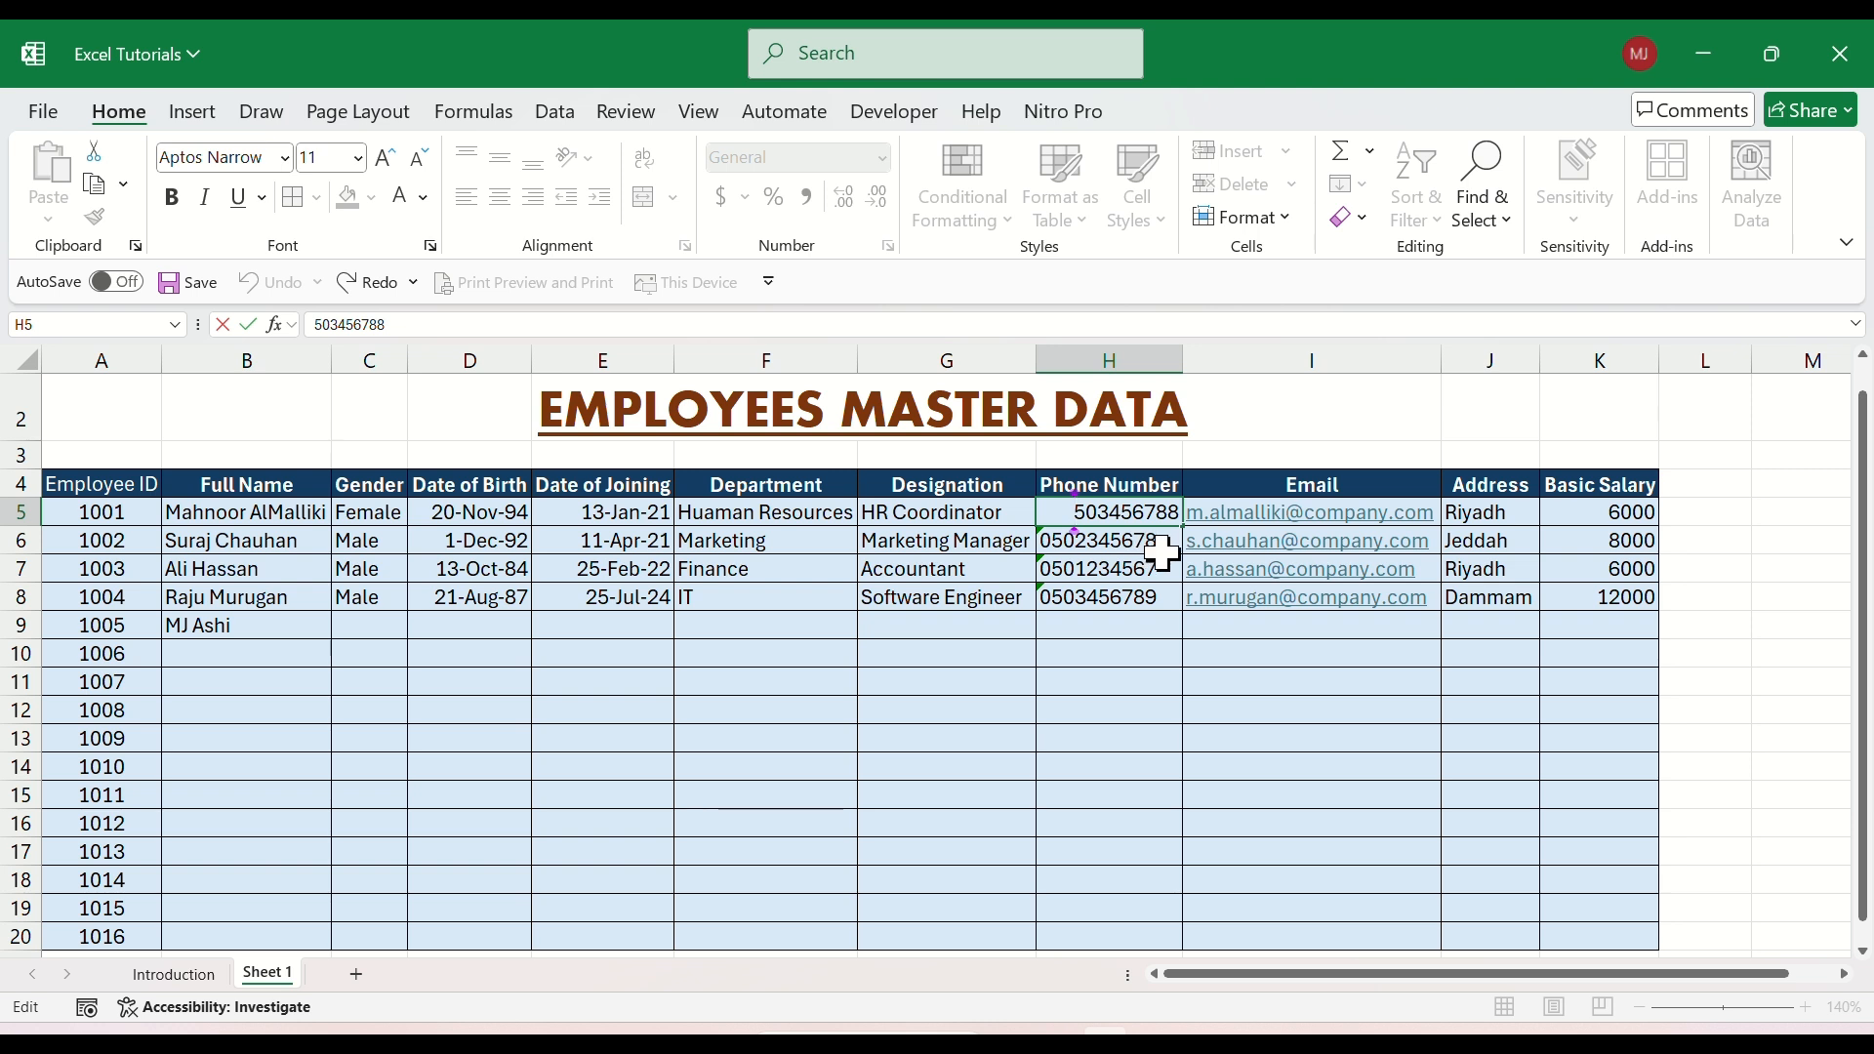
{"action": "type", "text": "0"}
{"action": "key", "text": "Return"}
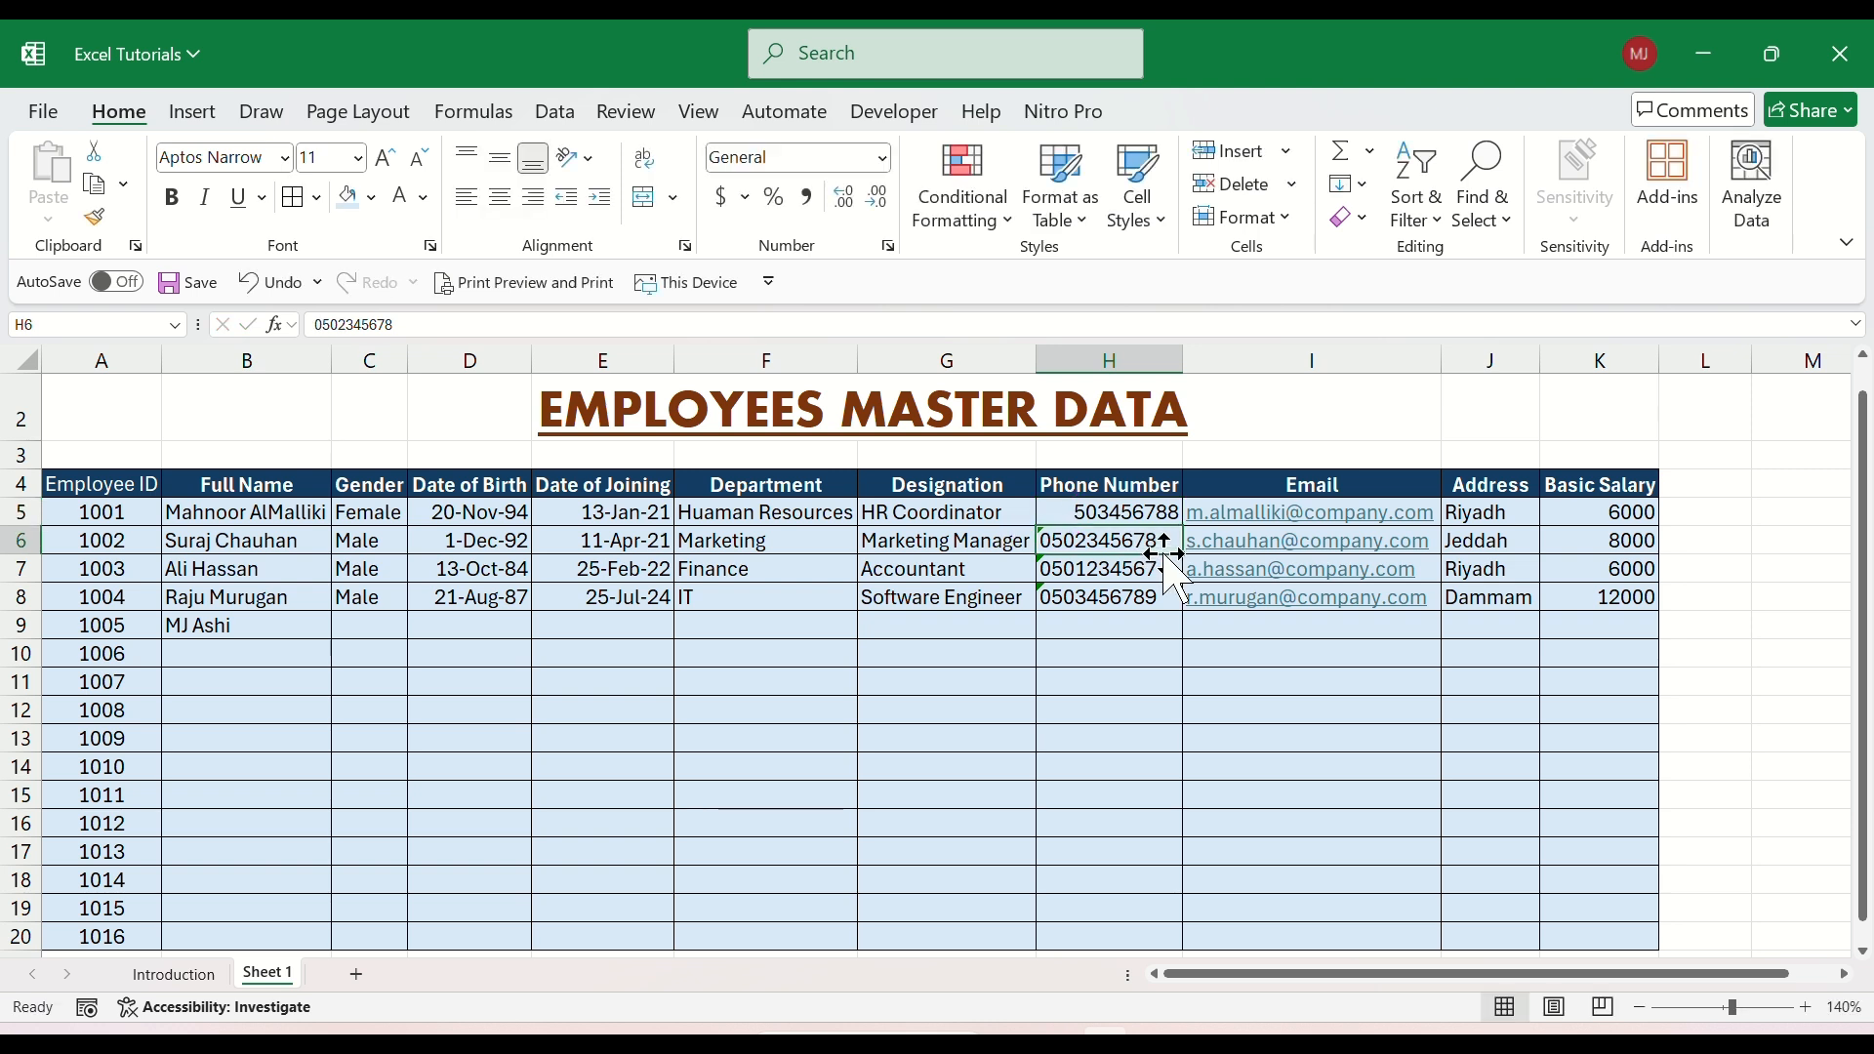
{"action": "left_click", "coordinate": [1086, 512]}
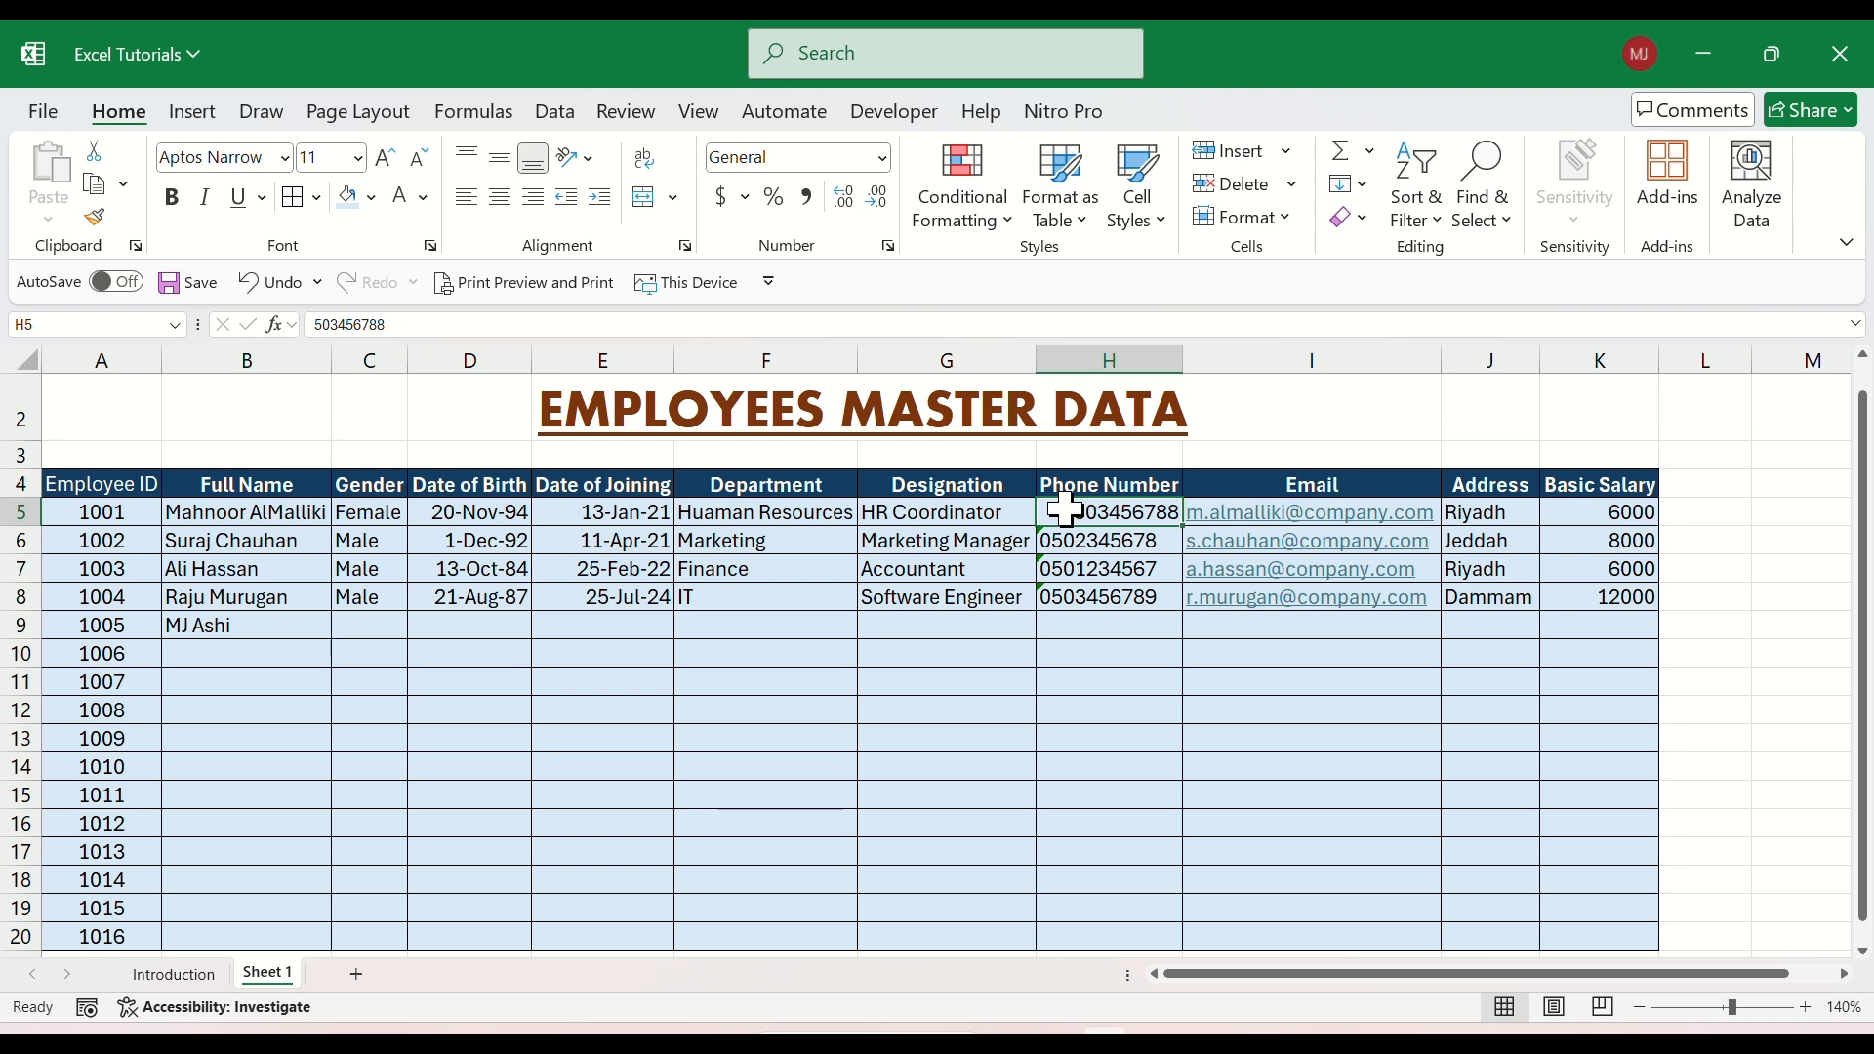
Undo the leading-zero edit and the number conversion in H5.
{"action": "key", "text": "ctrl+z"}
{"action": "key", "text": "ctrl+z"}
{"action": "left_click", "coordinate": [1096, 569]}
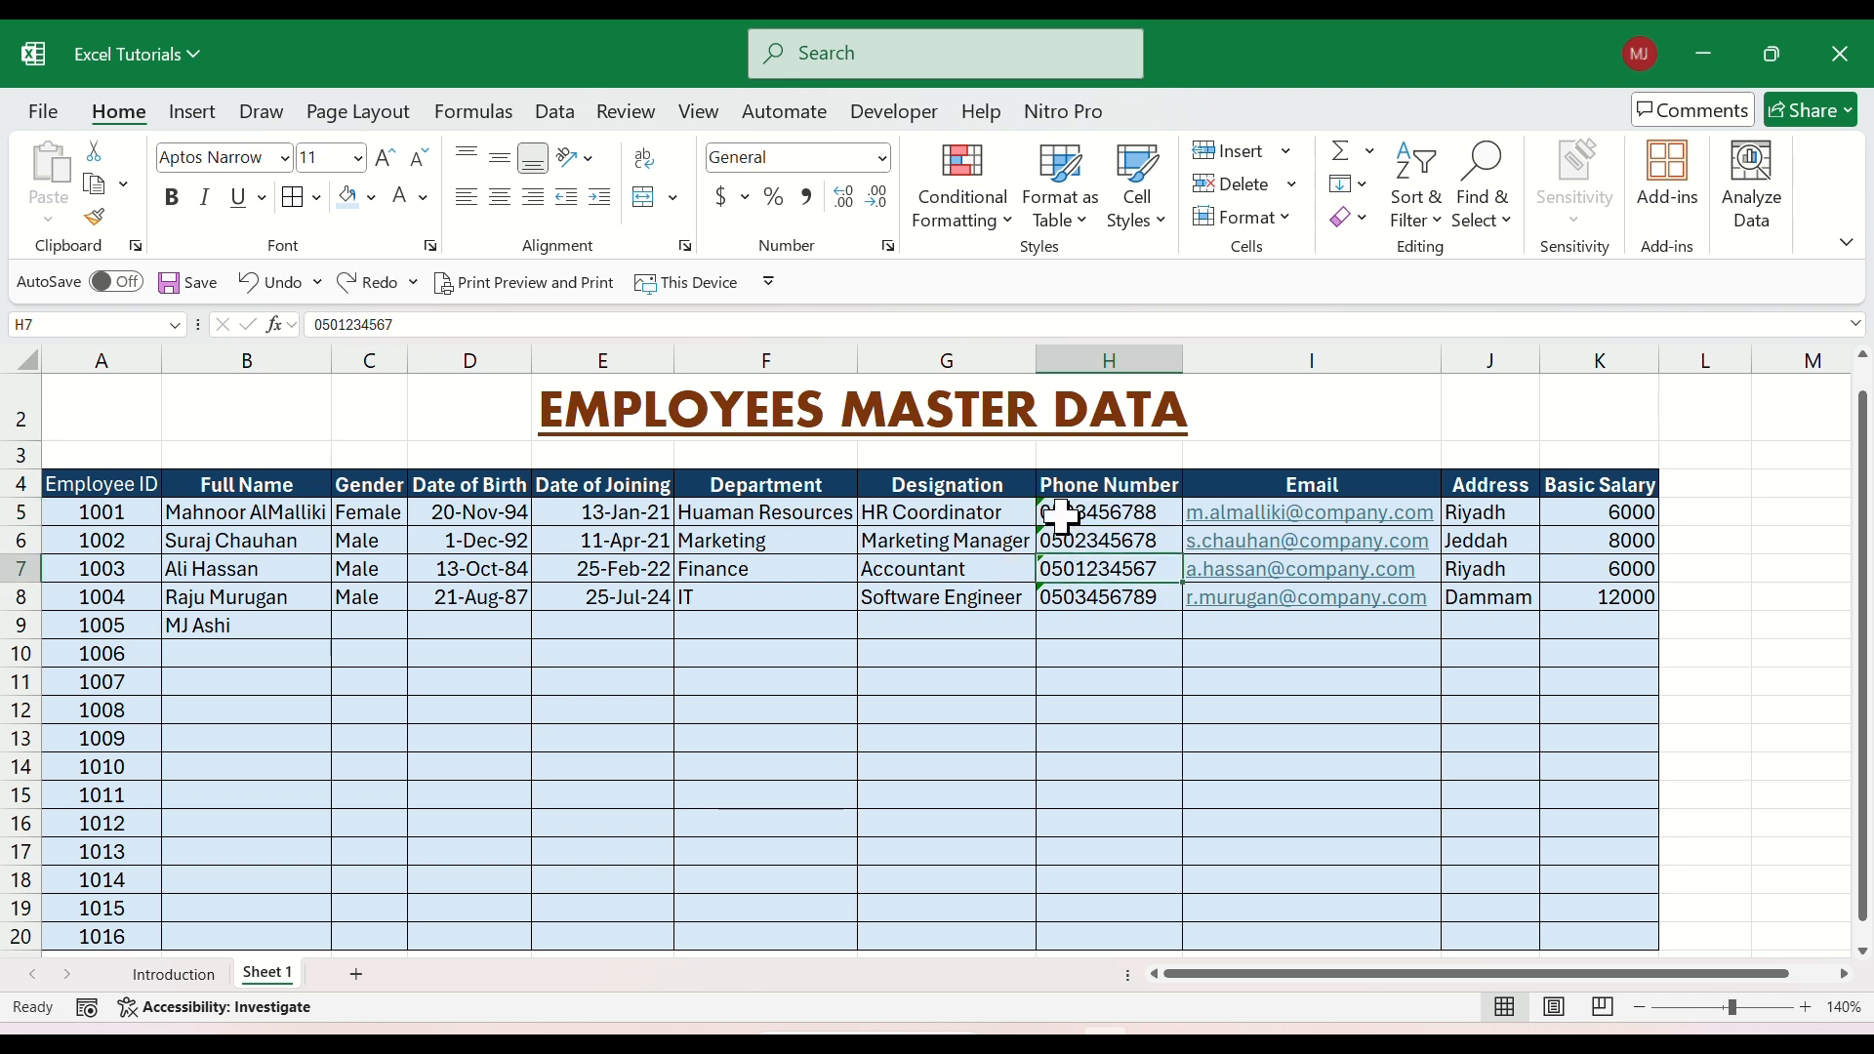
Ignore the number-stored-as-text error for the phone numbers in H5 and H6.
{"action": "left_click", "coordinate": [1064, 518]}
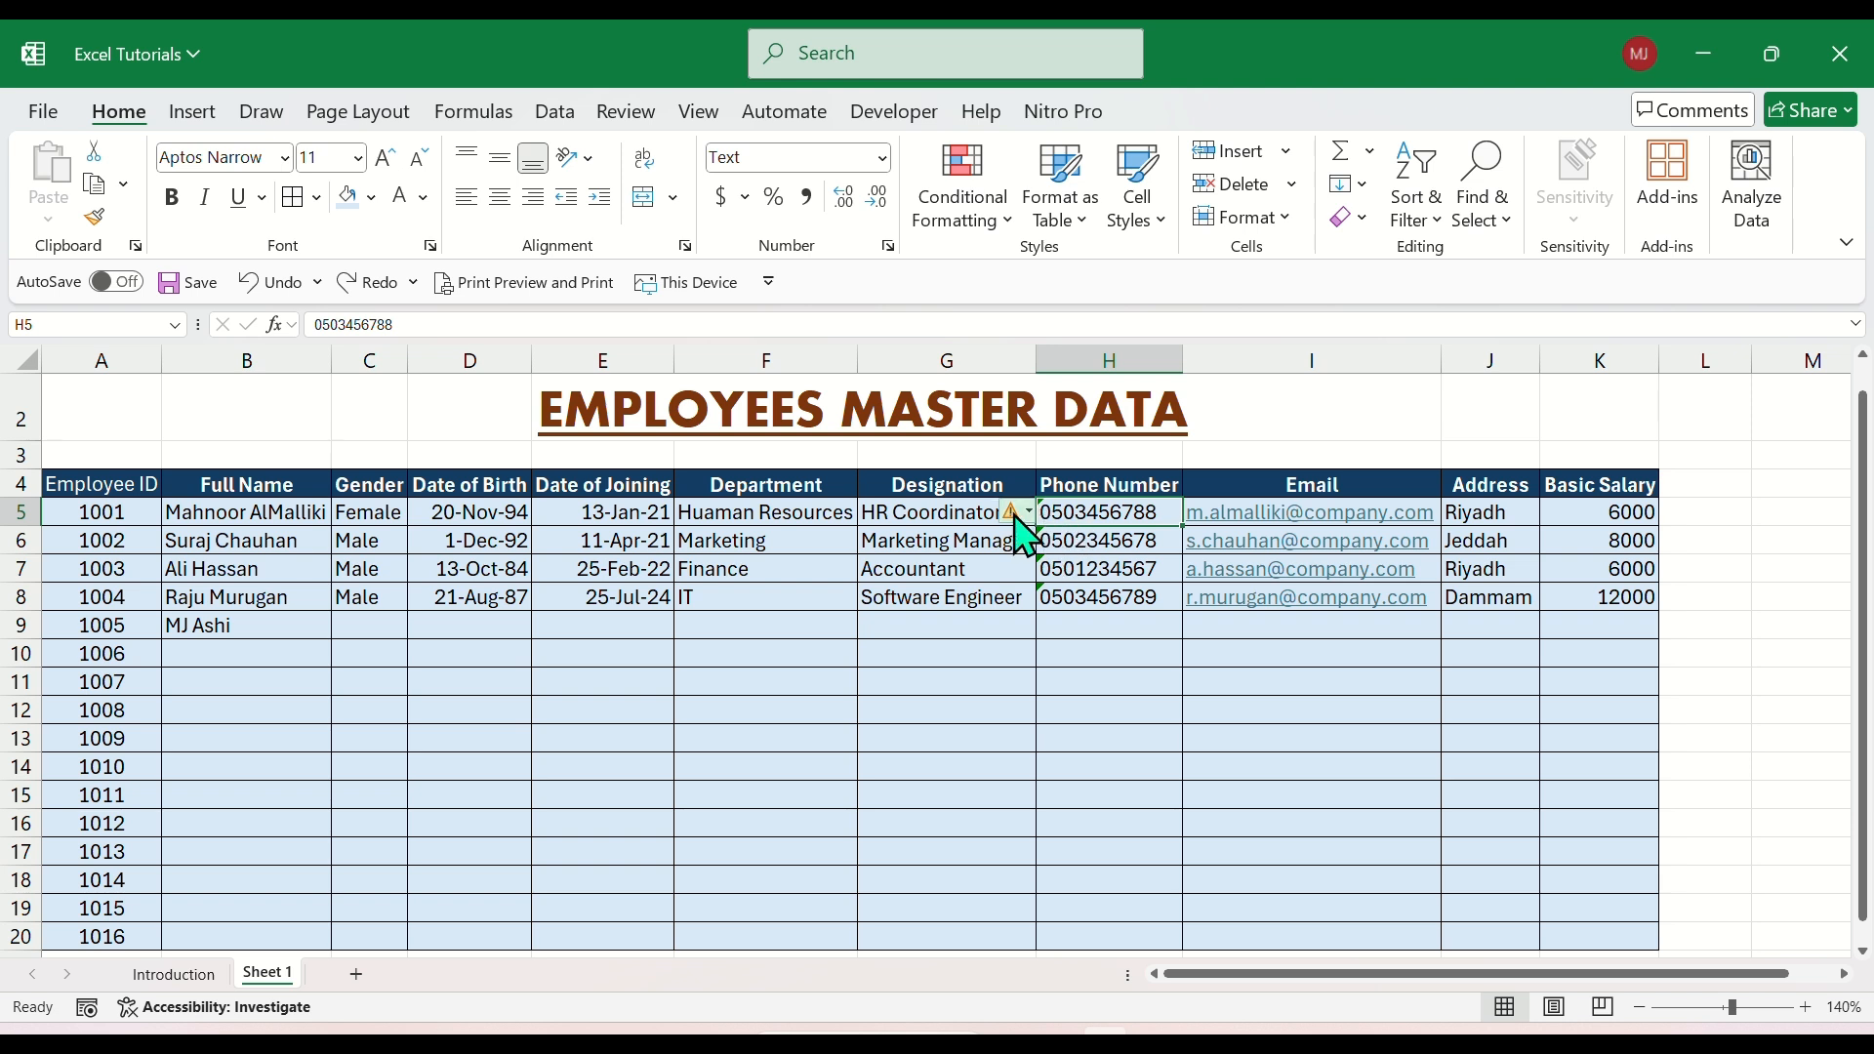
{"action": "mouse_move", "coordinate": [1025, 517]}
{"action": "left_click", "coordinate": [1030, 514]}
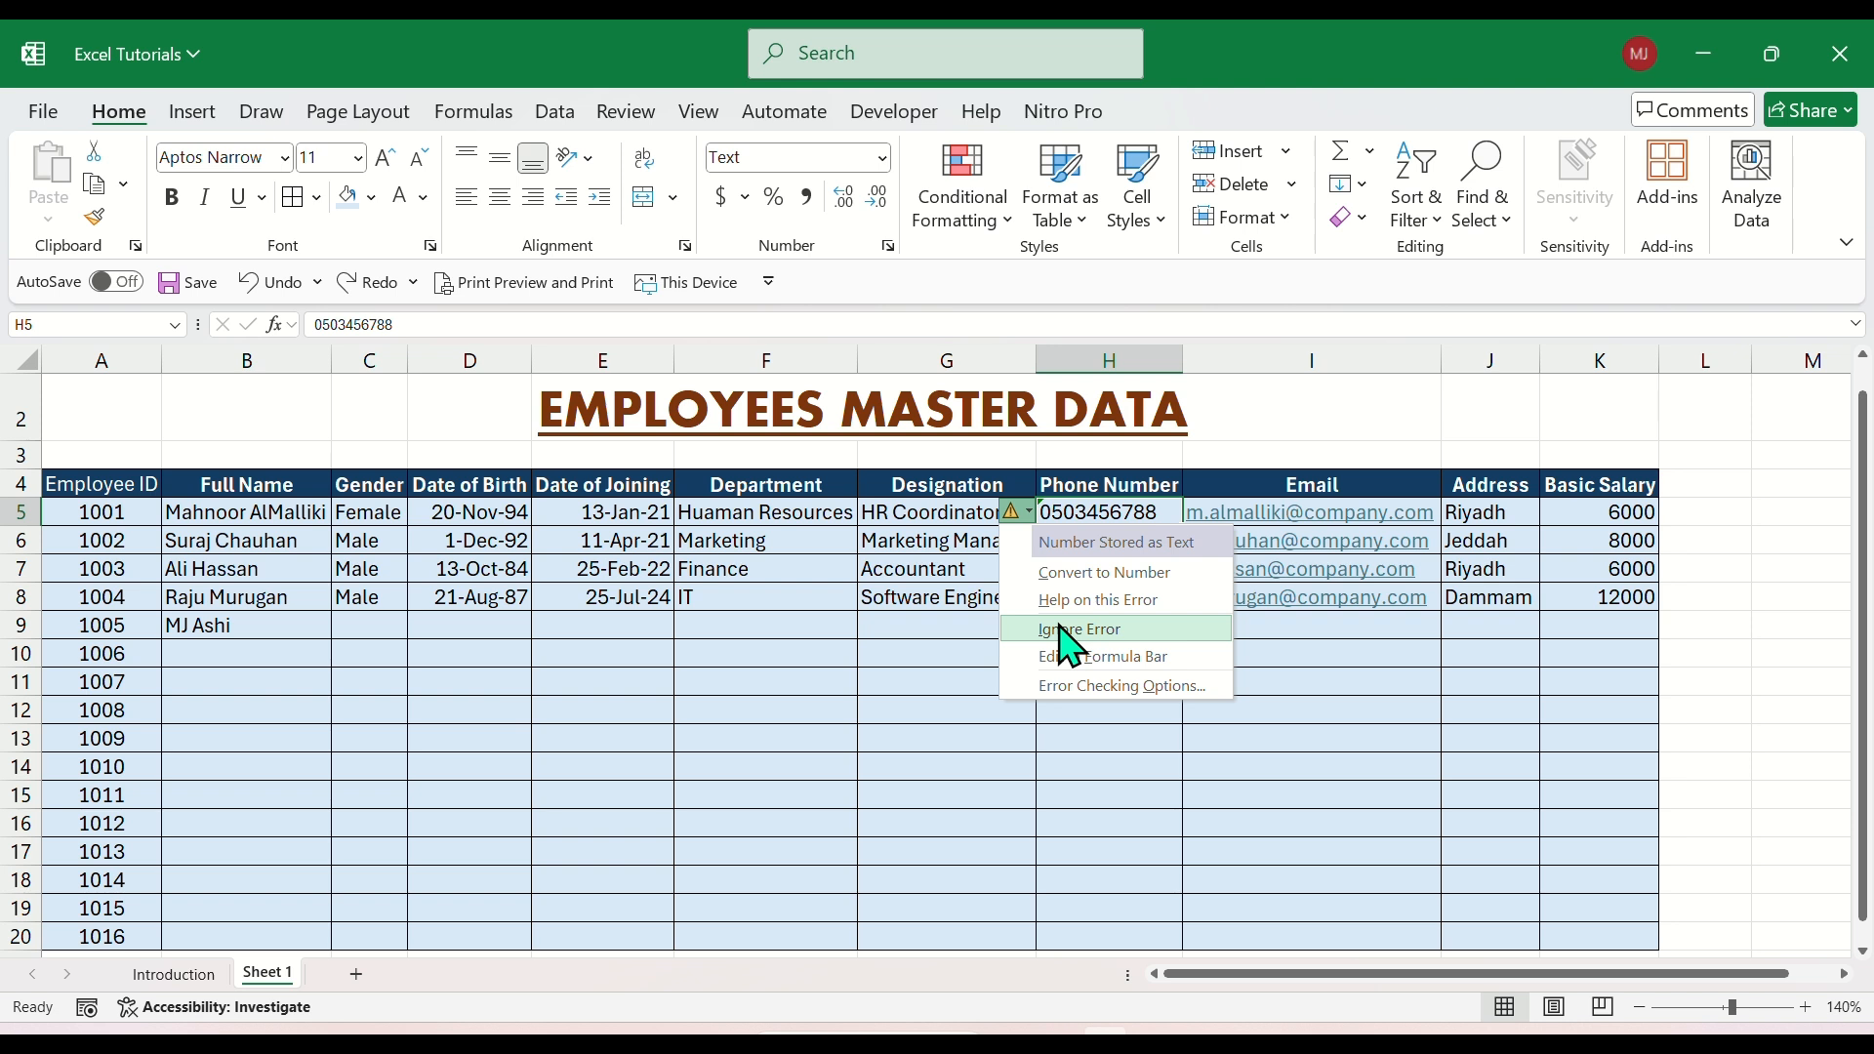
{"action": "left_click", "coordinate": [1062, 630]}
{"action": "left_click", "coordinate": [1067, 540]}
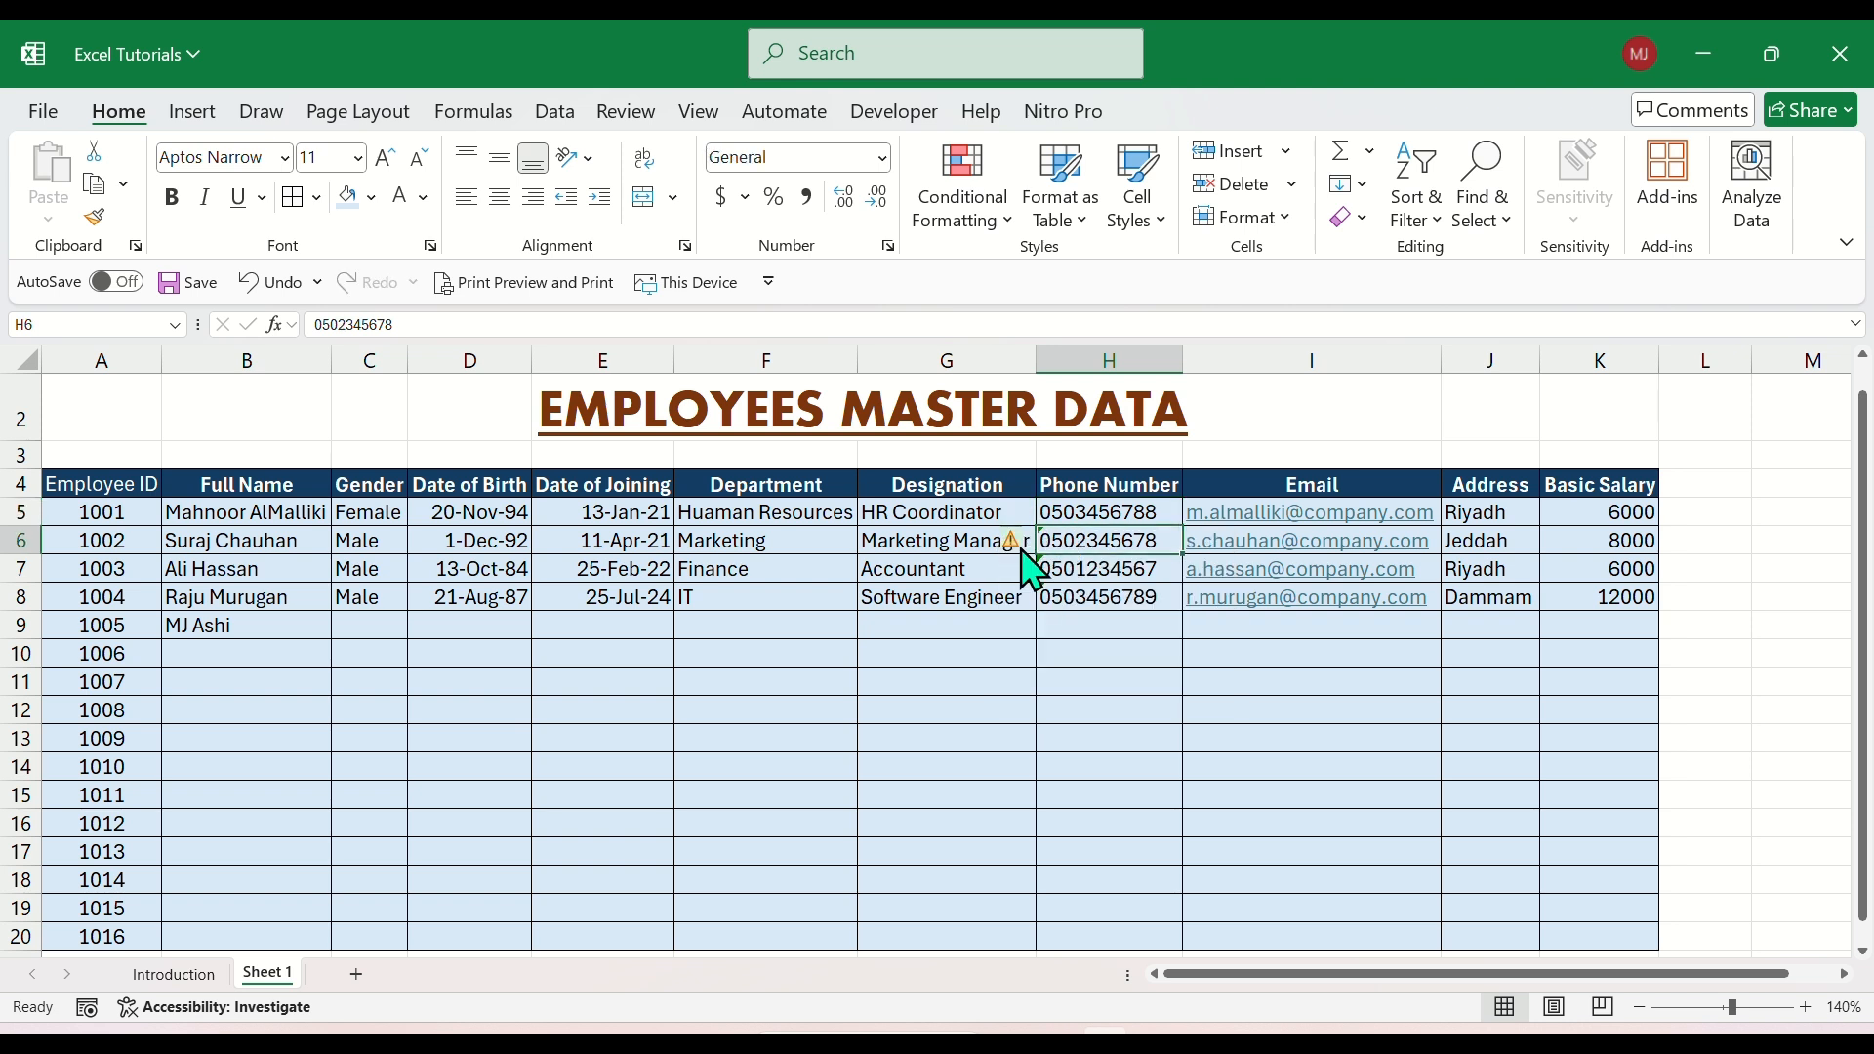
{"action": "left_click", "coordinate": [1025, 544]}
{"action": "left_click", "coordinate": [1044, 657]}
Ignore the number-stored-as-text error for the phone numbers in H7 and H8.
{"action": "left_click", "coordinate": [1058, 569]}
{"action": "left_click", "coordinate": [1025, 568]}
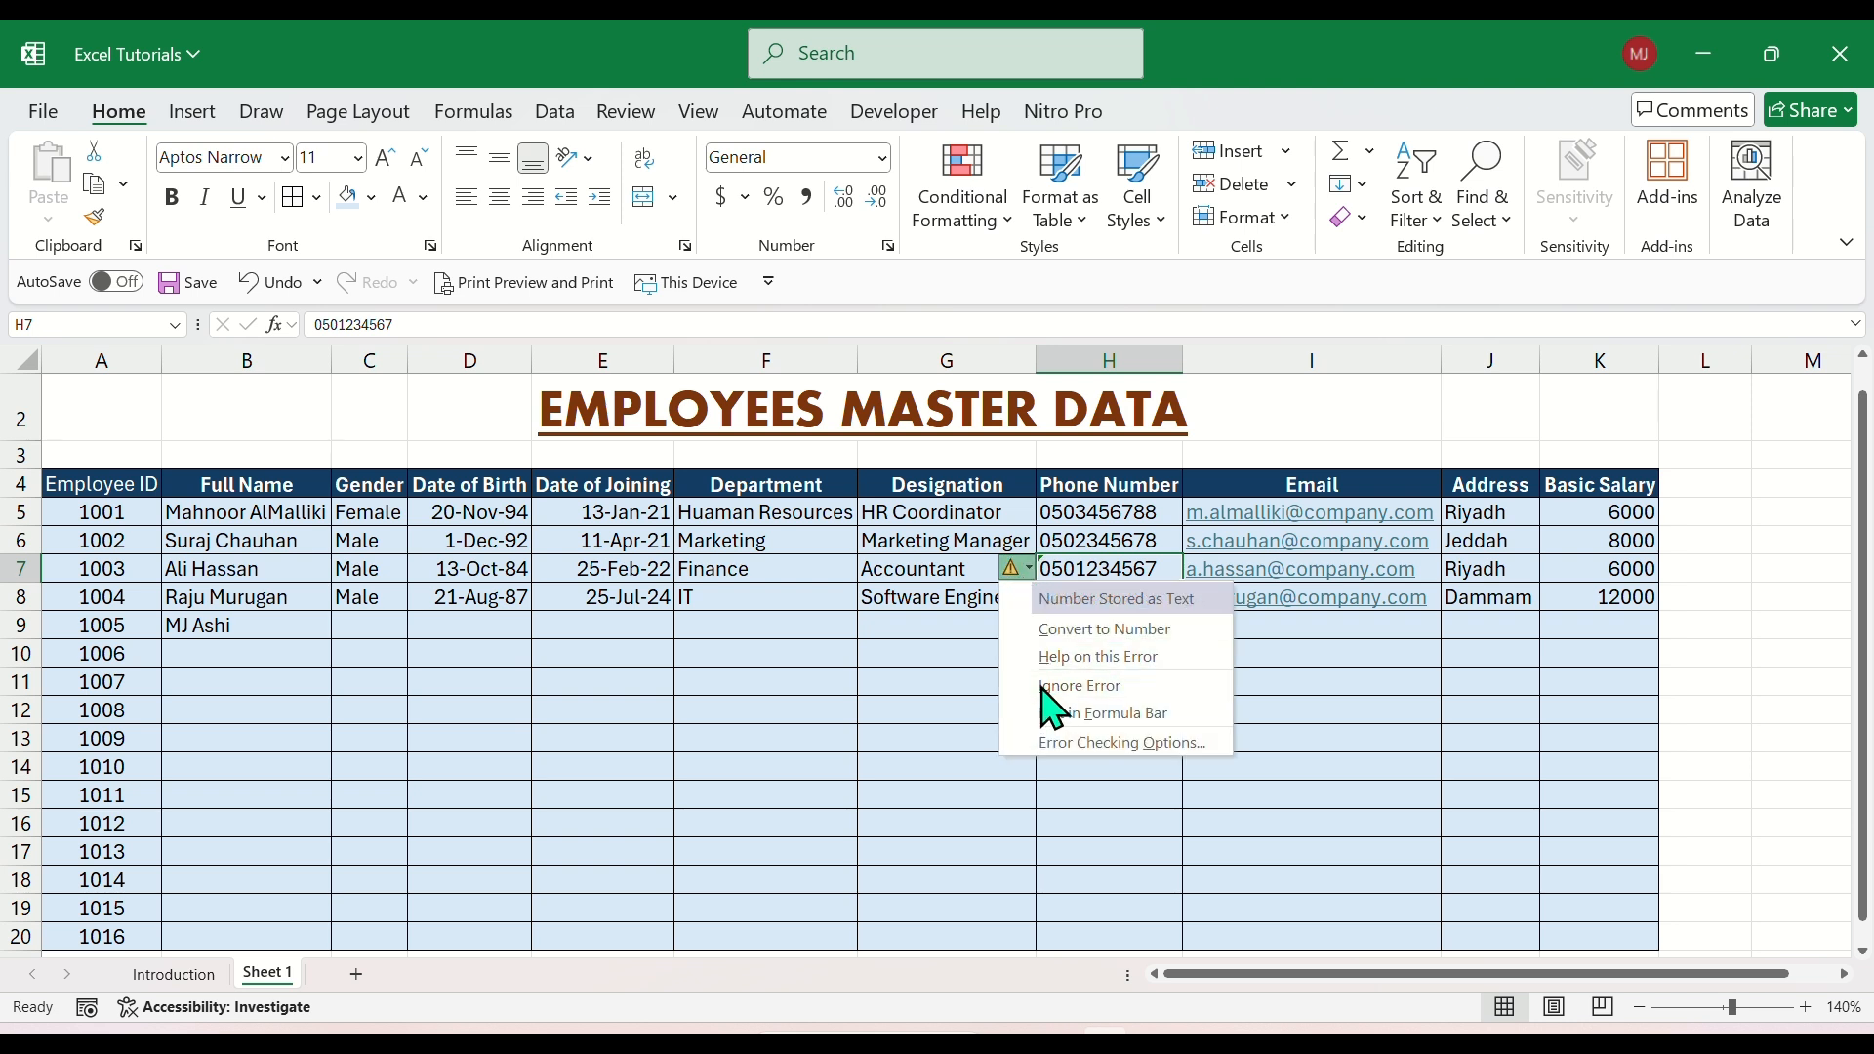
{"action": "left_click", "coordinate": [1045, 687]}
{"action": "left_click", "coordinate": [1054, 597]}
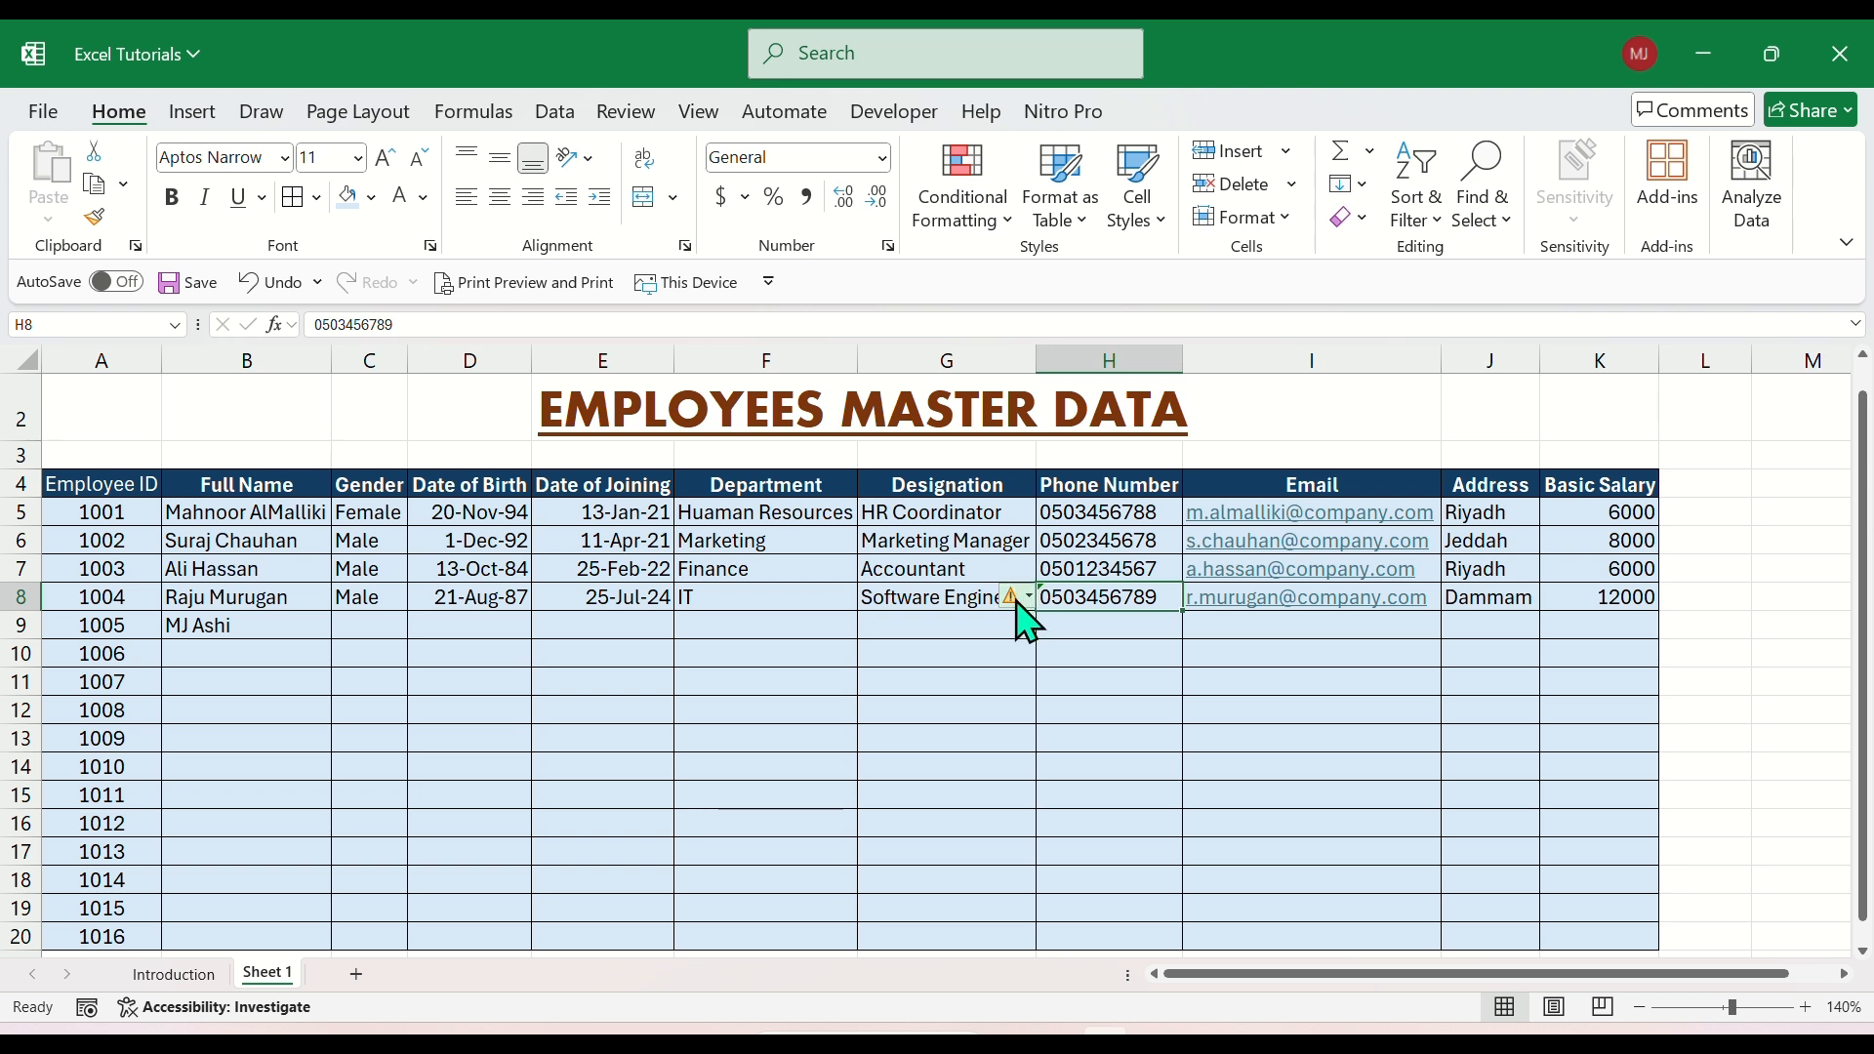
{"action": "left_click", "coordinate": [1020, 602]}
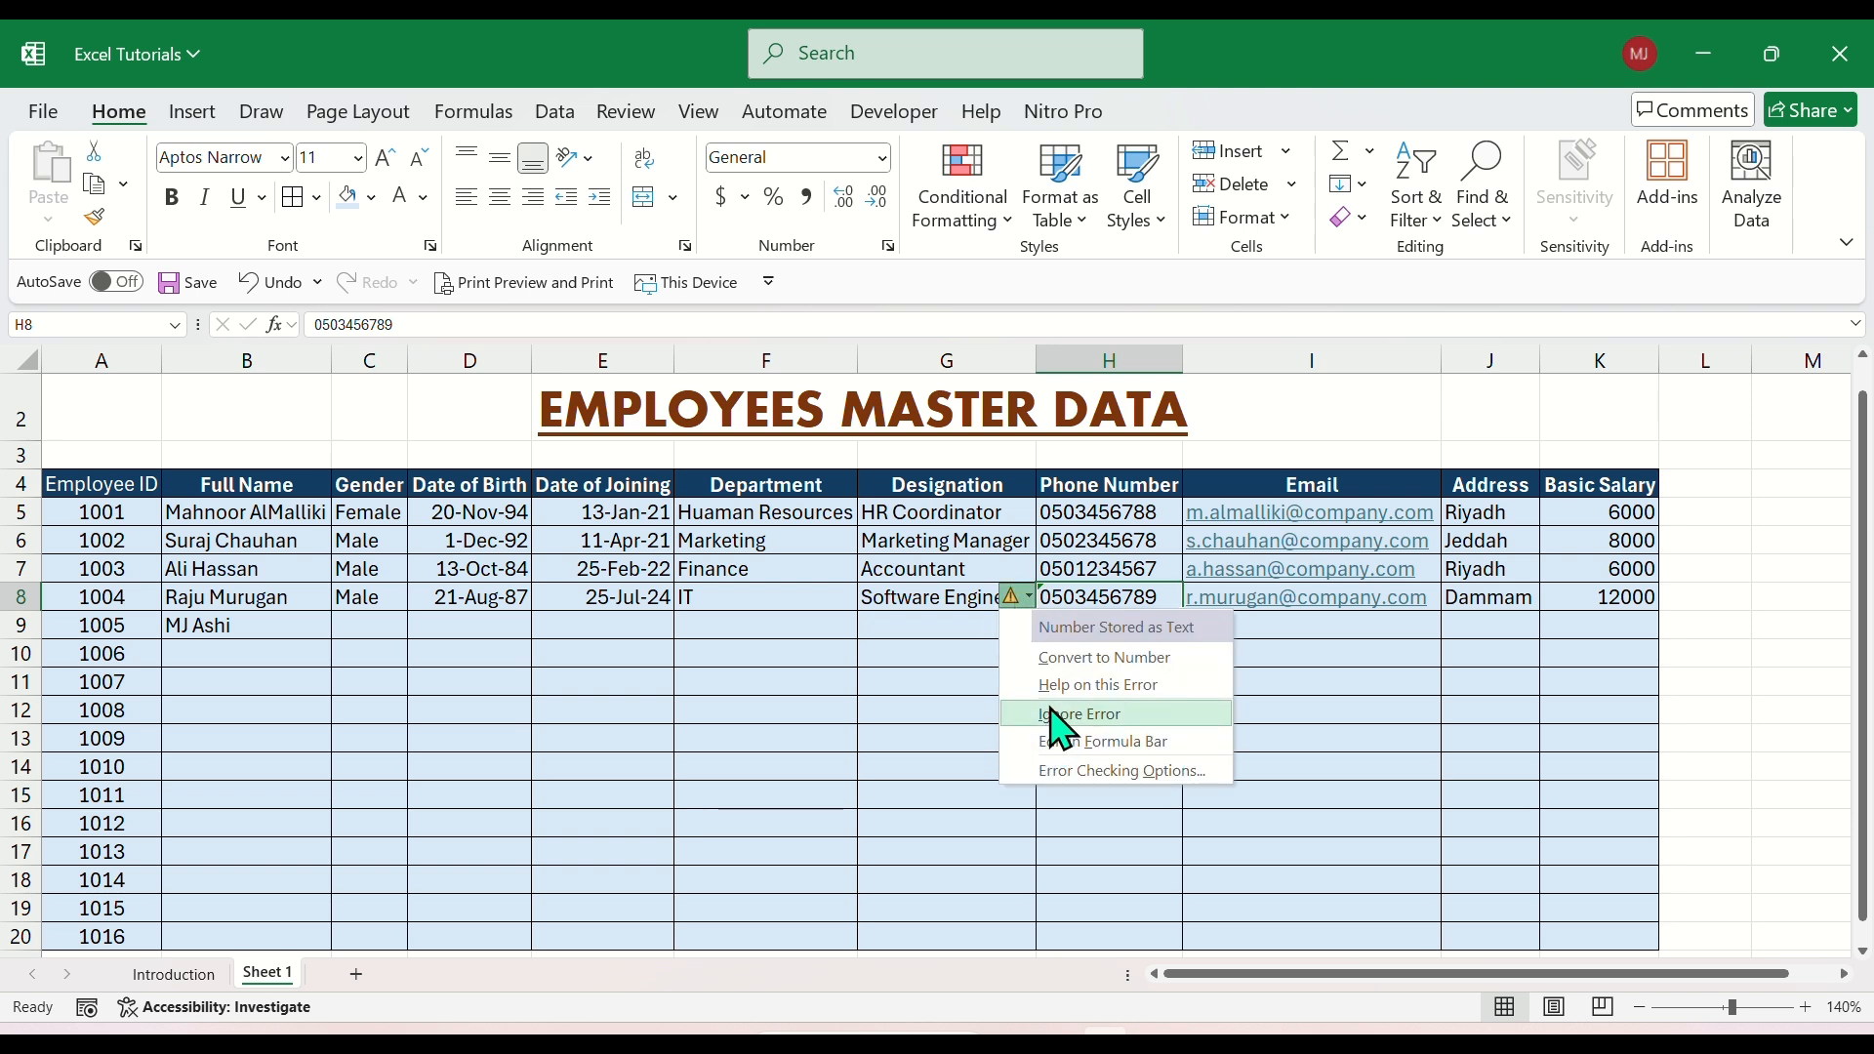
{"action": "left_click", "coordinate": [1054, 715]}
Right-align the phone numbers in H5:H8.
{"action": "left_click_drag", "start_coordinate": [1086, 508], "coordinate": [1062, 591]}
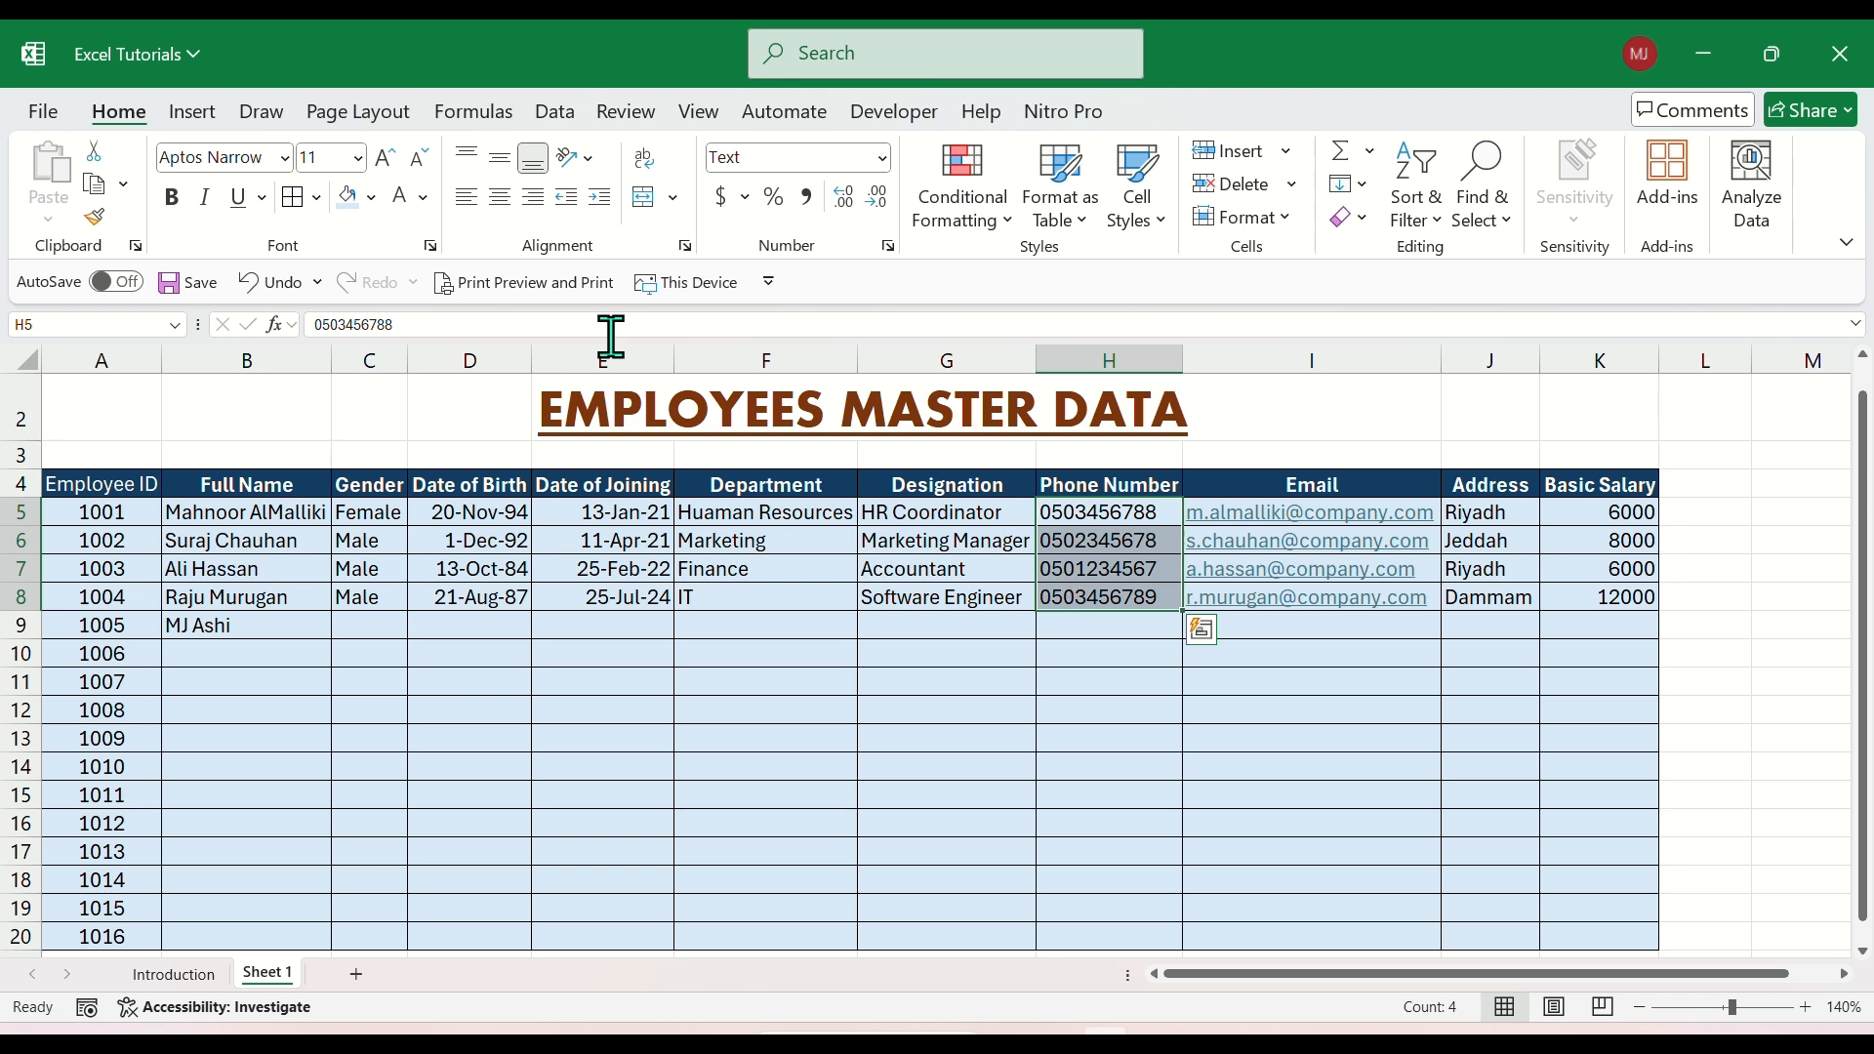
{"action": "left_click", "coordinate": [535, 198]}
{"action": "left_click", "coordinate": [1103, 540]}
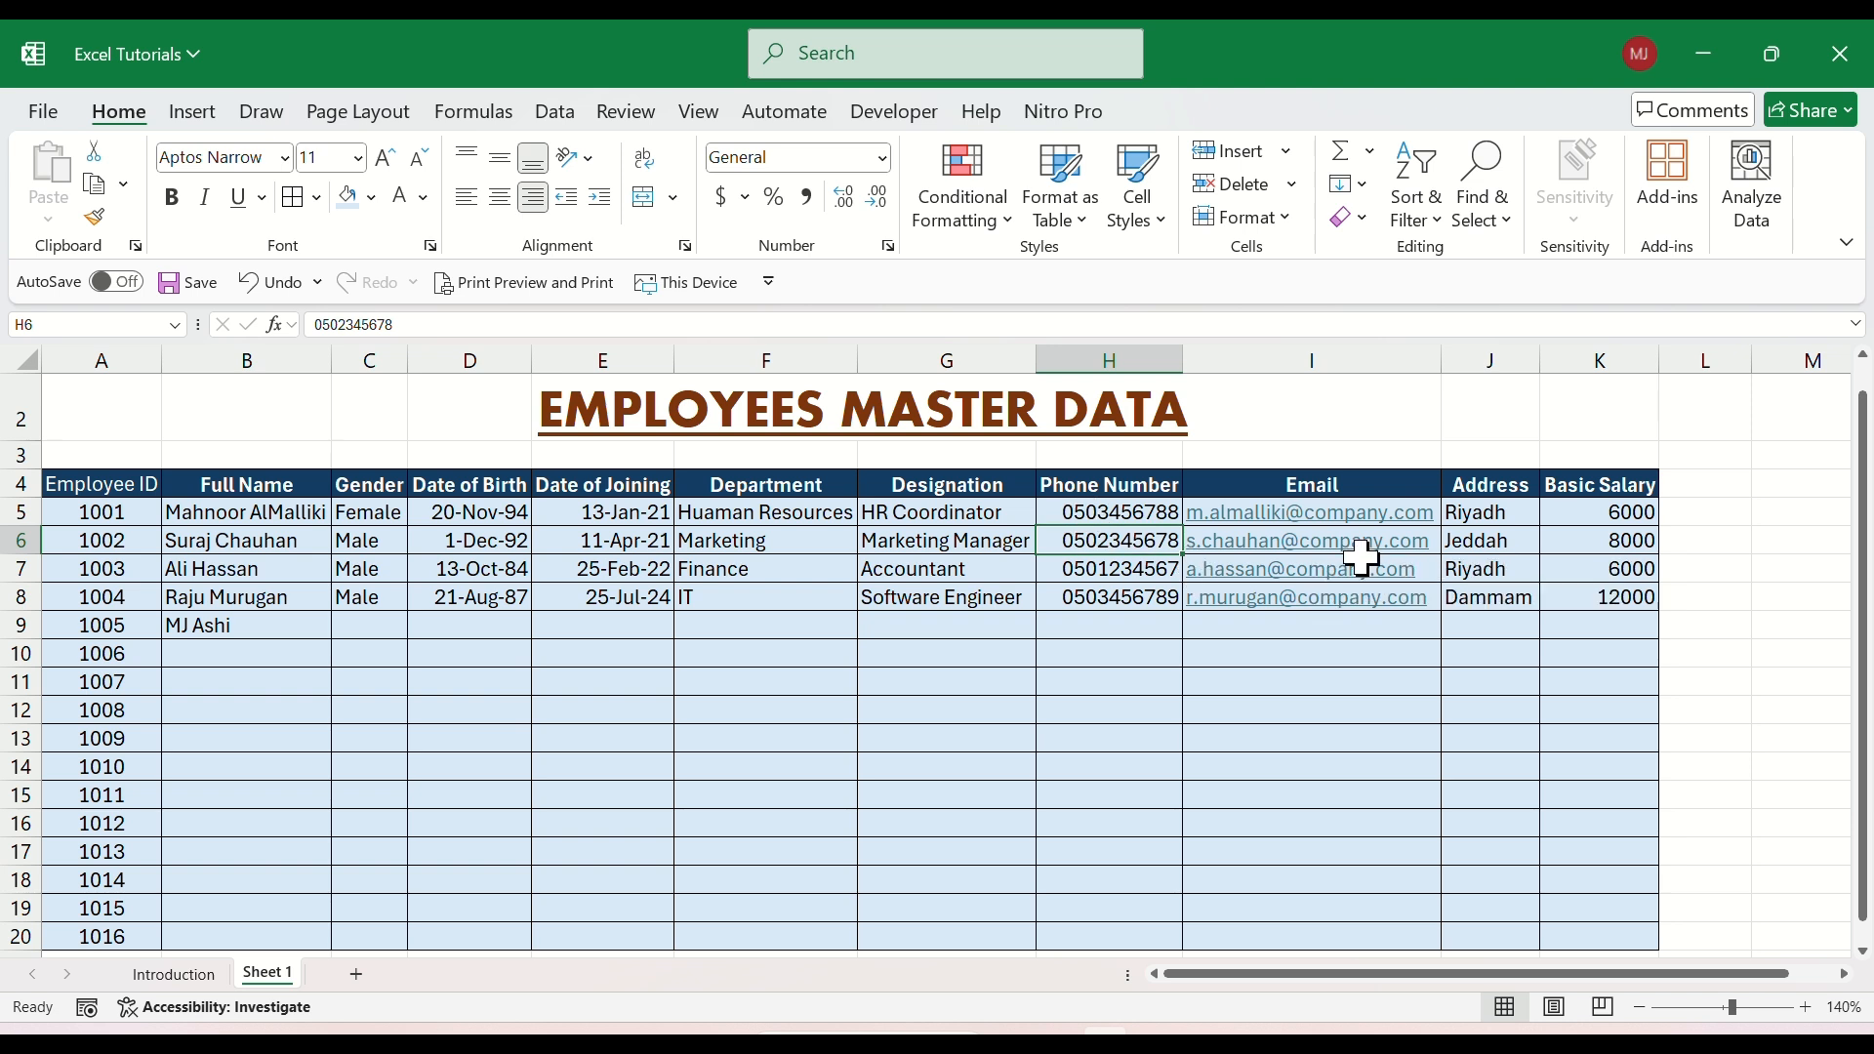
Format the Basic Salary cells from K5 downward with the Number category and 2 decimal places.
{"action": "left_click_drag", "start_coordinate": [1589, 518], "coordinate": [1567, 599]}
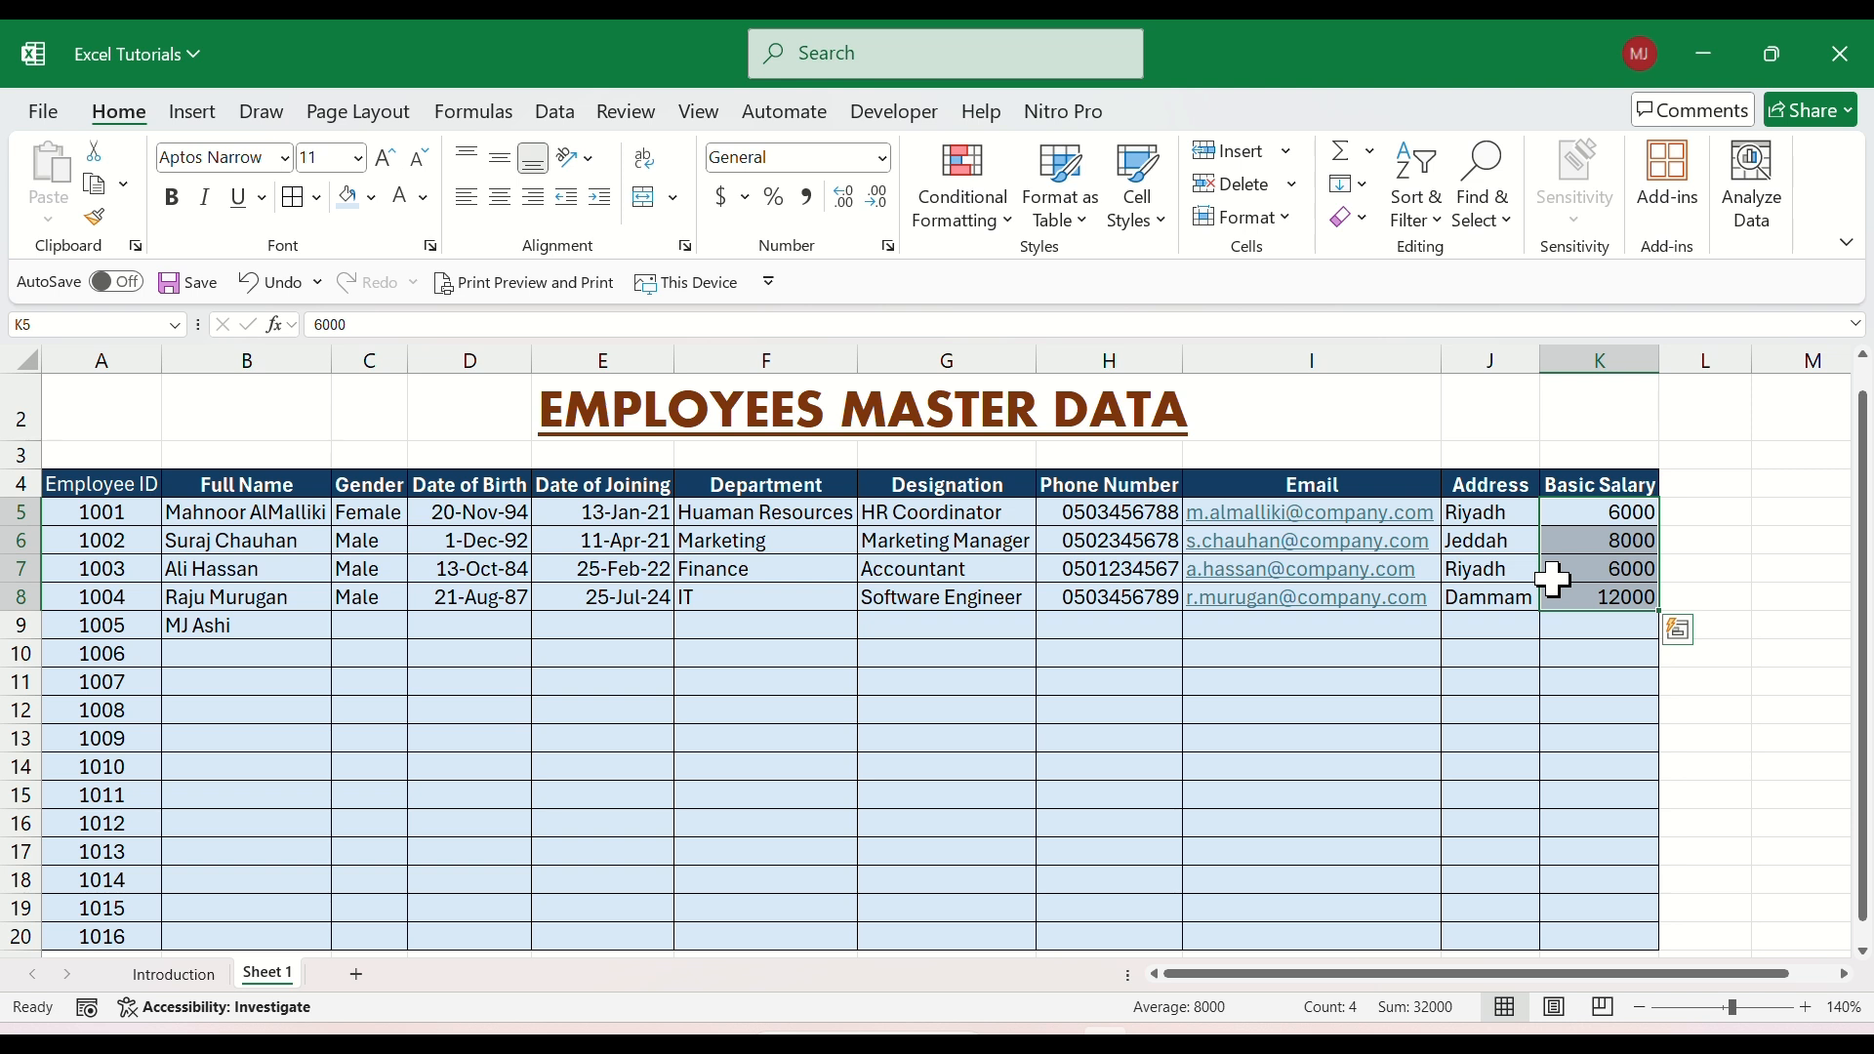
{"action": "left_click", "coordinate": [1592, 592]}
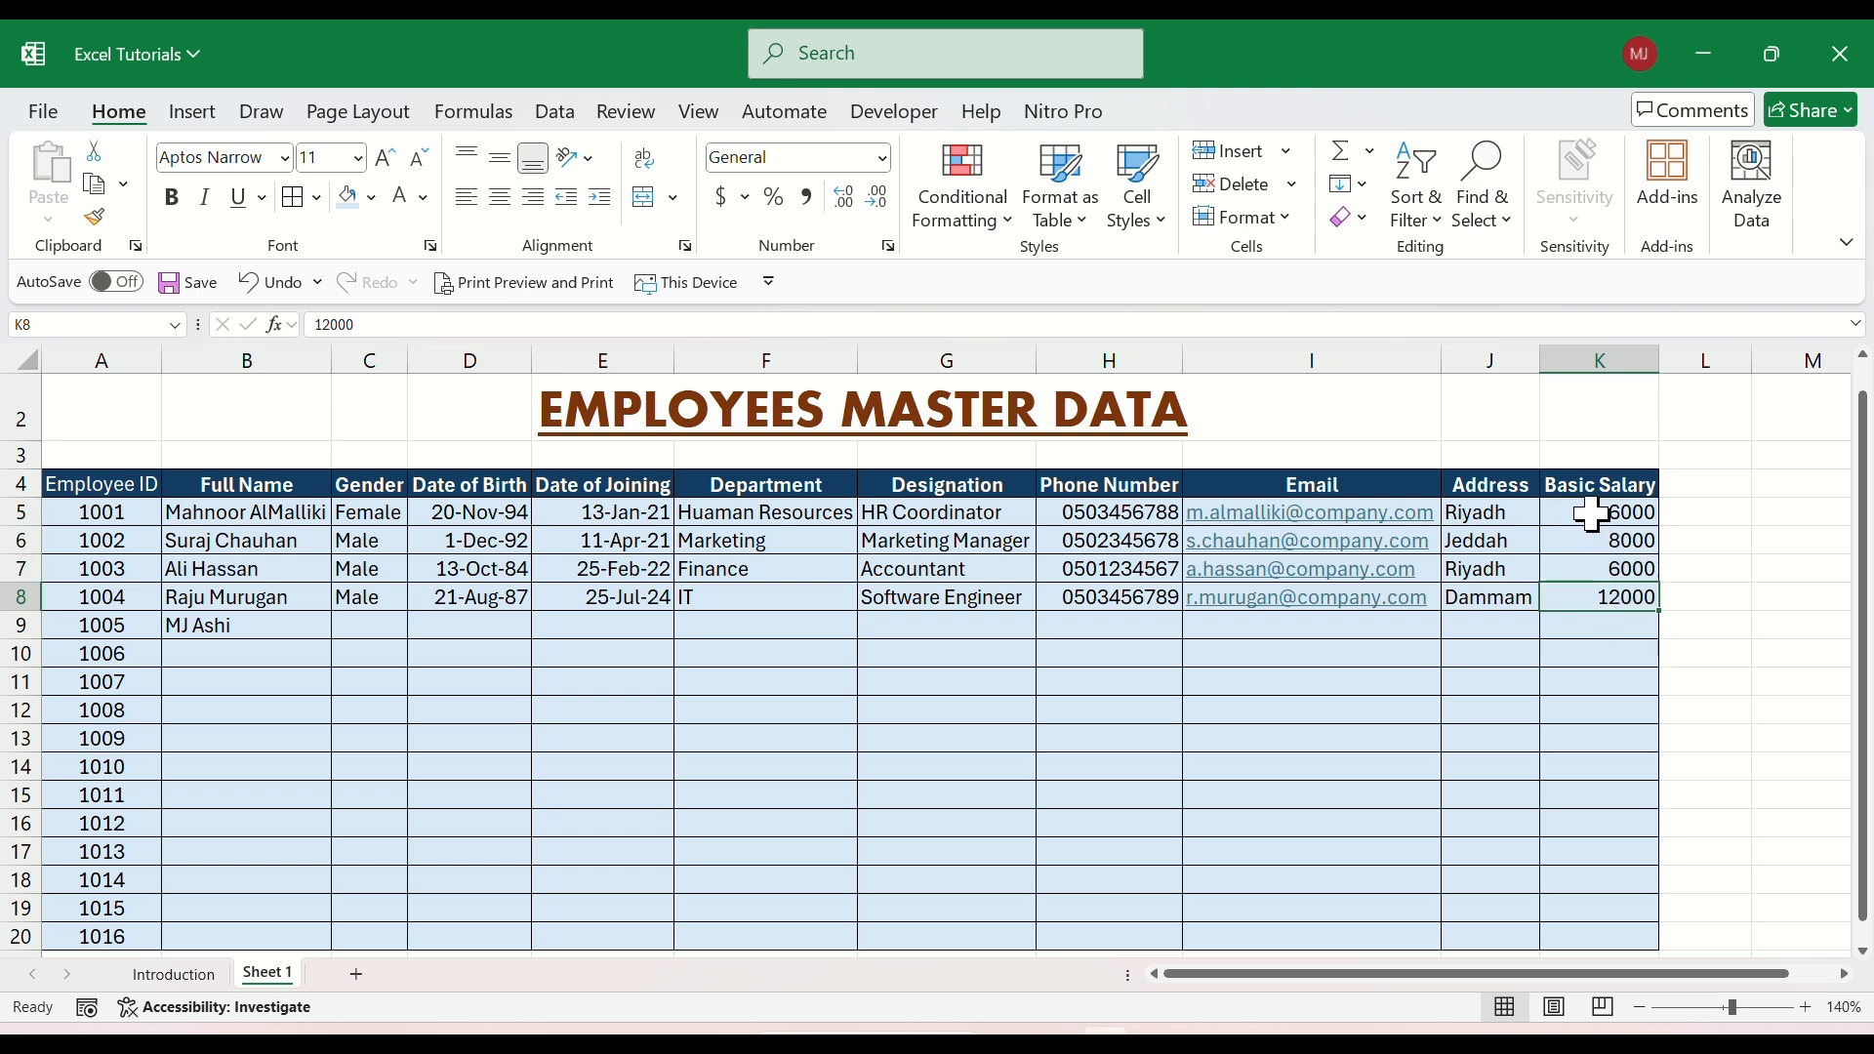
{"action": "left_click_drag", "start_coordinate": [1592, 515], "coordinate": [1604, 949]}
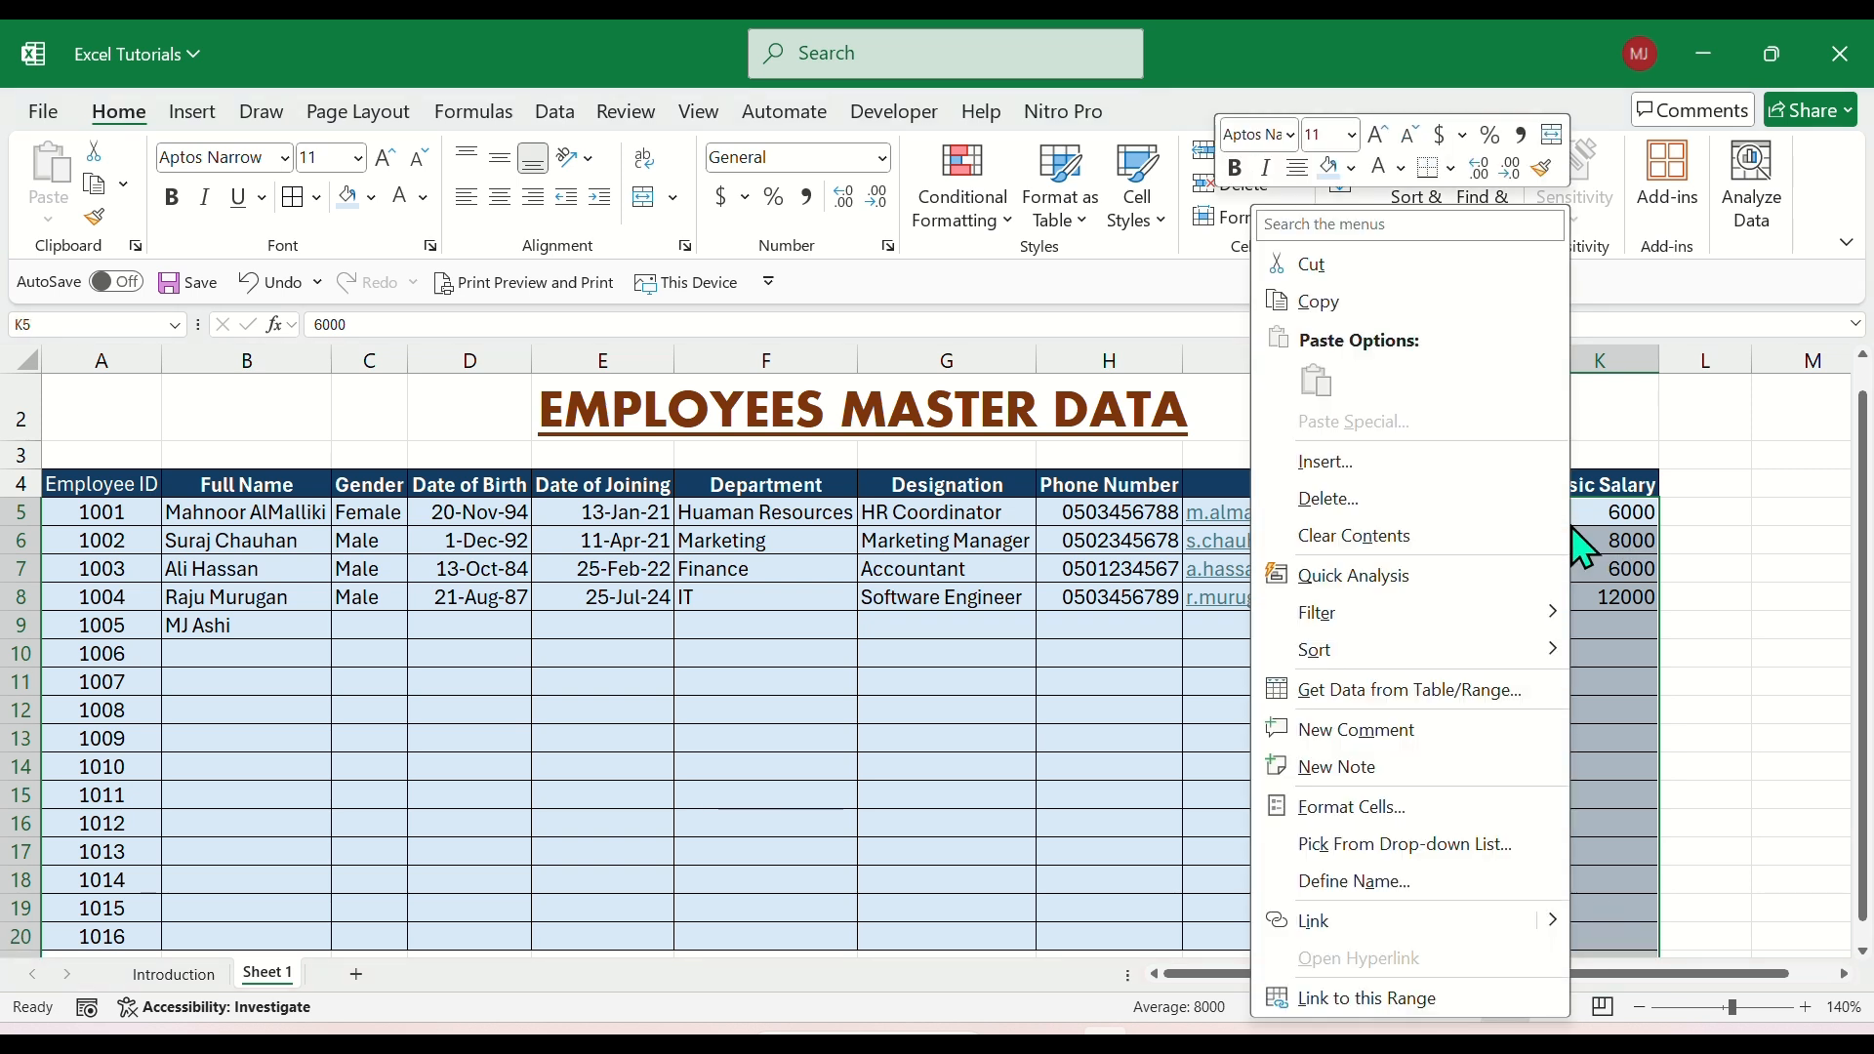
{"action": "right_click", "coordinate": [1574, 525]}
{"action": "left_click", "coordinate": [1352, 808]}
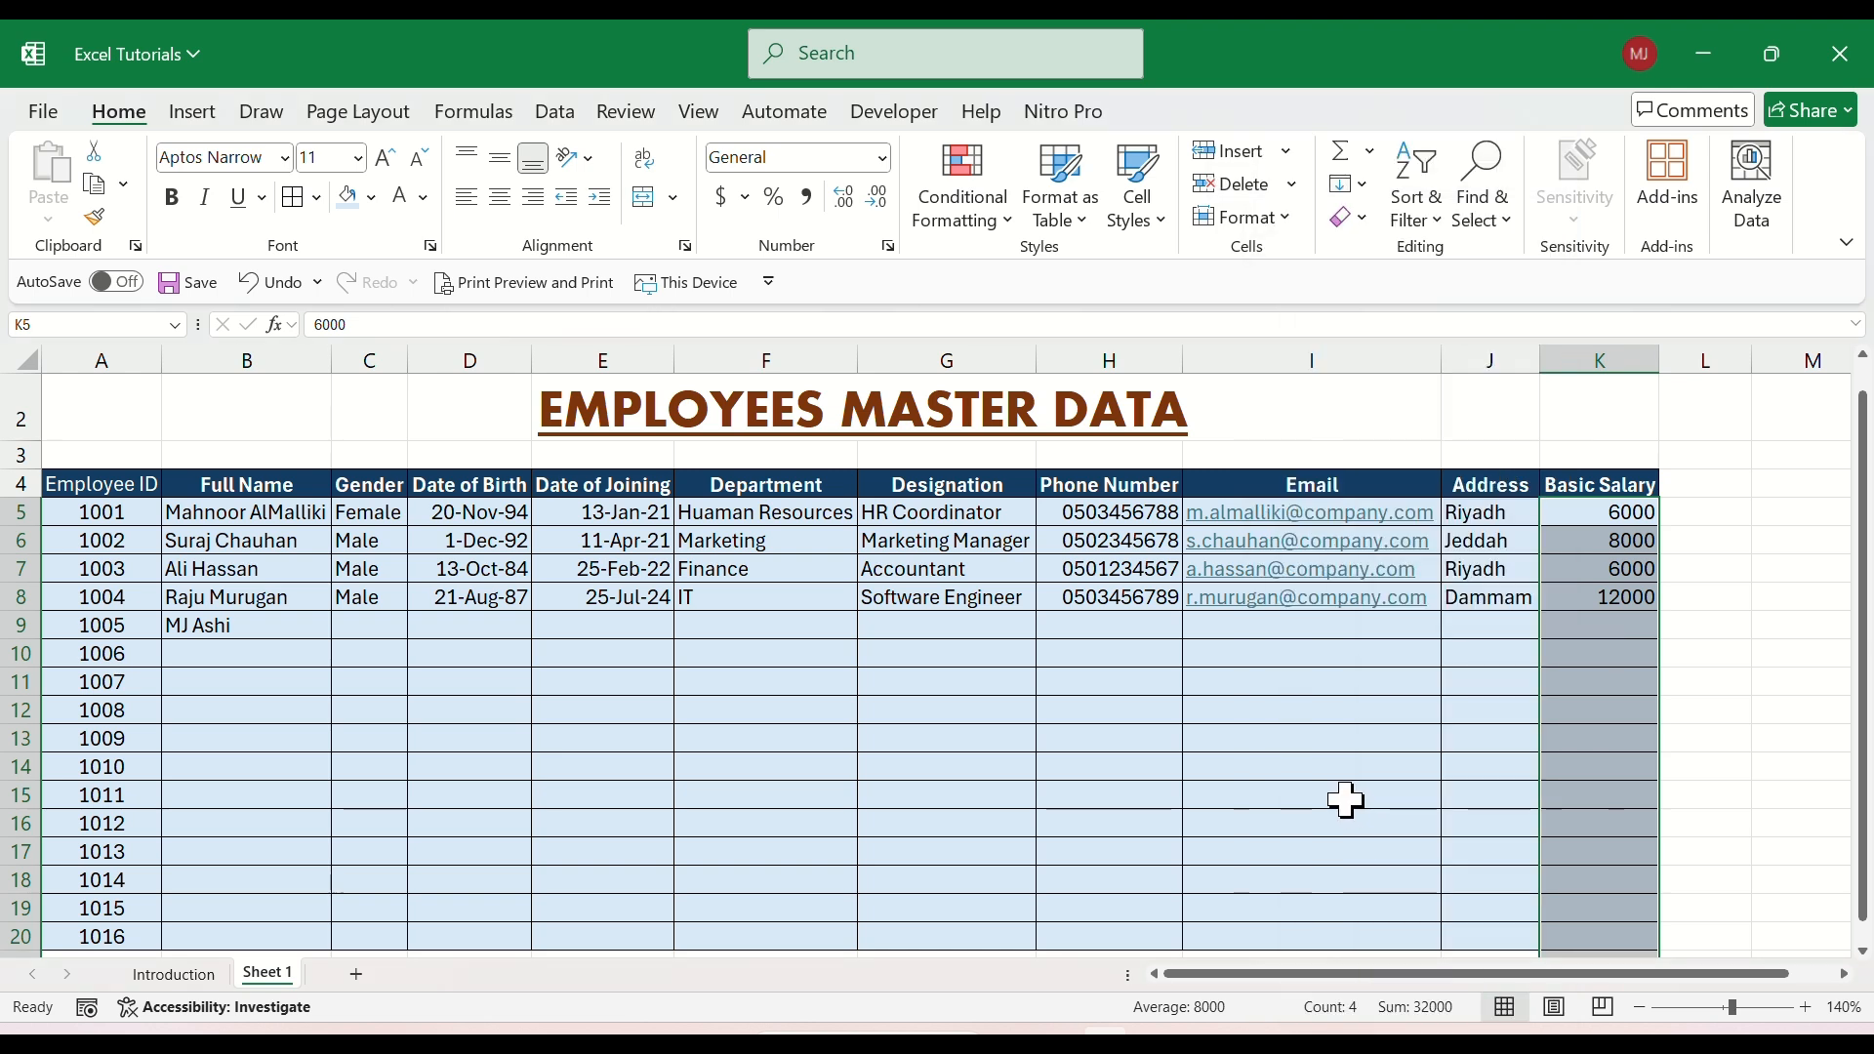
{"action": "left_click", "coordinate": [1104, 586]}
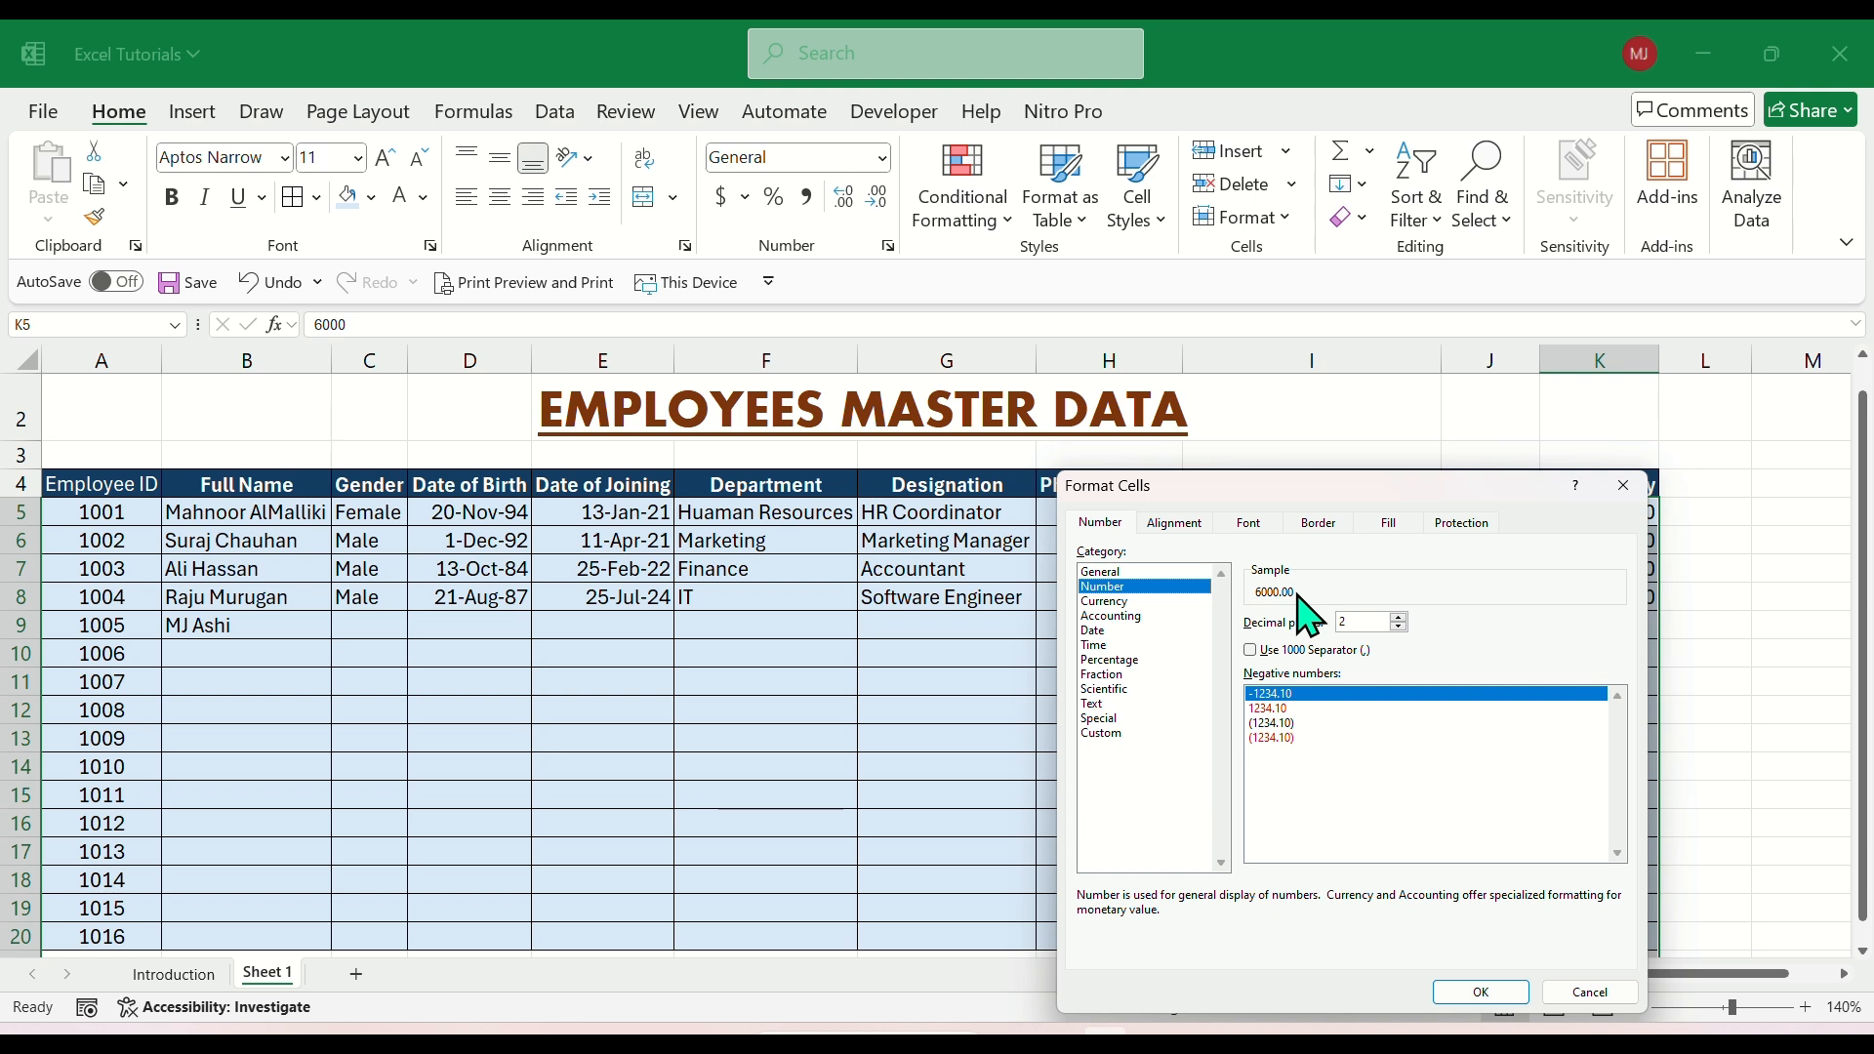
{"action": "left_click", "coordinate": [1400, 617]}
{"action": "left_click", "coordinate": [1400, 628]}
{"action": "key", "text": "BackSpace"}
{"action": "type", "text": "2"}
{"action": "left_click", "coordinate": [1482, 993]}
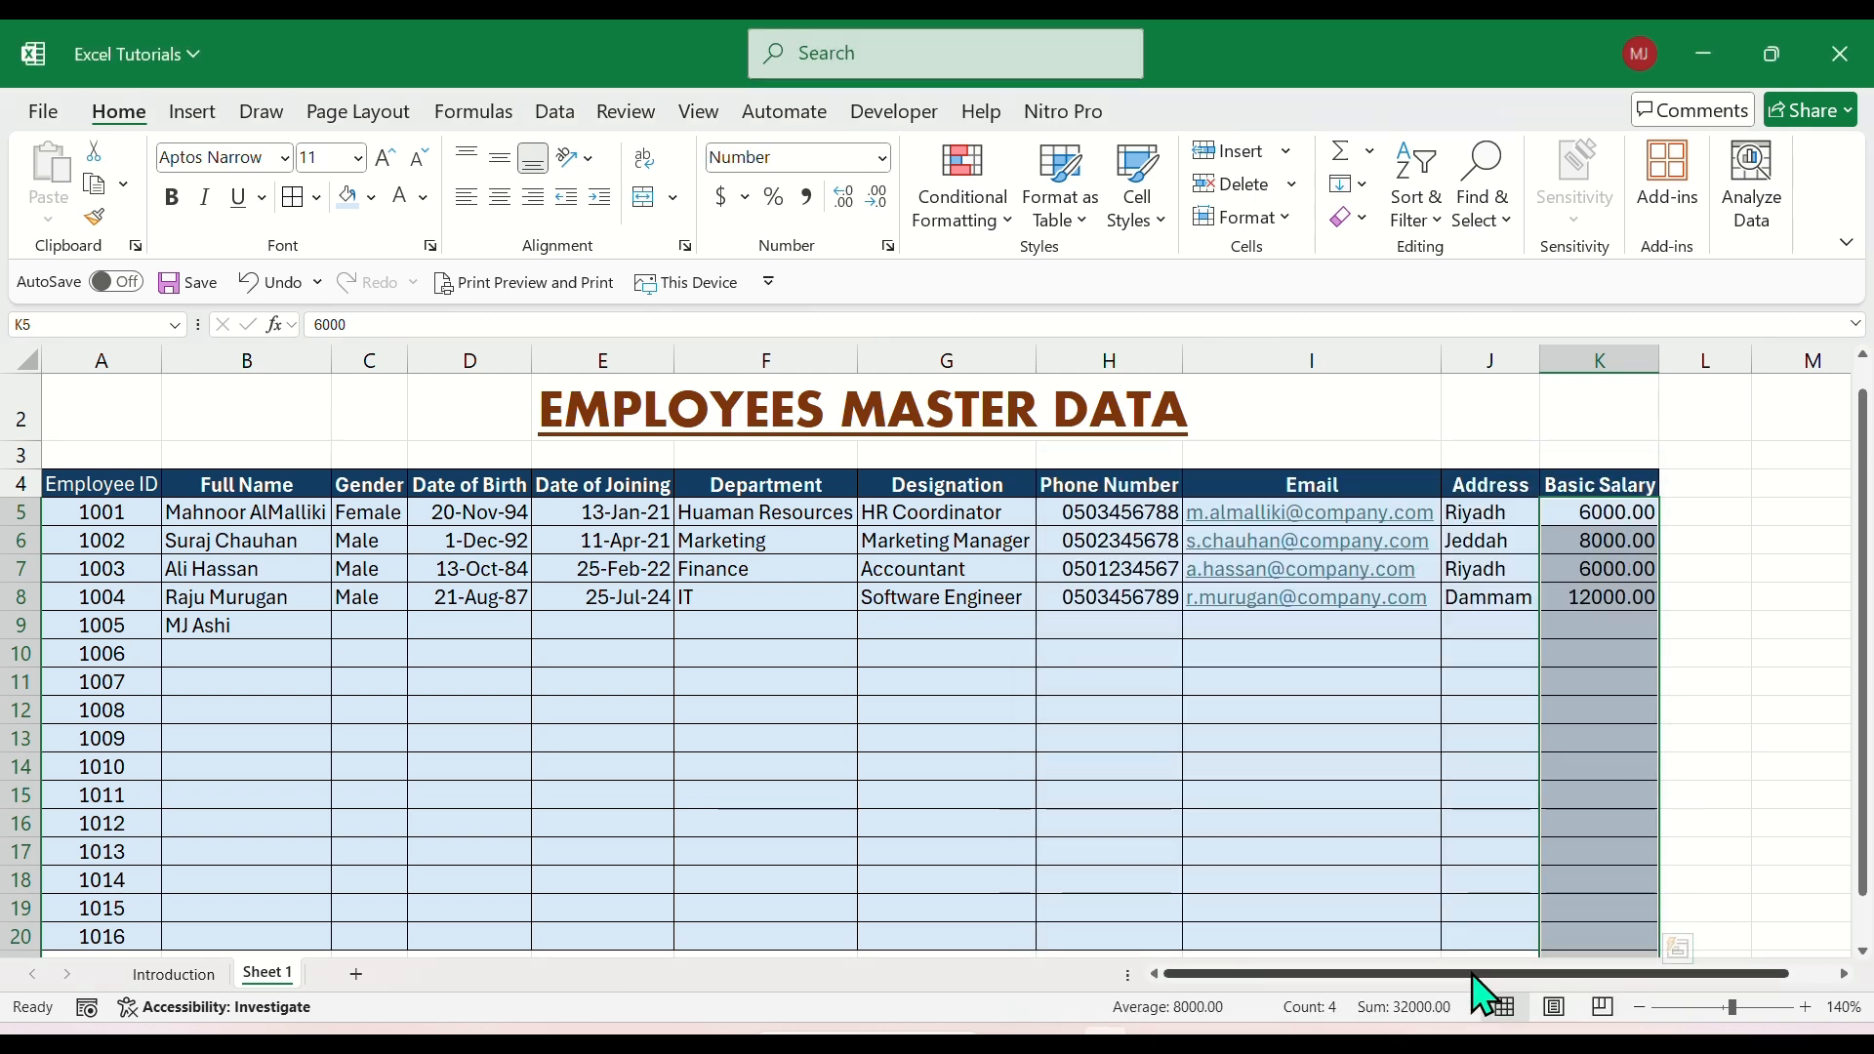
{"action": "left_click", "coordinate": [1616, 594]}
{"action": "left_click_drag", "start_coordinate": [1602, 514], "coordinate": [1593, 599]}
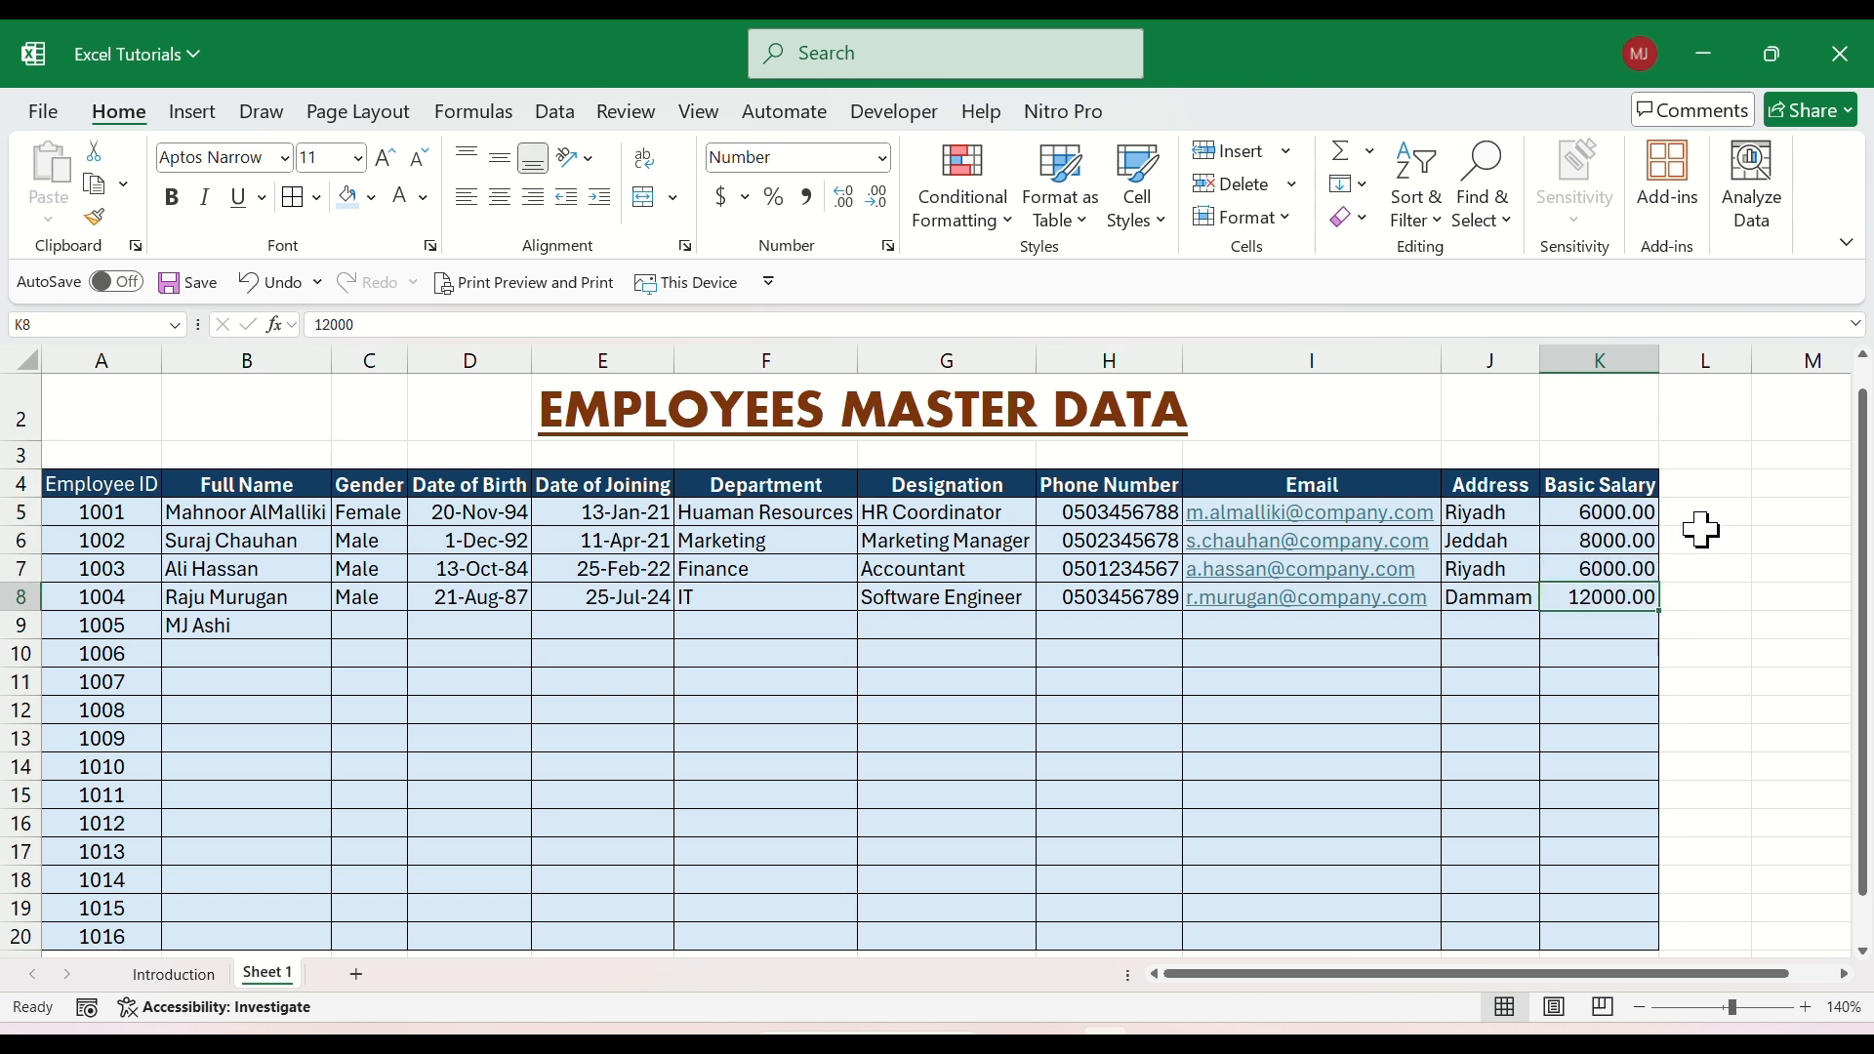
{"action": "left_click_drag", "start_coordinate": [1589, 512], "coordinate": [1584, 597]}
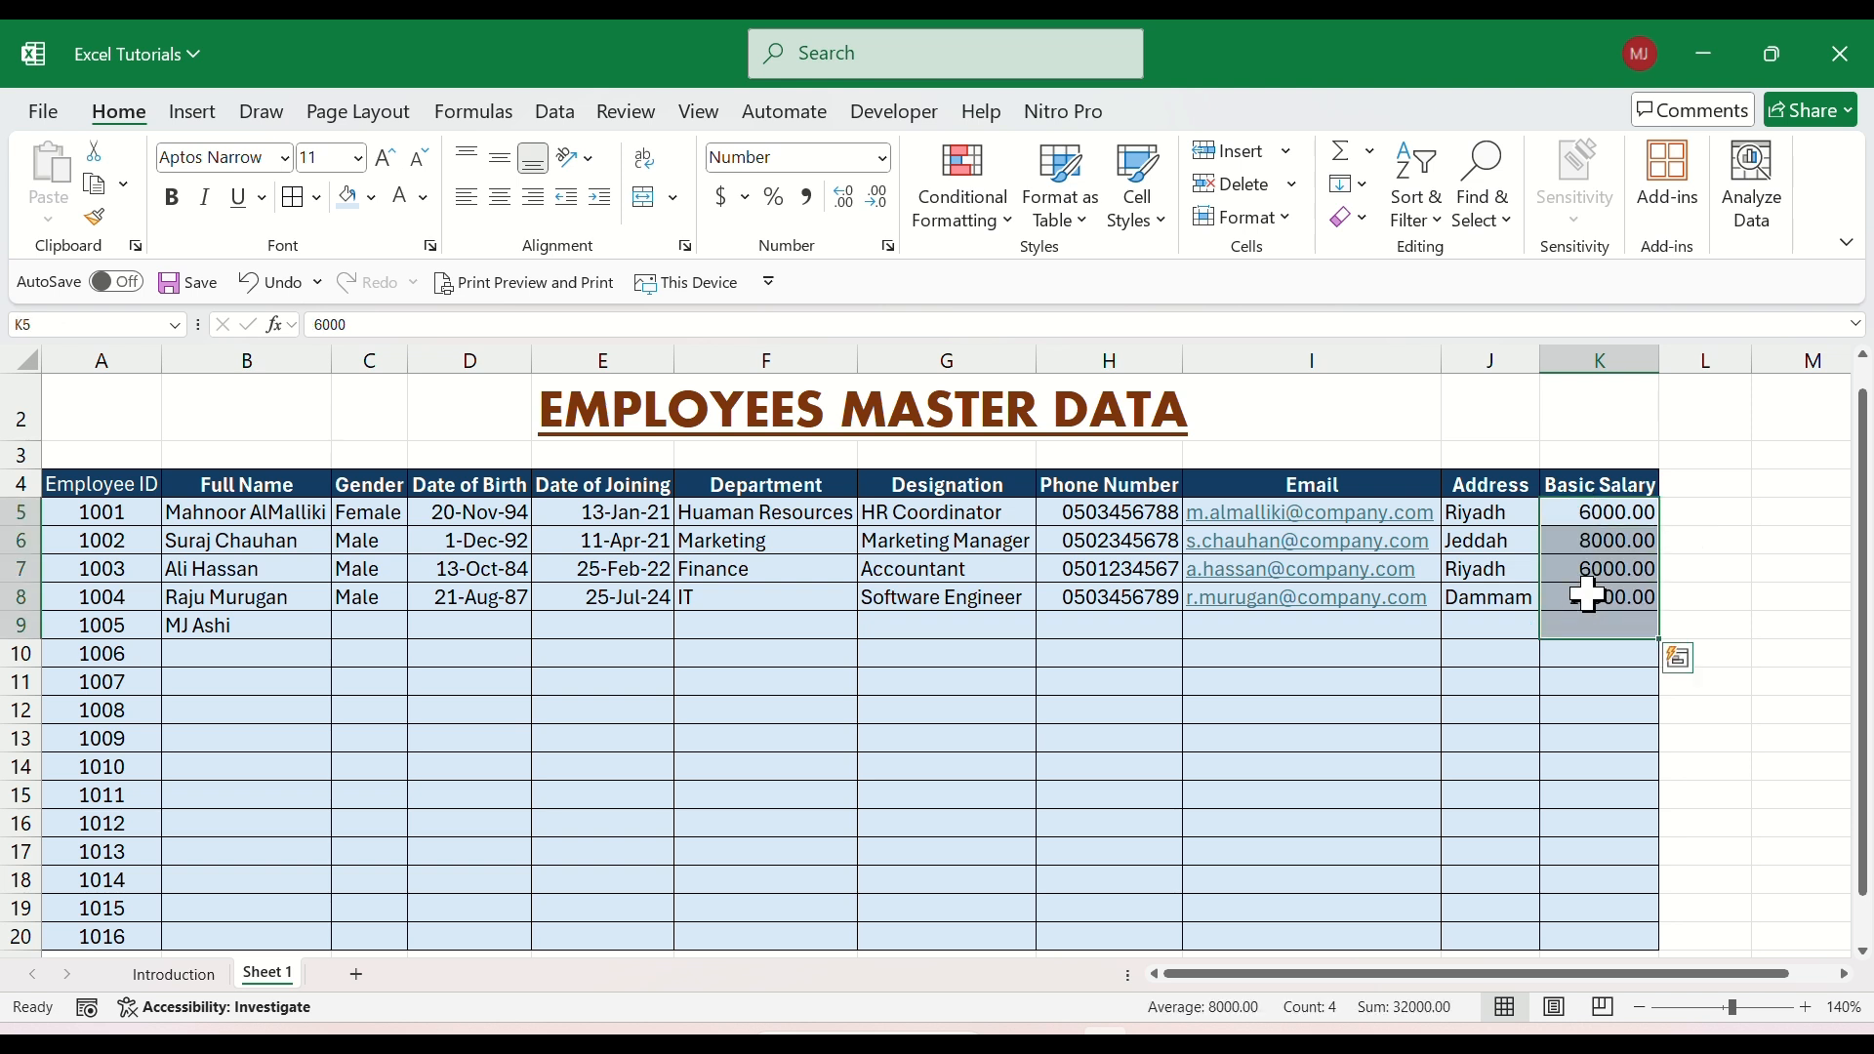
{"action": "left_click", "coordinate": [1590, 591]}
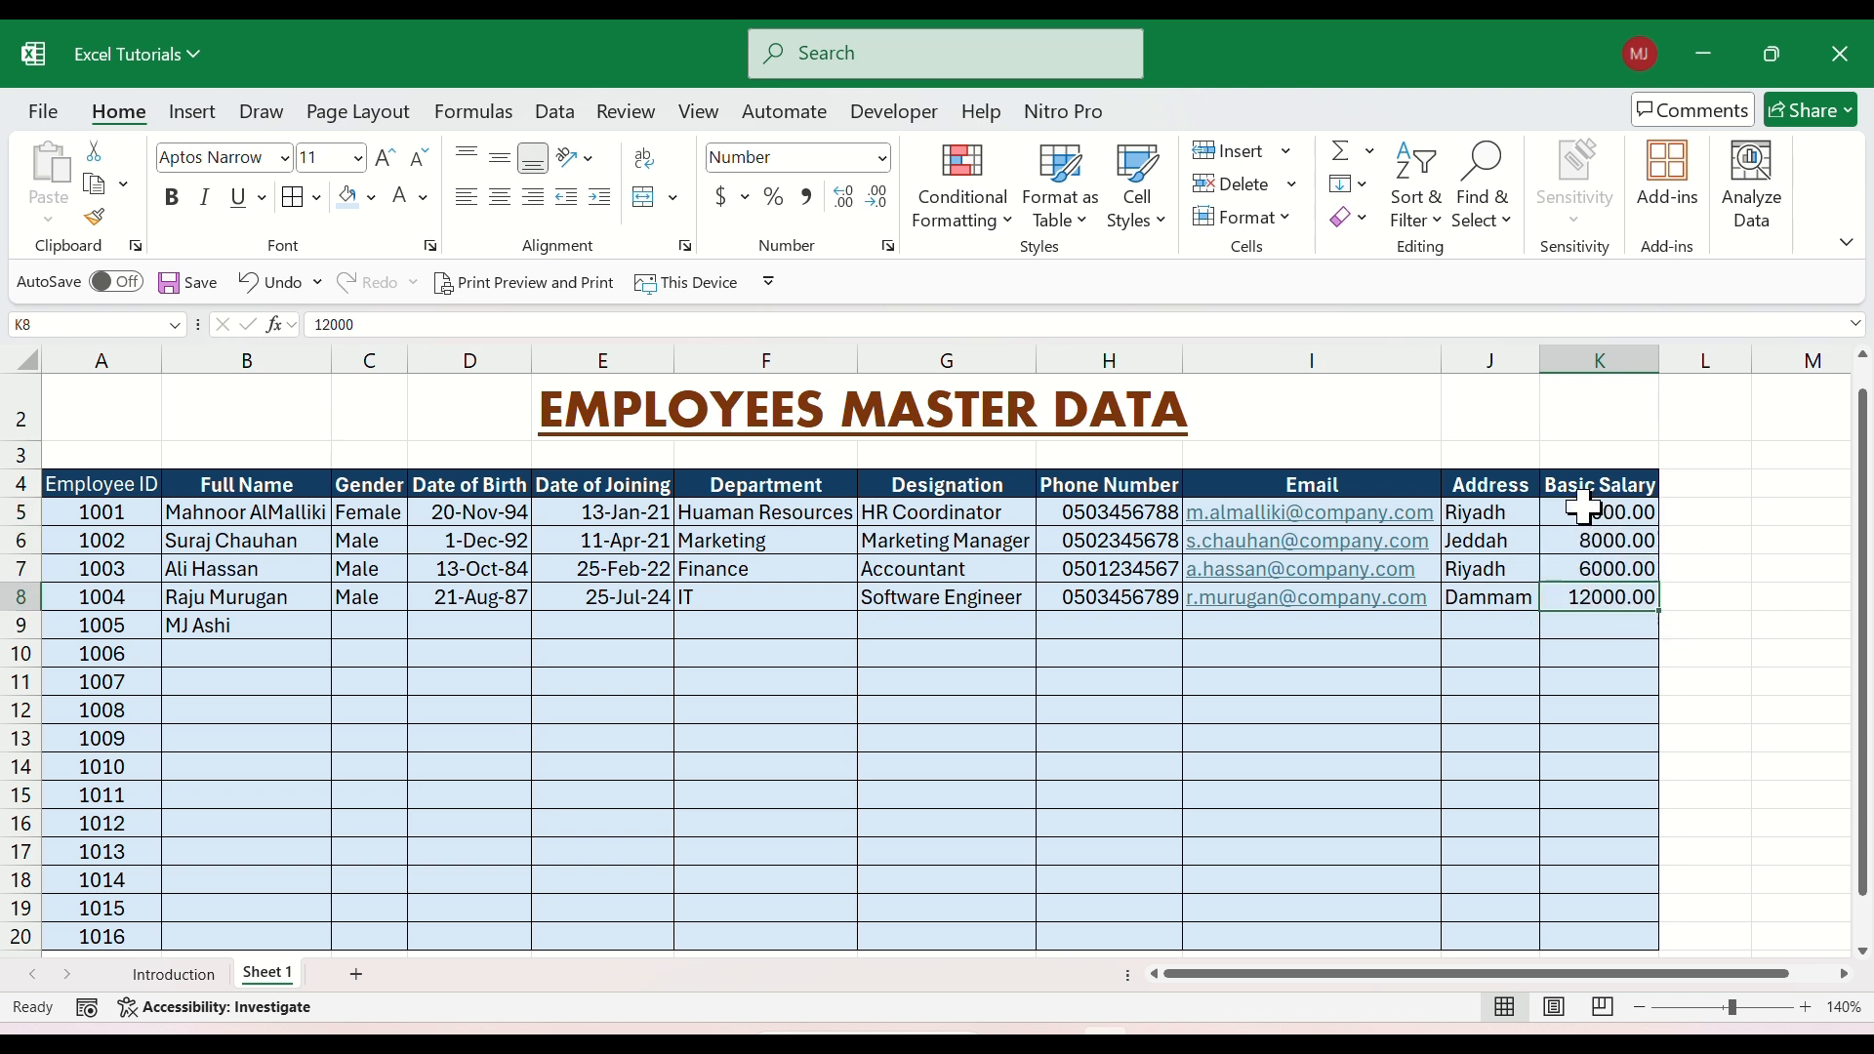
Format the Basic Salary cells from K5 downward with the Currency category, using the $ symbol and 2 decimal places.
{"action": "left_click_drag", "start_coordinate": [1585, 508], "coordinate": [1621, 946]}
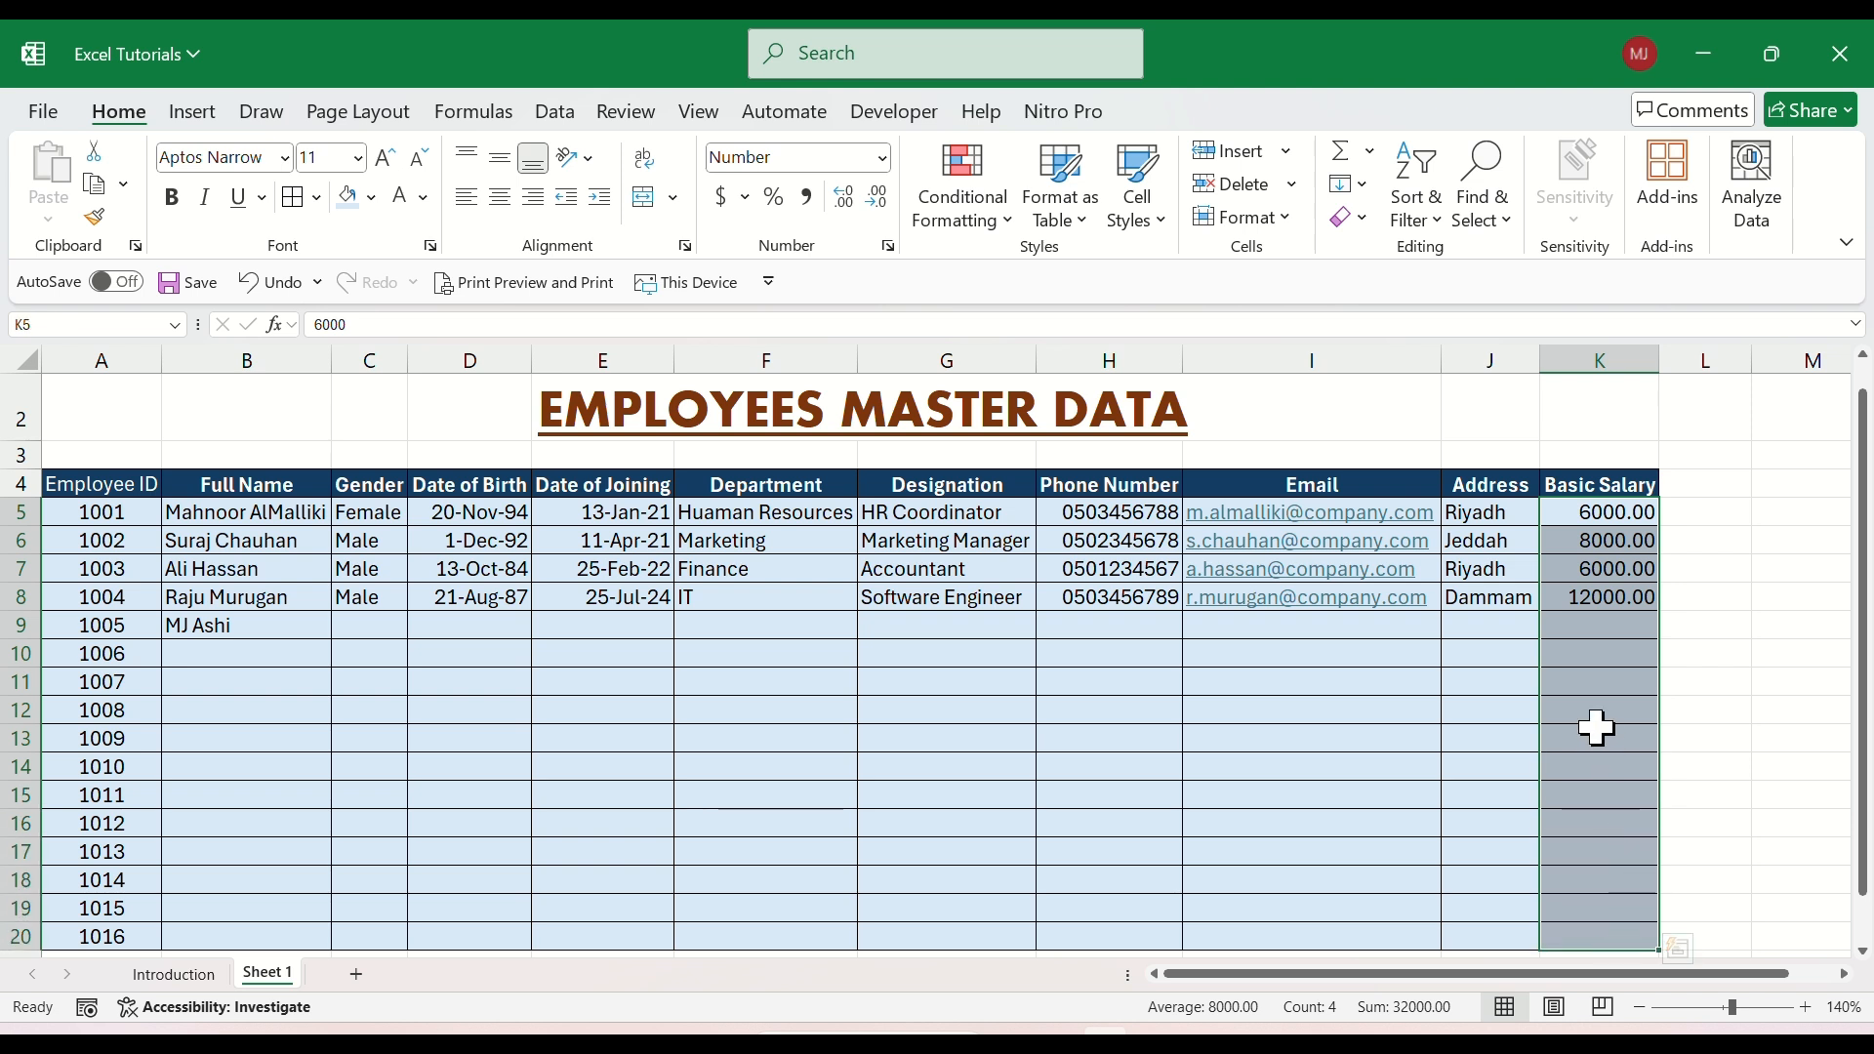
{"action": "right_click", "coordinate": [1573, 511]}
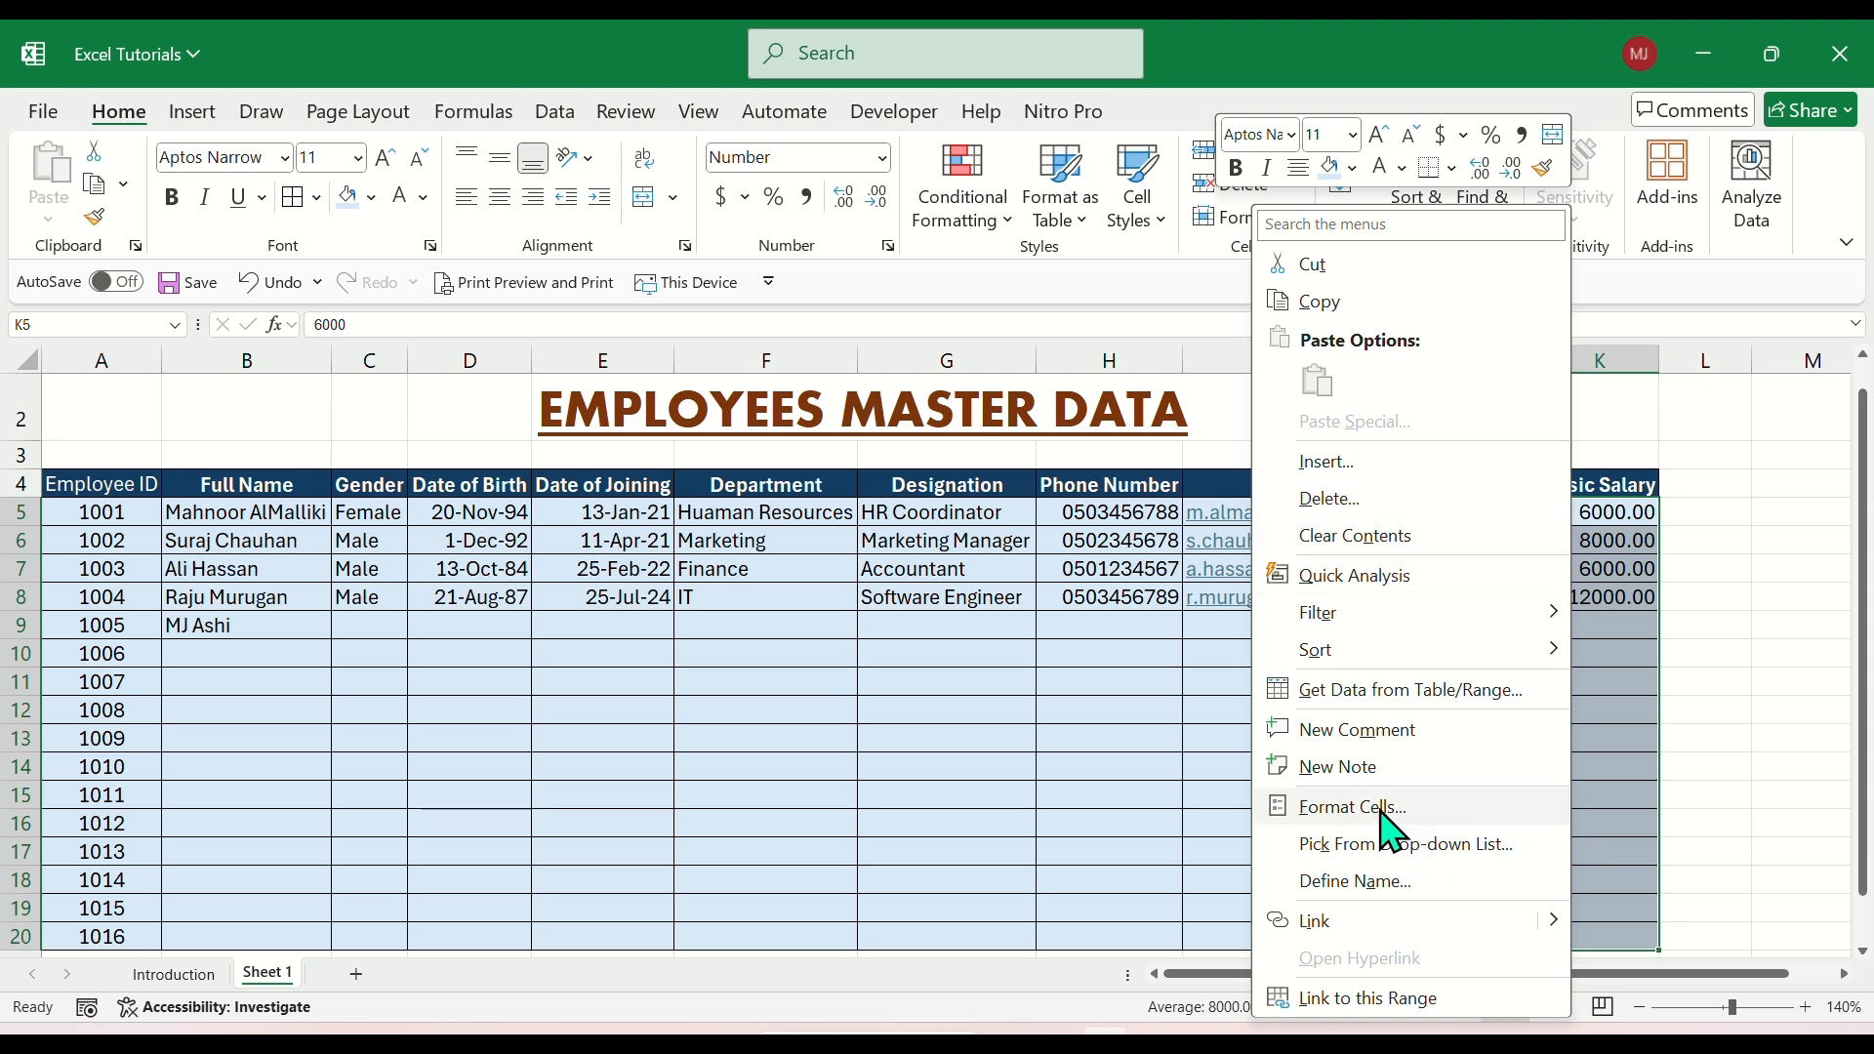
{"action": "left_click", "coordinate": [1382, 809]}
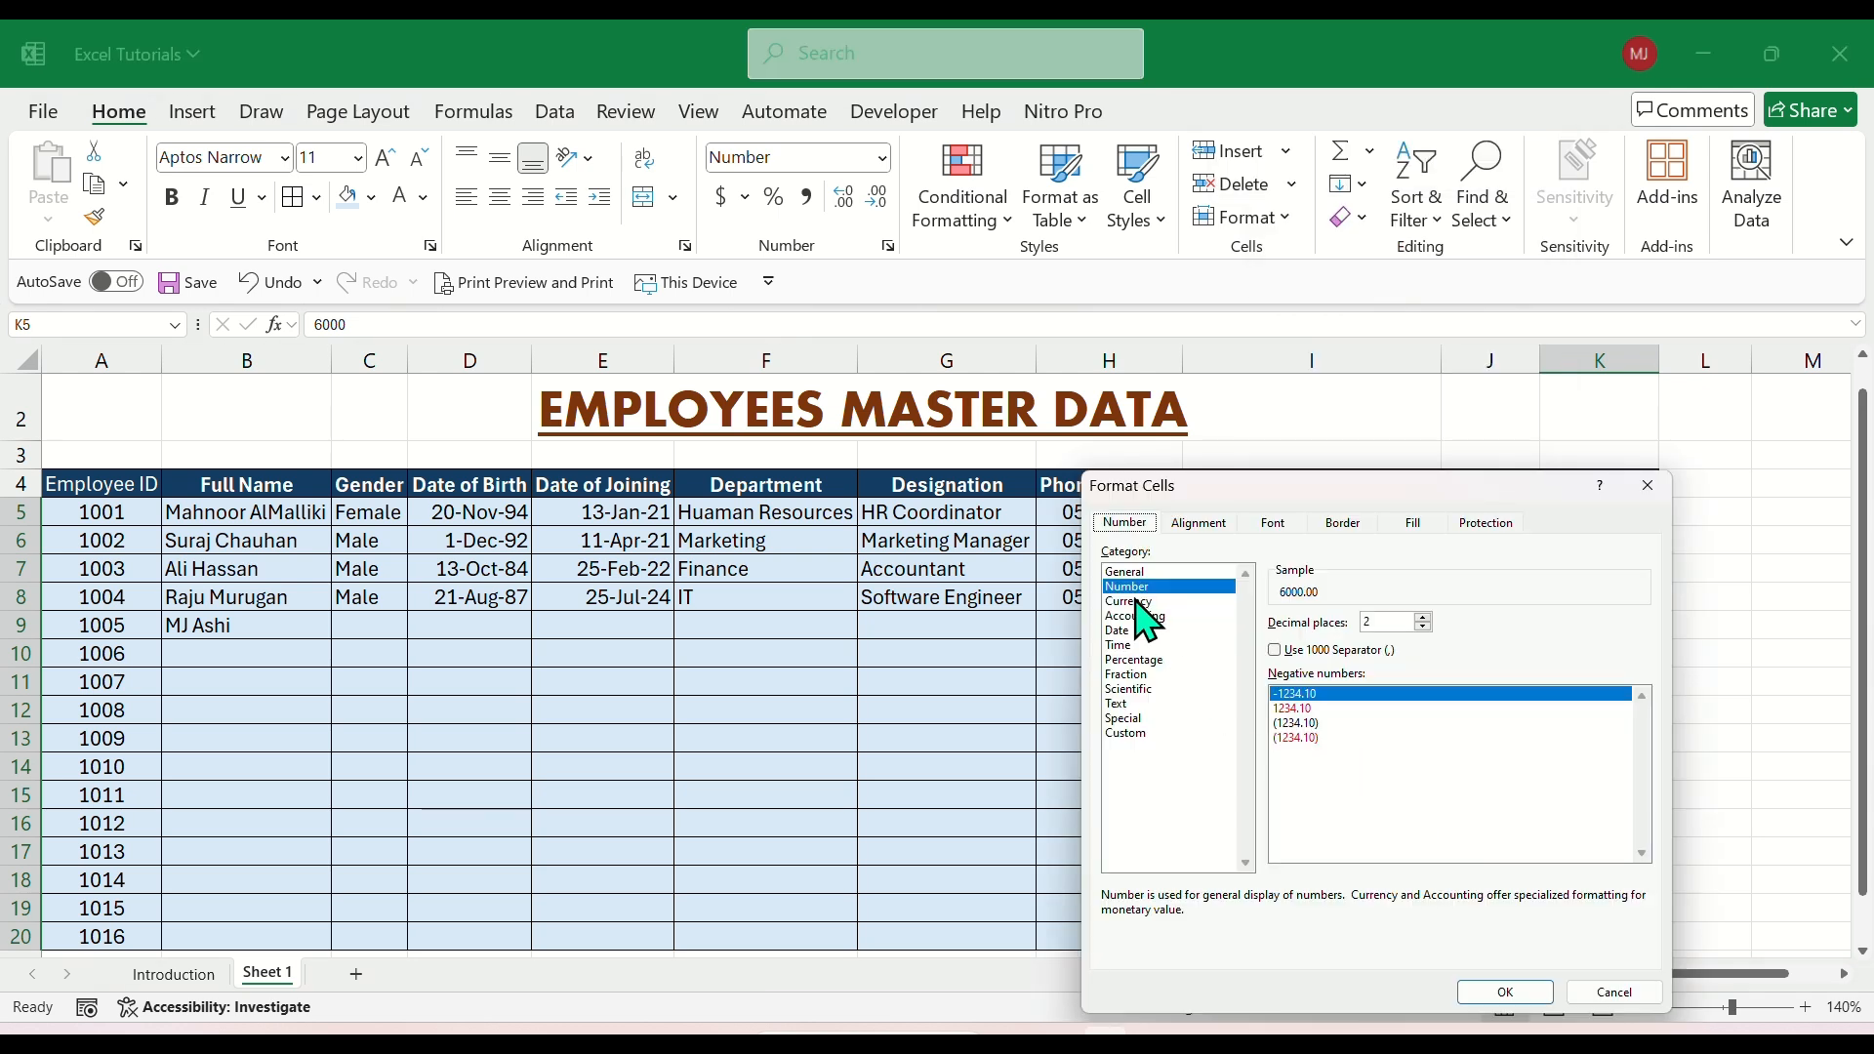
{"action": "left_click", "coordinate": [1139, 602]}
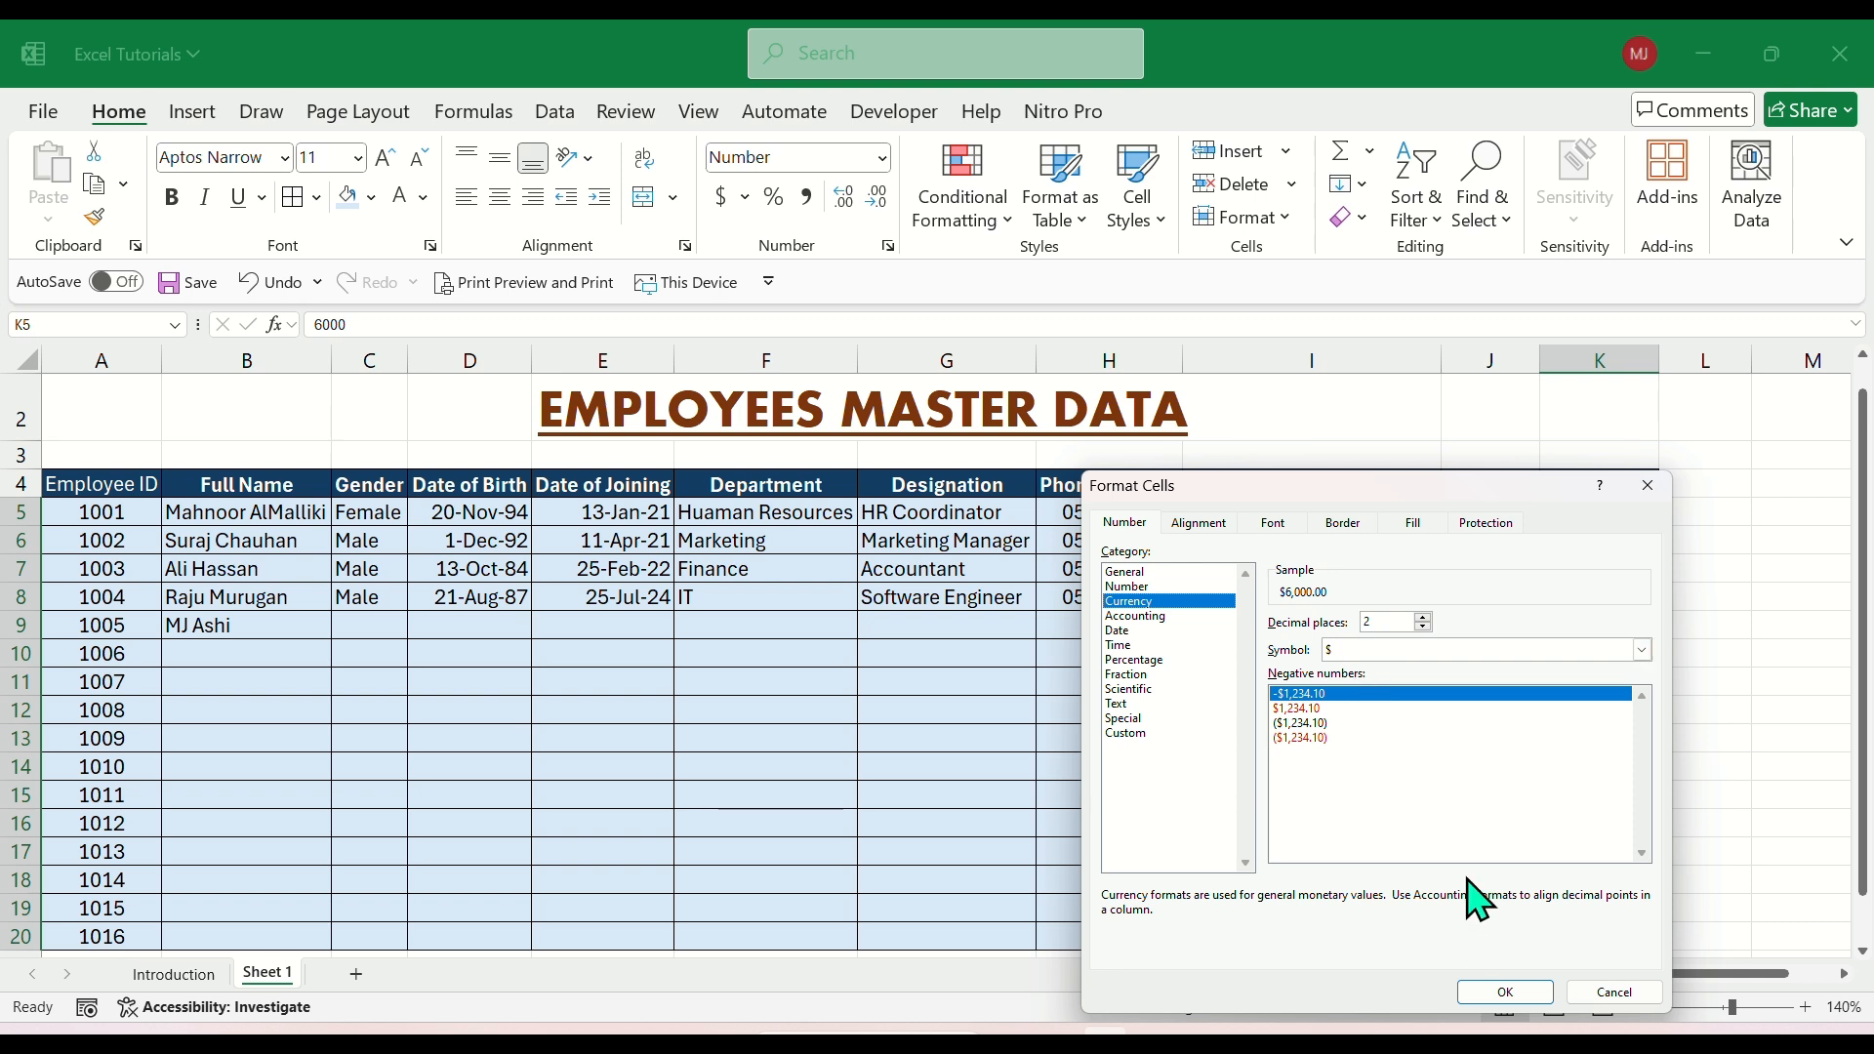
{"action": "left_click", "coordinate": [1508, 995]}
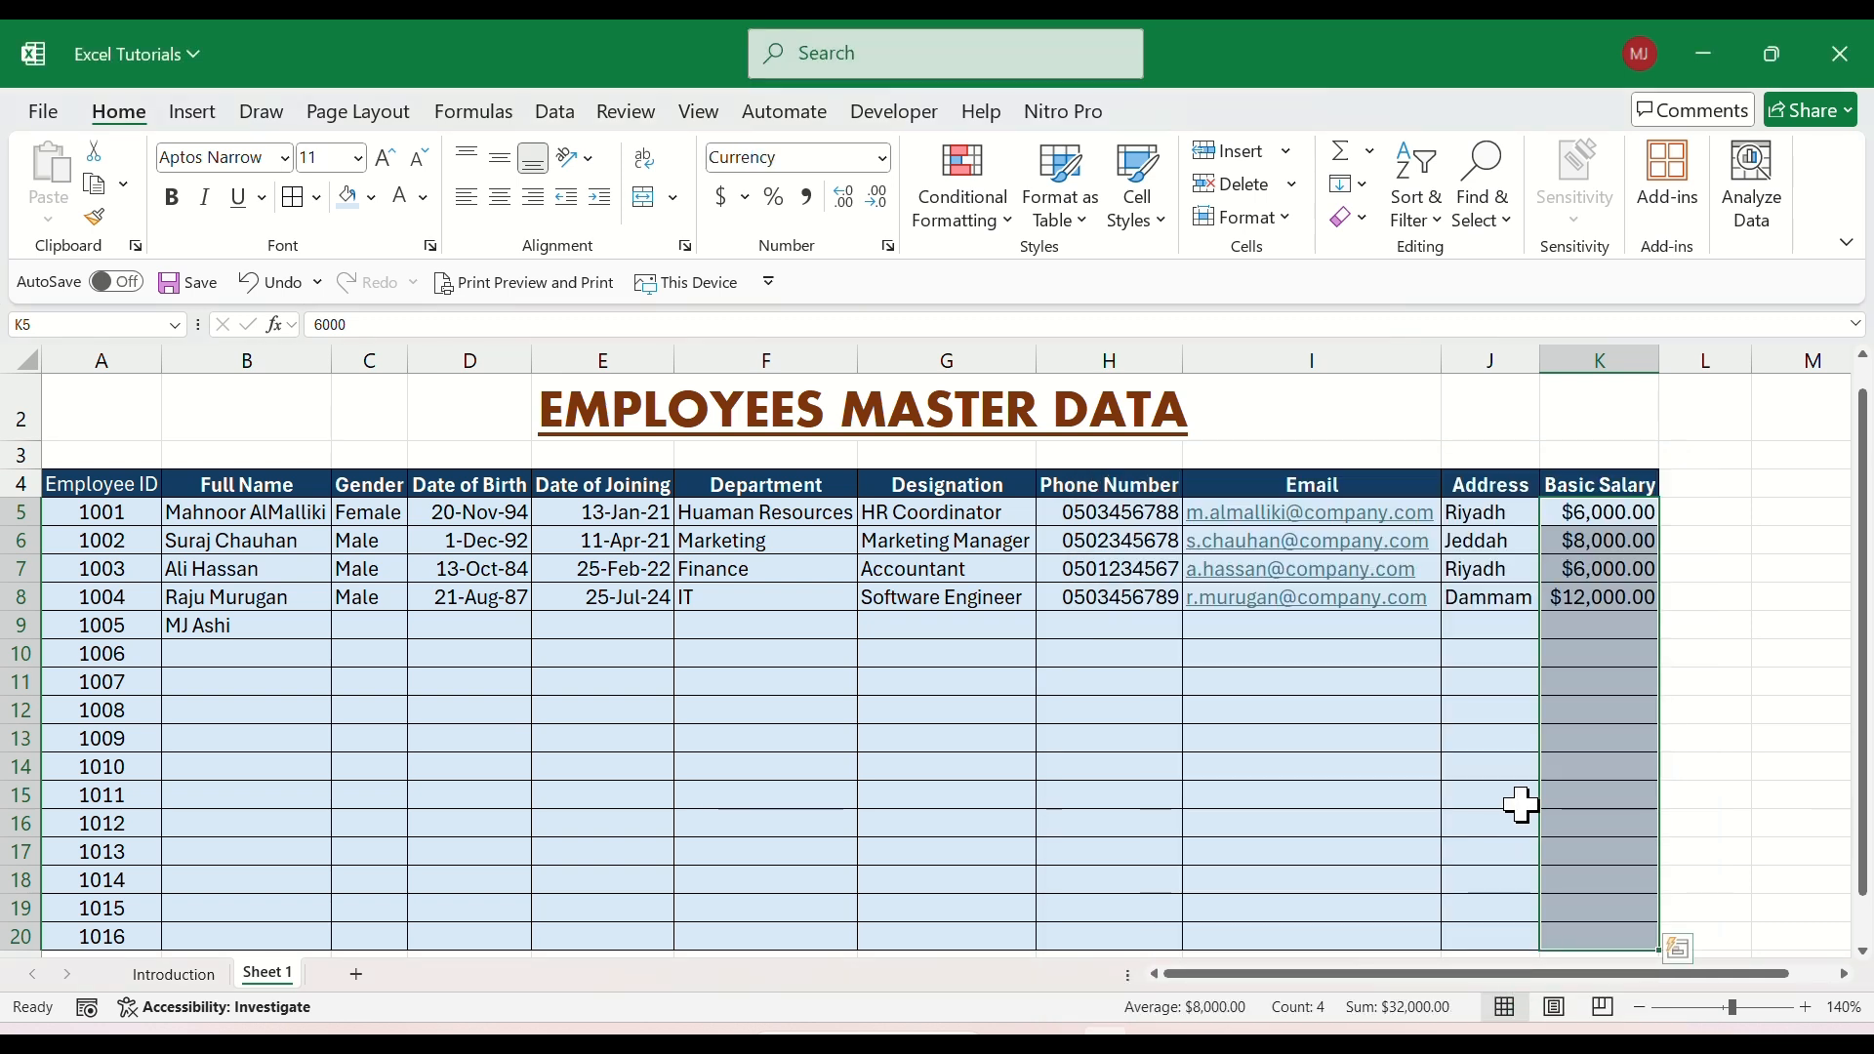
{"action": "left_click", "coordinate": [1598, 561]}
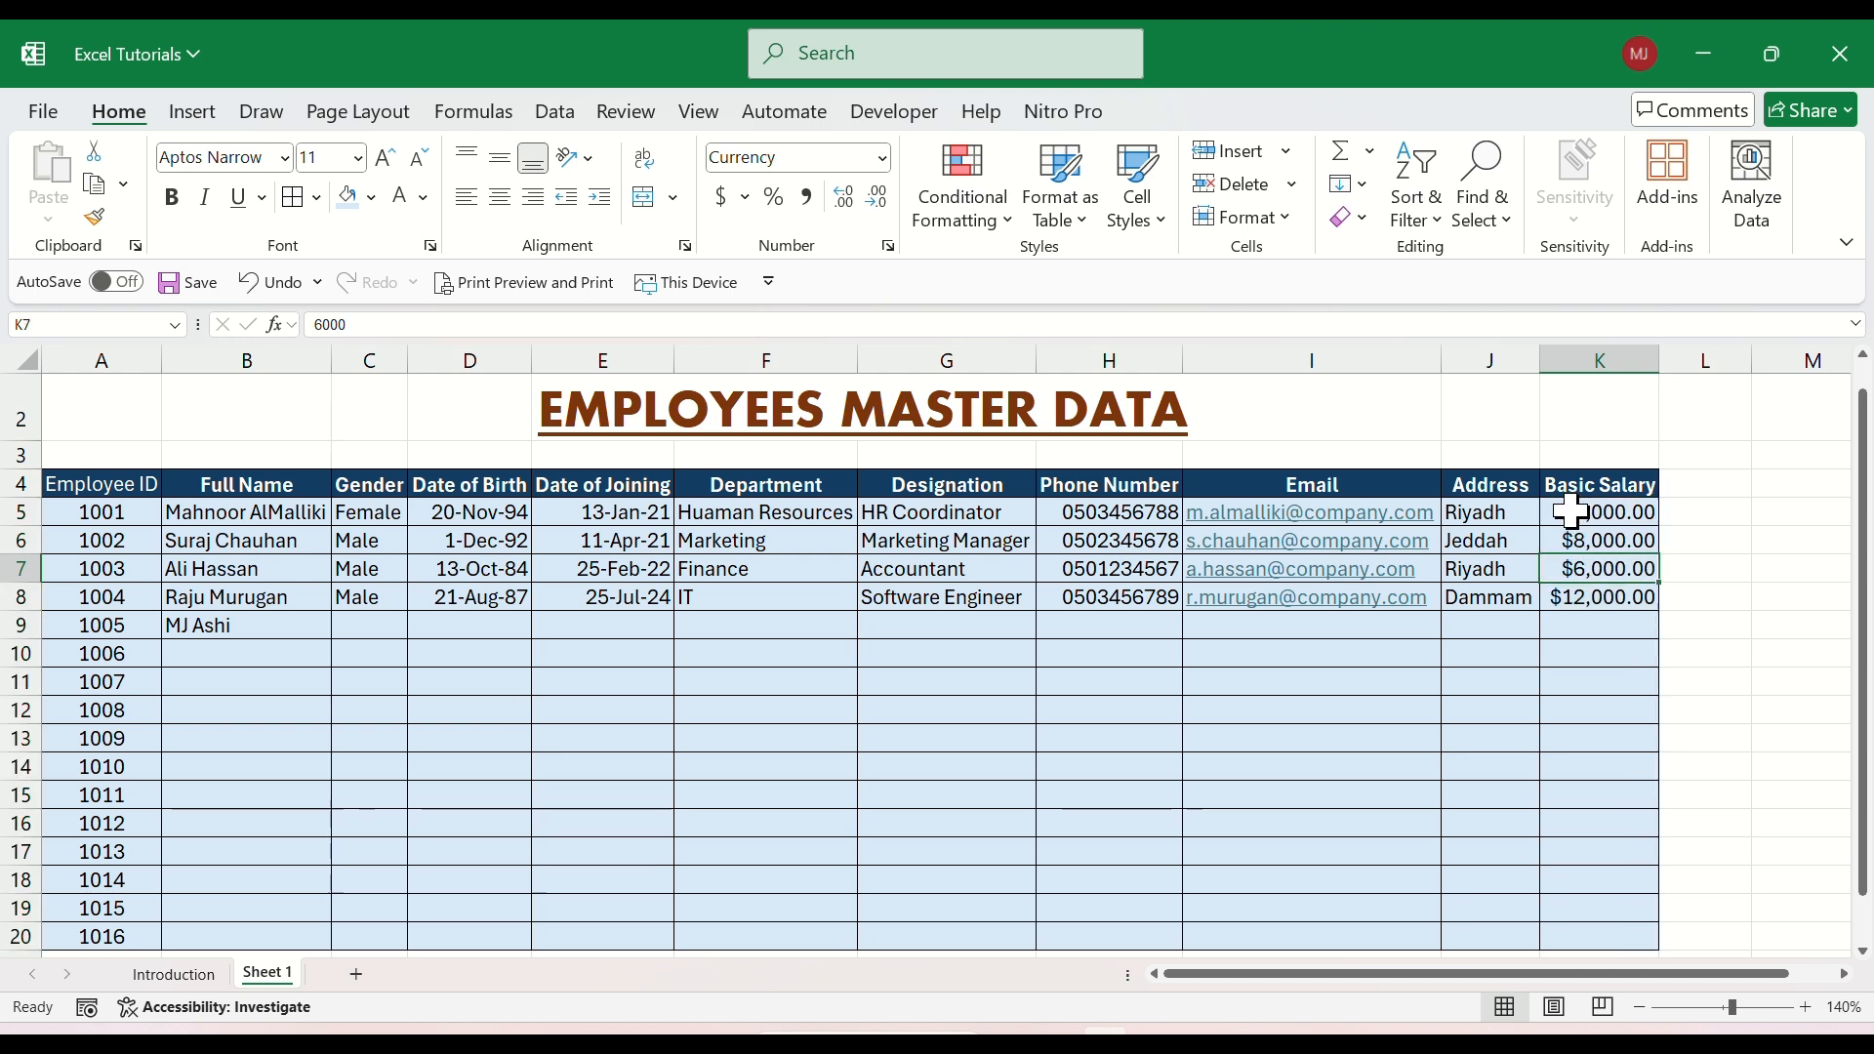
Change the currency symbol of the Basic Salary cells from K5 downward to SAR.
{"action": "left_click_drag", "start_coordinate": [1572, 511], "coordinate": [1605, 878]}
{"action": "scroll", "coordinate": [1609, 820], "scroll_direction": "up", "scroll_amount": 1}
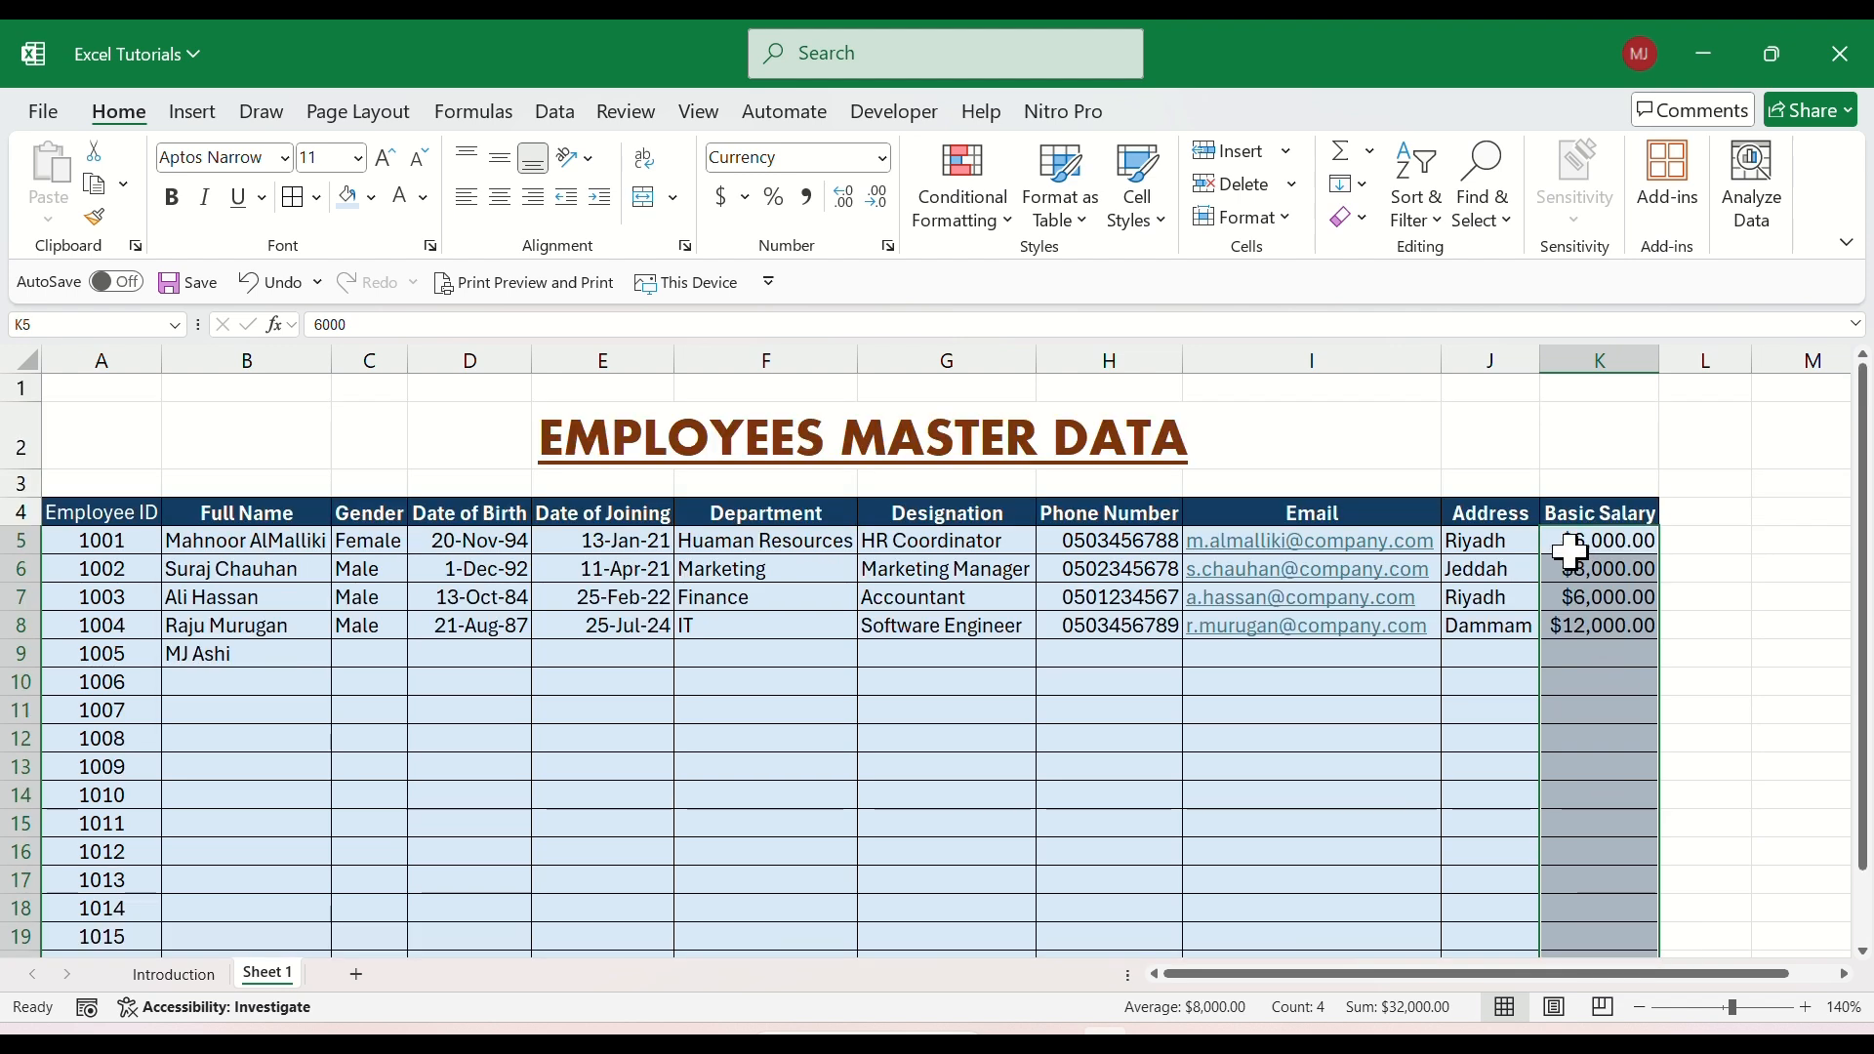
{"action": "right_click", "coordinate": [1572, 552]}
{"action": "left_click", "coordinate": [1387, 792]}
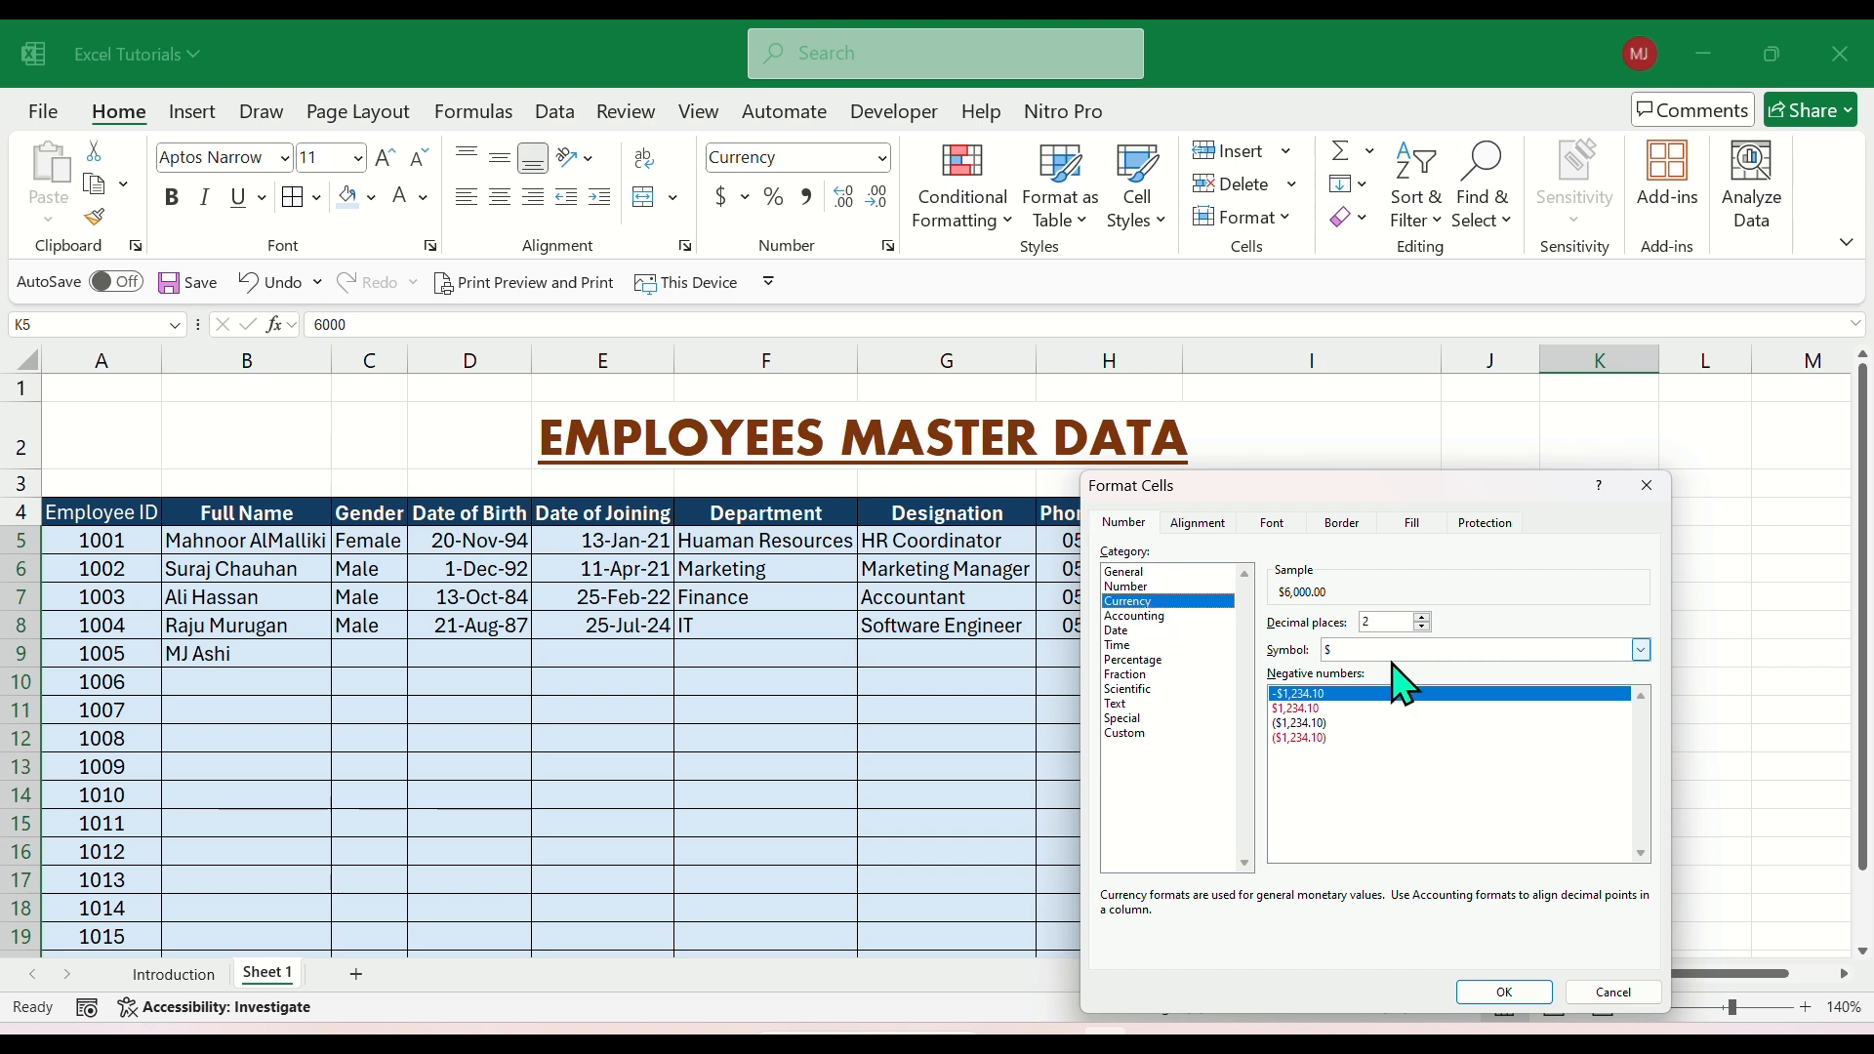
{"action": "left_click", "coordinate": [1370, 651]}
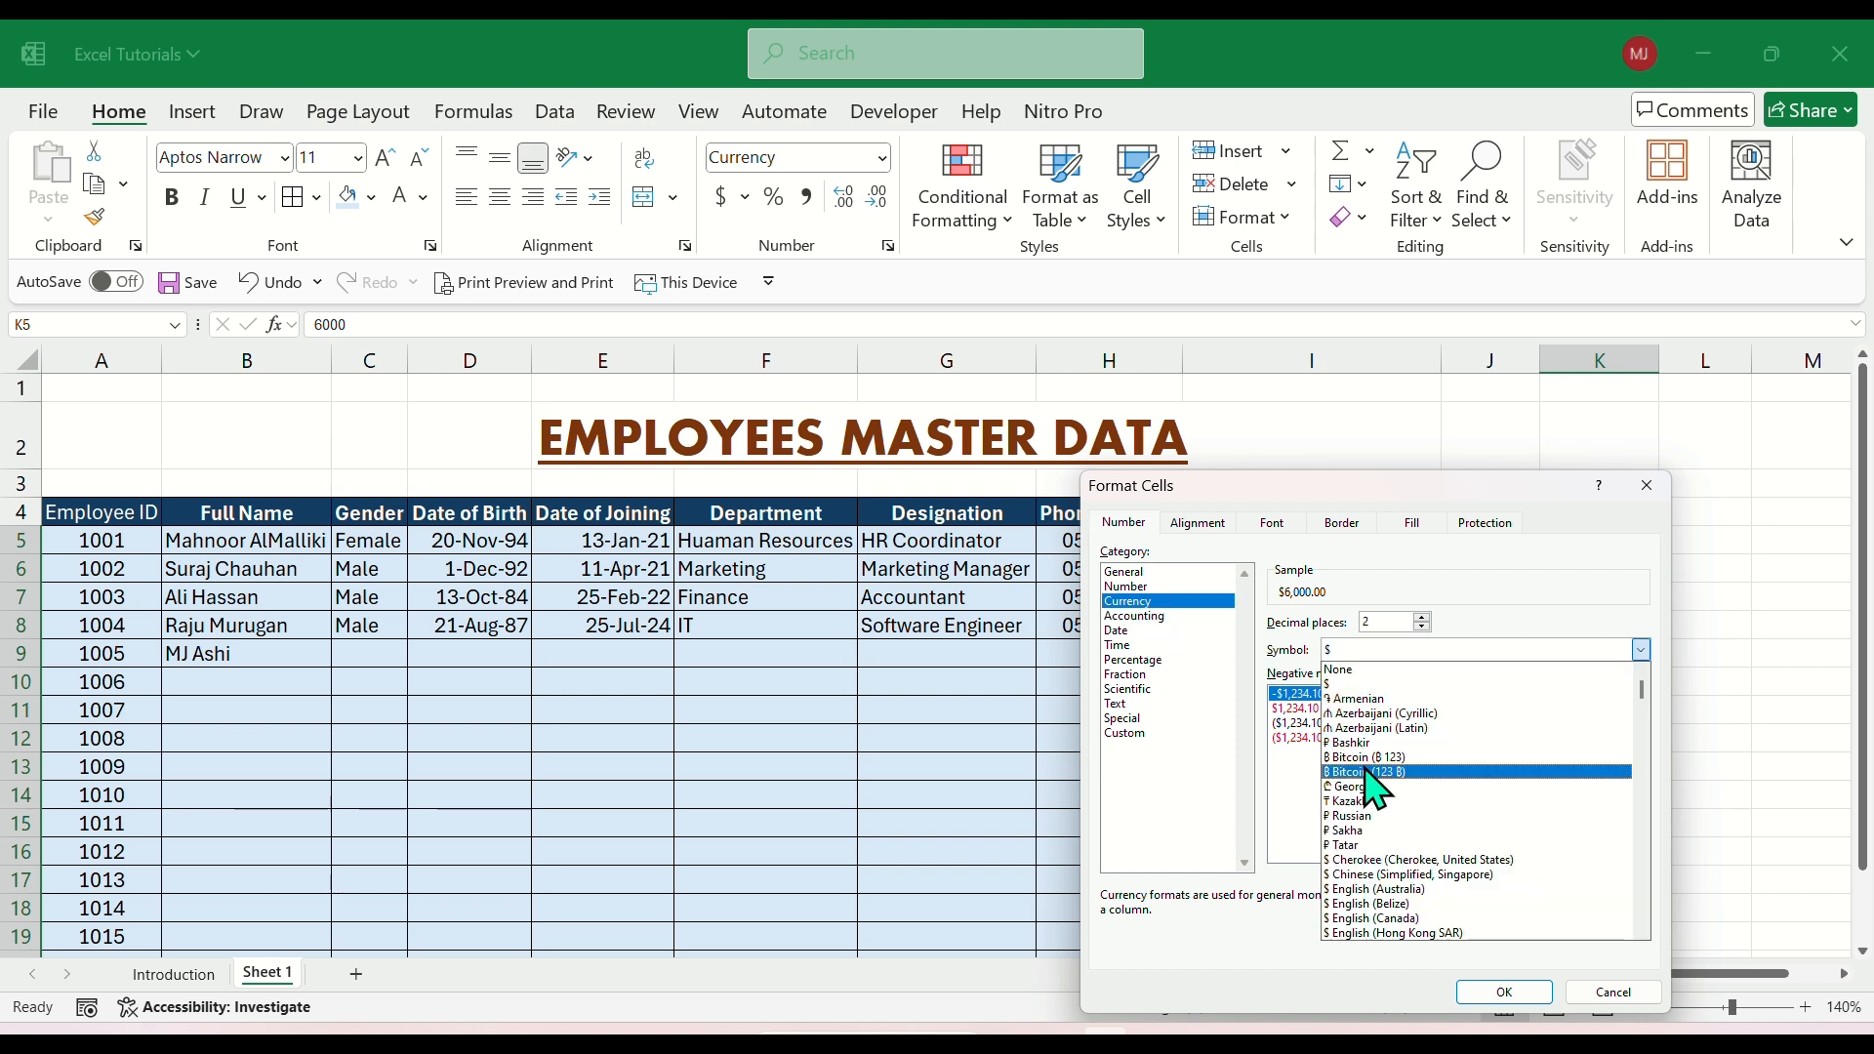
{"action": "scroll", "coordinate": [1366, 878], "scroll_direction": "down", "scroll_amount": 5}
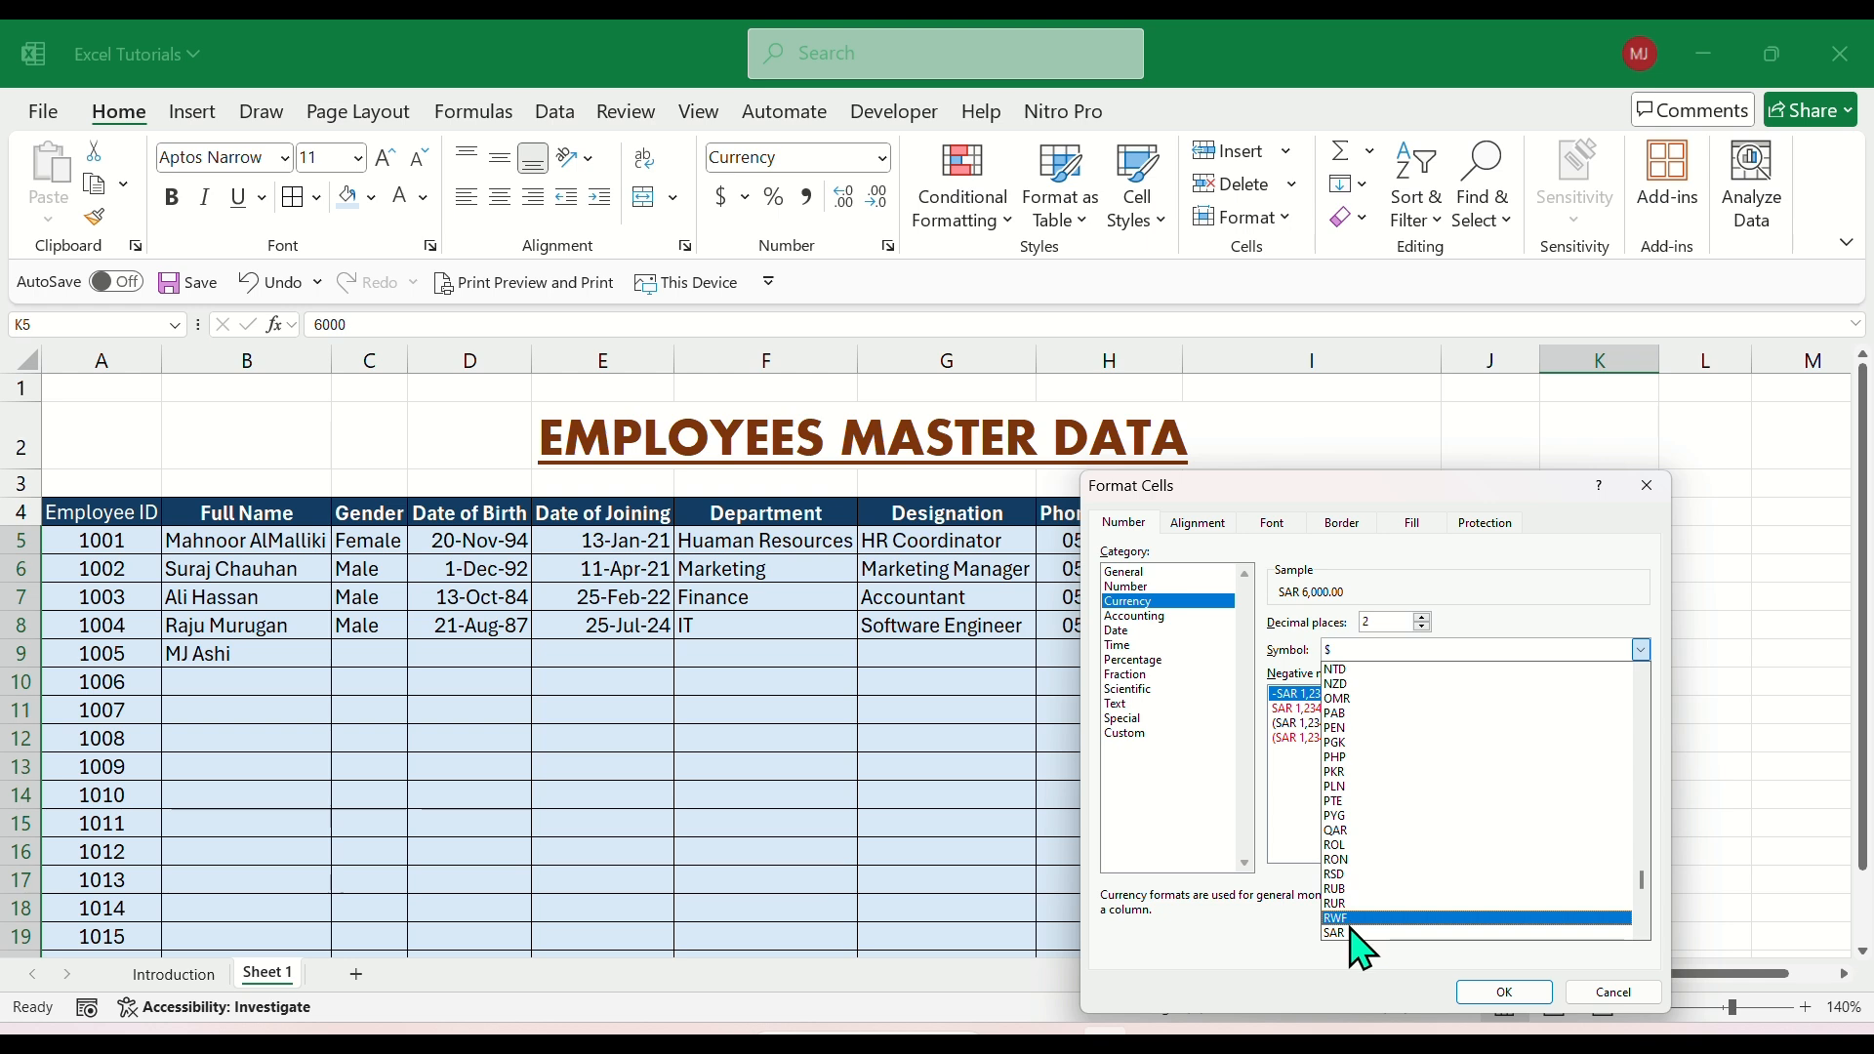
{"action": "left_click", "coordinate": [1352, 934]}
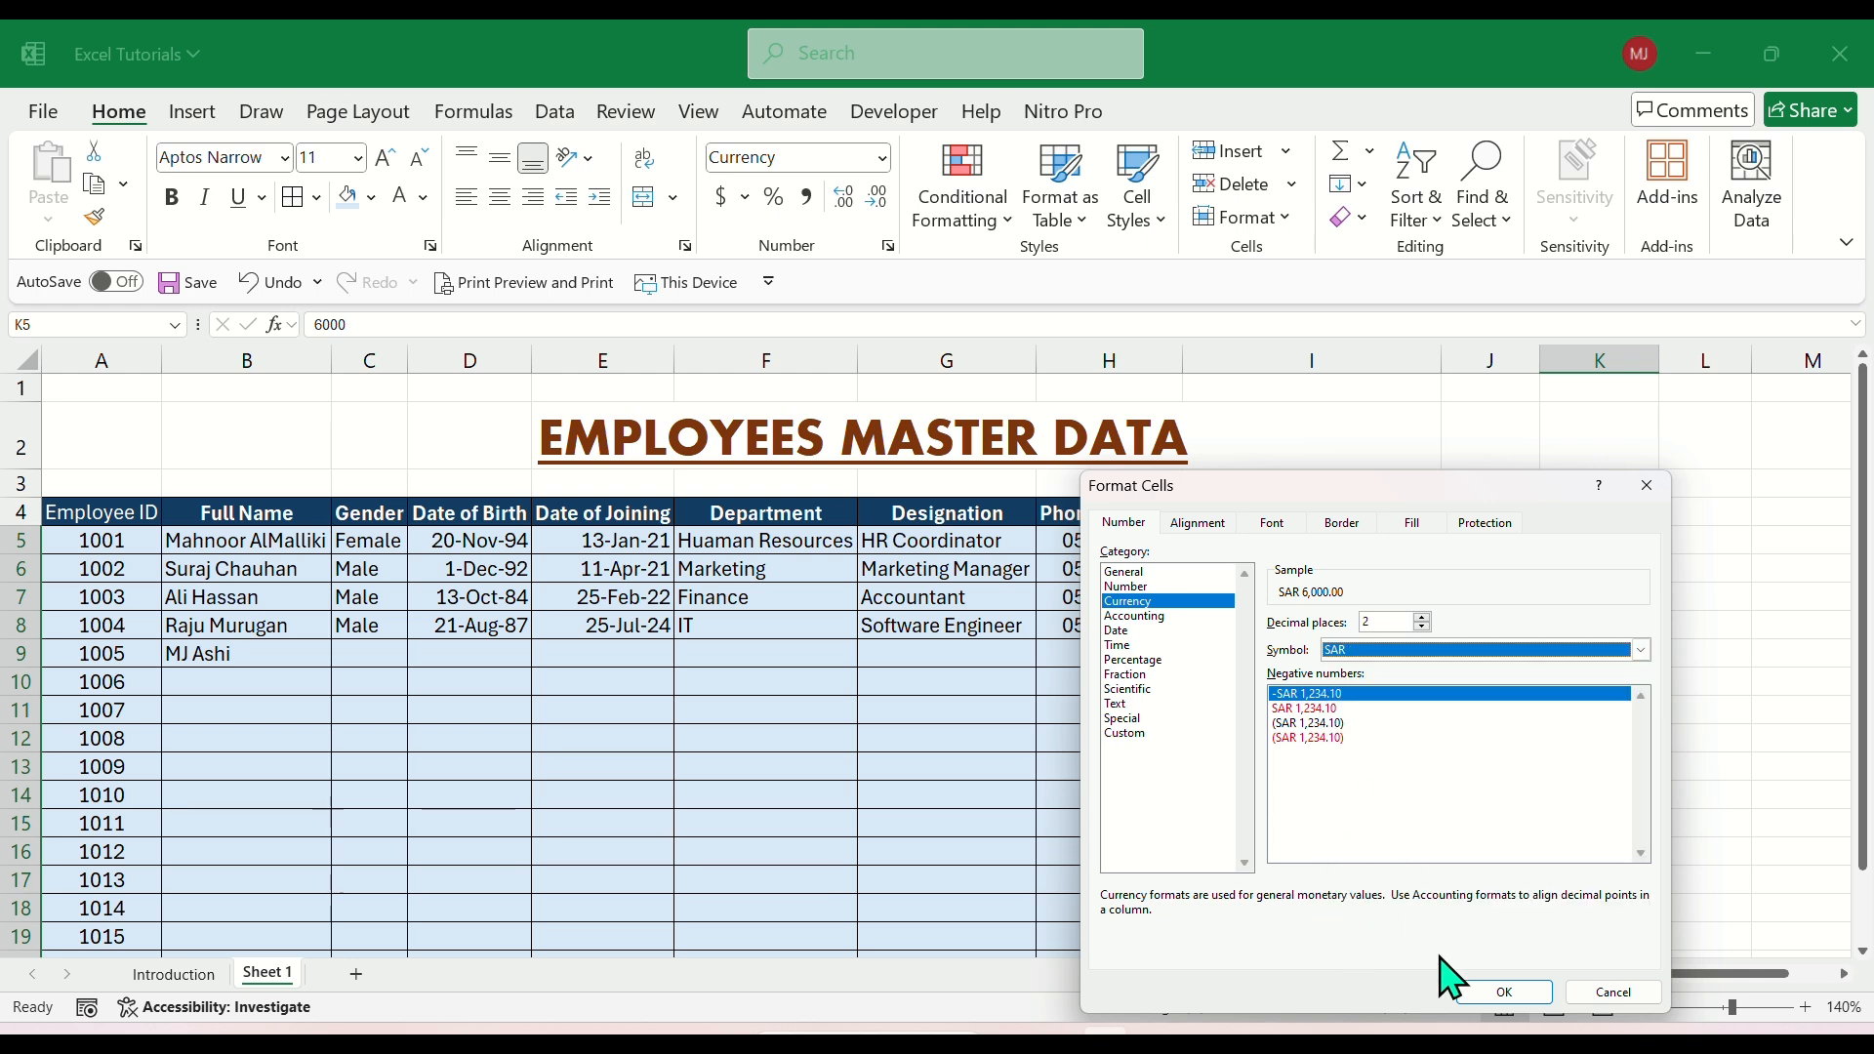
{"action": "left_click", "coordinate": [1493, 992]}
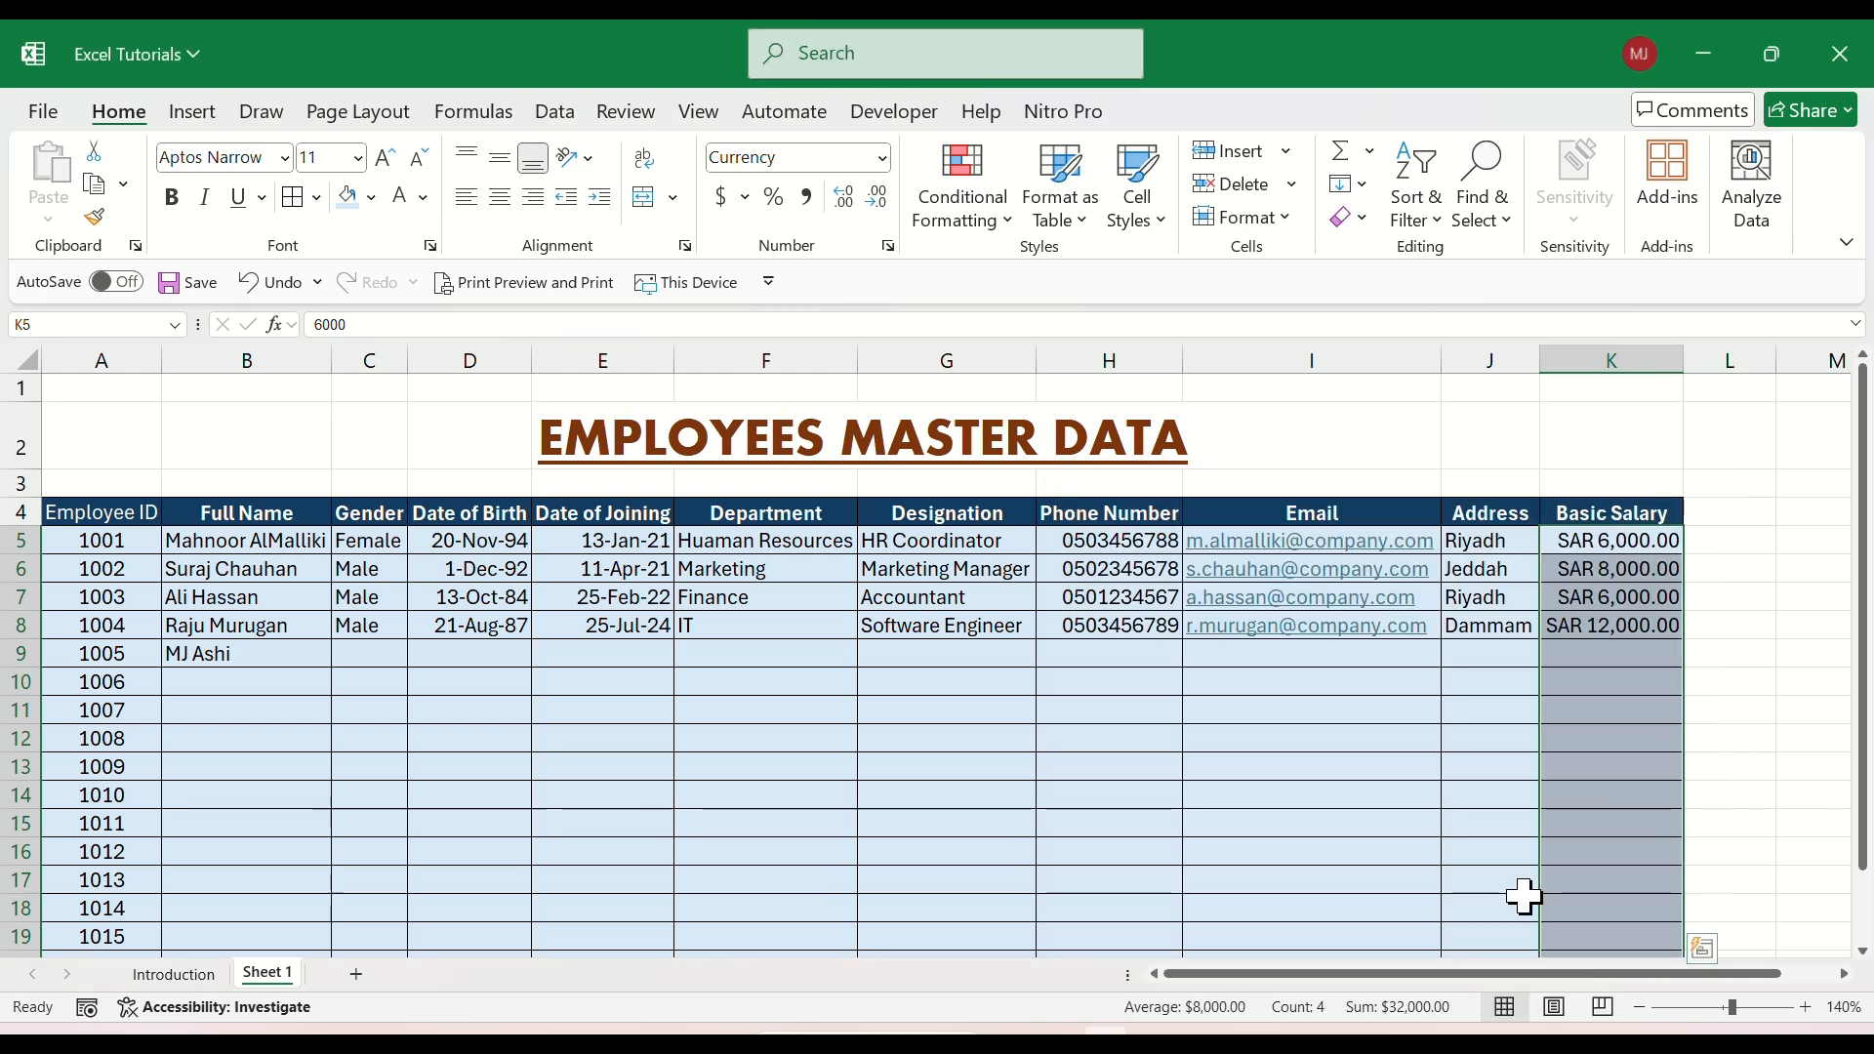
{"action": "left_click", "coordinate": [1608, 595]}
{"action": "left_click", "coordinate": [1581, 544]}
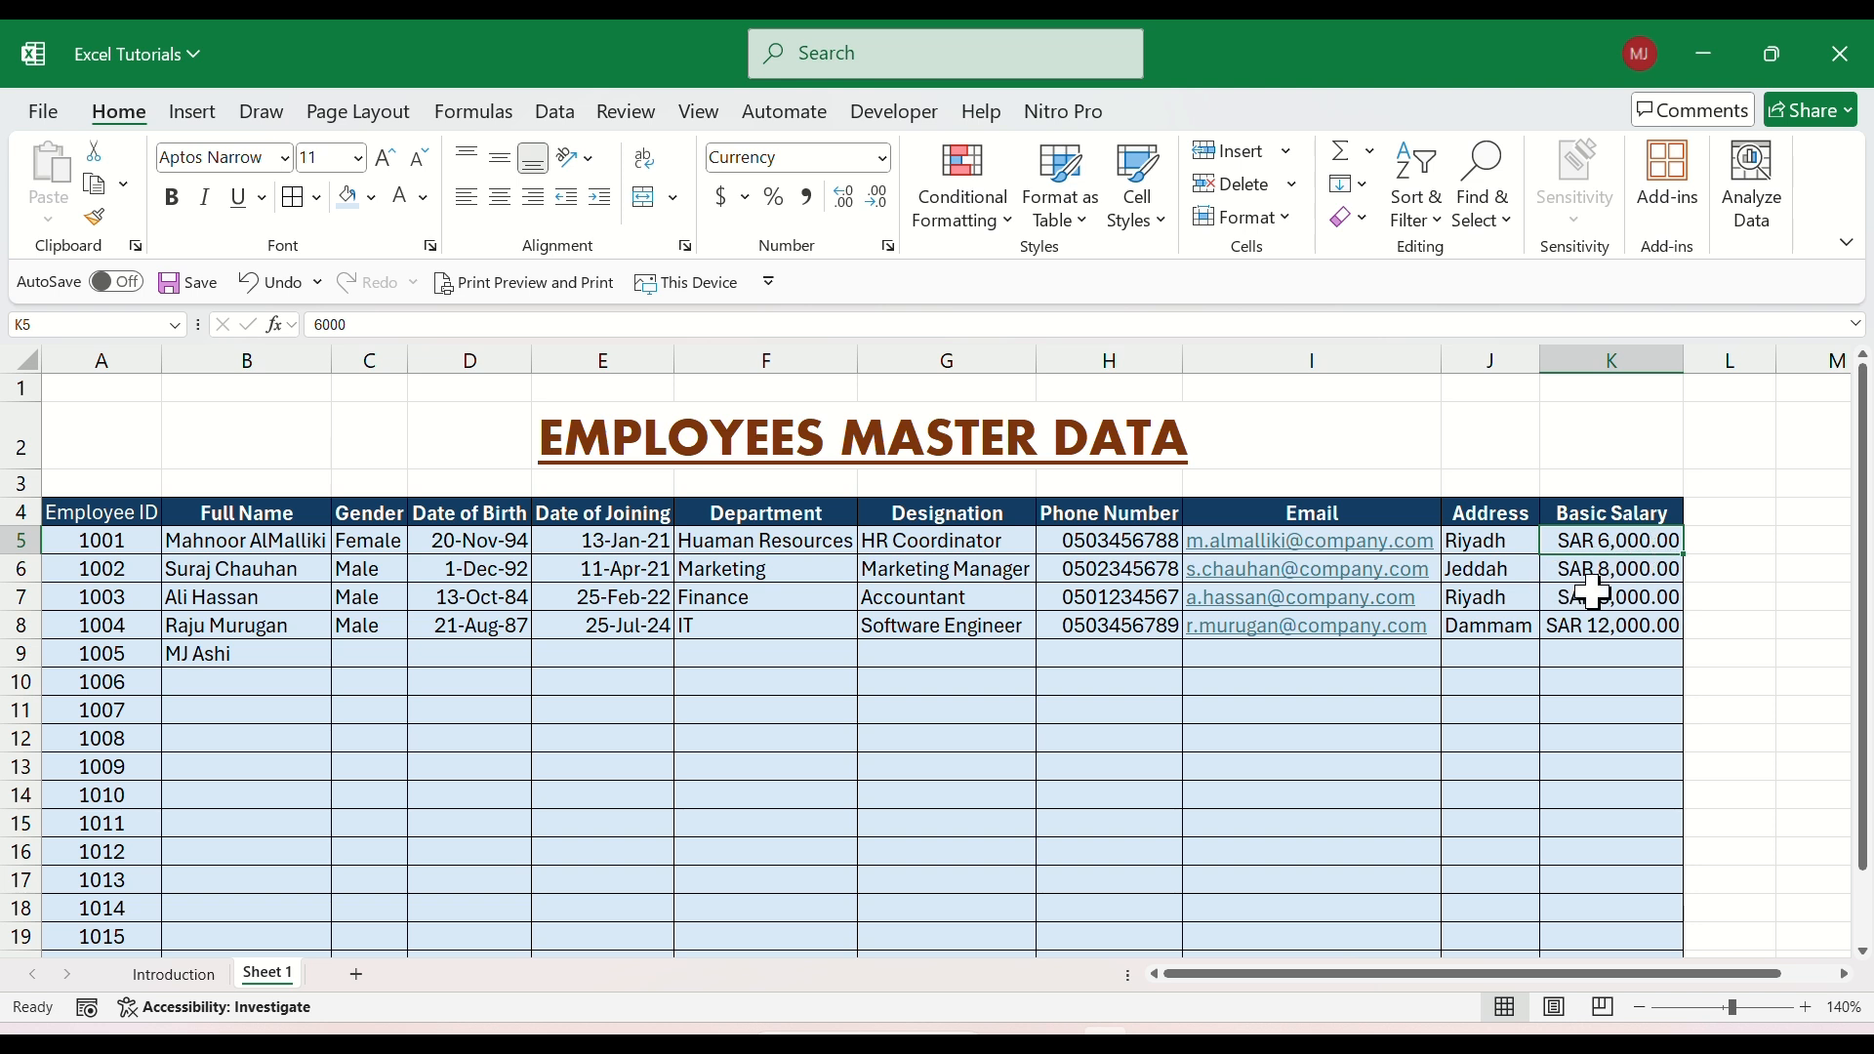
{"action": "left_click_drag", "start_coordinate": [1572, 539], "coordinate": [1578, 629]}
{"action": "left_click", "coordinate": [1578, 630]}
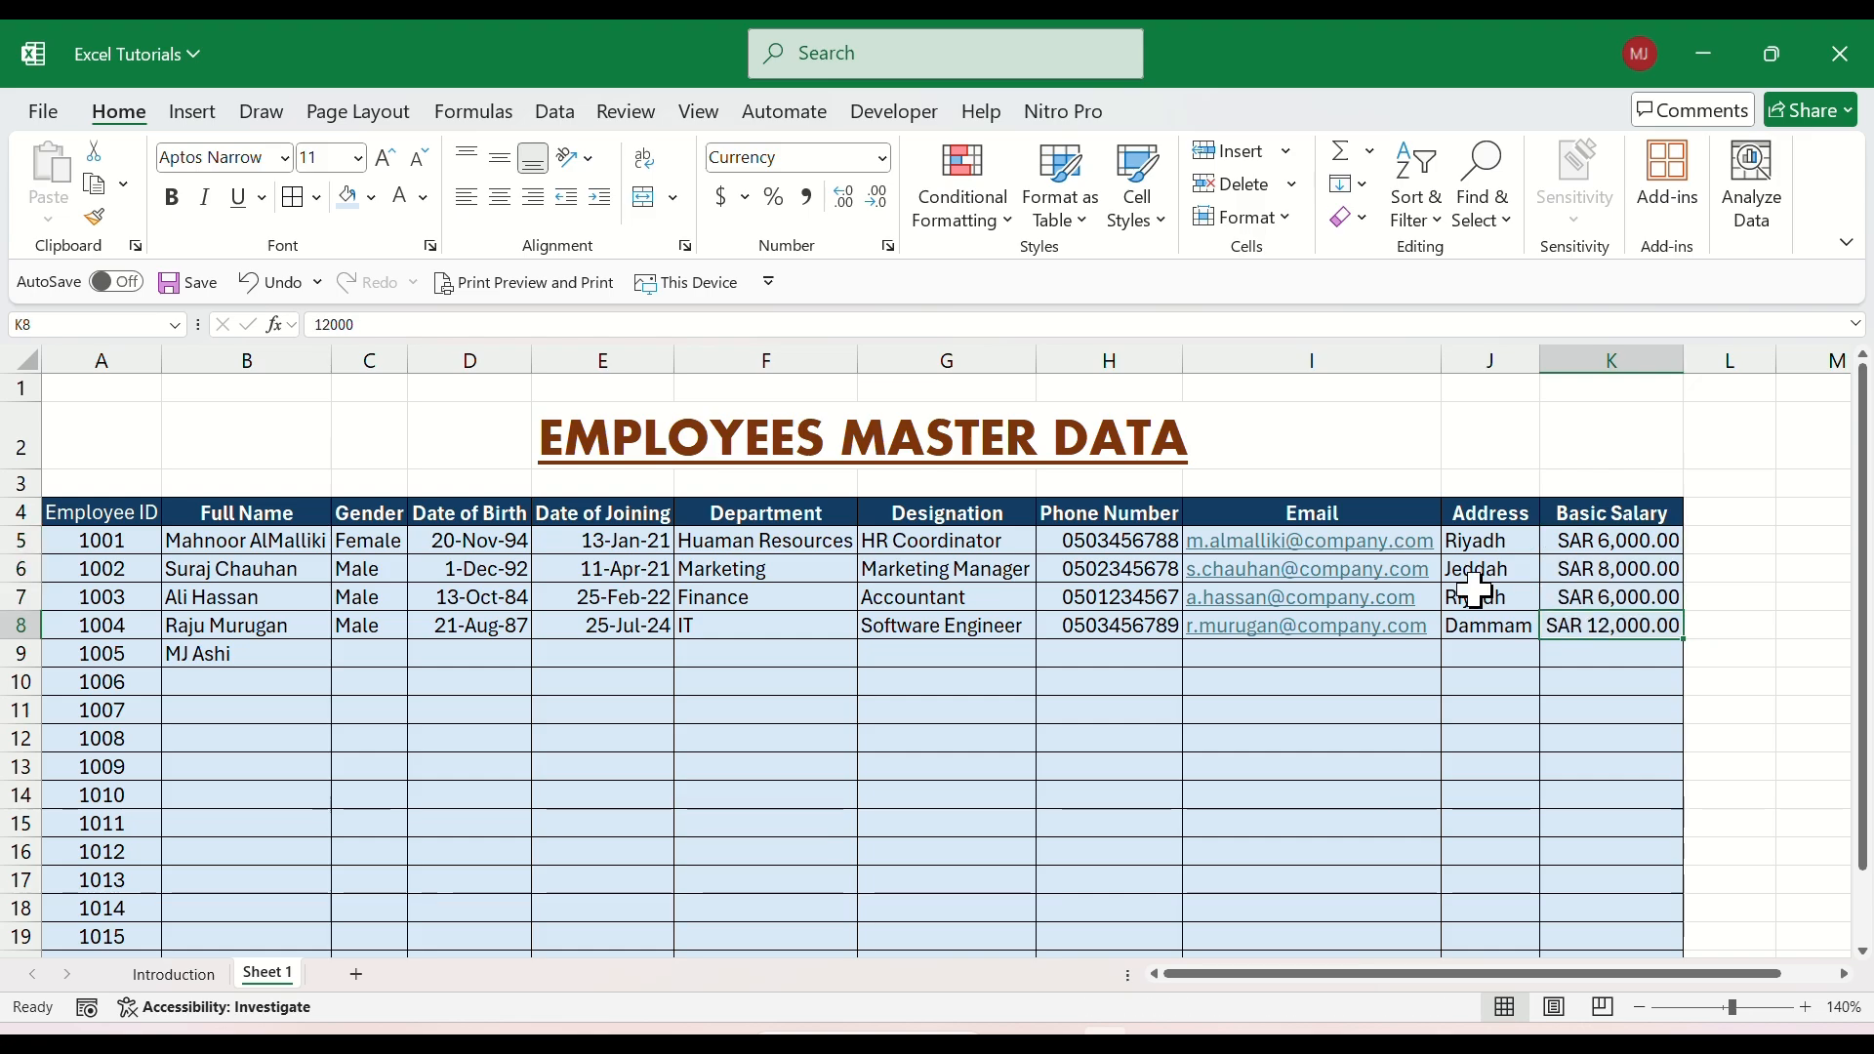